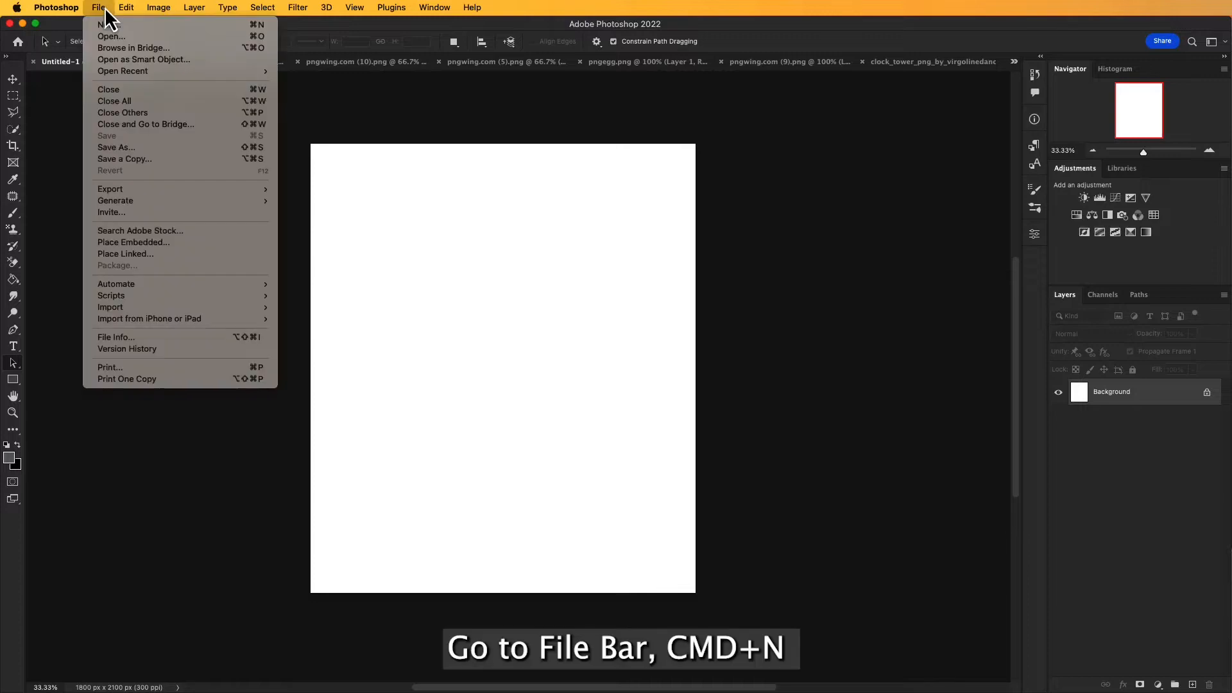
left_click(111, 25)
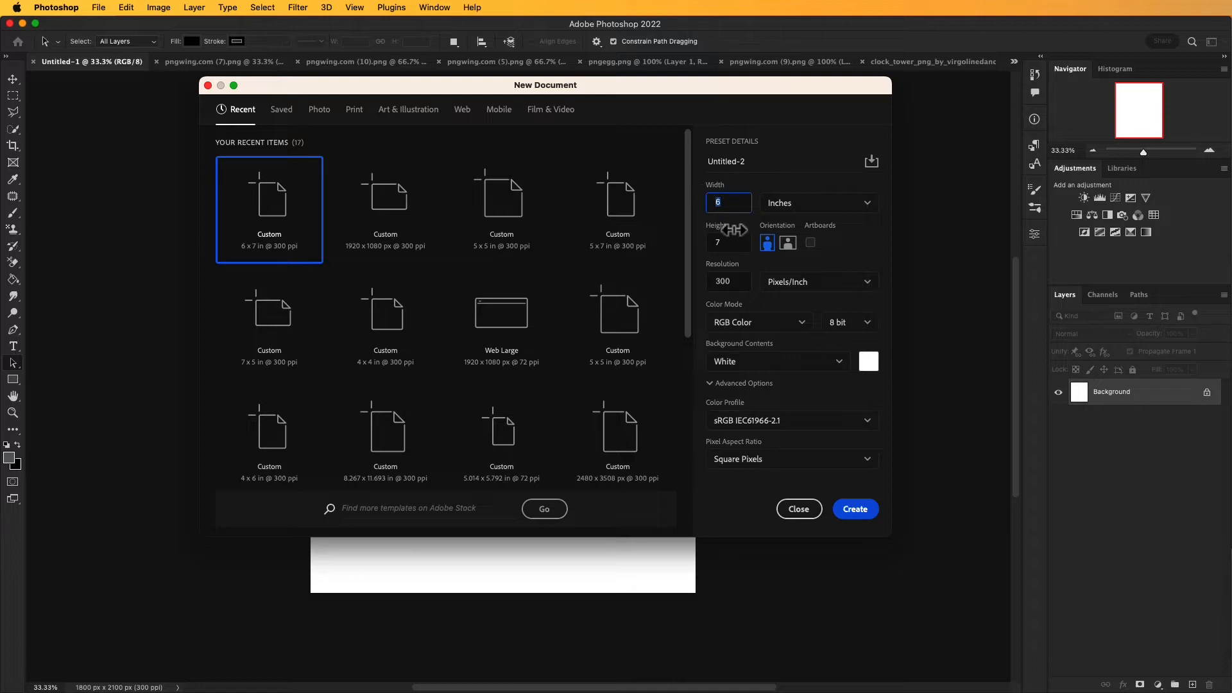
left_click(712, 243)
left_click(726, 283)
left_click(838, 281)
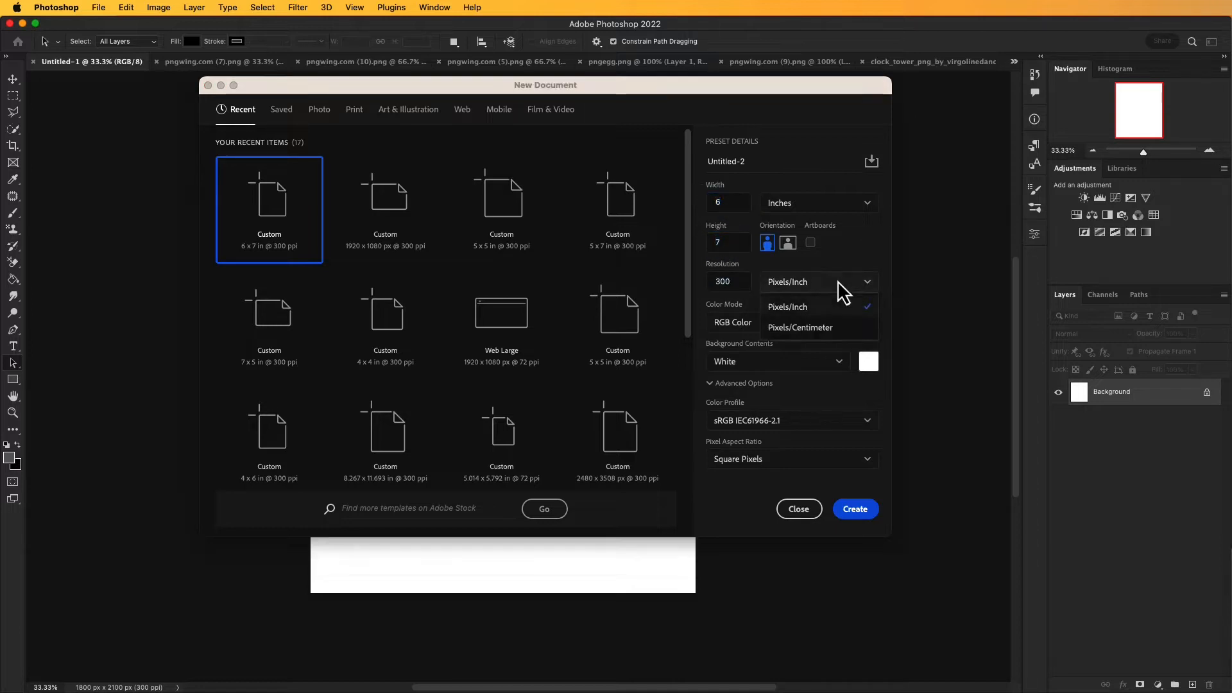
left_click(812, 302)
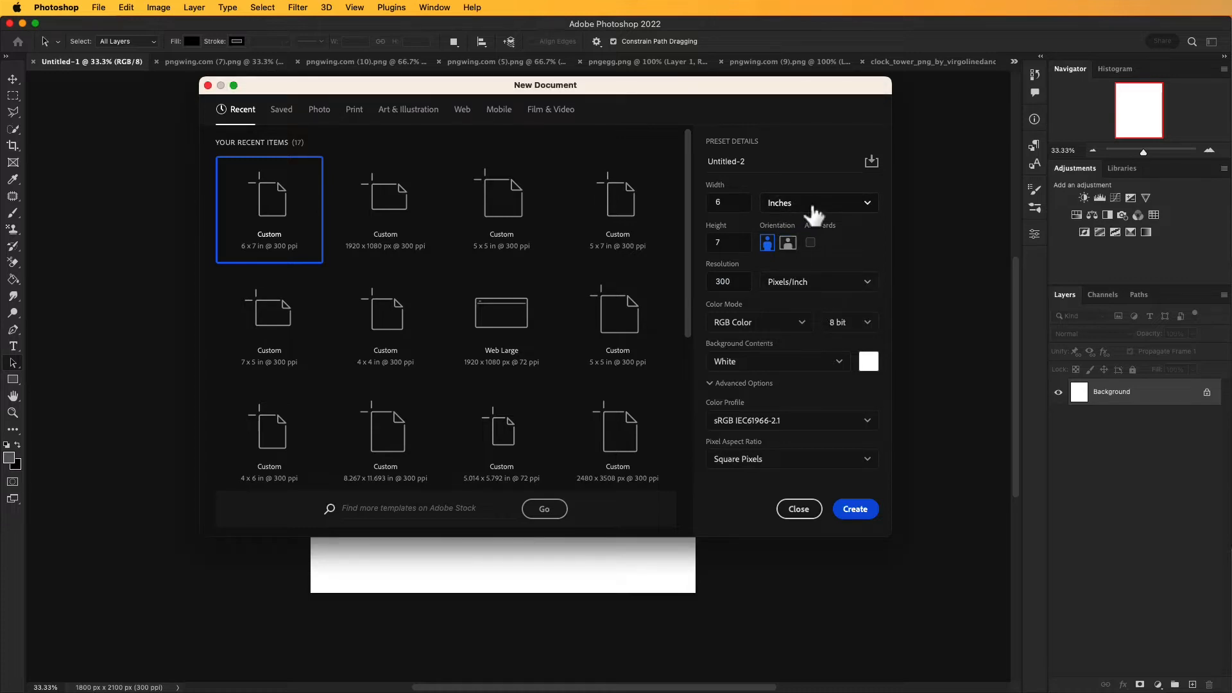
left_click(756, 162)
key("BackSpace")
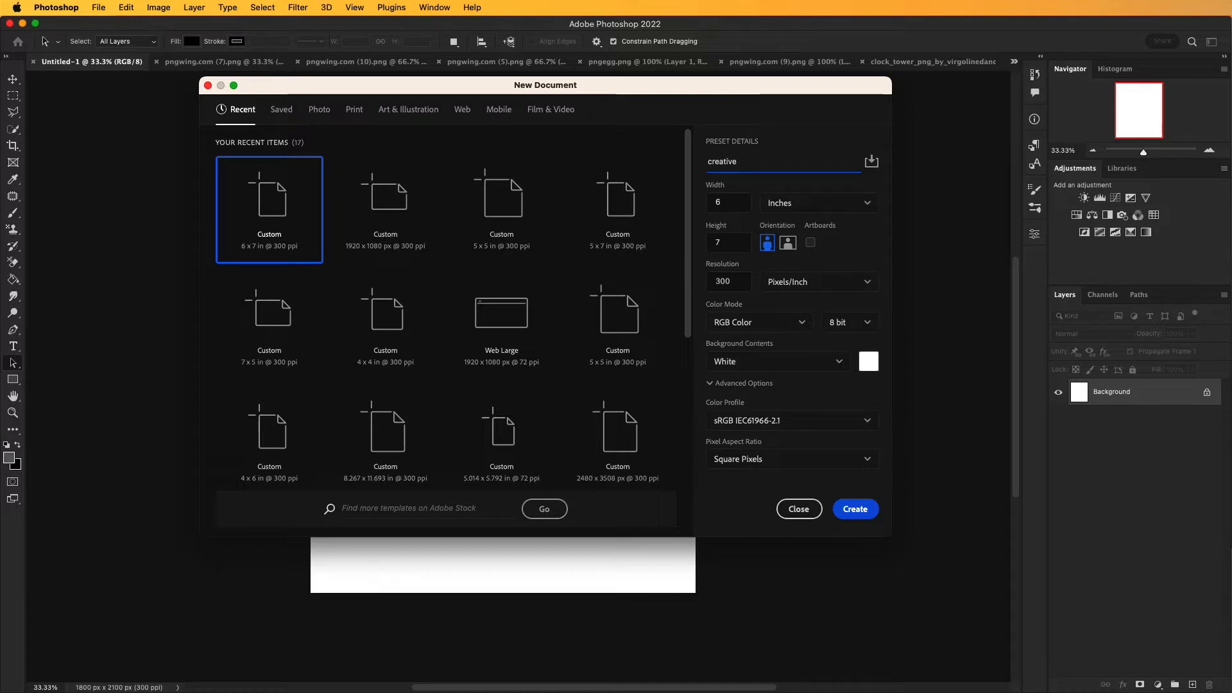
key("BackSpace")
key("BackSpace")
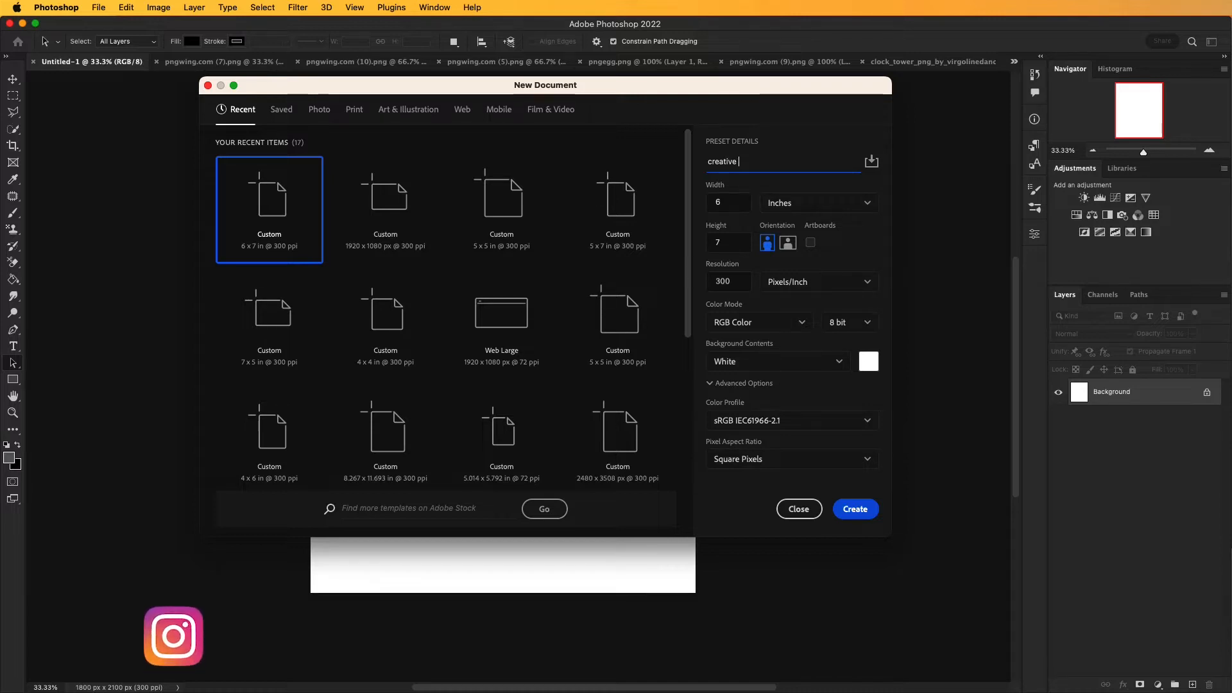
type("post")
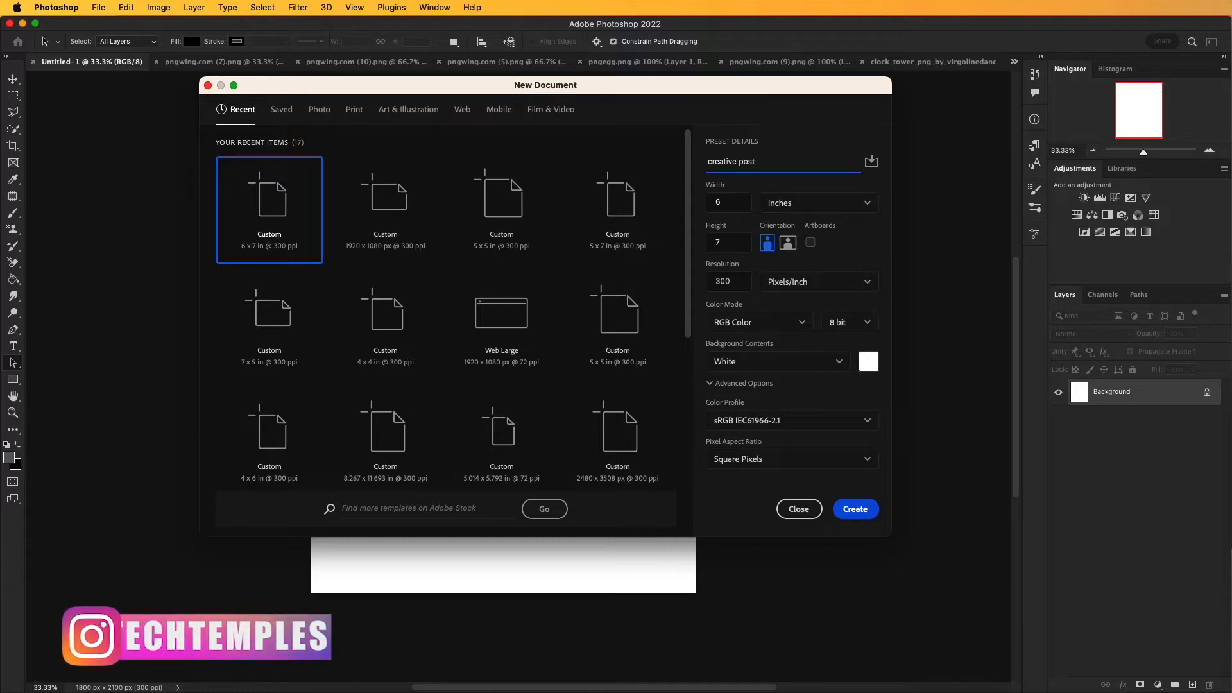
type("er design")
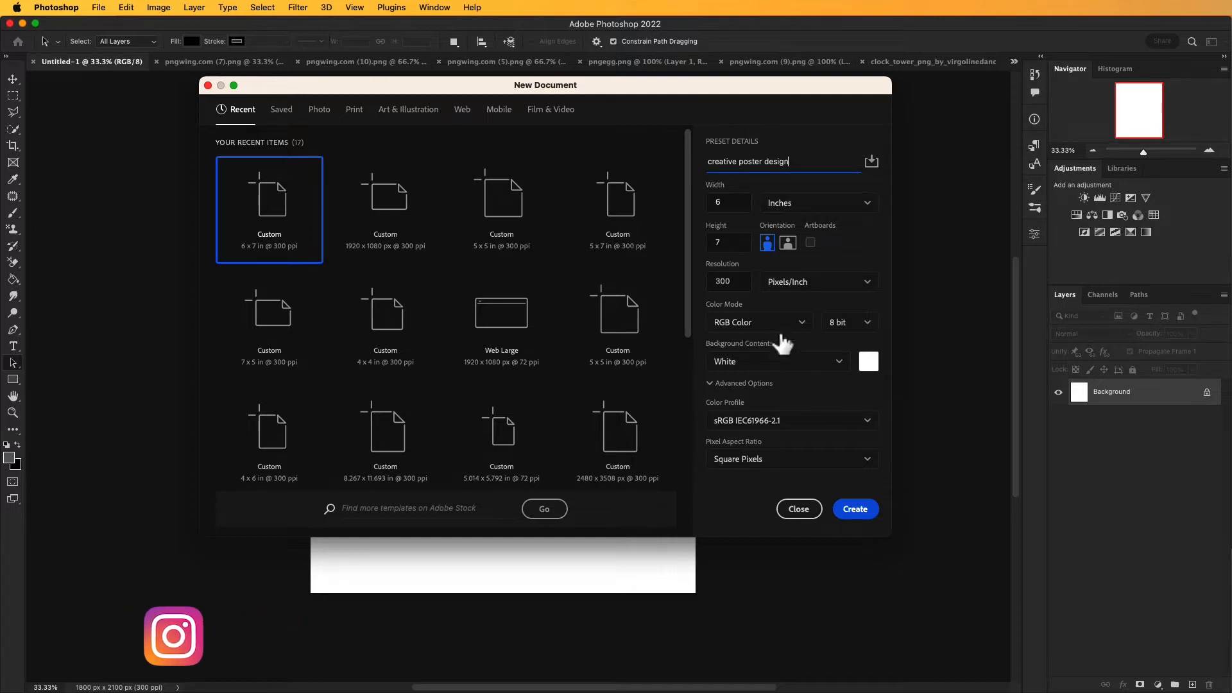
left_click(797, 509)
Step: Unlock the background layer and add a Gradient fill layer above it
left_click_drag(592, 404, 601, 397)
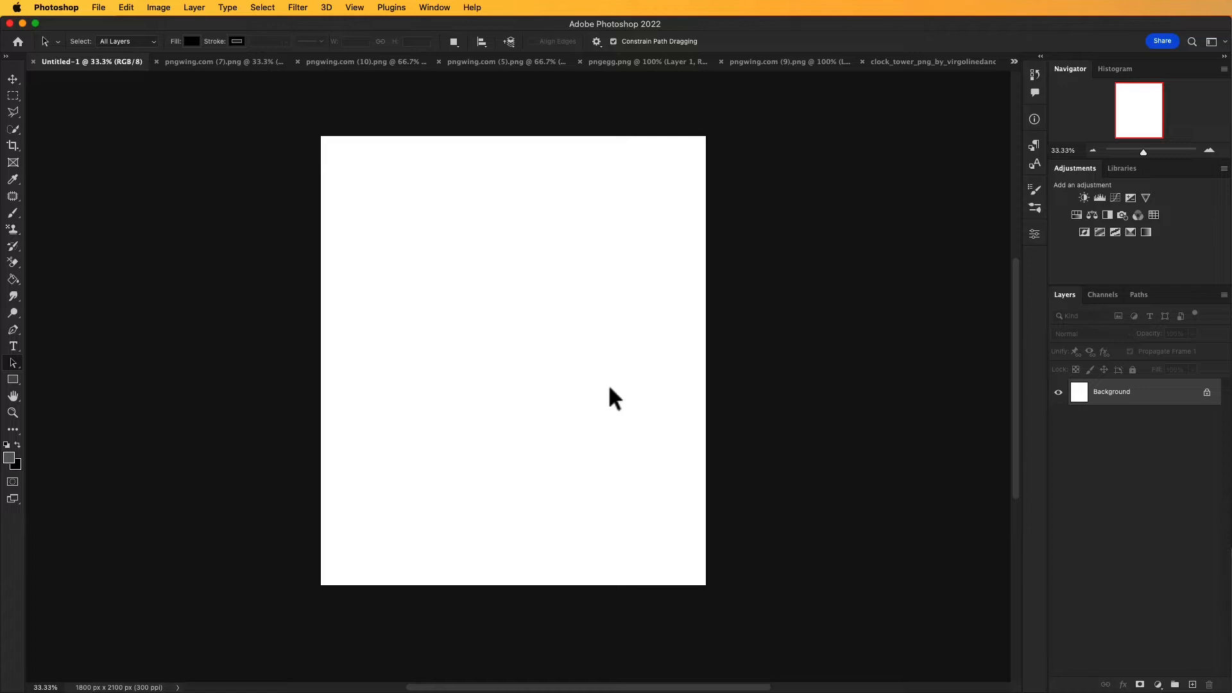
left_click_drag(599, 384, 599, 381)
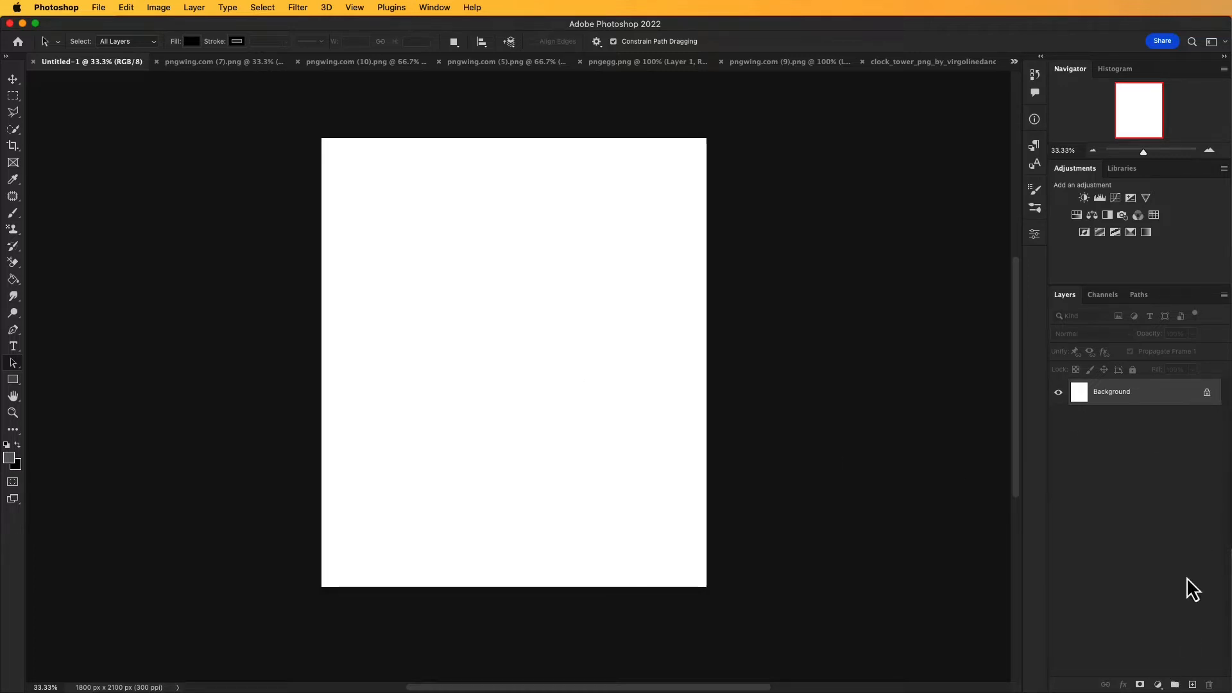
left_click(1207, 392)
left_click(1159, 685)
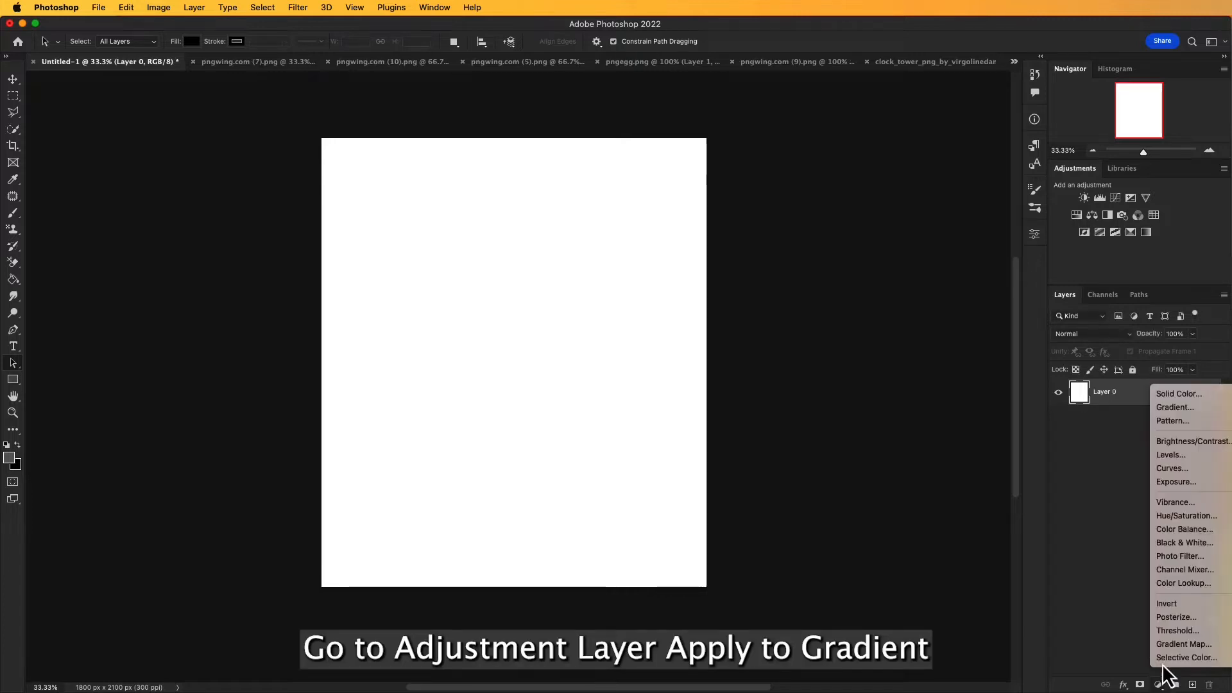
left_click(1172, 409)
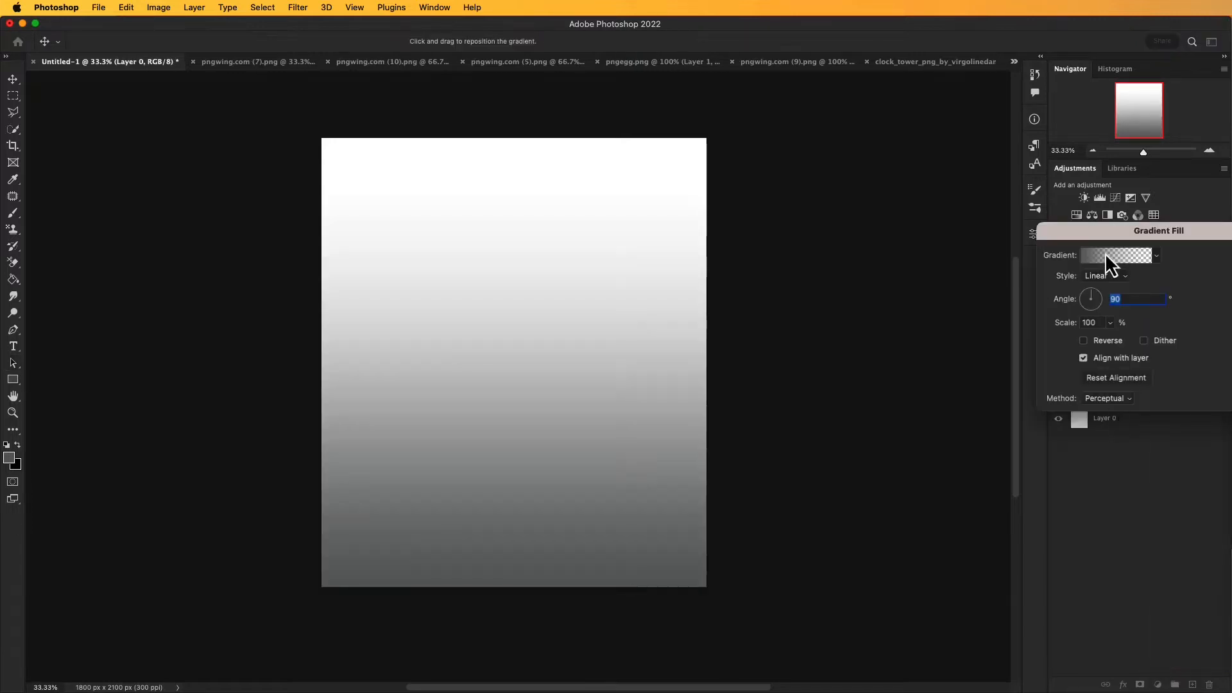
Step: Try several presets from the Blues group on the gradient fill, ending with a bright cyan-to-indigo one
left_click(940, 233)
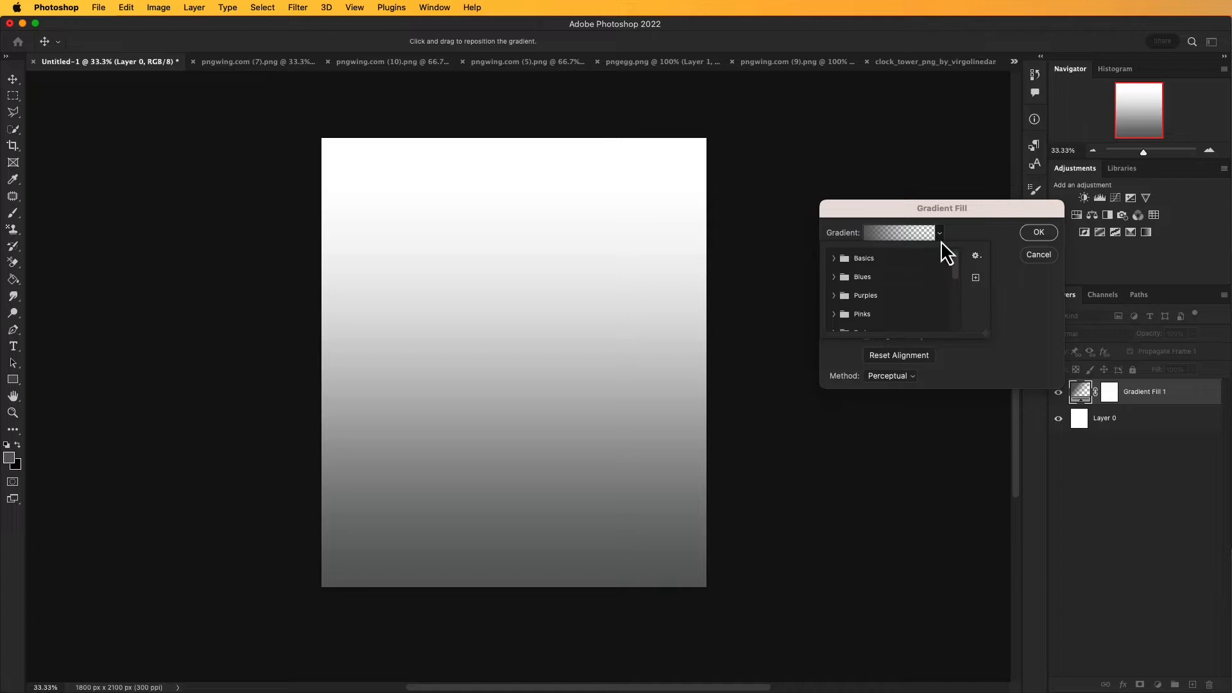
left_click(834, 277)
scroll(897, 310, "down", 1)
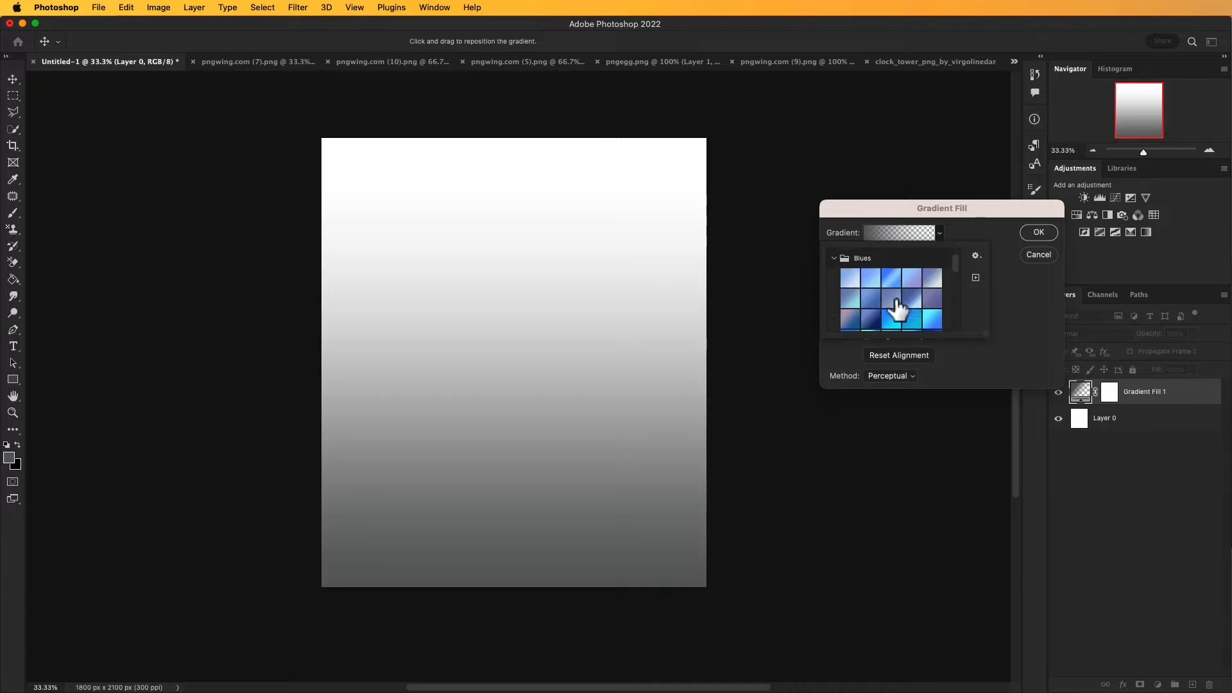
scroll(913, 321, "down", 1)
scroll(913, 320, "down", 2)
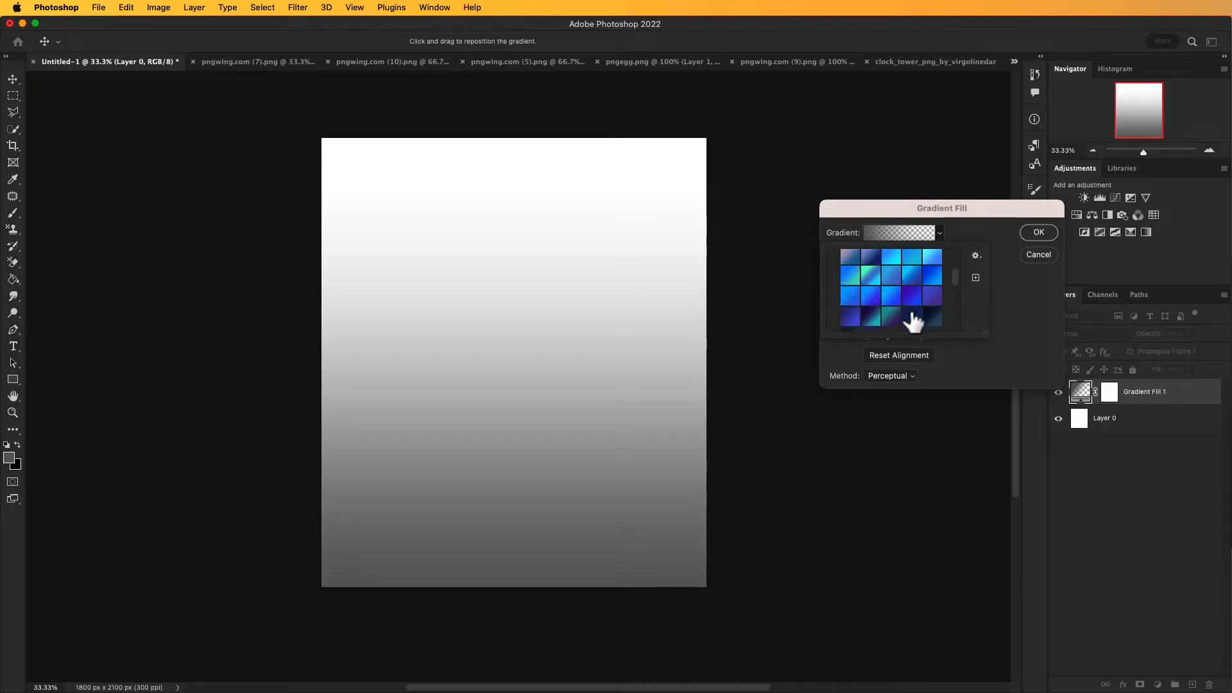
left_click(885, 288)
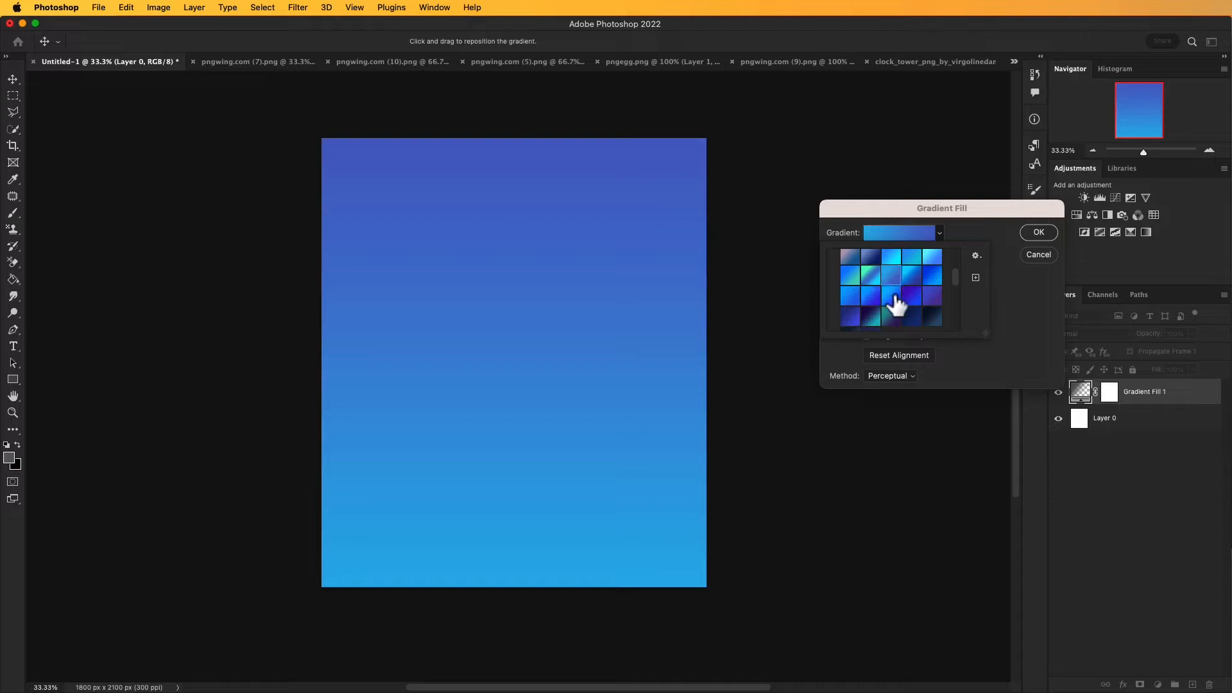
left_click(892, 298)
left_click(894, 312)
left_click(898, 309)
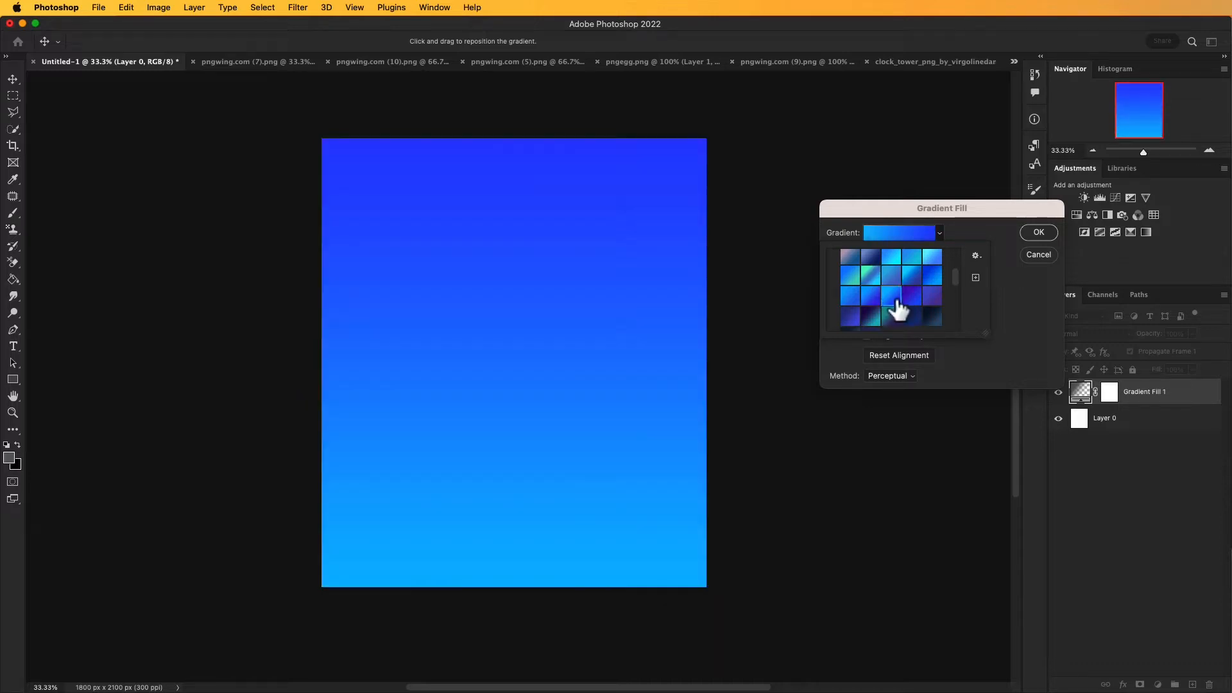
scroll(898, 303, "up", 1)
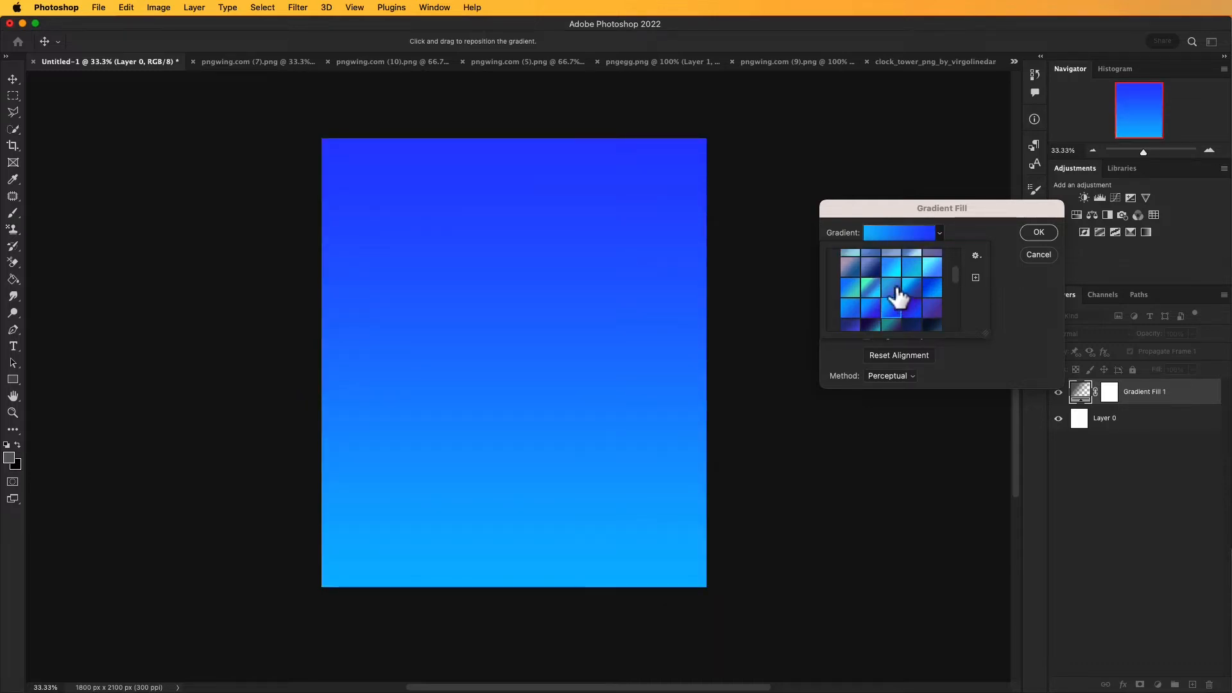
left_click(899, 290)
left_click(917, 296)
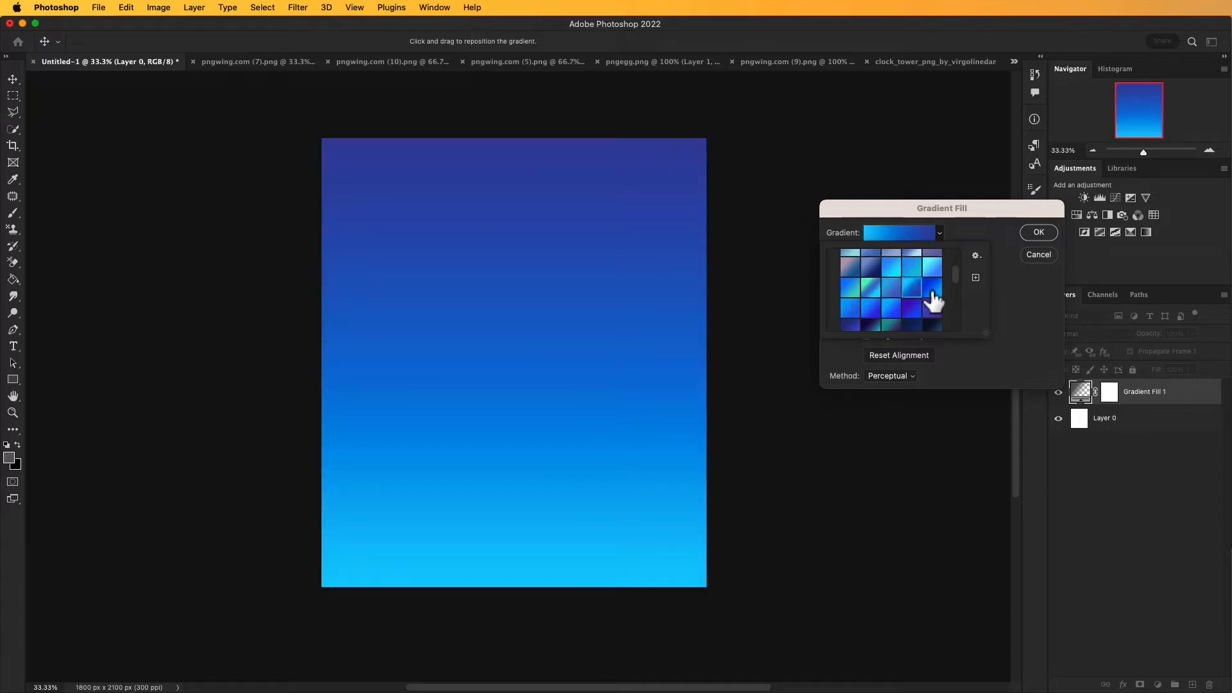
left_click(1011, 277)
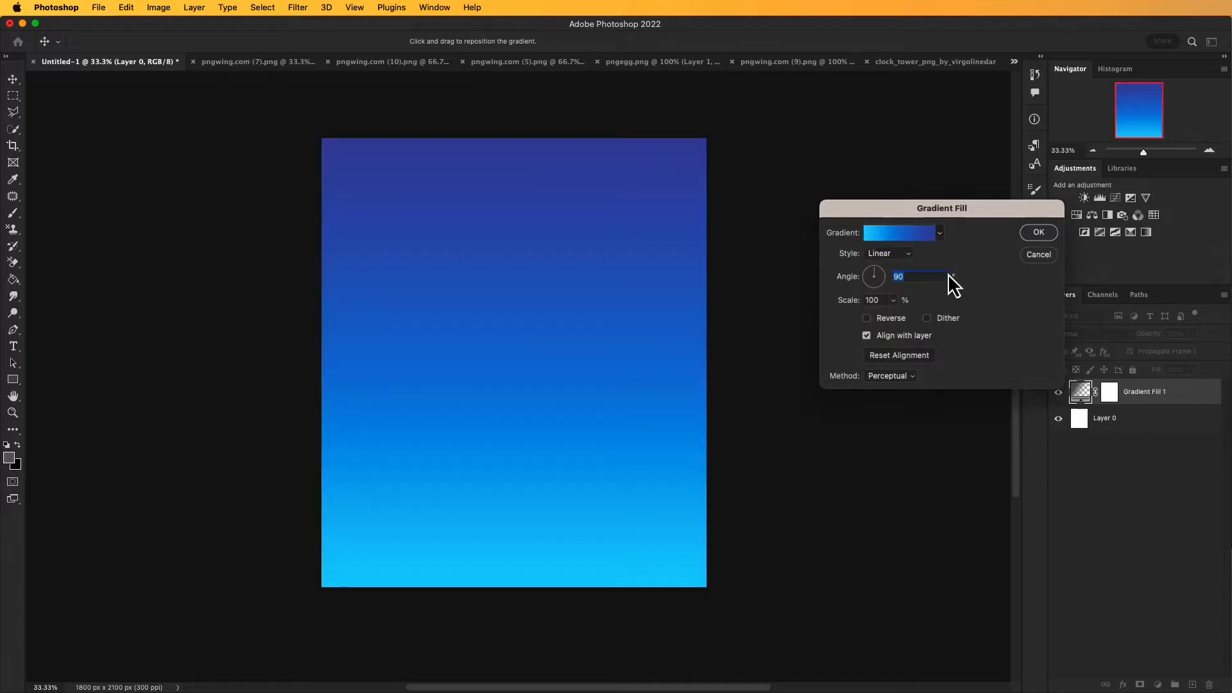
Step: Set the gradient fill's style to Radial and apply it
left_click(911, 254)
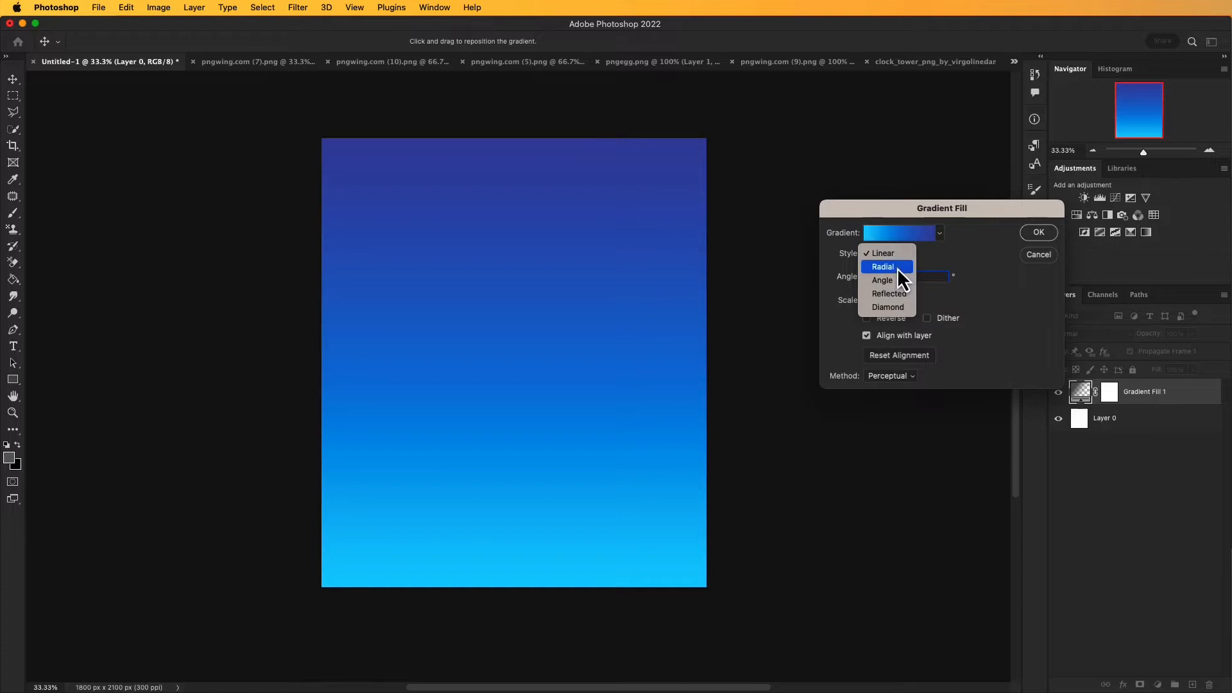
left_click(897, 268)
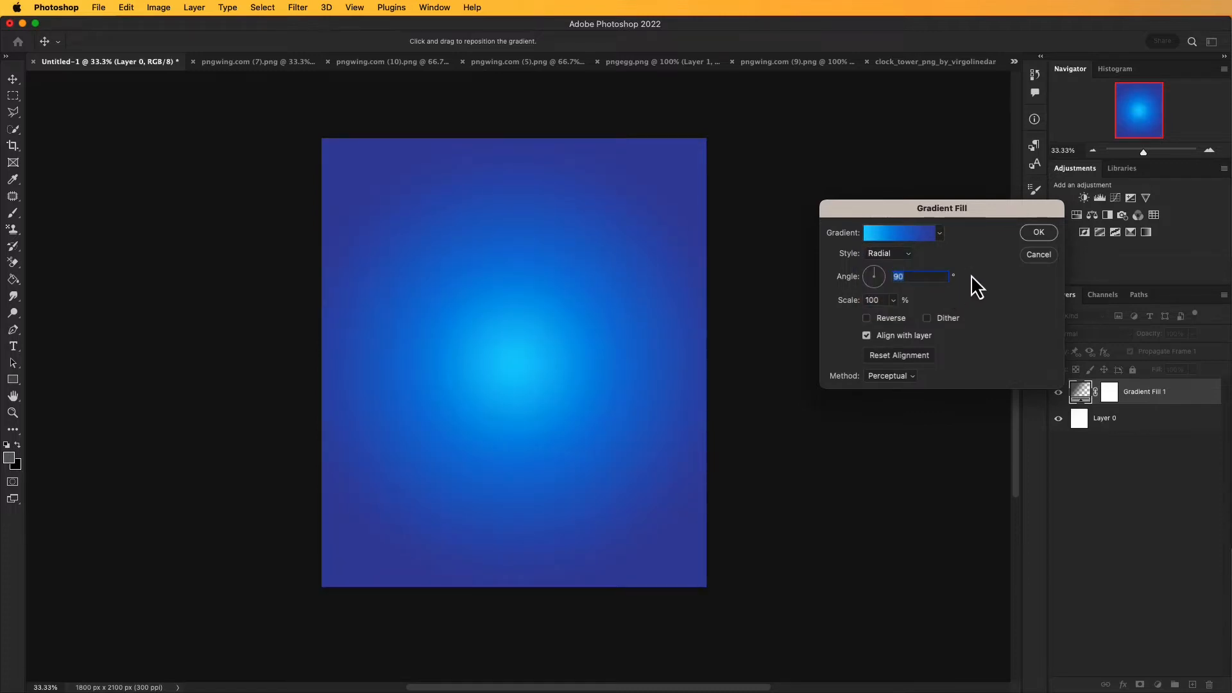
left_click(1033, 233)
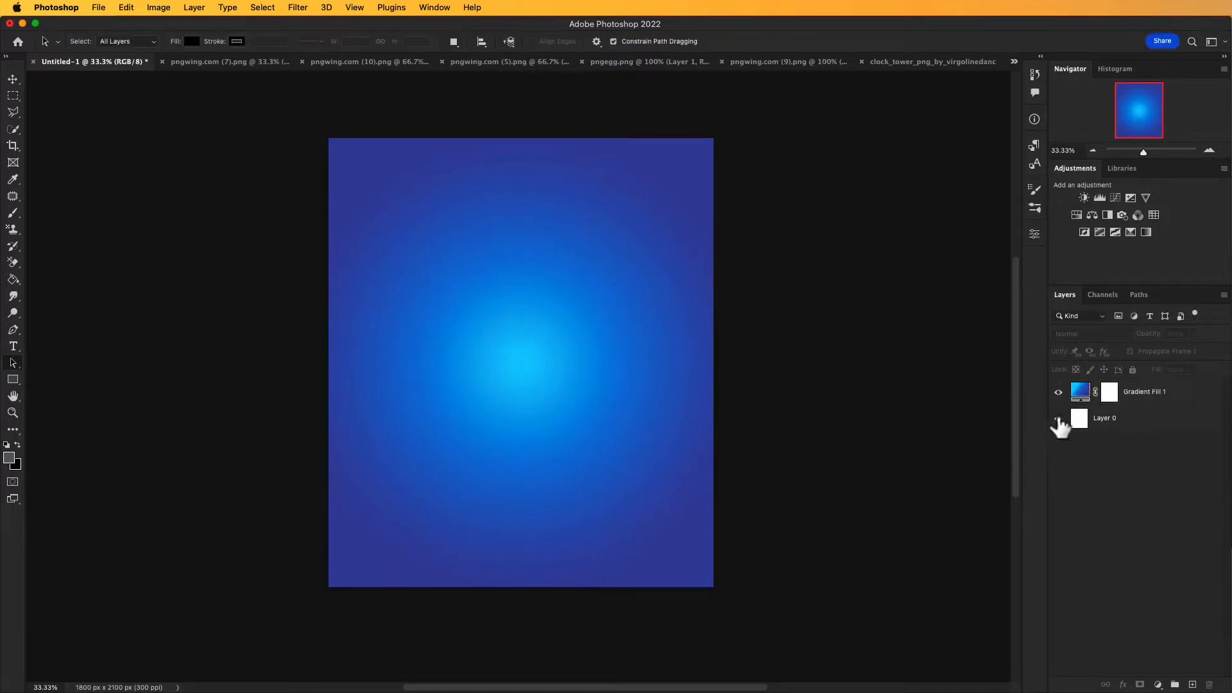
Step: Change the gradient fill layer to the soft-blue-to-dark-navy preset from the Blues group
double_click(1081, 391)
left_click(940, 233)
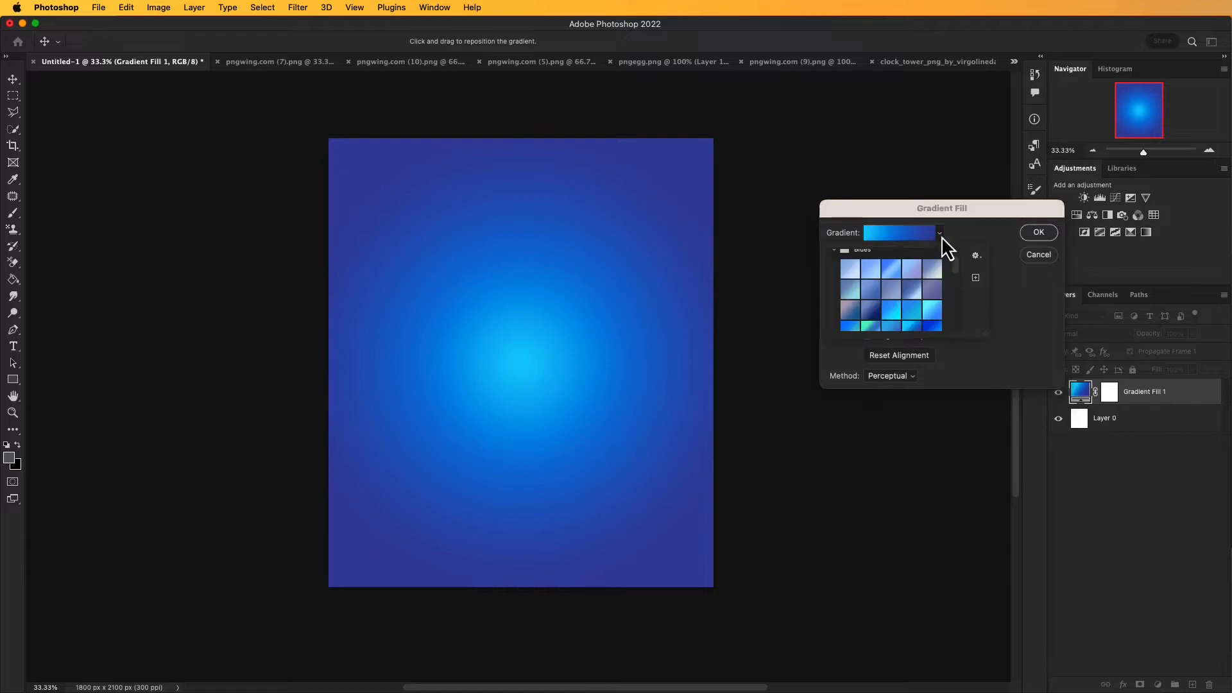
left_click(866, 310)
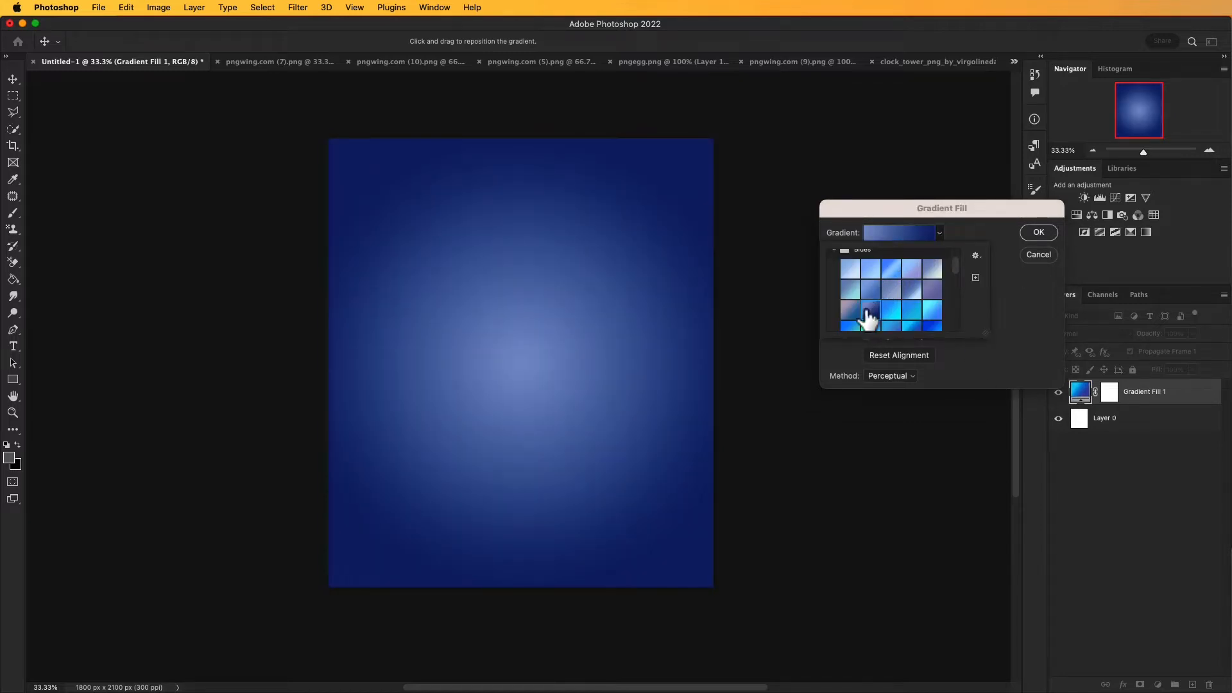
scroll(884, 307, "down", 1)
scroll(884, 307, "down", 2)
scroll(885, 305, "up", 3)
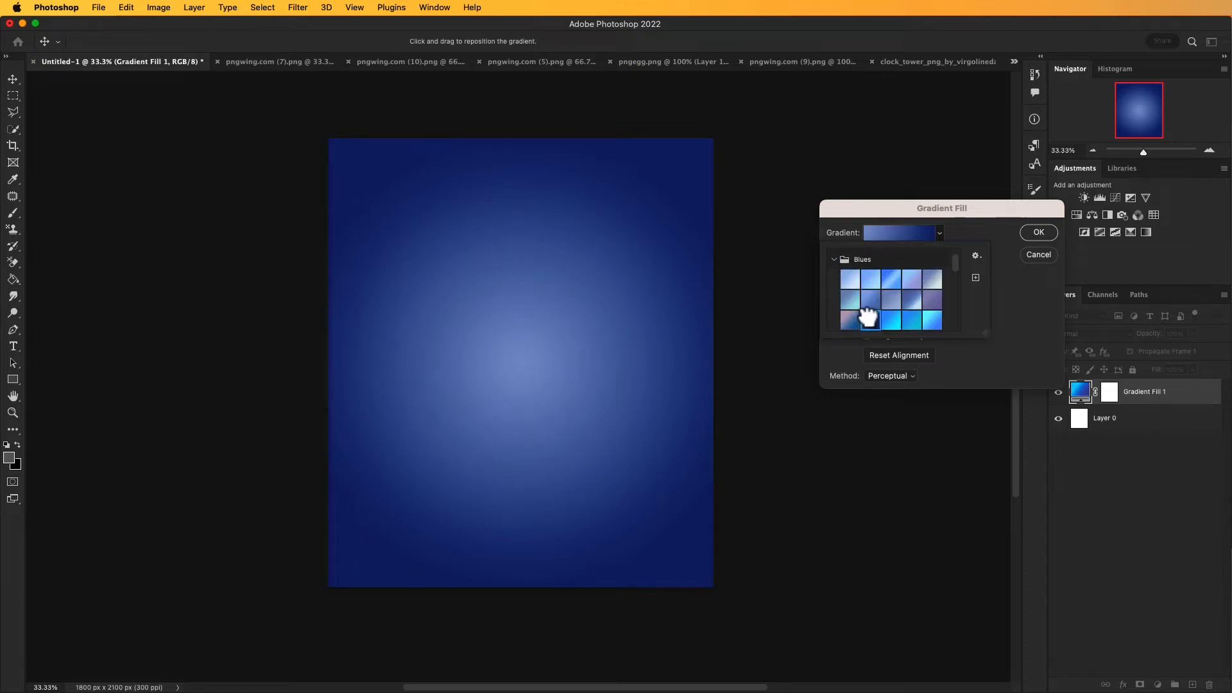
left_click(1021, 233)
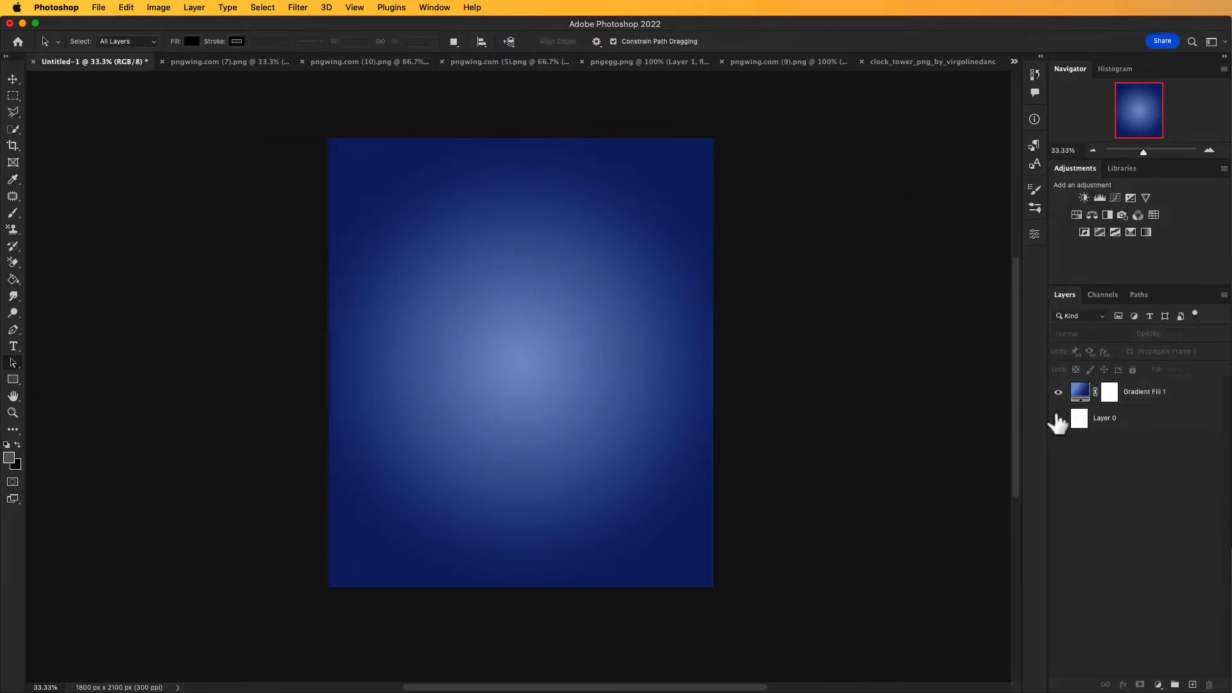
Step: Add a Color Balance adjustment layer above the gradient fill with the midtones' Magenta–Green value at +23
left_click(1082, 405)
left_click(1132, 519)
left_click(1083, 401)
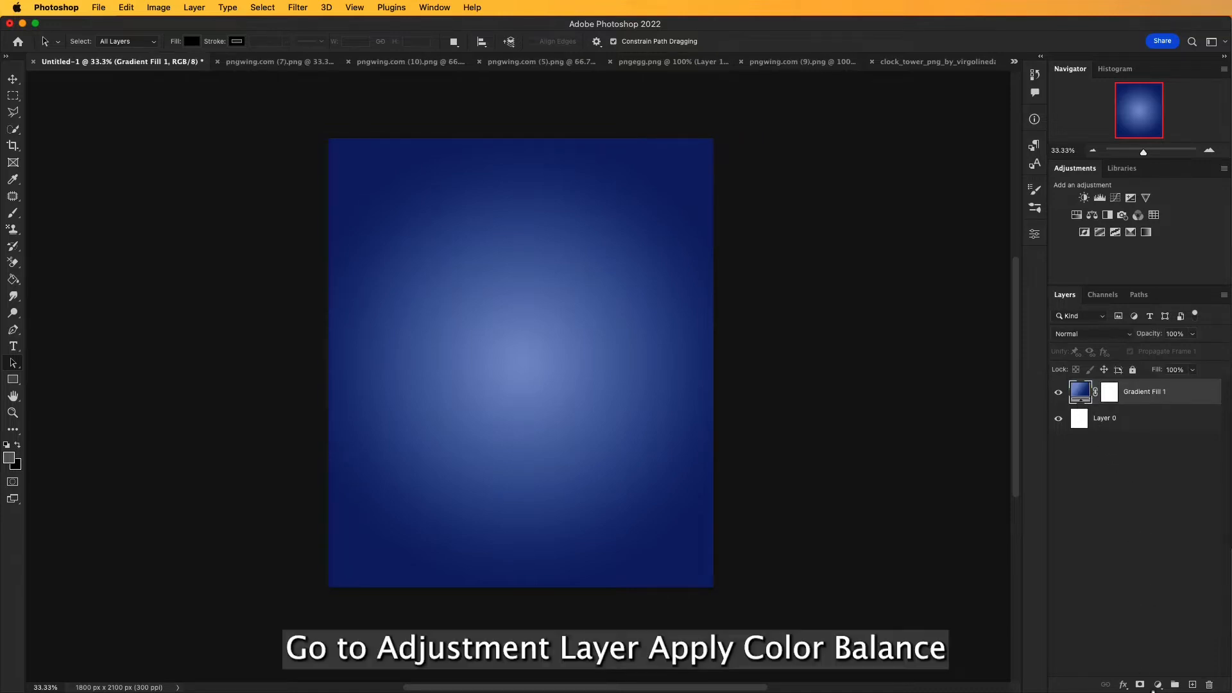
left_click(1158, 684)
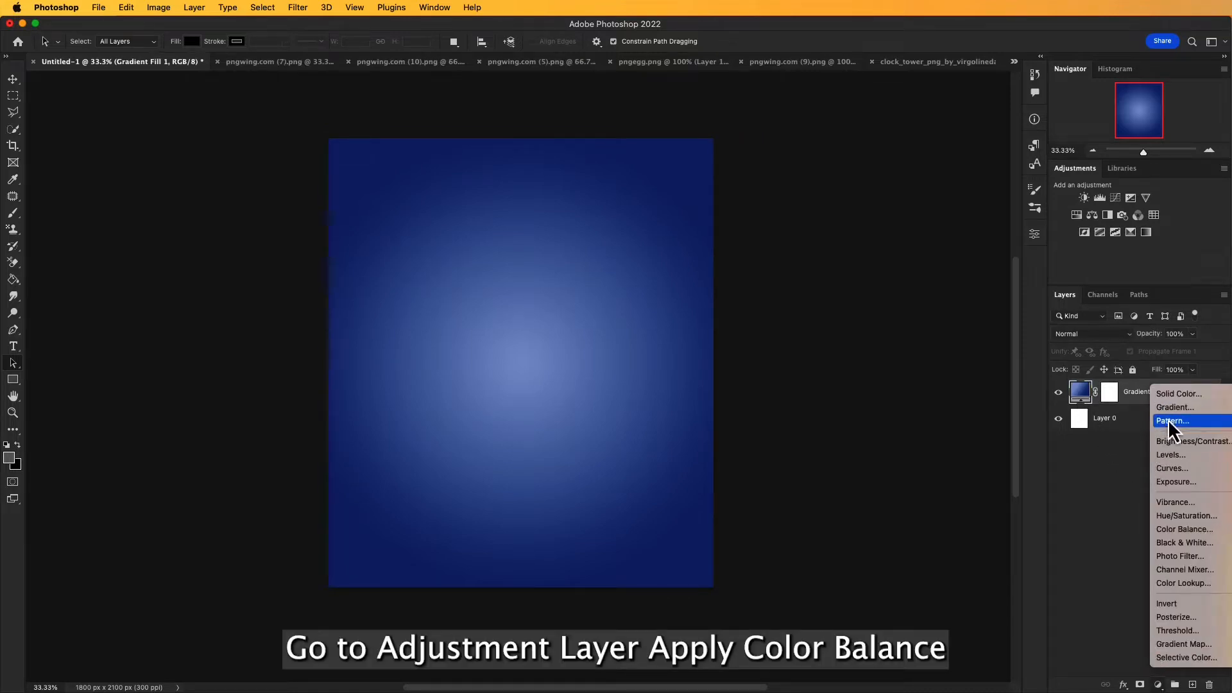
left_click(1174, 529)
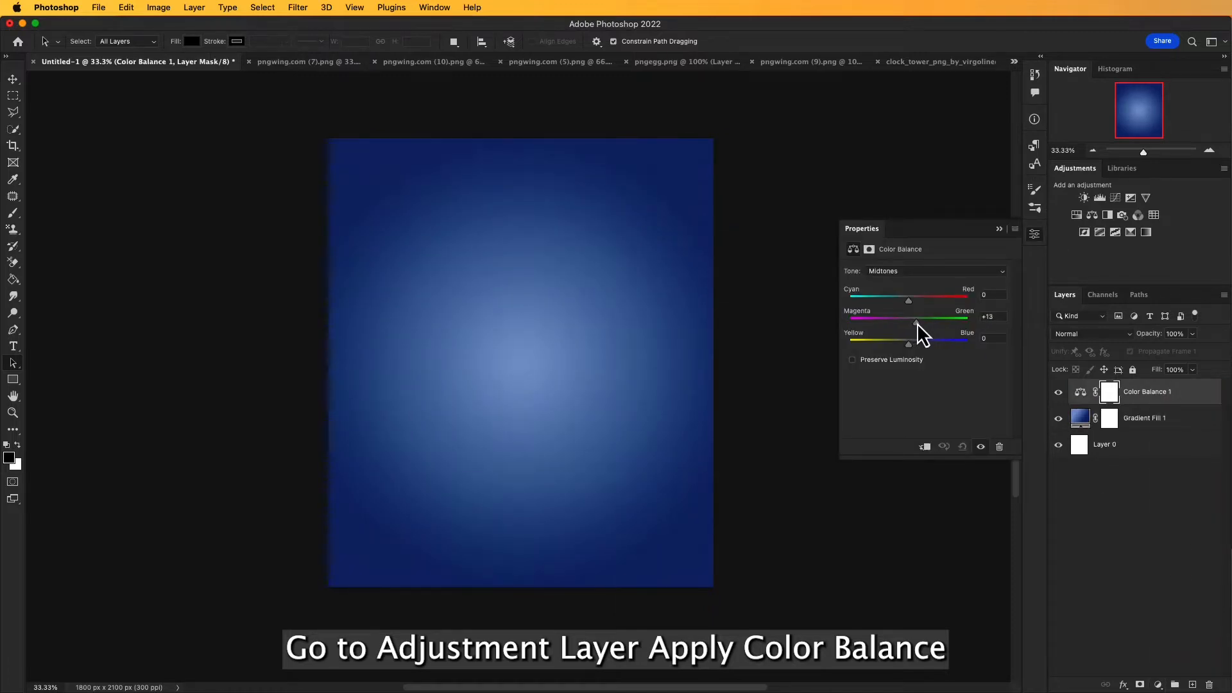
left_click_drag(921, 322, 924, 323)
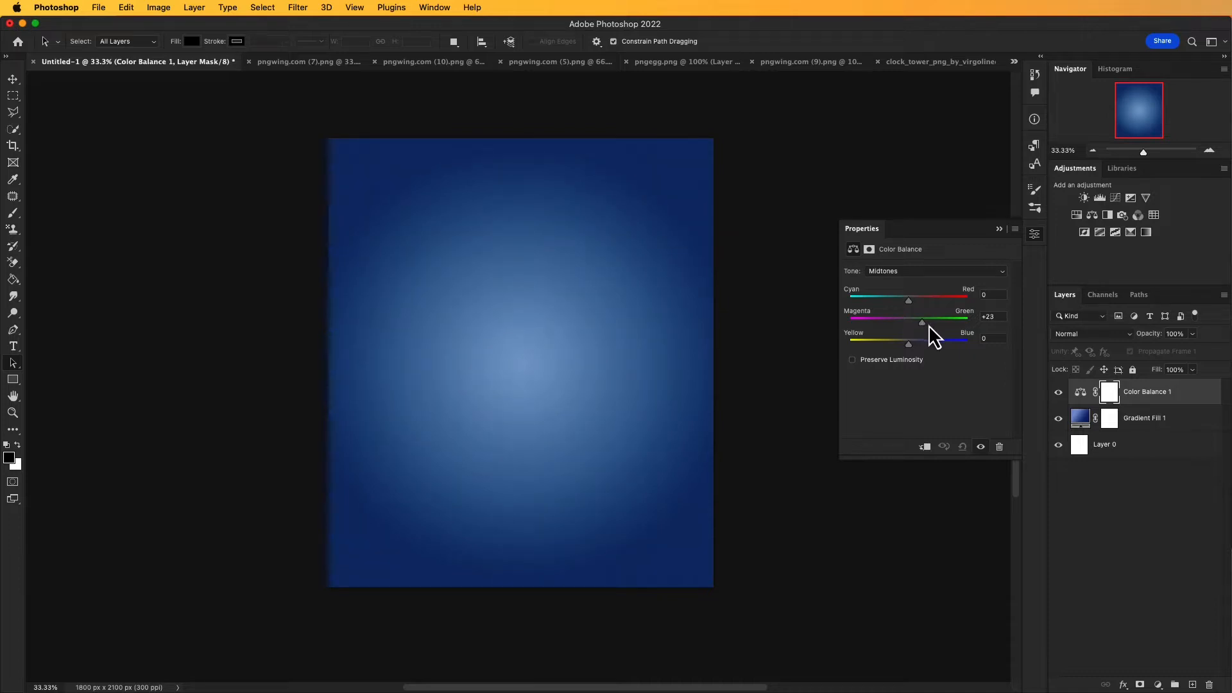
left_click(999, 229)
left_click(889, 347)
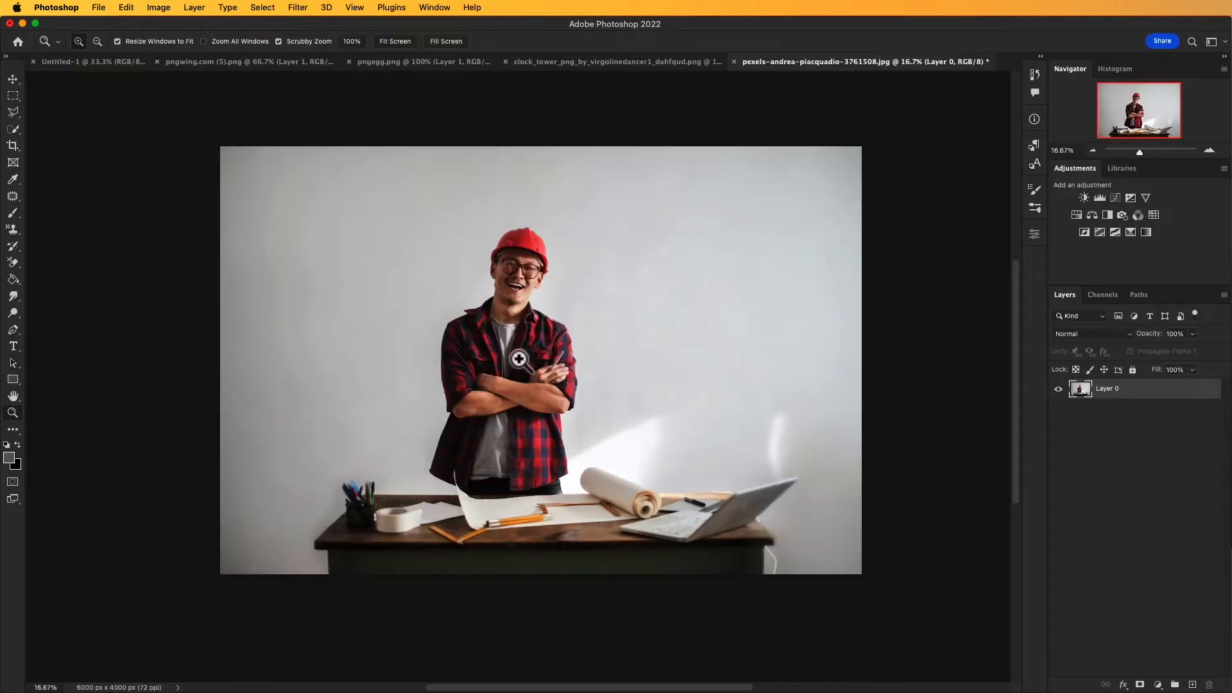
Step: Switch to the pexels photo of the man in the red hard hat and automatically select him as the subject
left_click(514, 357, "super")
left_click_drag(559, 386, 567, 385)
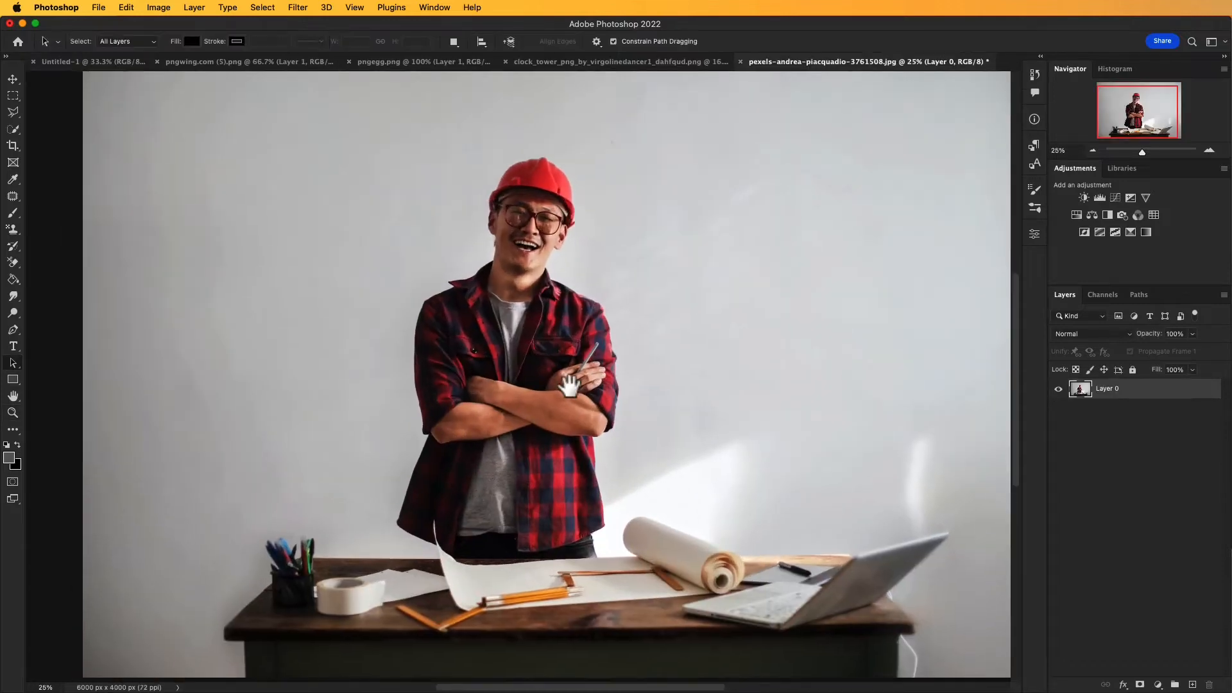
key("v")
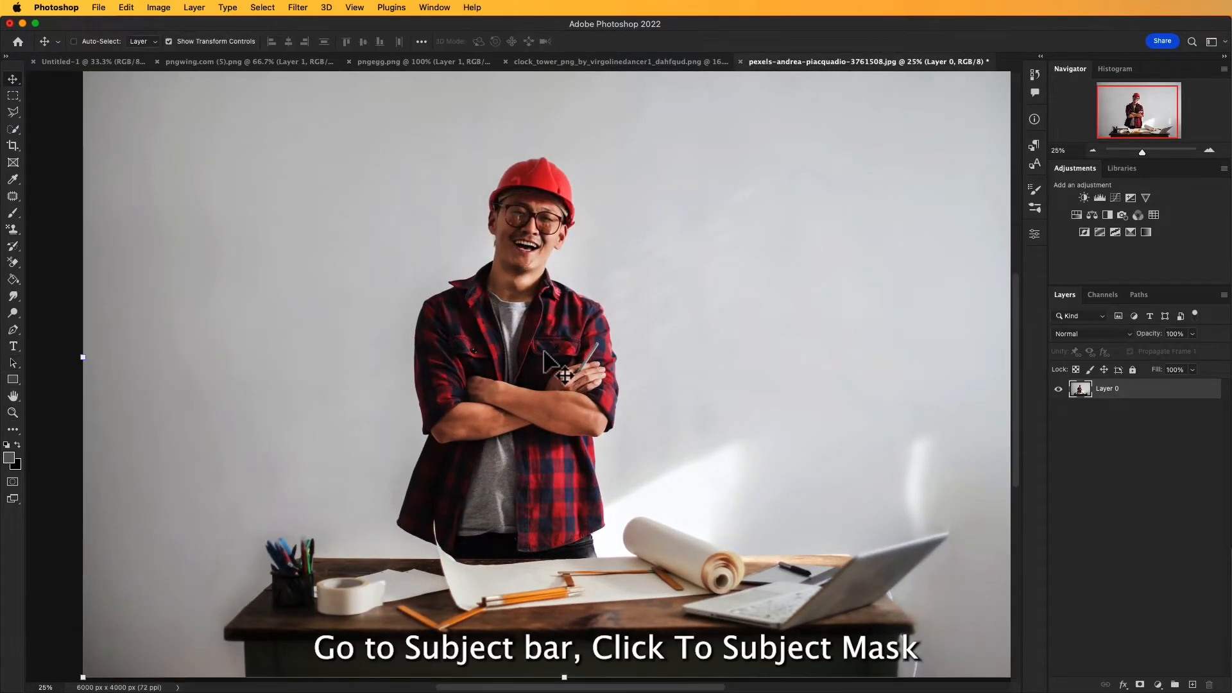
left_click(263, 8)
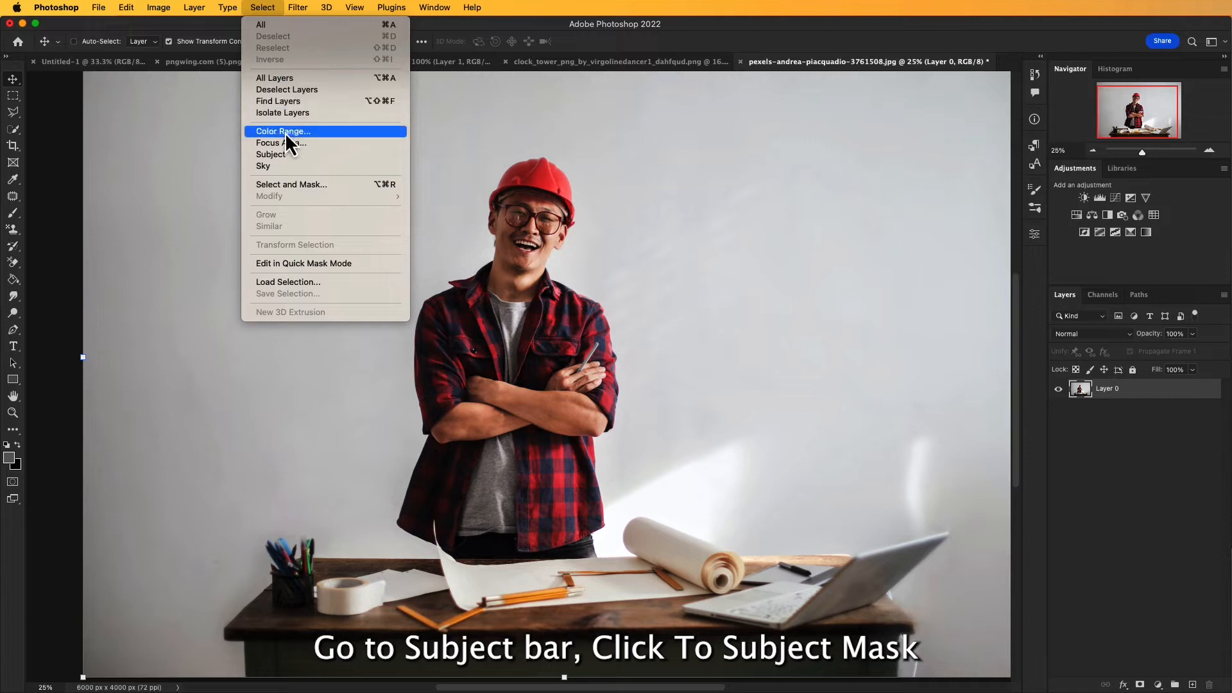
left_click(282, 154)
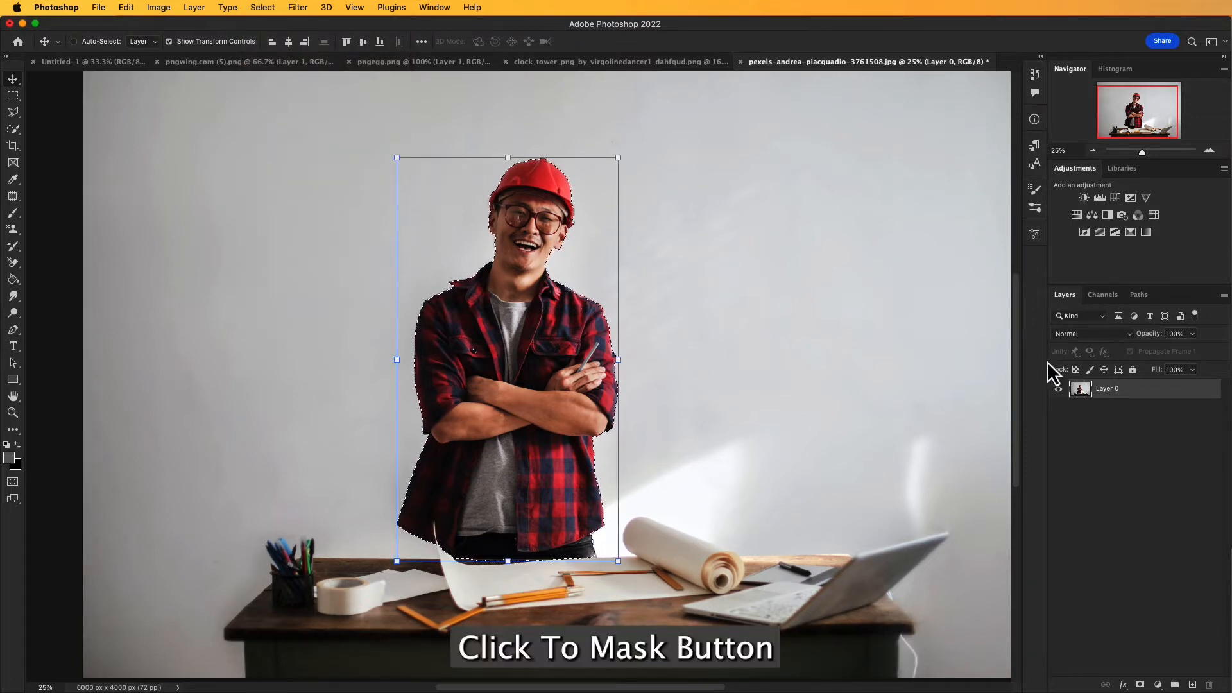
Step: Mask the man's layer from the active selection and open Select and Mask for its layer mask
left_click(1140, 684)
left_click_drag(664, 422, 665, 421)
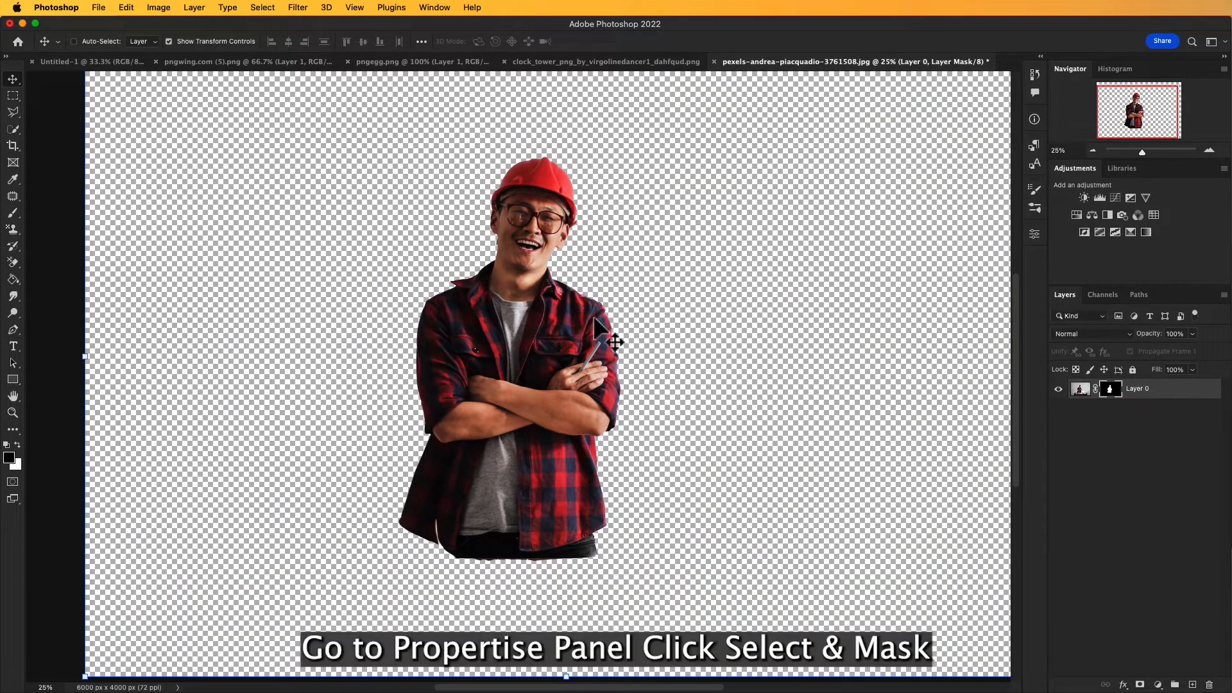
left_click(1033, 235)
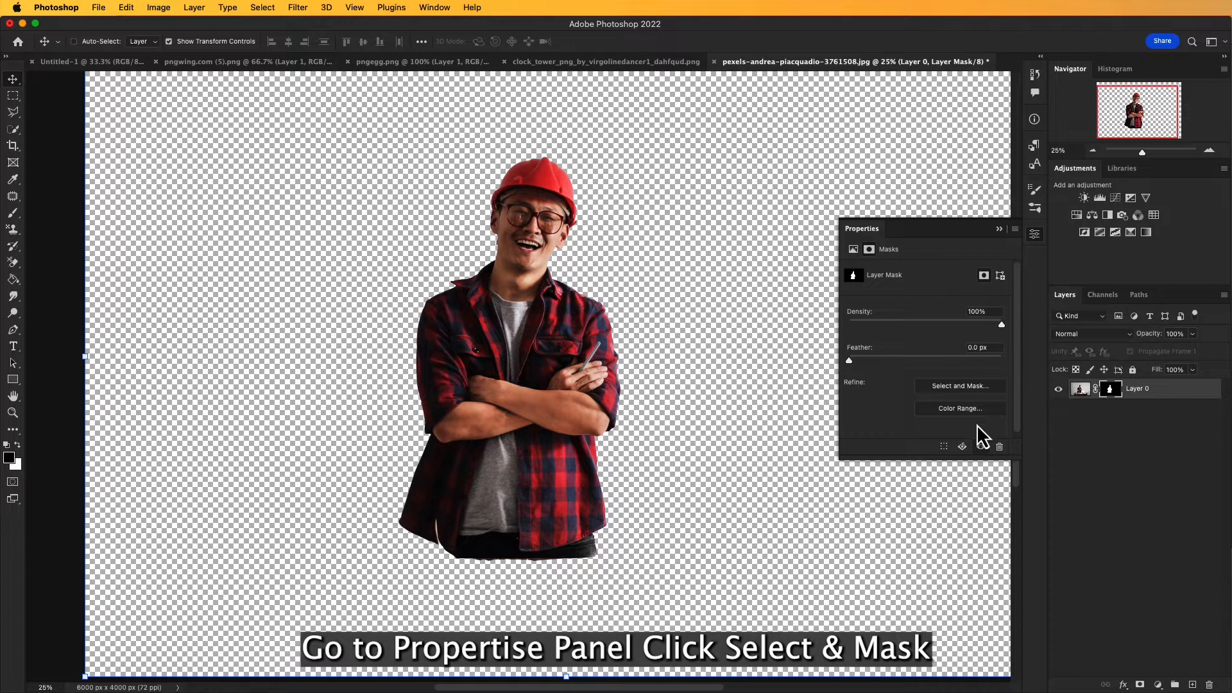
left_click(961, 386)
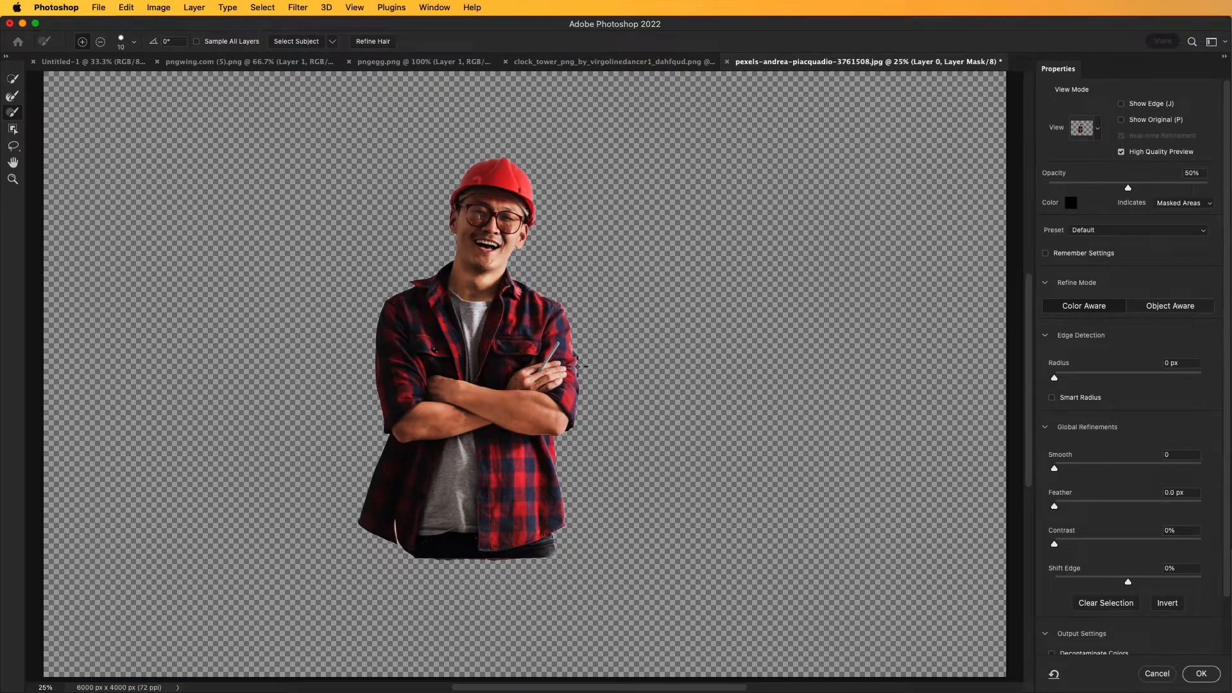
Step: Adjust the Refine Edge Brush and brush along the mask edges around the man's face, collar and shoulders
key("z")
left_click(490, 256)
left_click(490, 247)
left_click(495, 247)
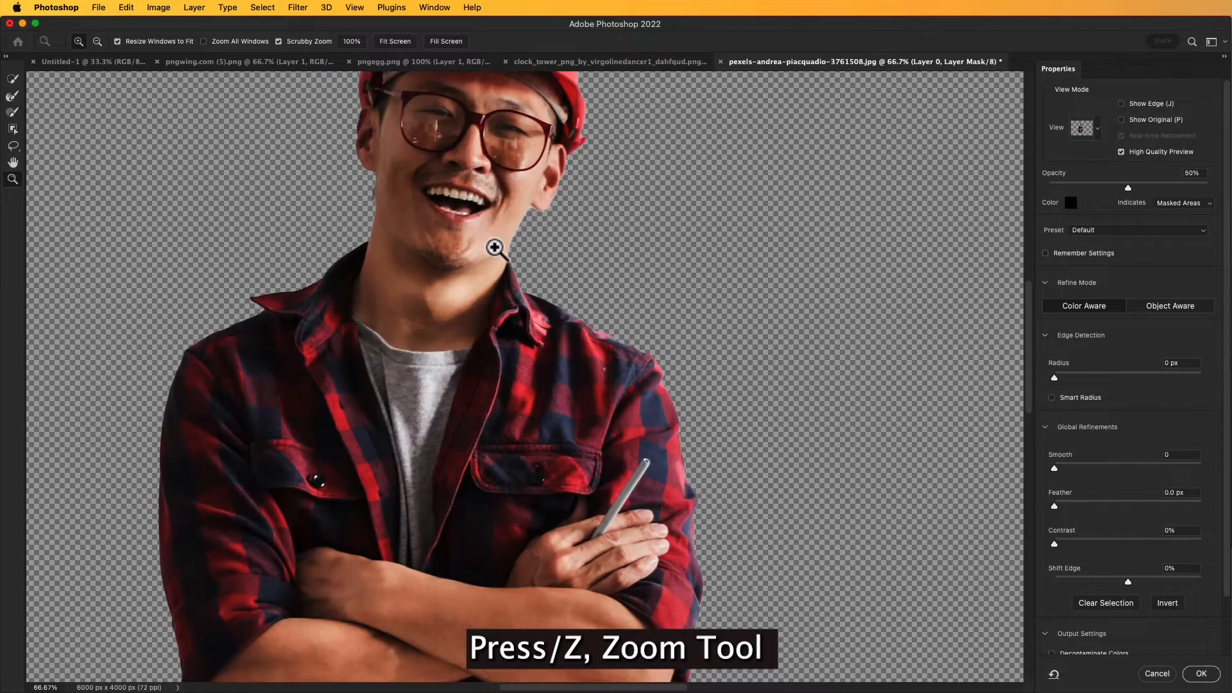
left_click_drag(522, 275, 539, 468)
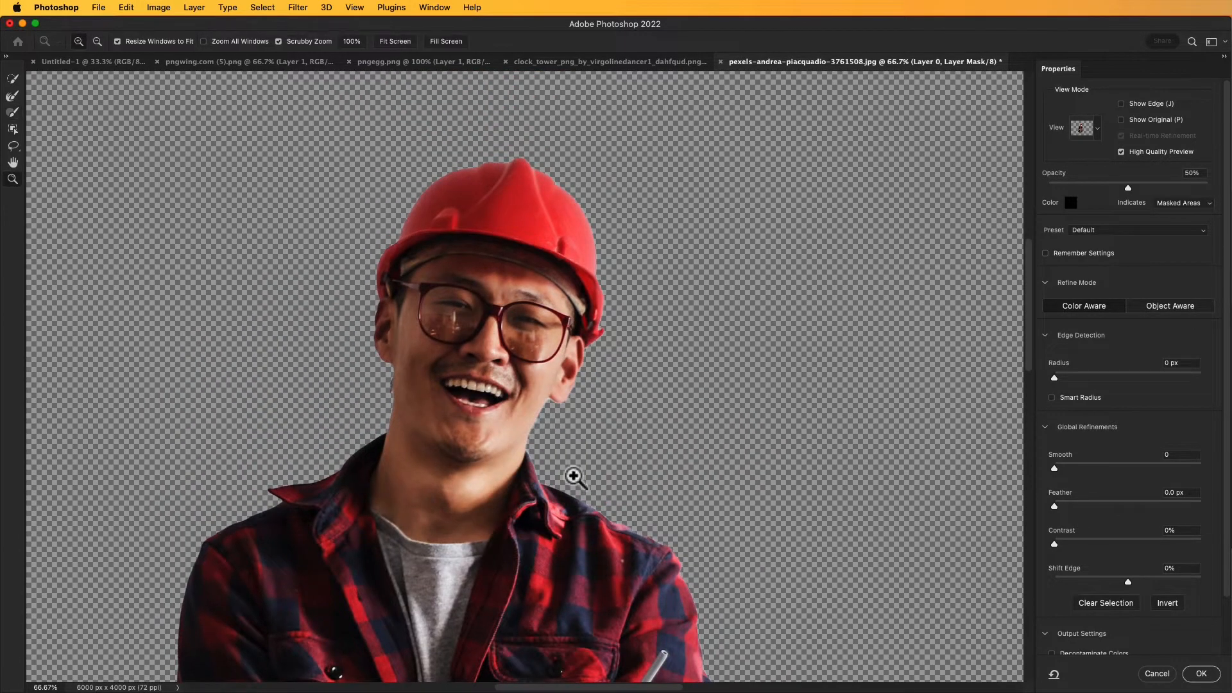
key("b")
key("super+plus")
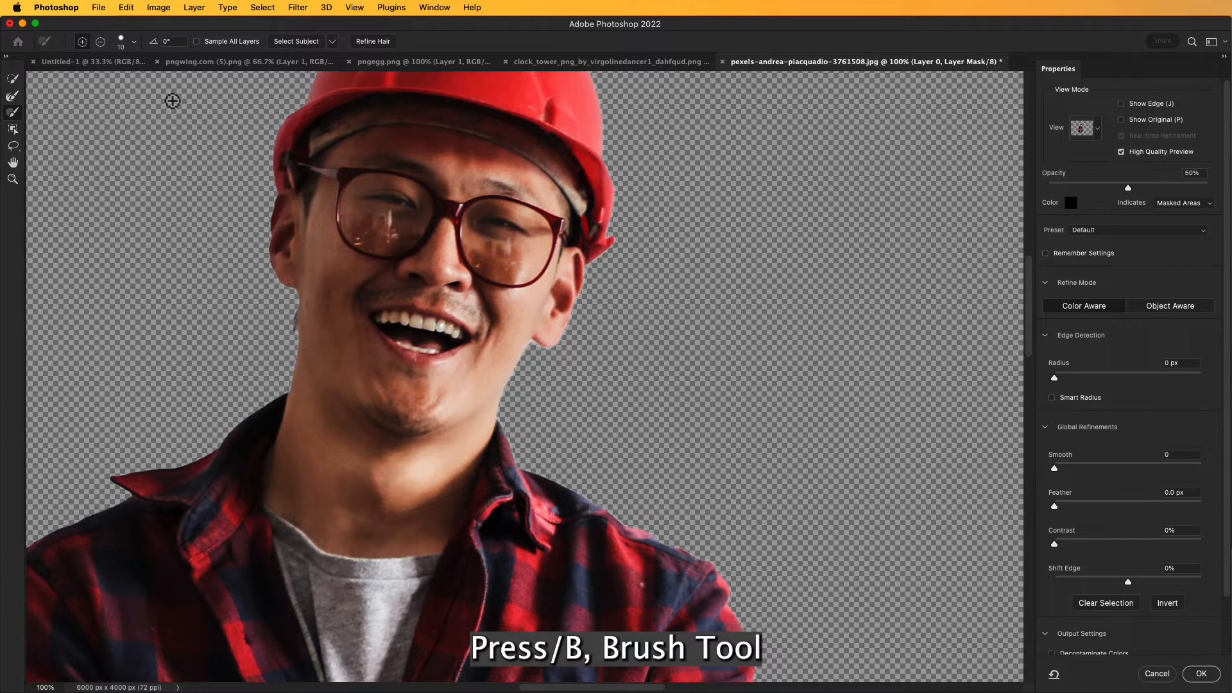
left_click(134, 42)
left_click_drag(66, 77, 91, 78)
mouse_move(532, 495)
left_mouse_down()
mouse_move(610, 525)
mouse_move(641, 564)
mouse_move(613, 543)
mouse_move(707, 586)
mouse_move(712, 613)
mouse_move(701, 591)
mouse_move(674, 596)
left_mouse_up()
left_click_drag(494, 539, 525, 571)
mouse_move(308, 273)
left_mouse_down()
mouse_move(473, 490)
mouse_move(557, 495)
left_mouse_up()
Step: Refine the edge of the hard hat with an 8 px brush and apply the refinement as a new masked layer
key("super+minus")
key("bracketleft")
key("bracketleft")
key("bracketleft")
key("bracketleft")
key("bracketleft")
key("bracketleft")
mouse_move(413, 187)
left_mouse_down()
mouse_move(390, 329)
mouse_move(404, 506)
mouse_move(464, 589)
mouse_move(399, 297)
mouse_move(482, 143)
mouse_move(500, 557)
left_mouse_up()
left_click_drag(622, 182, 456, 551)
left_click_drag(550, 227, 436, 495)
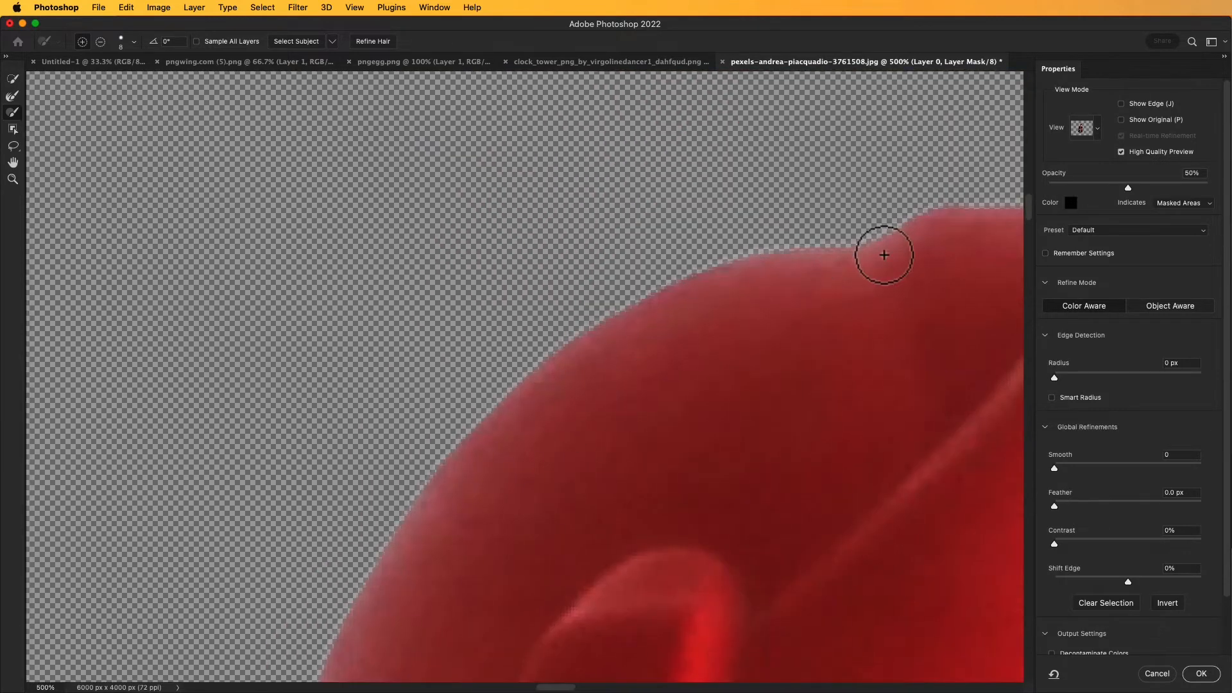
left_click_drag(948, 225, 467, 303)
left_click_drag(817, 327, 565, 239)
key("super+0")
left_click_drag(560, 411, 602, 410)
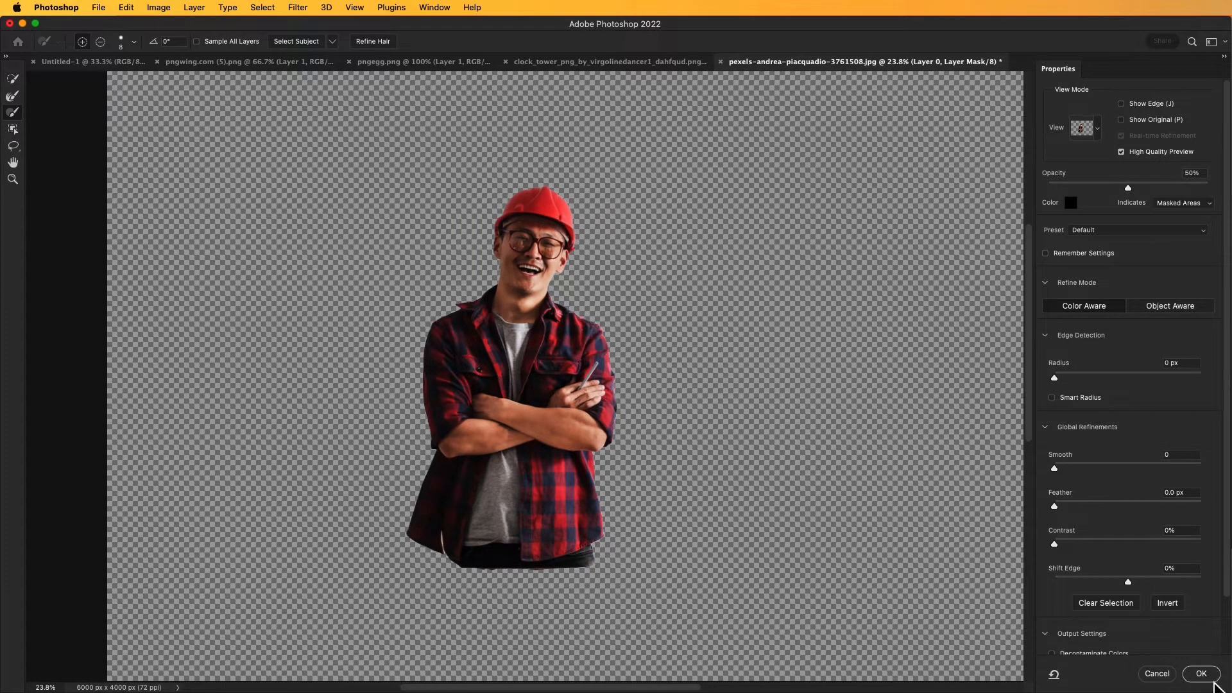
left_click(1201, 673)
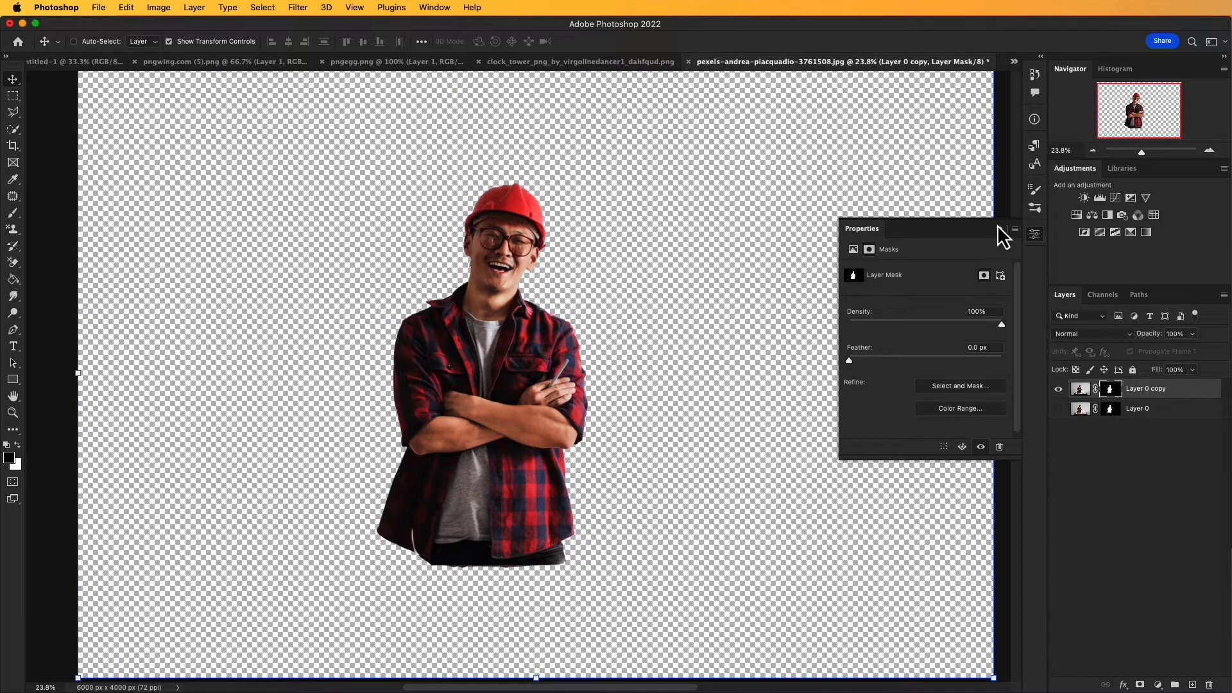
Step: Transfer the masked man into the Untitled-1 poster document, above the Color Balance layer
key("super+minus")
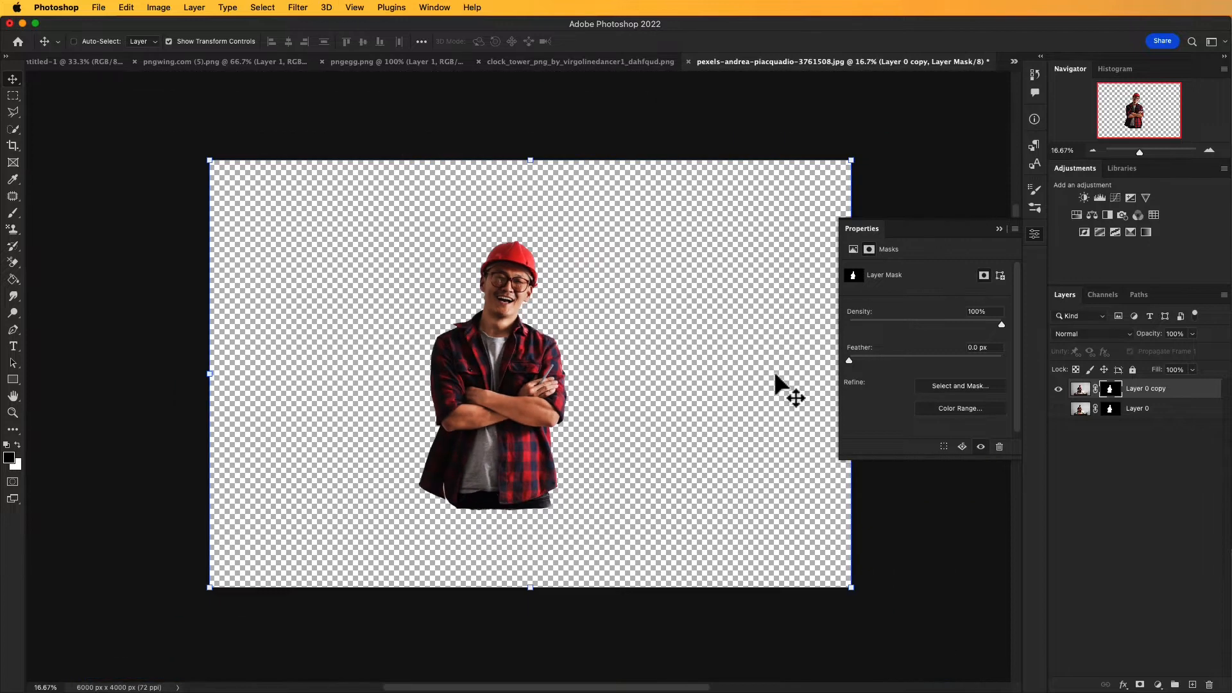
left_click(999, 229)
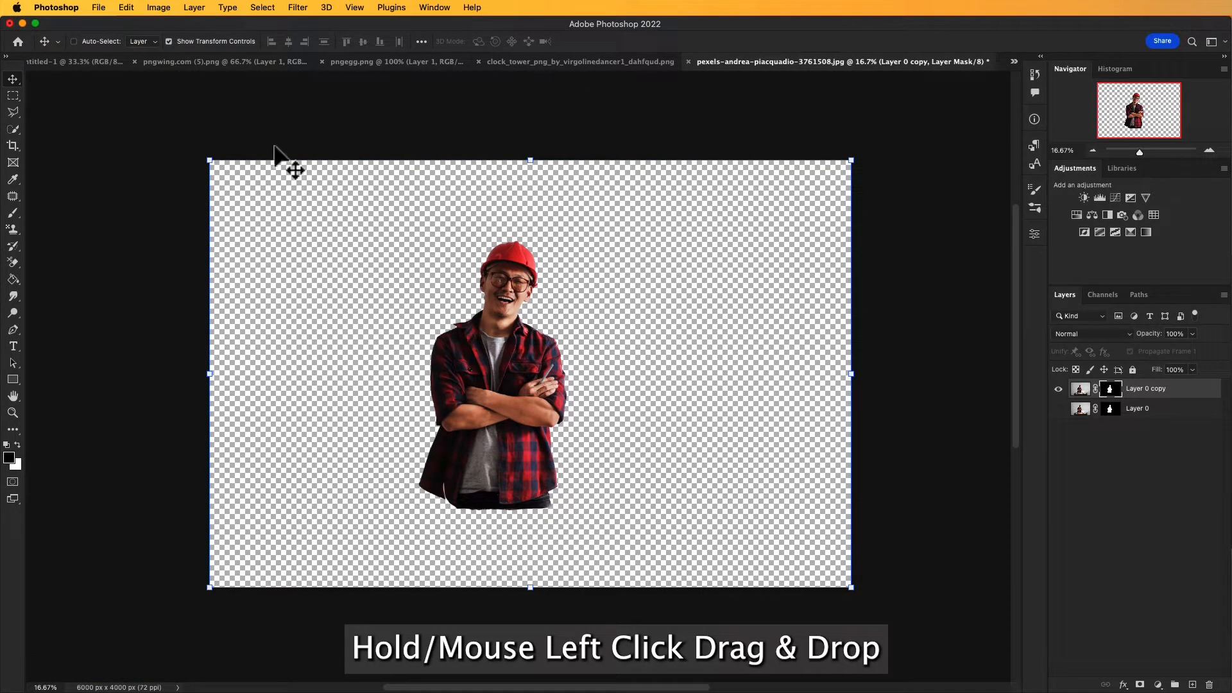
left_click_drag(500, 404, 75, 63)
left_click_drag(533, 341, 561, 326)
key("ctrl+t")
left_click_drag(86, 336, 757, 341)
left_click_drag(894, 321, 409, 313)
Step: Close the pexels photo of the man without saving it and return to the poster
left_click(852, 62)
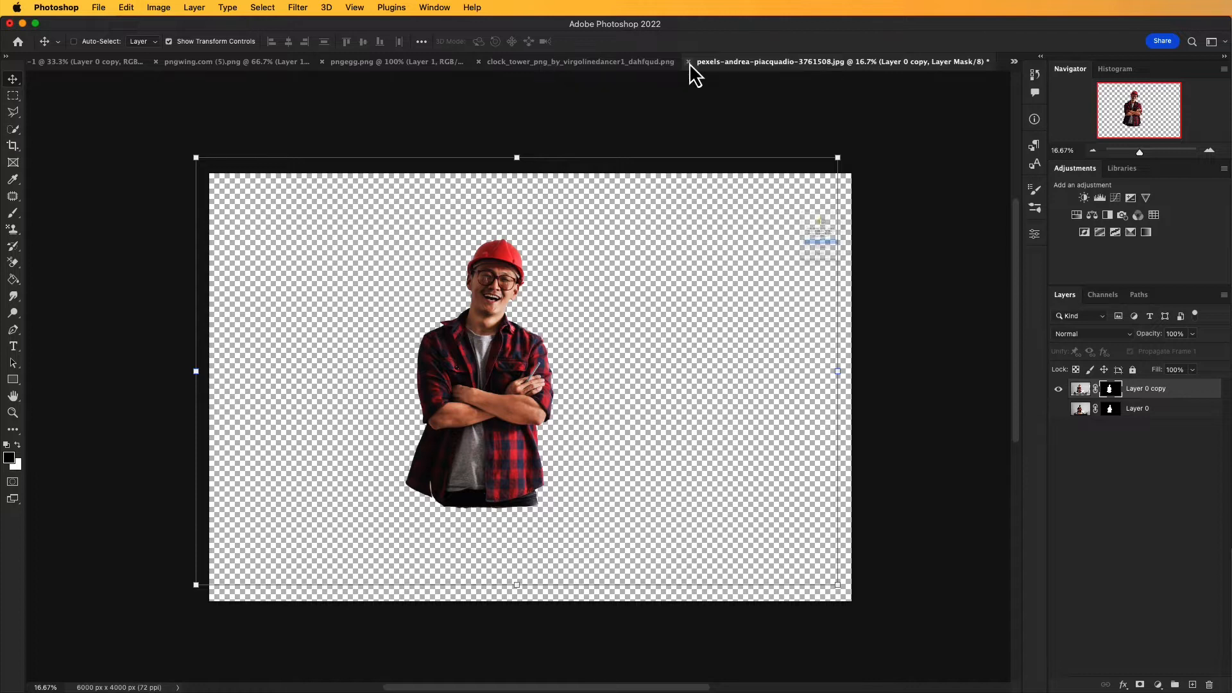
left_click(688, 61)
left_click(805, 285)
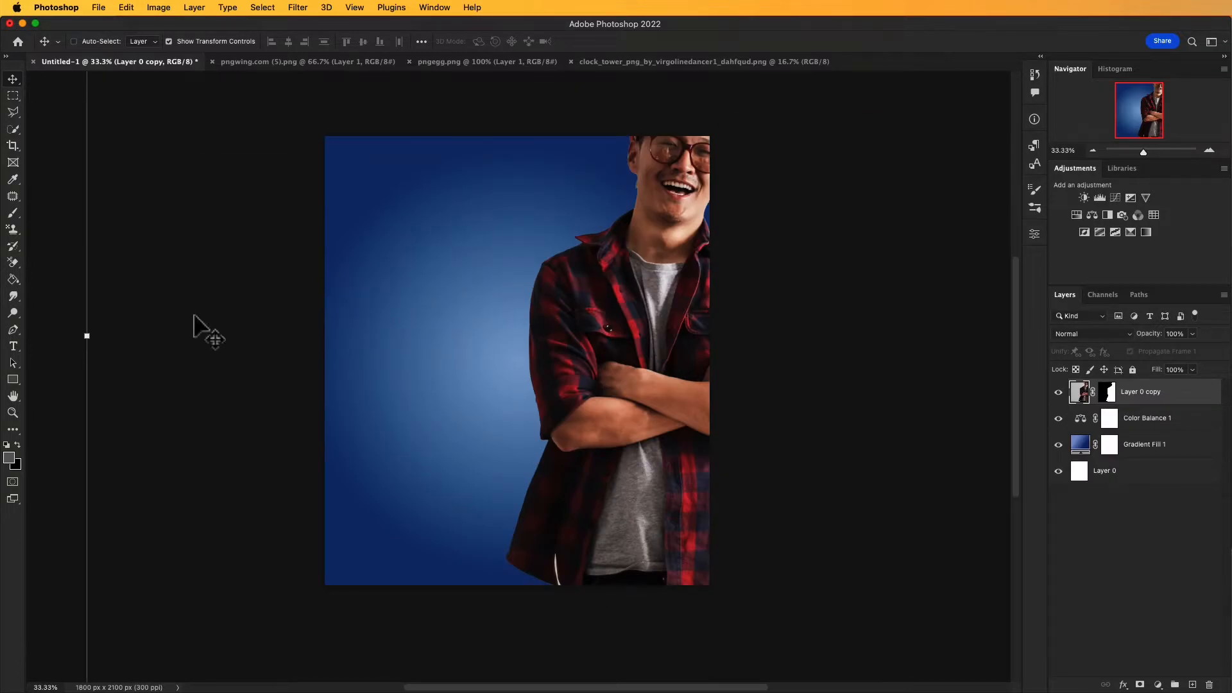
Step: Scale the man's cut-out to about 49% and position it near the centre of the poster
left_click_drag(87, 335, 748, 340)
left_click_drag(898, 325, 399, 322)
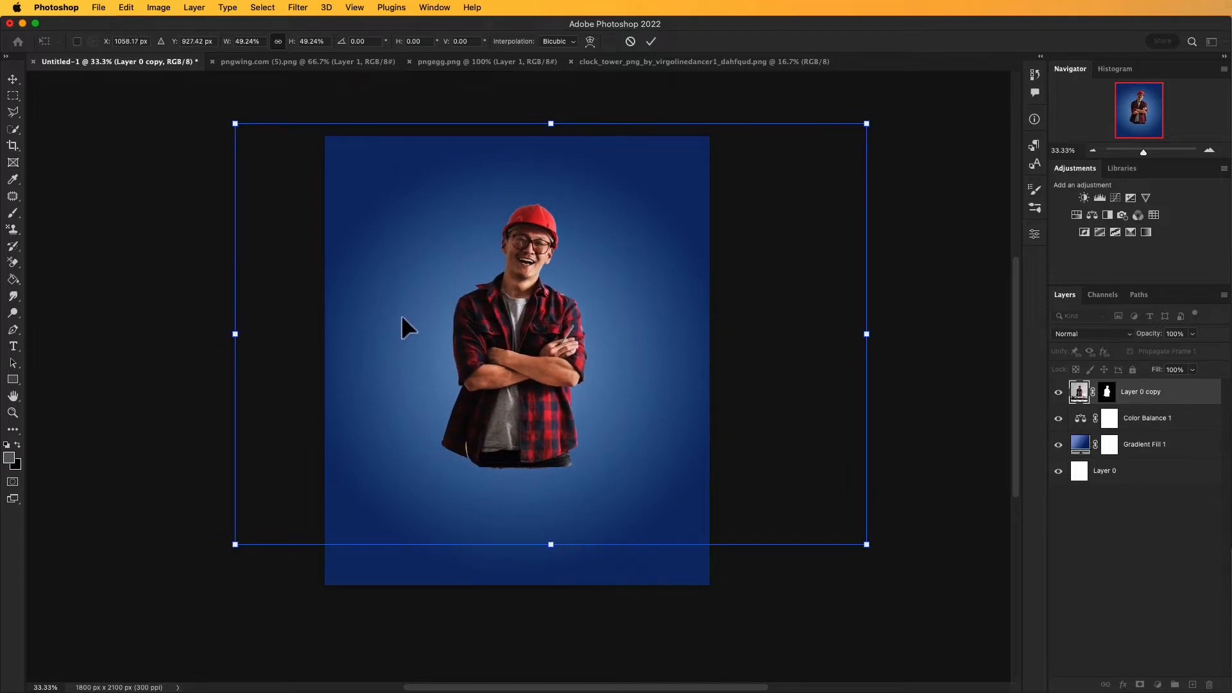
left_click_drag(480, 329, 480, 326)
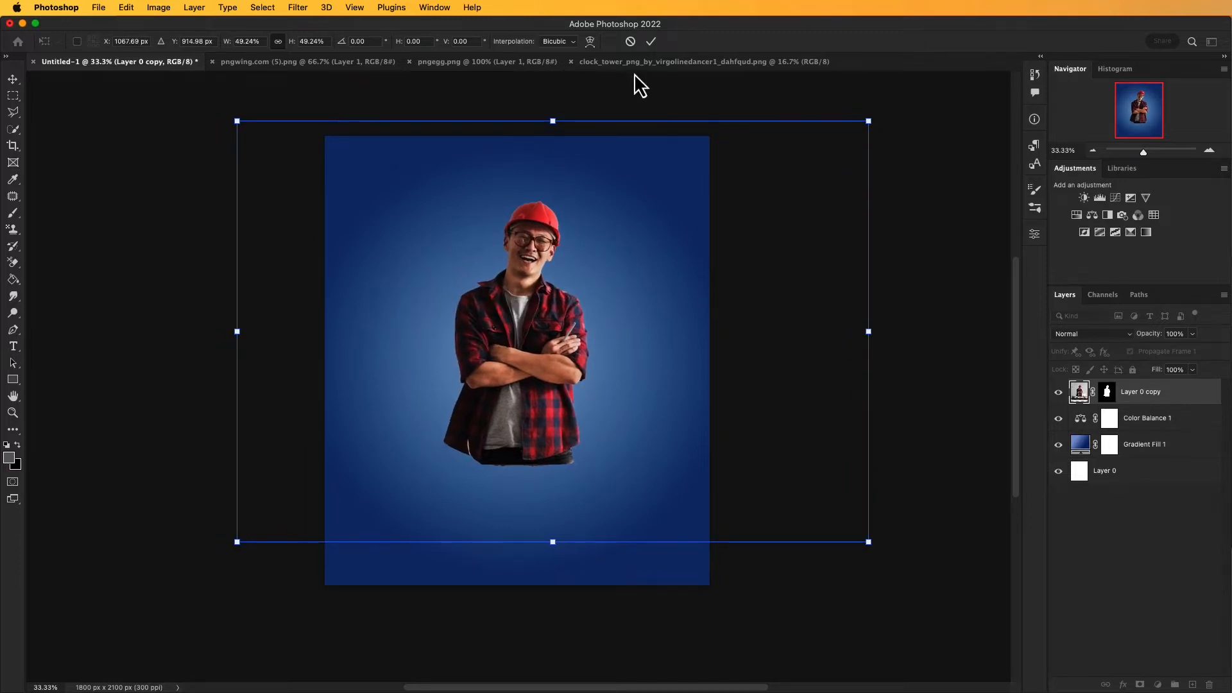
left_click(652, 43)
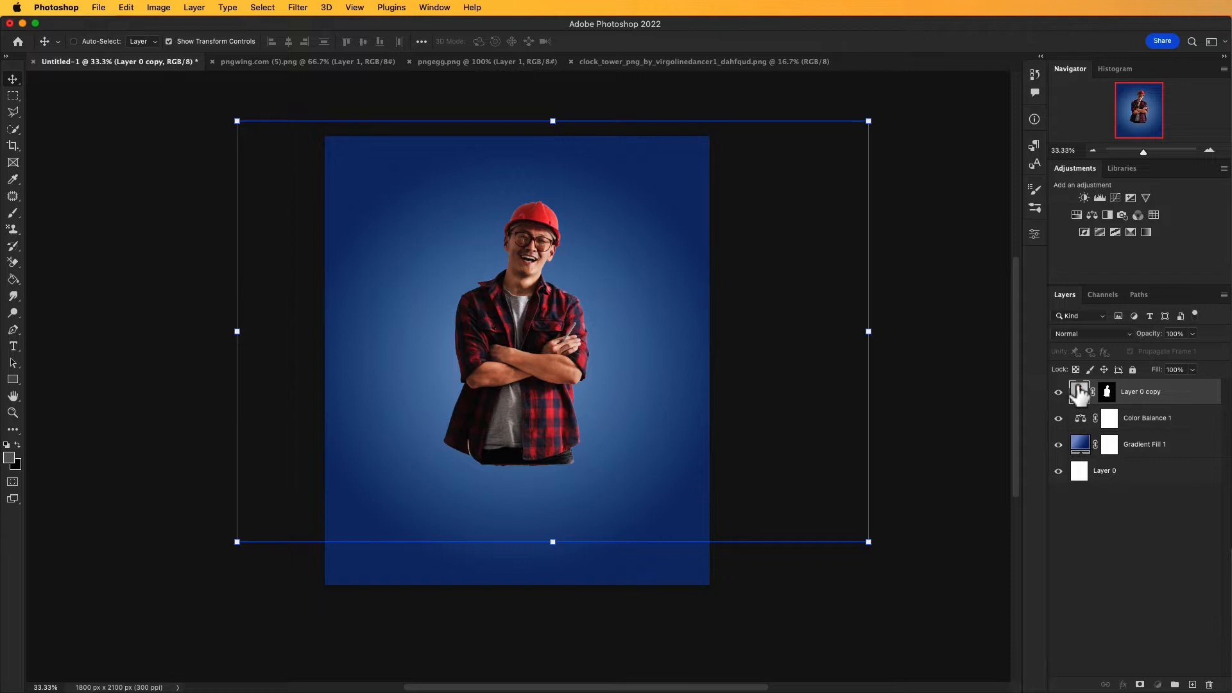
left_click_drag(468, 359, 481, 360)
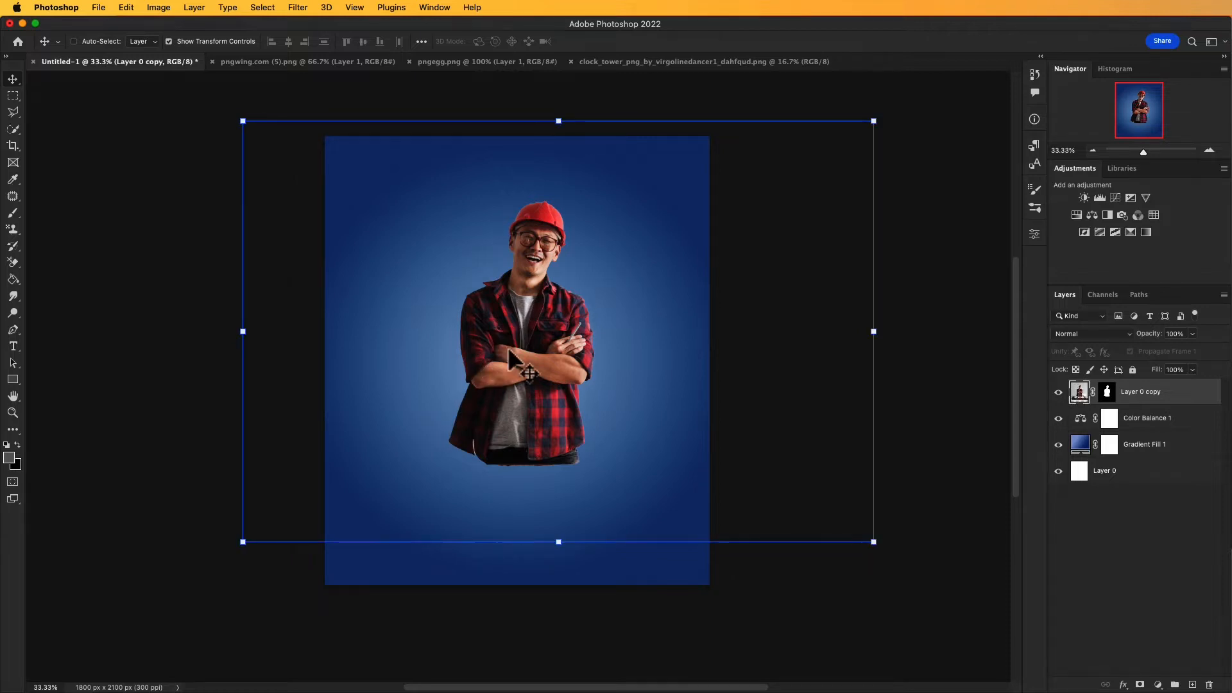
key("a")
left_click_drag(507, 354, 541, 350)
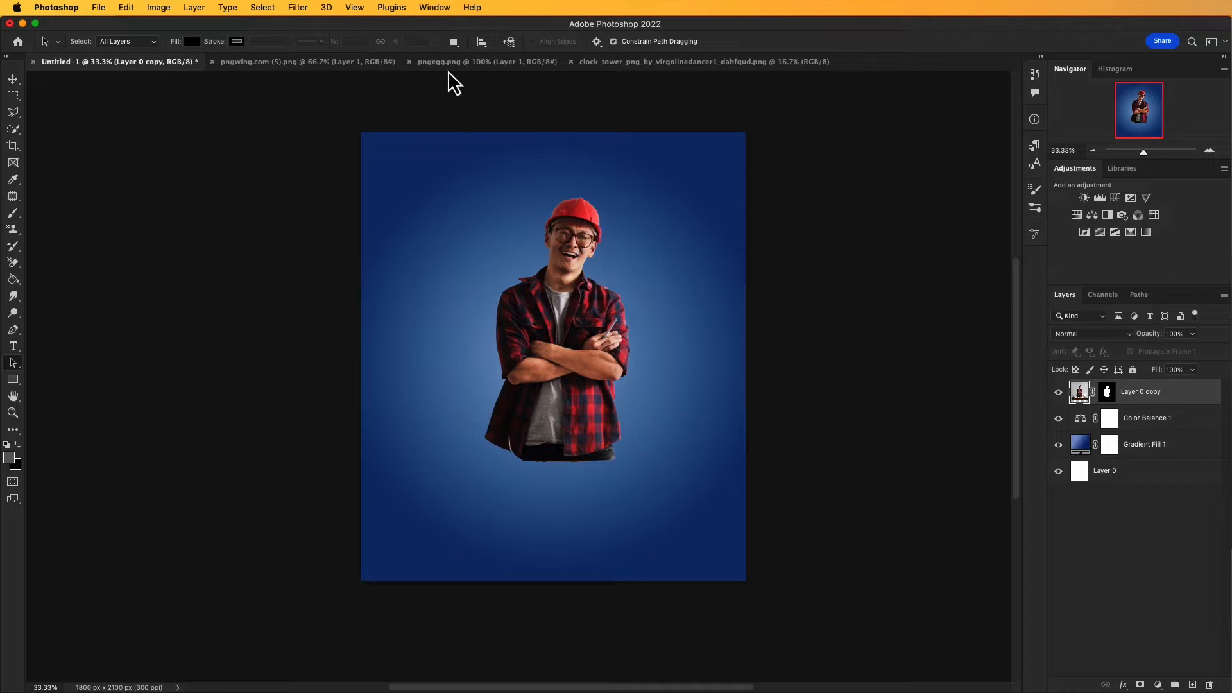
Step: Bring the floating island from pngegg.png into the poster, above the man's layer
left_click(465, 61)
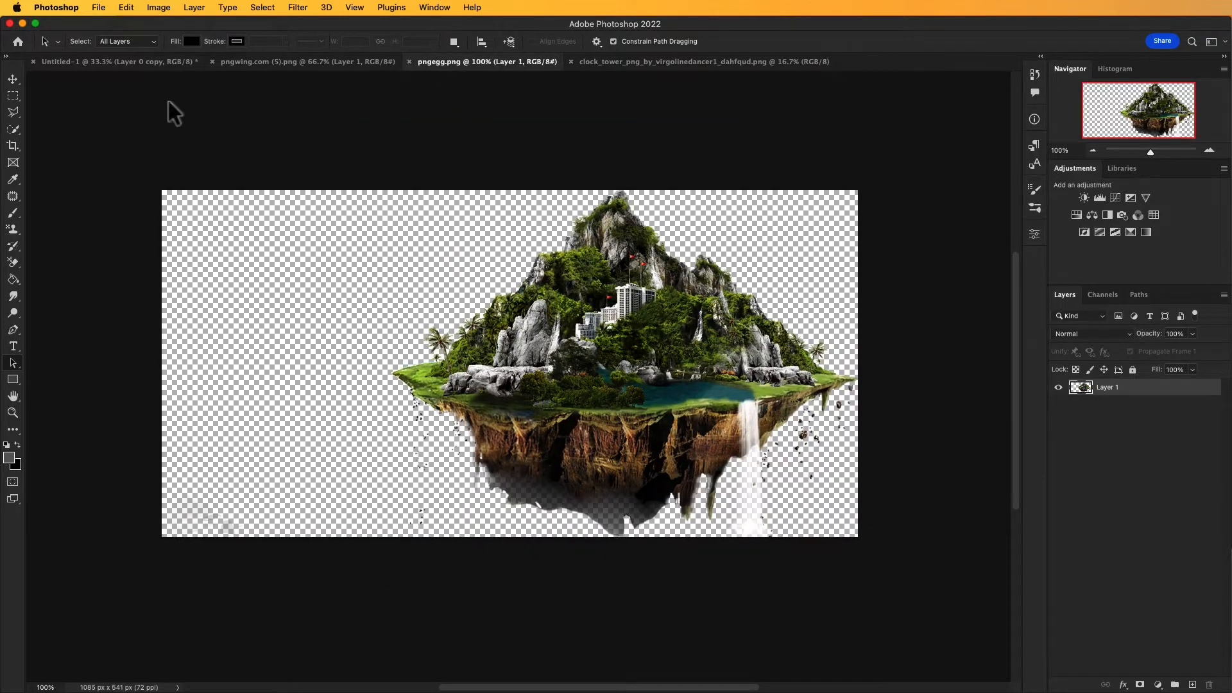
left_click(12, 79)
left_click_drag(675, 385, 552, 364)
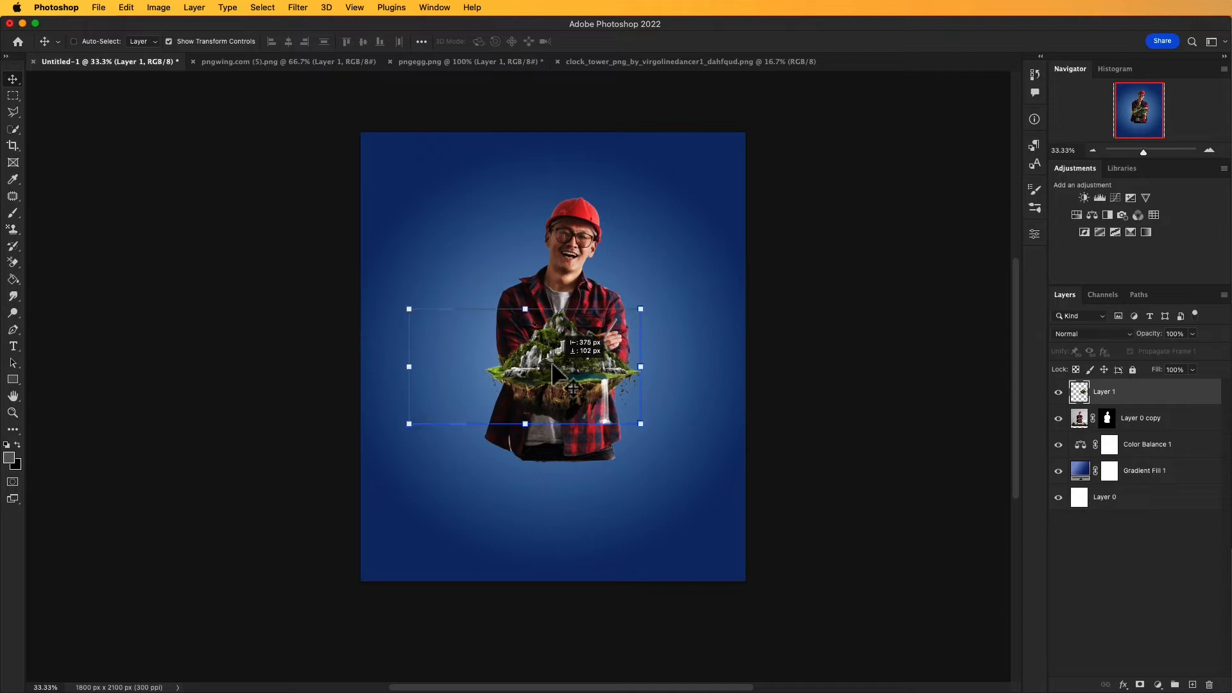
Step: Scale the floating island to about 154% and place it over the man's arms and lower body
left_click_drag(637, 309, 759, 246)
left_click_drag(658, 367, 580, 416)
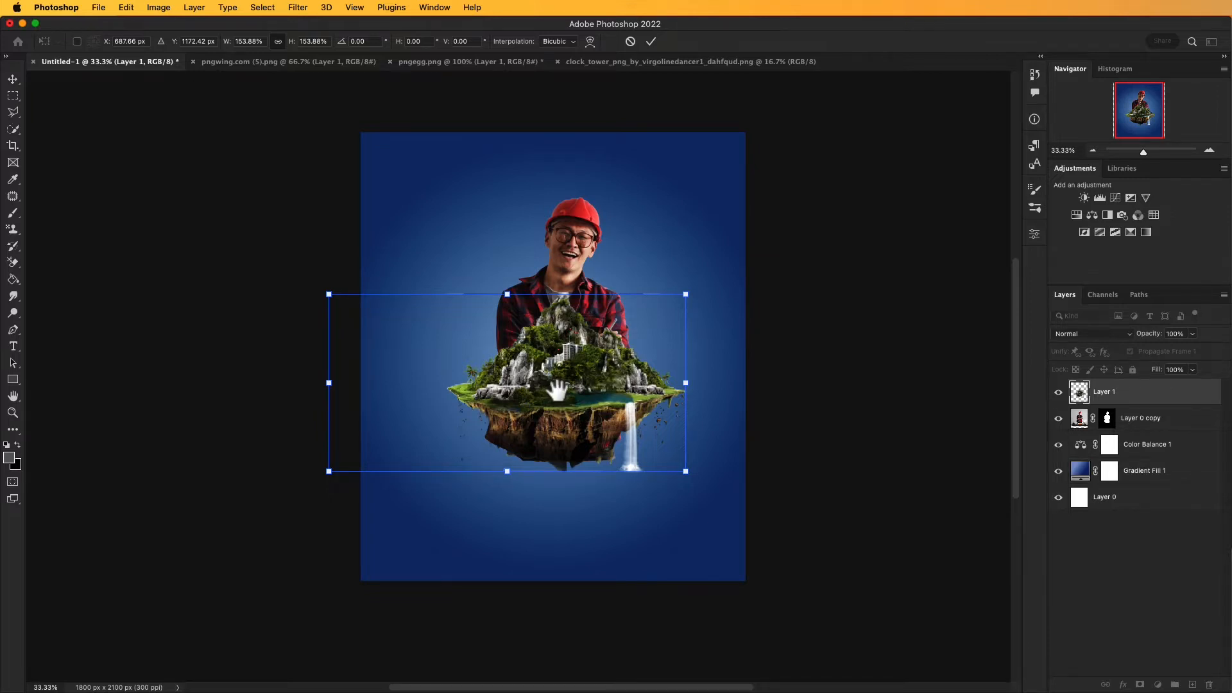
key("Return")
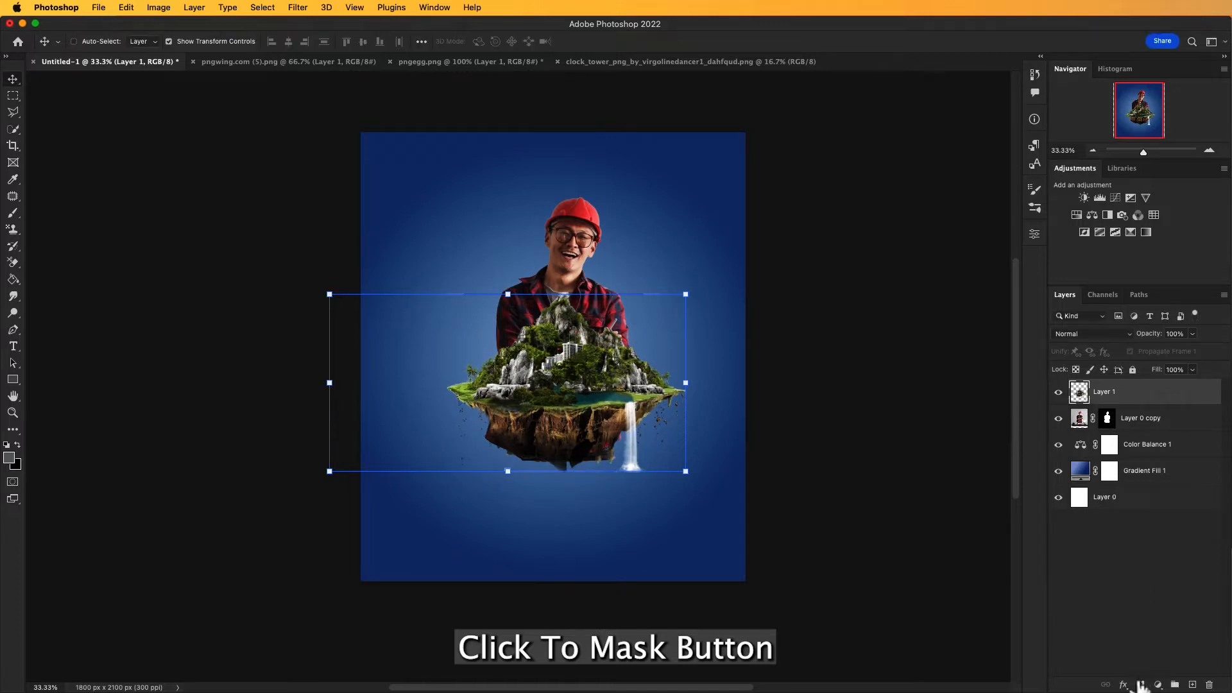
Step: Add a layer mask to the floating island layer and activate the Brush tool for painting on it
key("super+space")
left_click(532, 365, "super")
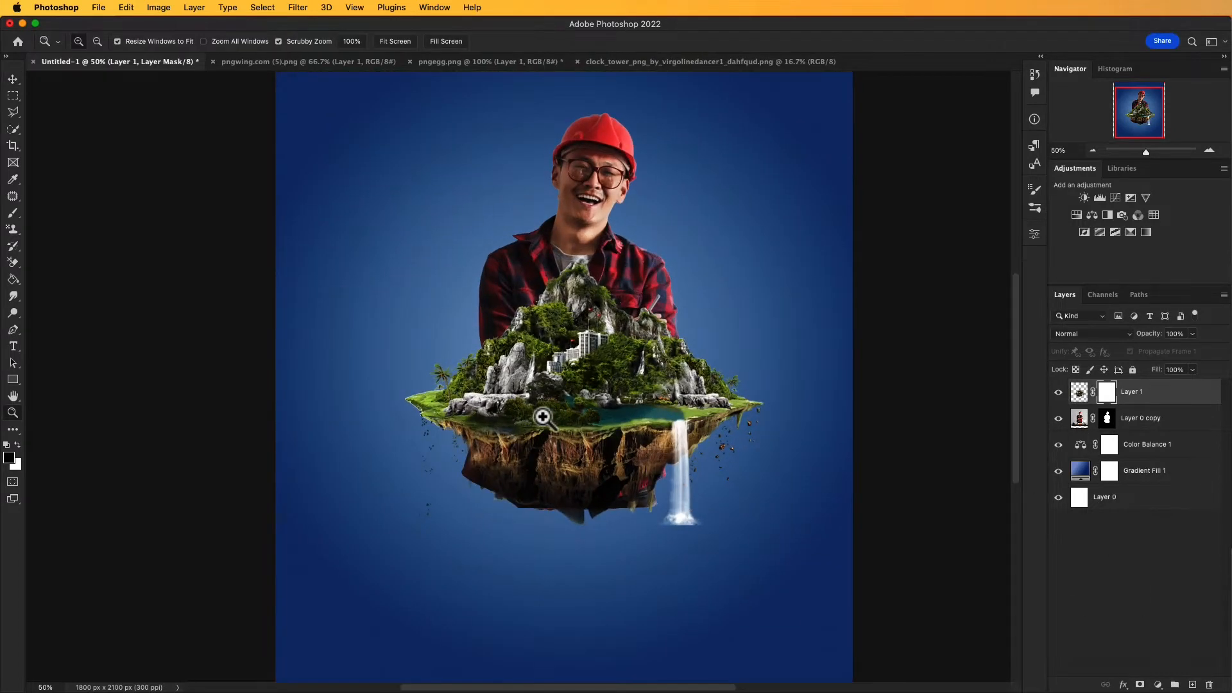
left_click_drag(542, 447, 579, 433)
left_click(569, 435, "super")
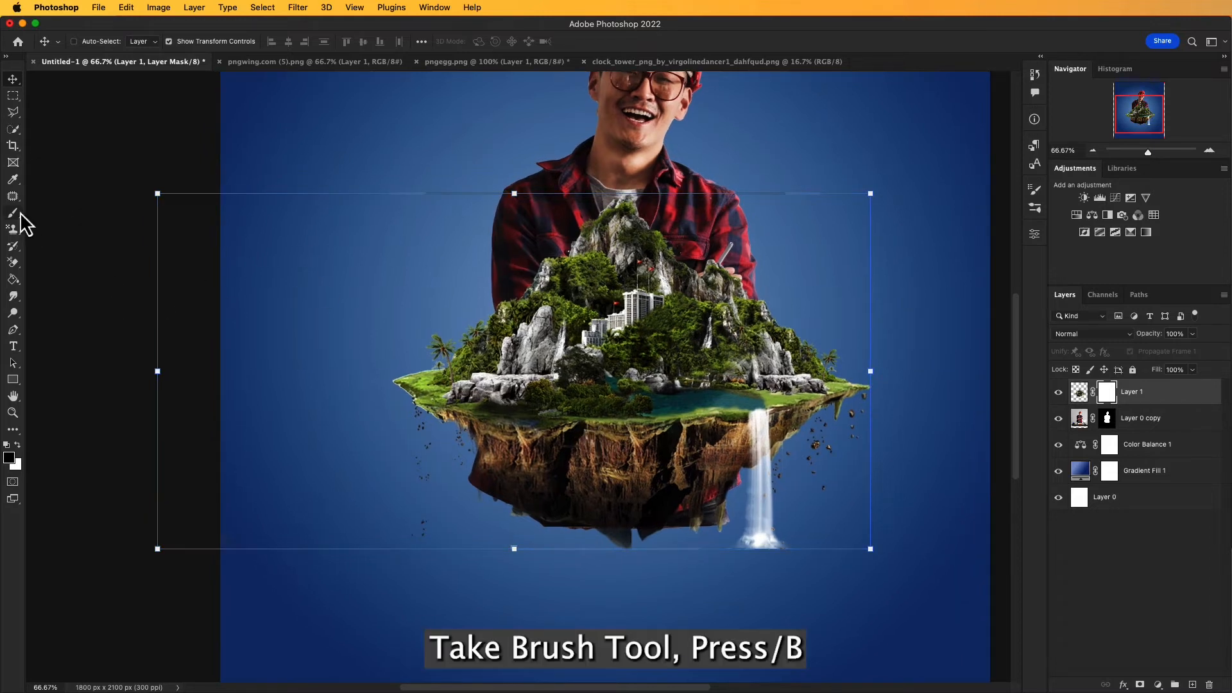
key("b")
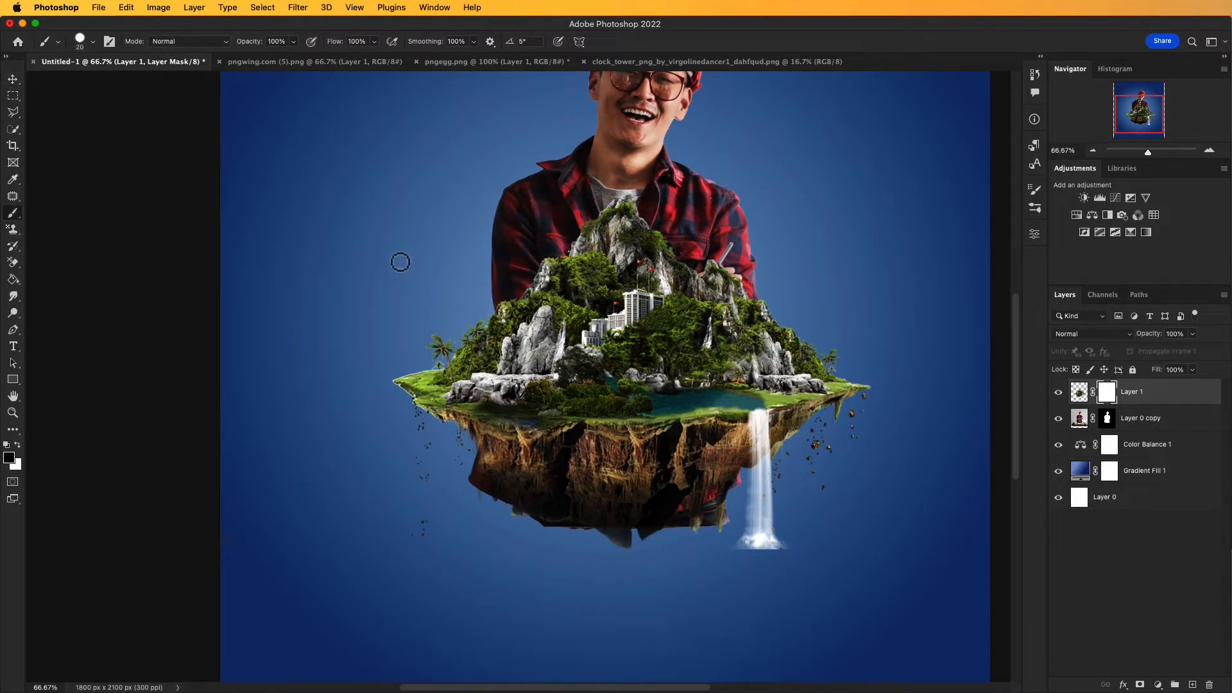
Step: Set the brush to 400 px with a soft edge, undoing the trial dab on the island's mask
key("bracketright")
key("bracketright")
key("bracketright")
key("bracketright")
key("bracketright")
key("bracketright")
key("bracketright")
key("bracketright")
key("bracketright")
key("bracketright")
key("bracketright")
key("bracketright")
key("bracketright")
key("bracketright")
key("bracketright")
key("bracketright")
key("bracketright")
key("bracketright")
key("bracketright")
key("bracketright")
key("bracketright")
key("bracketright")
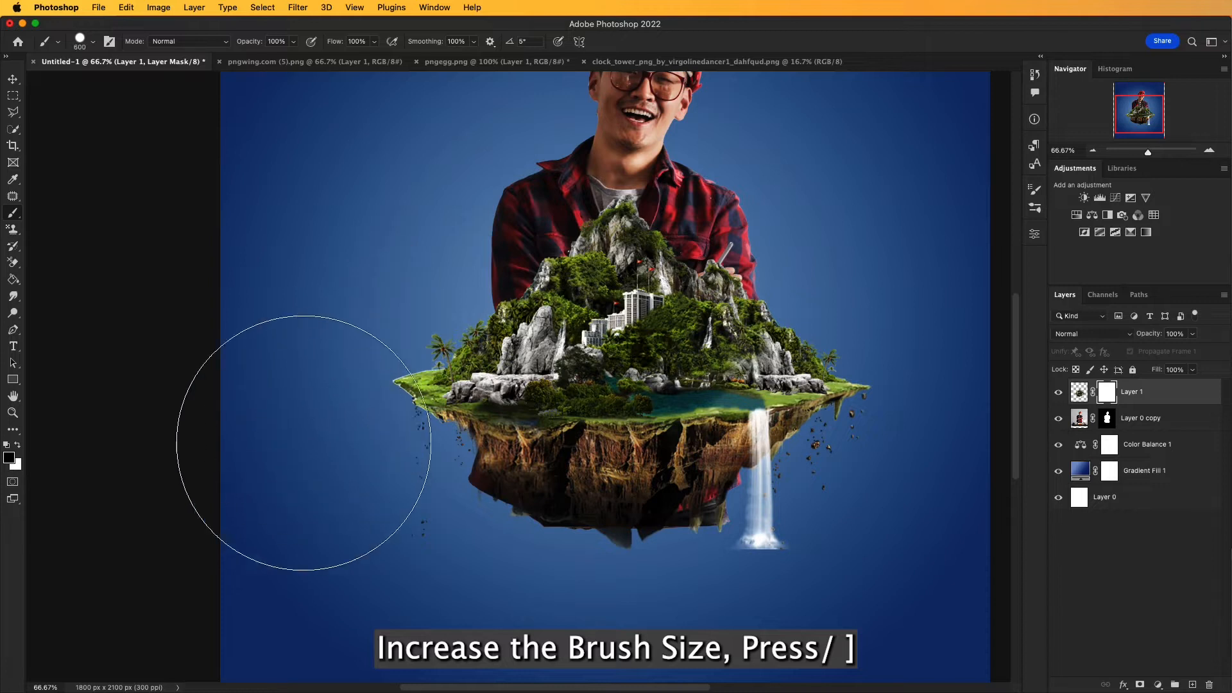
left_click(297, 439)
key("super+z")
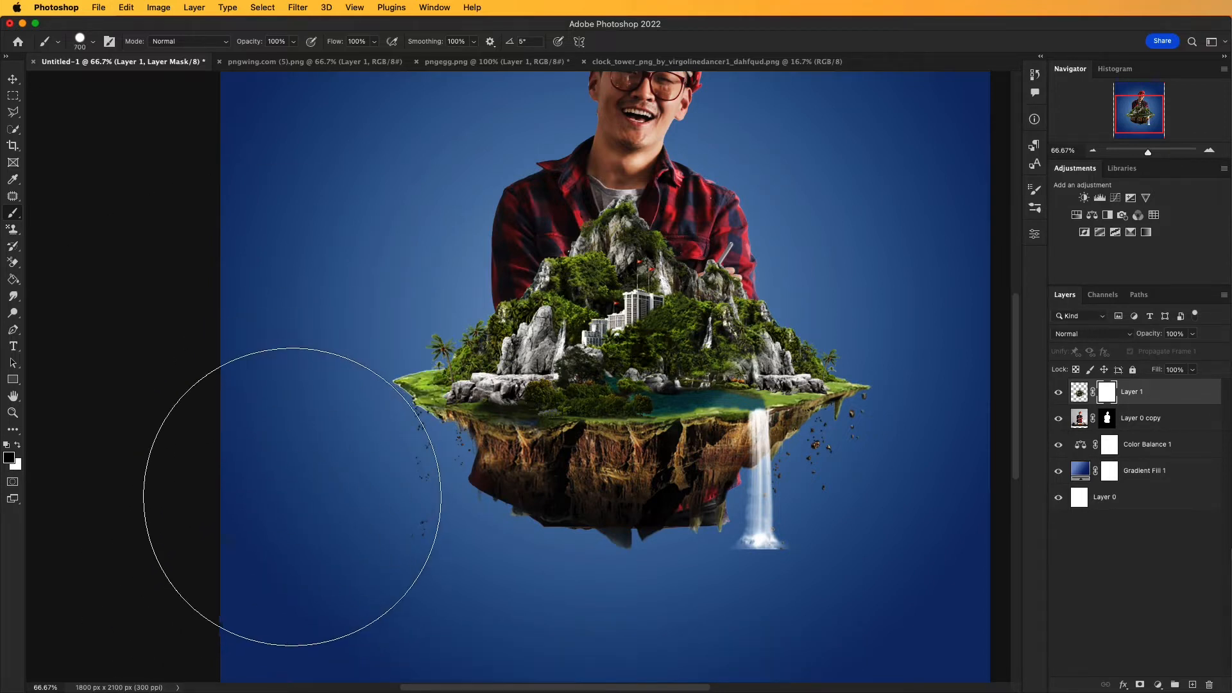
key("bracketleft")
key("bracketleft")
key("bracketleft")
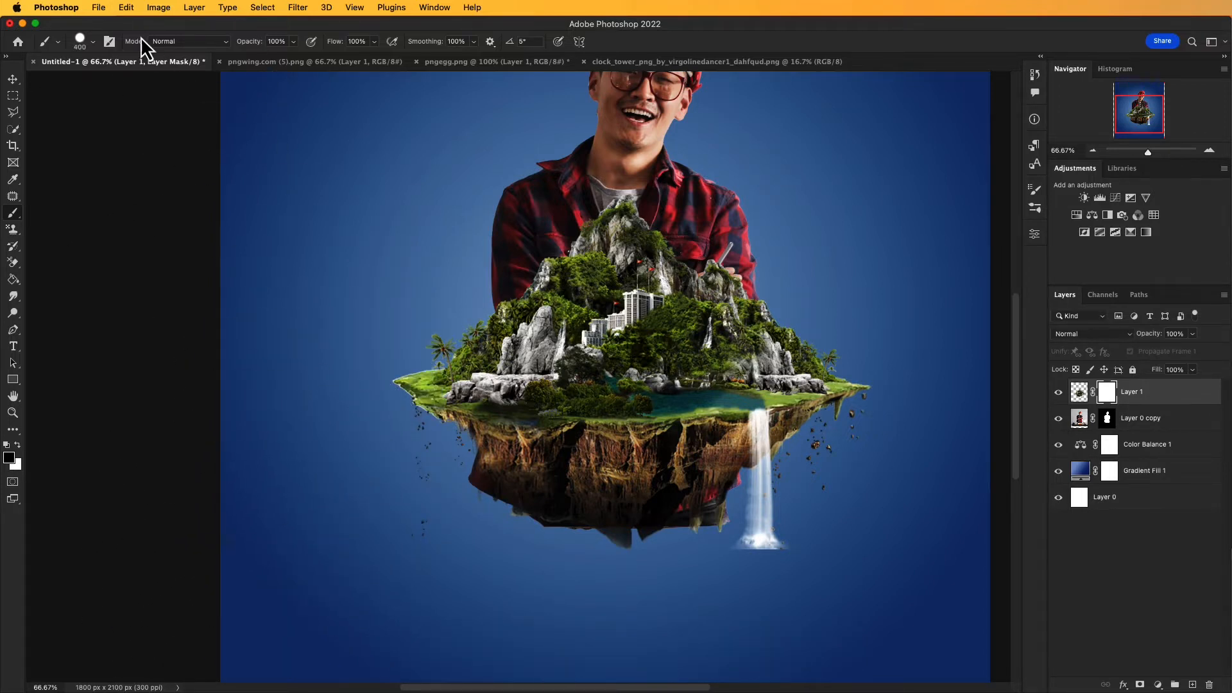
left_click(93, 42)
left_click_drag(45, 116, 46, 118)
Step: Paint black on the island's layer mask to hide the faint remnants along the poster's left edge
left_click_drag(237, 462, 248, 620)
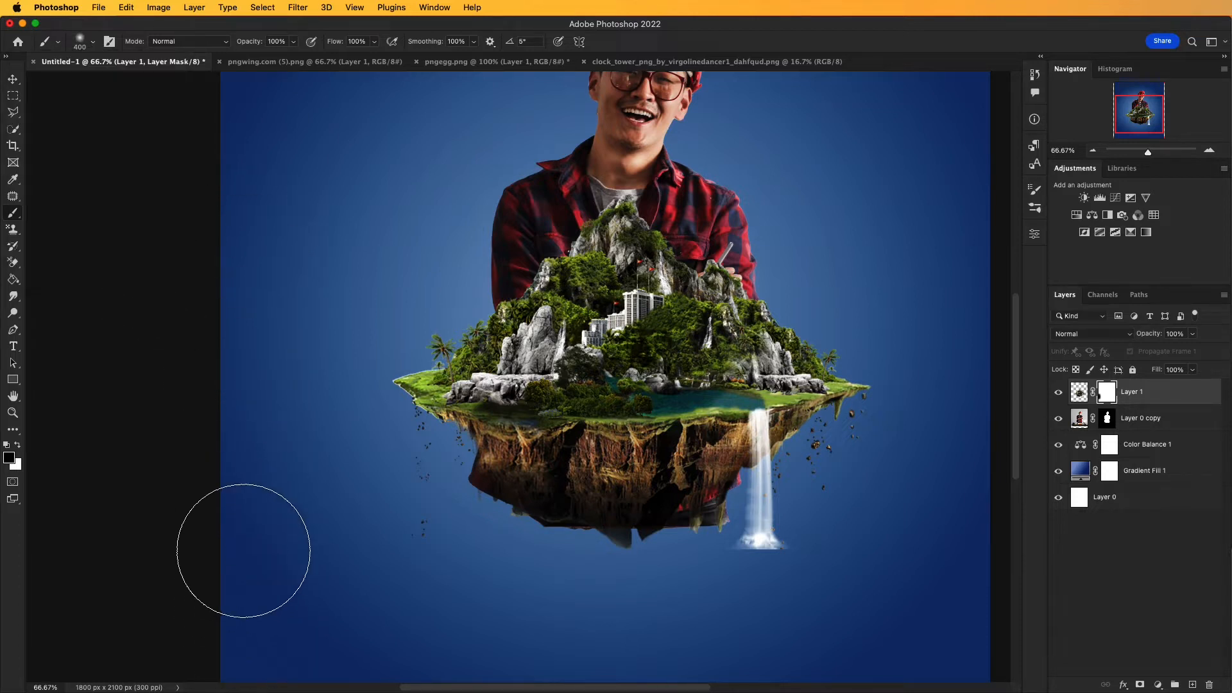
left_click_drag(275, 569, 275, 421)
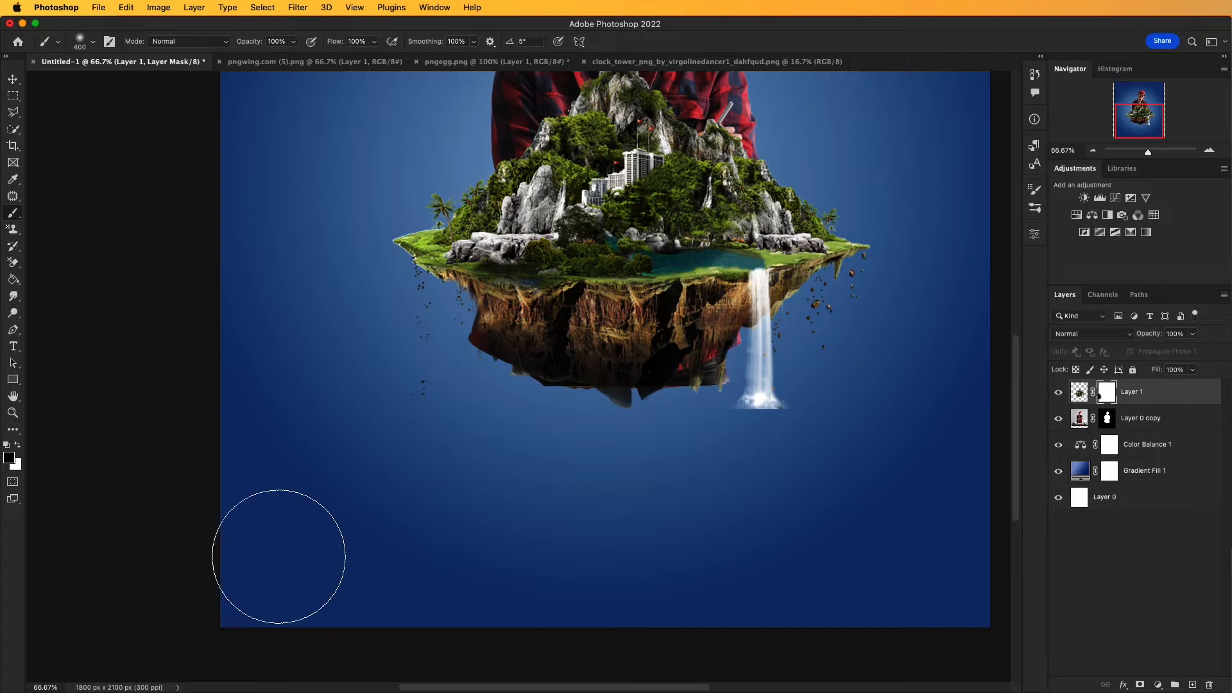
scroll(289, 432, "up", 8)
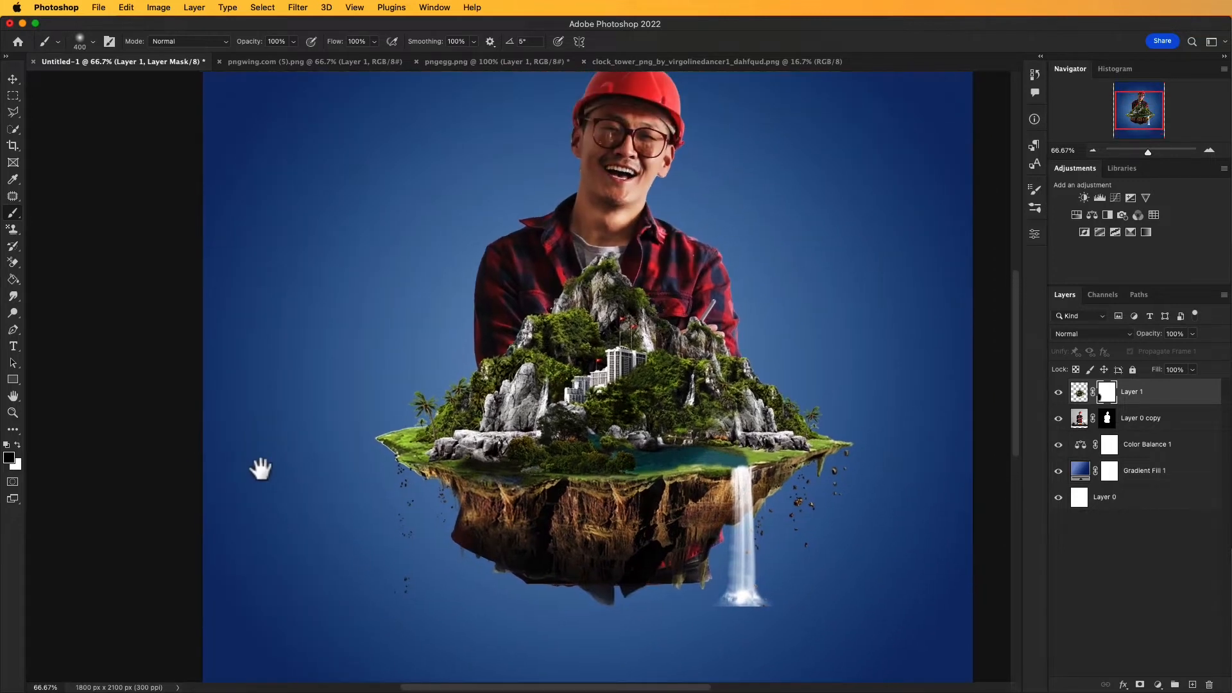
left_click_drag(242, 489, 256, 487)
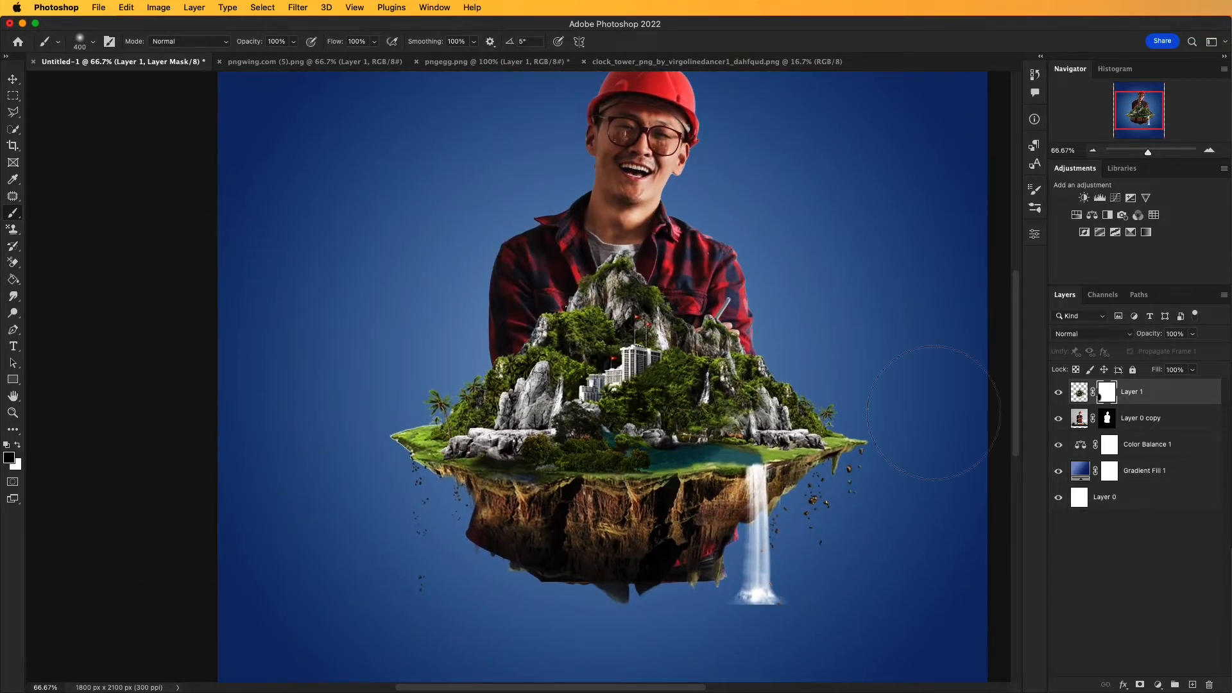
Step: Paint black on the man's layer mask to hide his shirt and trousers behind and below the island's rock
left_click(1108, 418)
mouse_move(618, 591)
left_mouse_down()
mouse_move(698, 546)
mouse_move(607, 580)
mouse_move(514, 557)
left_mouse_up()
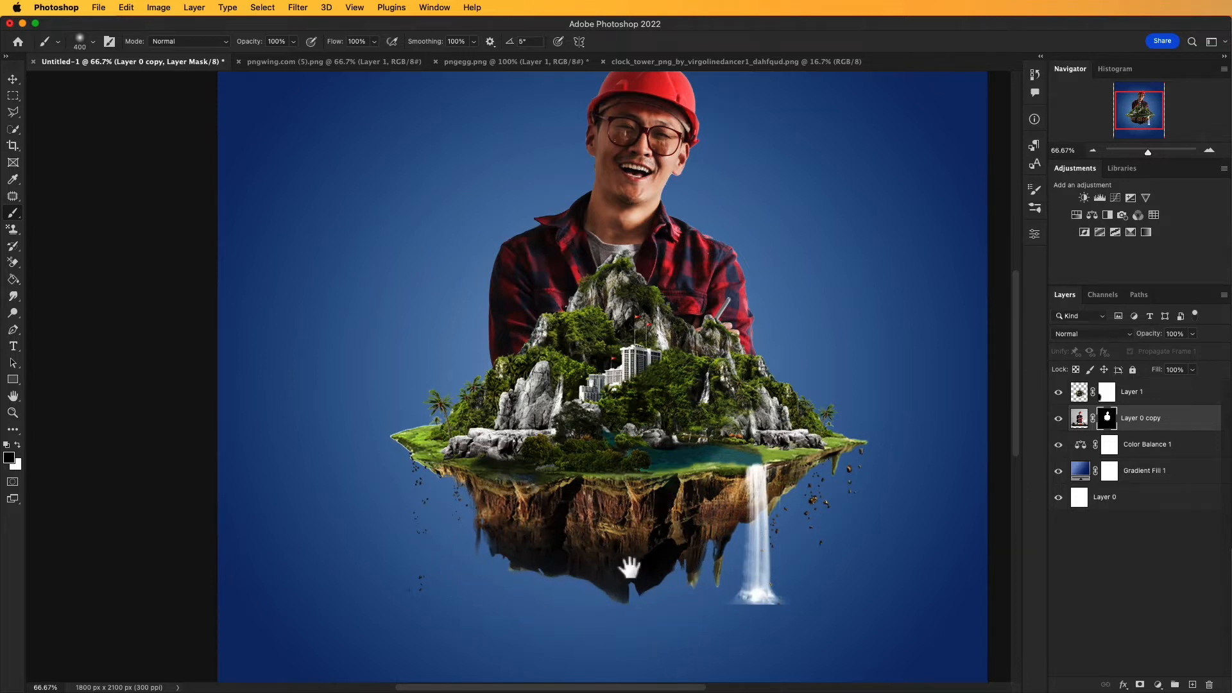
Step: Paint black on the island's layer mask with a 100 px brush to soften the hard lower edge of the small white waterfall
left_click(1107, 391)
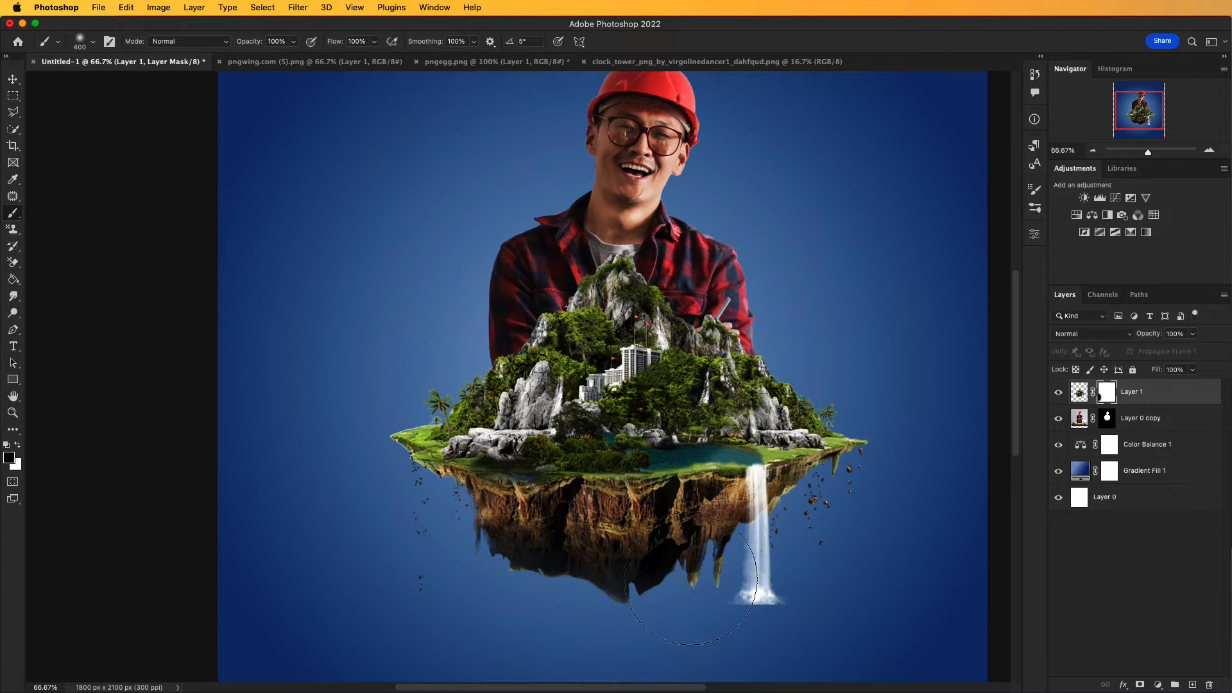
scroll(718, 542, "up", 3)
scroll(751, 587, "down", 5)
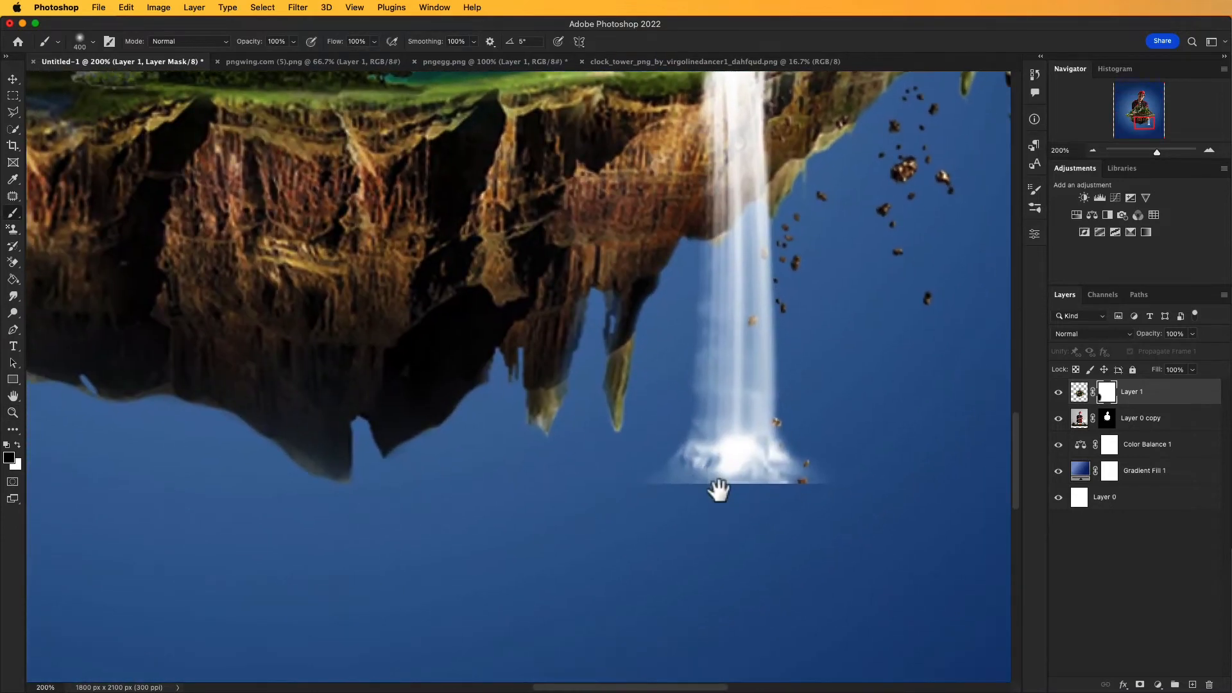
key("bracketleft")
mouse_move(627, 495)
left_mouse_down()
mouse_move(753, 508)
mouse_move(822, 483)
mouse_move(743, 518)
mouse_move(824, 500)
mouse_move(635, 511)
mouse_move(836, 512)
left_mouse_up()
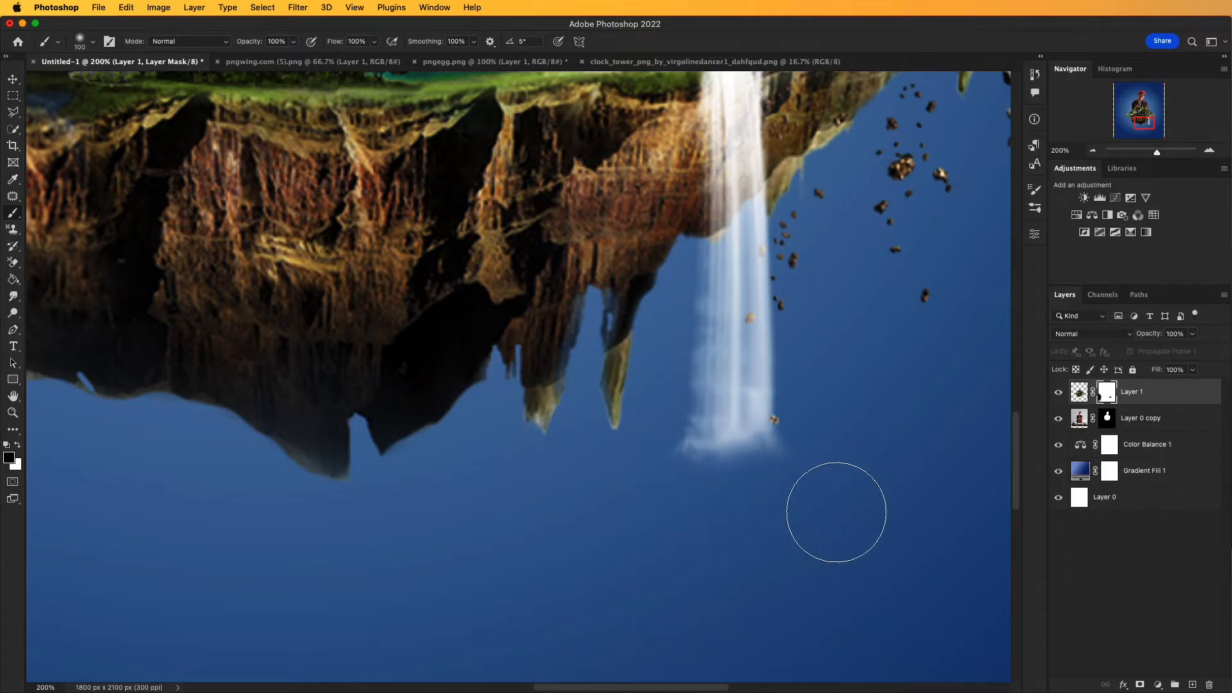
key("super+0")
mouse_move(587, 545)
left_mouse_down()
mouse_move(641, 535)
mouse_move(636, 550)
left_mouse_up()
key("a")
left_click_drag(743, 530, 751, 525)
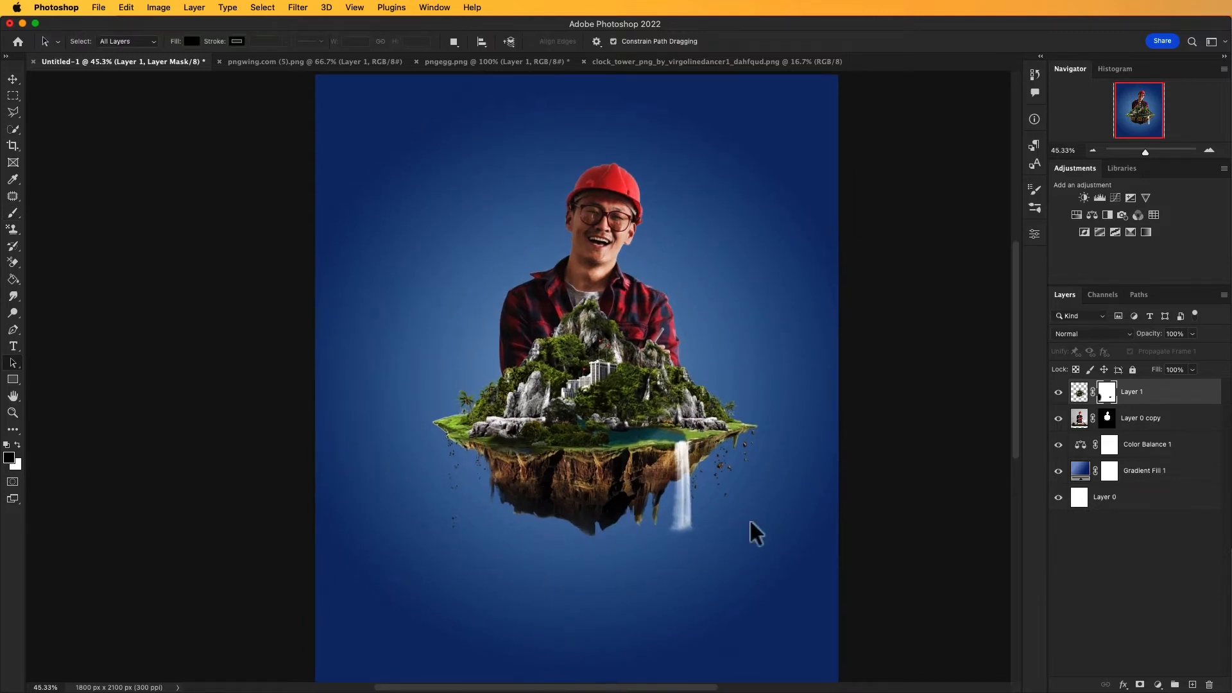
Step: Add a Color Balance adjustment clipped to the man's layer, with midtones at Cyan-Red -42 and Magenta-Green +11
left_click(1078, 423)
left_click(1157, 685)
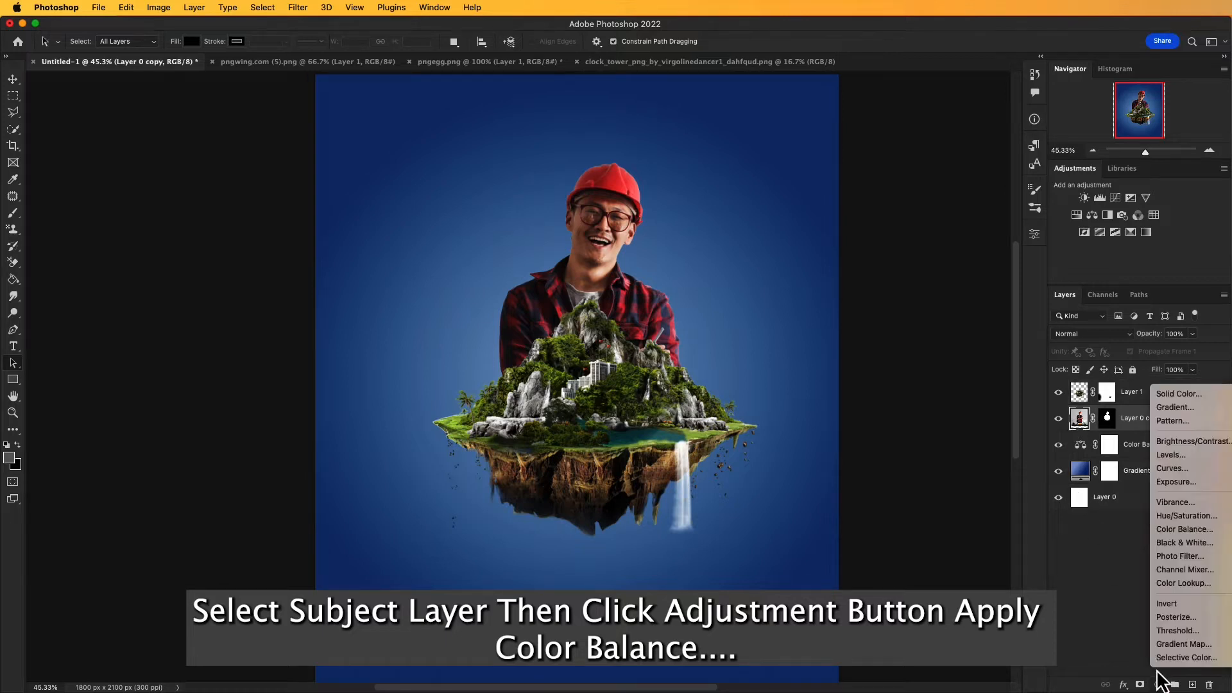
left_click(1178, 534)
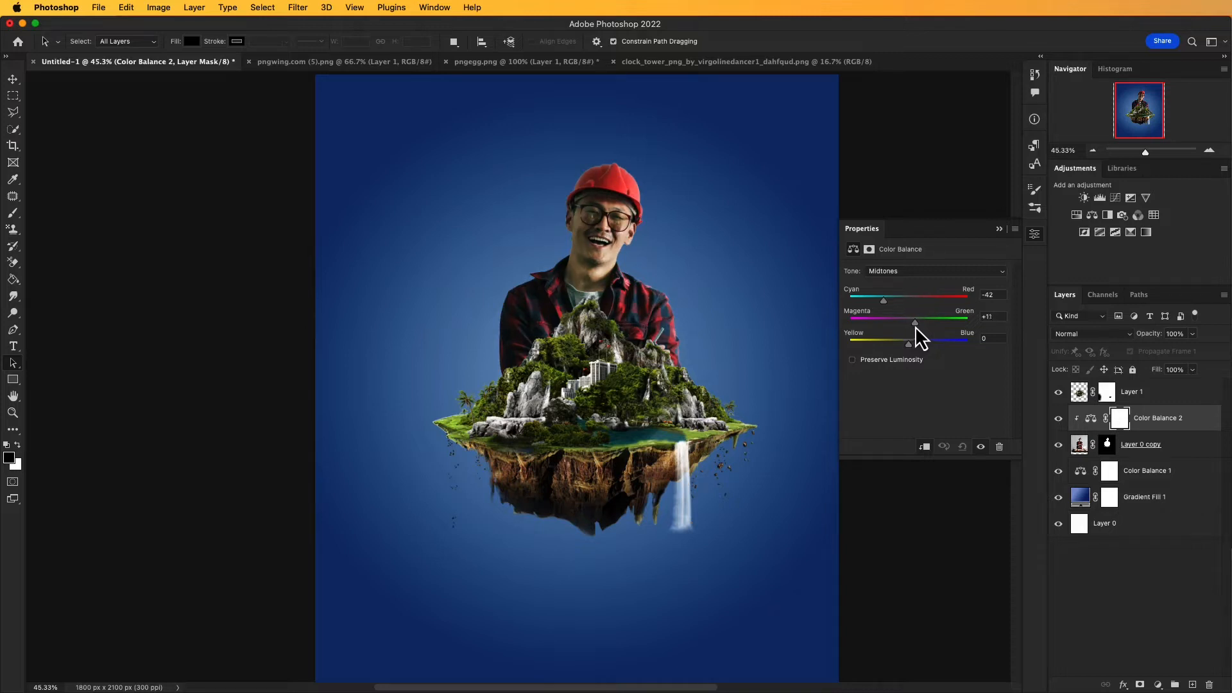
left_click(999, 229)
left_click_drag(775, 378, 729, 390)
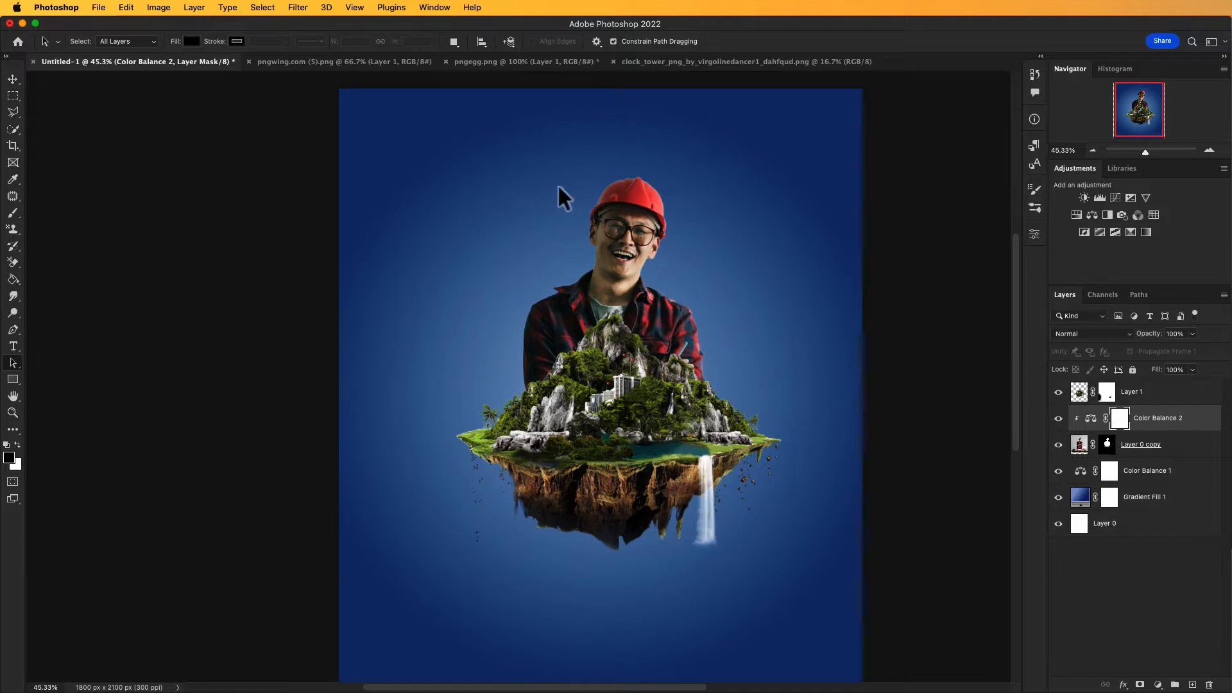
Step: Copy the blue waterfall from pngwing.com (5).png into the Untitled-1 poster as a new top layer
left_click(392, 71)
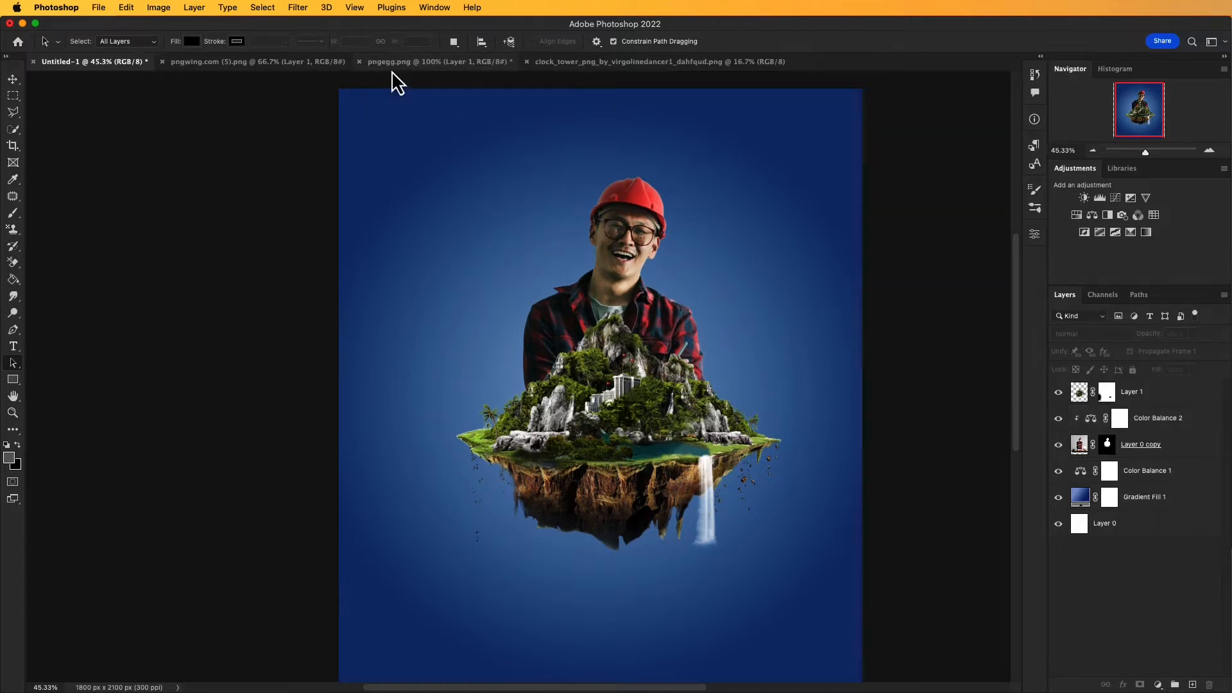
left_click(325, 64)
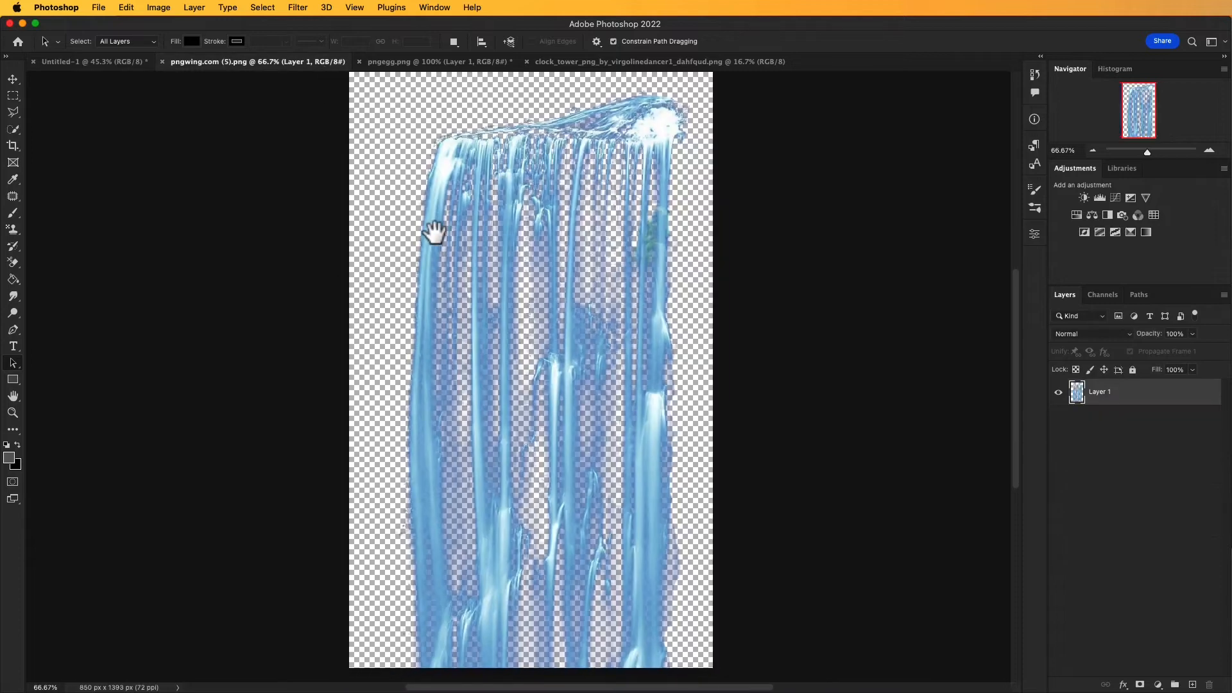
scroll(446, 247, "up", 2)
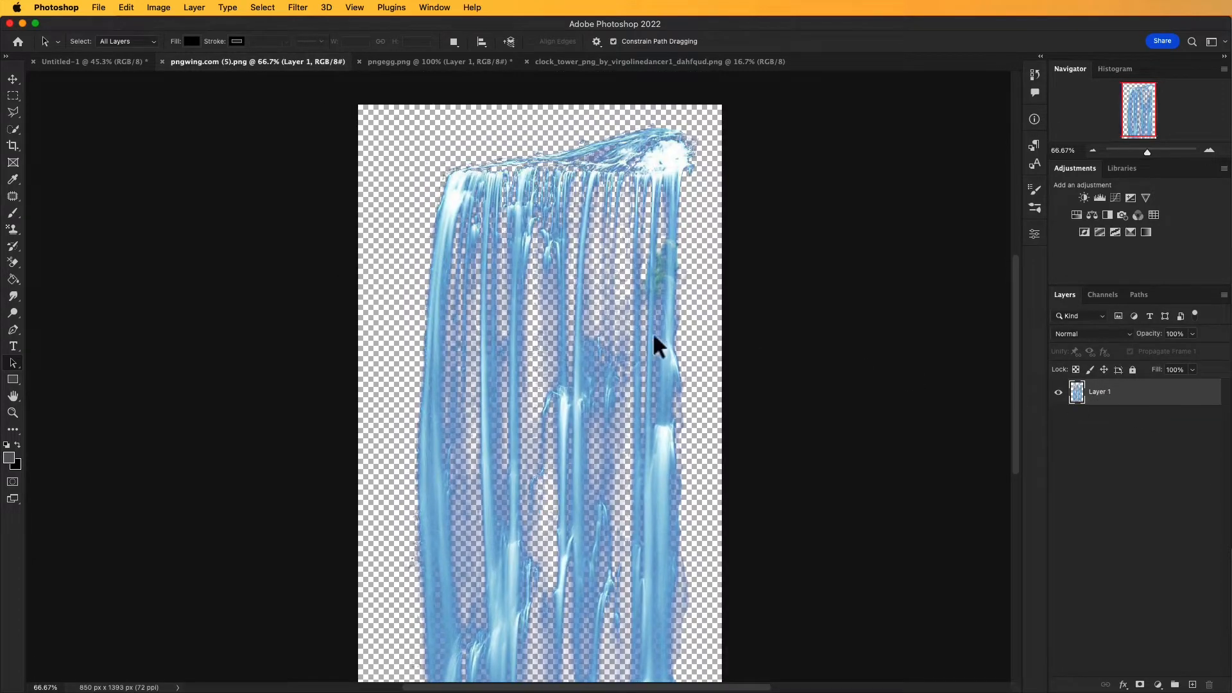
left_click(13, 79)
left_click_drag(619, 392, 84, 63)
Step: Scale the blue waterfall to 57.77% and place it so it falls from the island's front edge
left_click_drag(423, 306, 625, 428)
left_click_drag(679, 272, 635, 468)
left_click_drag(689, 420, 581, 577)
left_click_drag(565, 626, 632, 469)
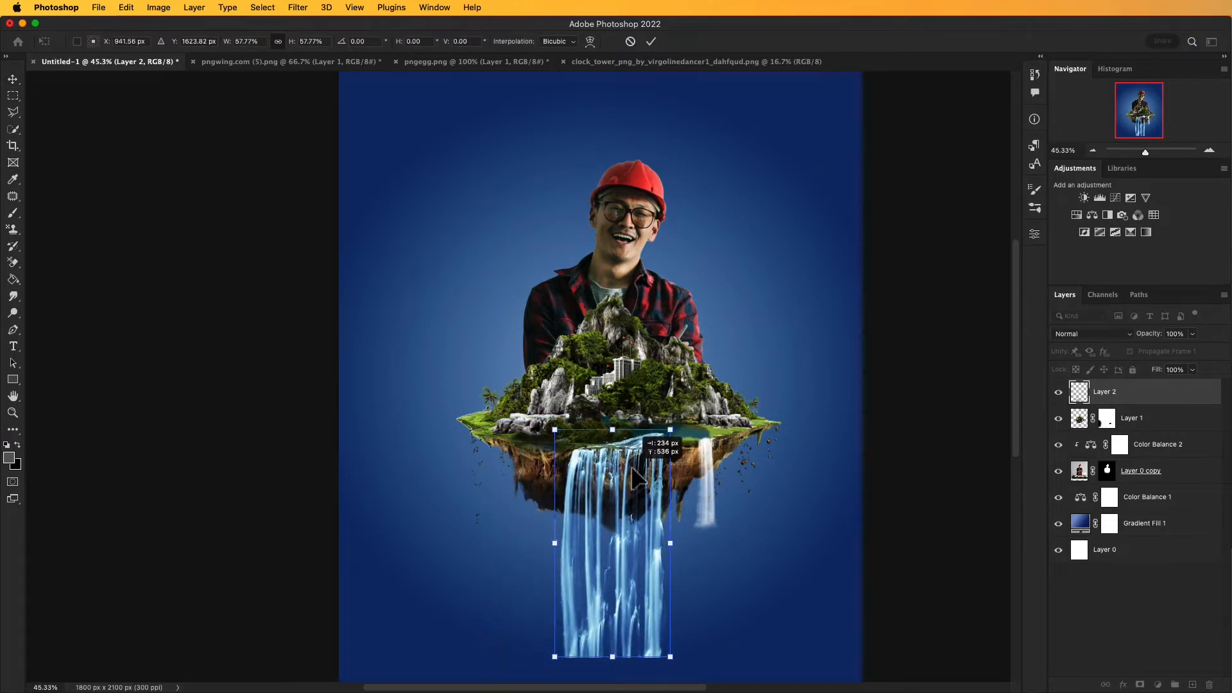
left_click_drag(737, 548, 760, 527)
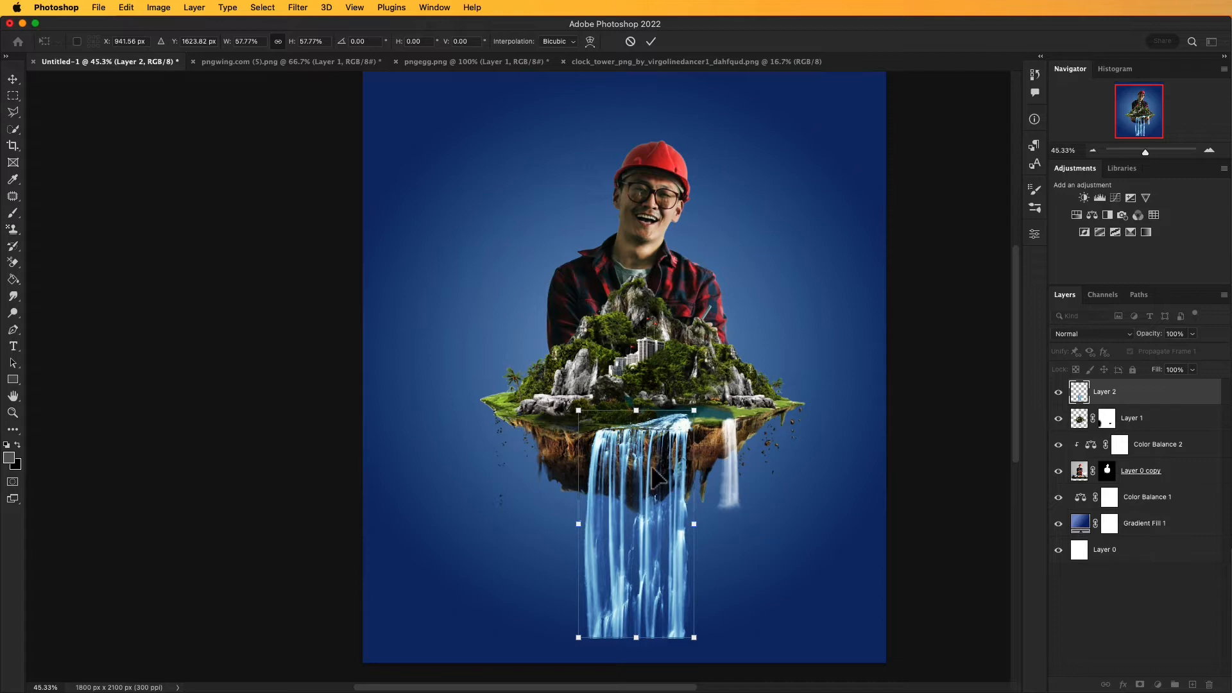
key("Return")
Step: Fine-tune the blue waterfall's position so its crest meets the teal lake and the grassy edge of the island
key("z")
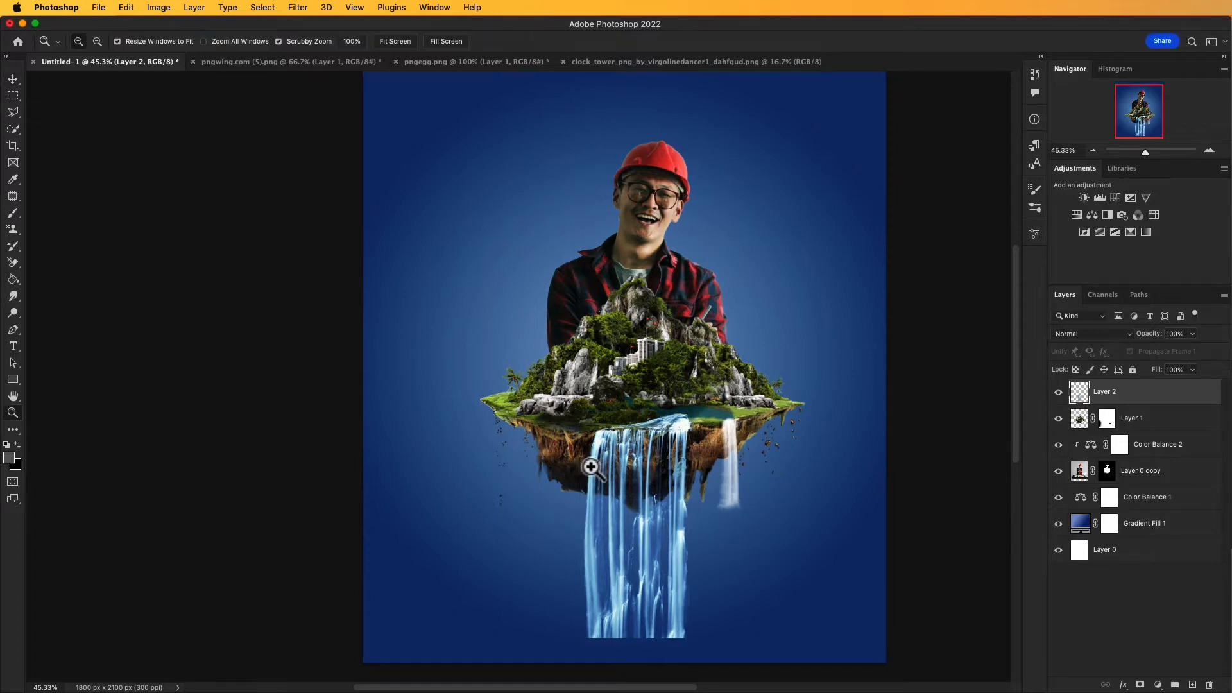
left_click(591, 467)
left_click(654, 442)
left_click(654, 442)
key("v")
left_click_drag(691, 437, 598, 465)
left_click_drag(736, 583, 780, 484)
left_click_drag(762, 441, 771, 466)
left_click(740, 432, "super")
left_click_drag(724, 418, 627, 453)
left_click_drag(740, 507, 733, 499)
key("super+minus")
key("super+minus")
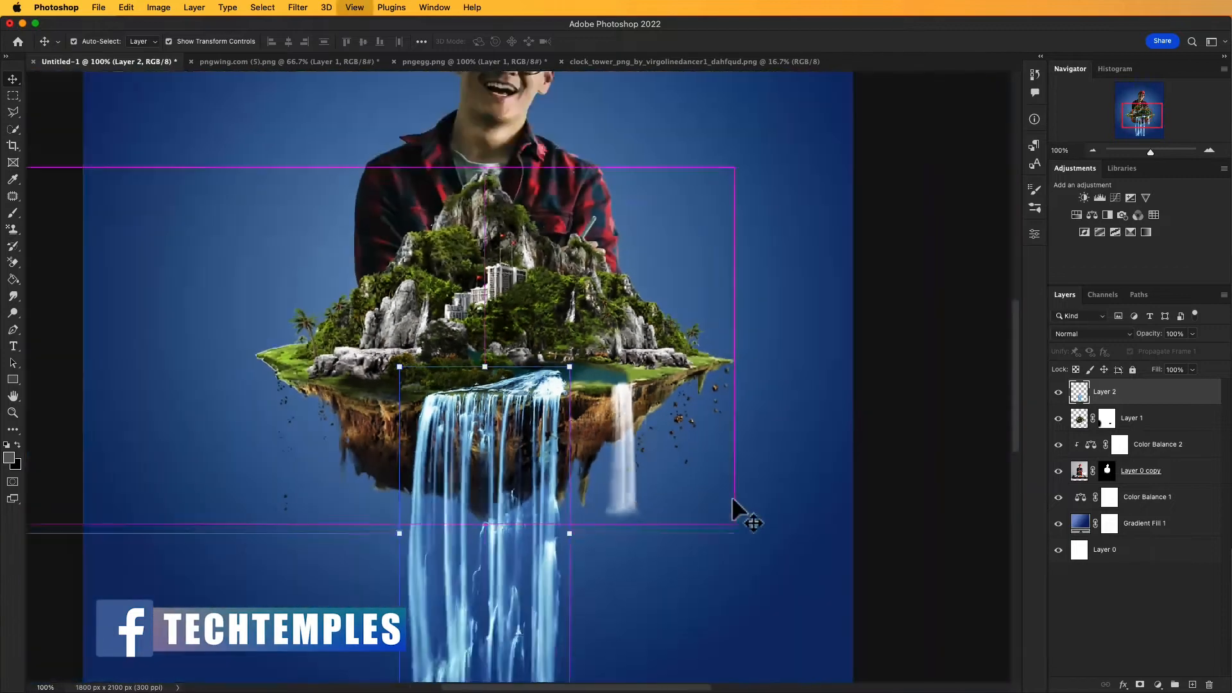
left_click_drag(632, 496, 711, 475)
left_click_drag(609, 380, 612, 376)
left_click_drag(704, 435, 726, 432)
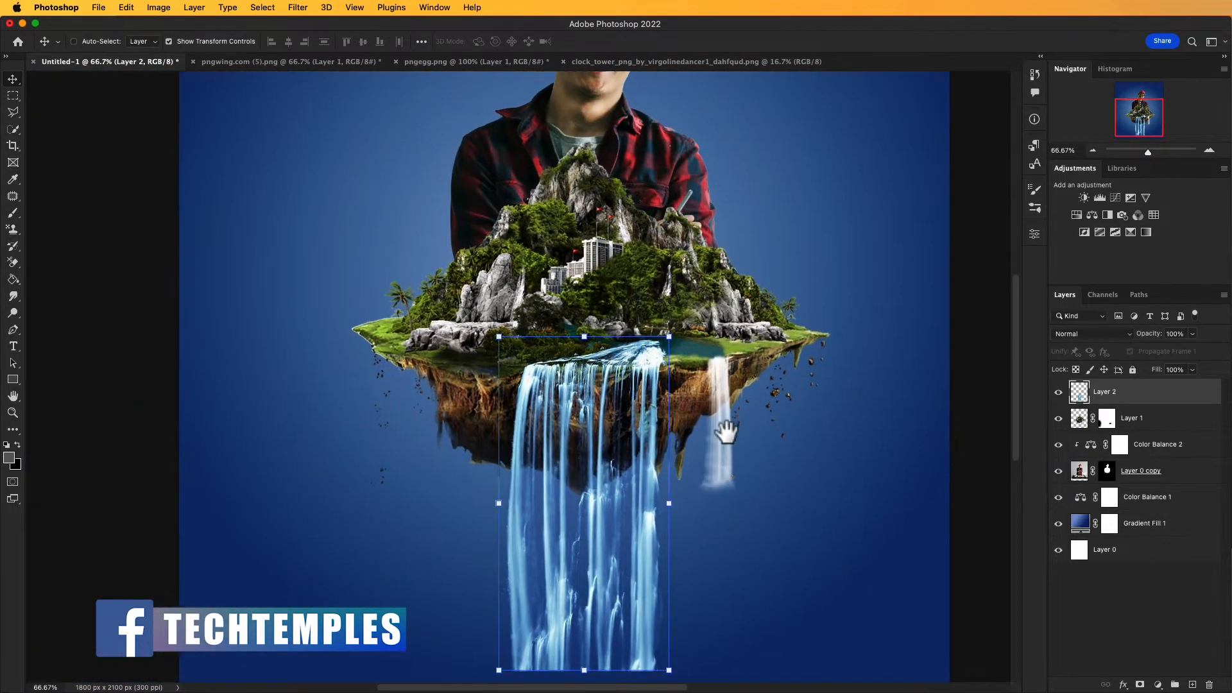
key("super+plus")
key("super+plus")
left_click_drag(675, 371, 638, 511)
key("super+minus")
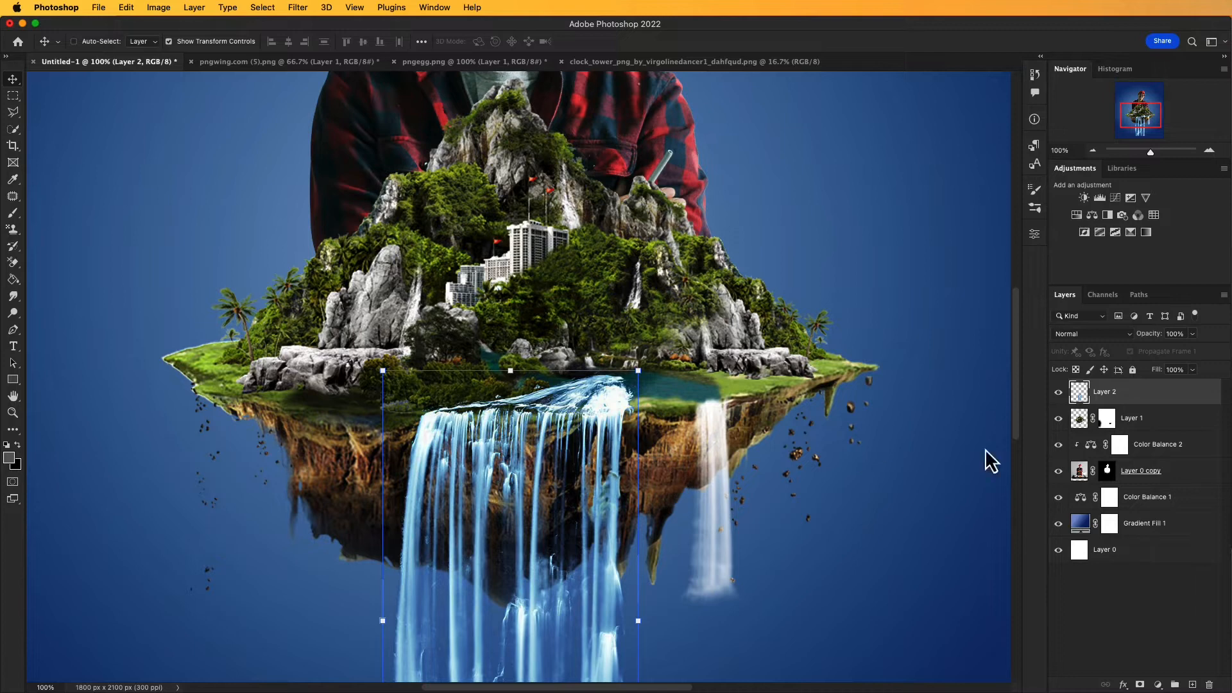
Step: Add a layer mask to the blue waterfall and paint black with a 100 px brush to blend its crest into the lake
left_click(1141, 685)
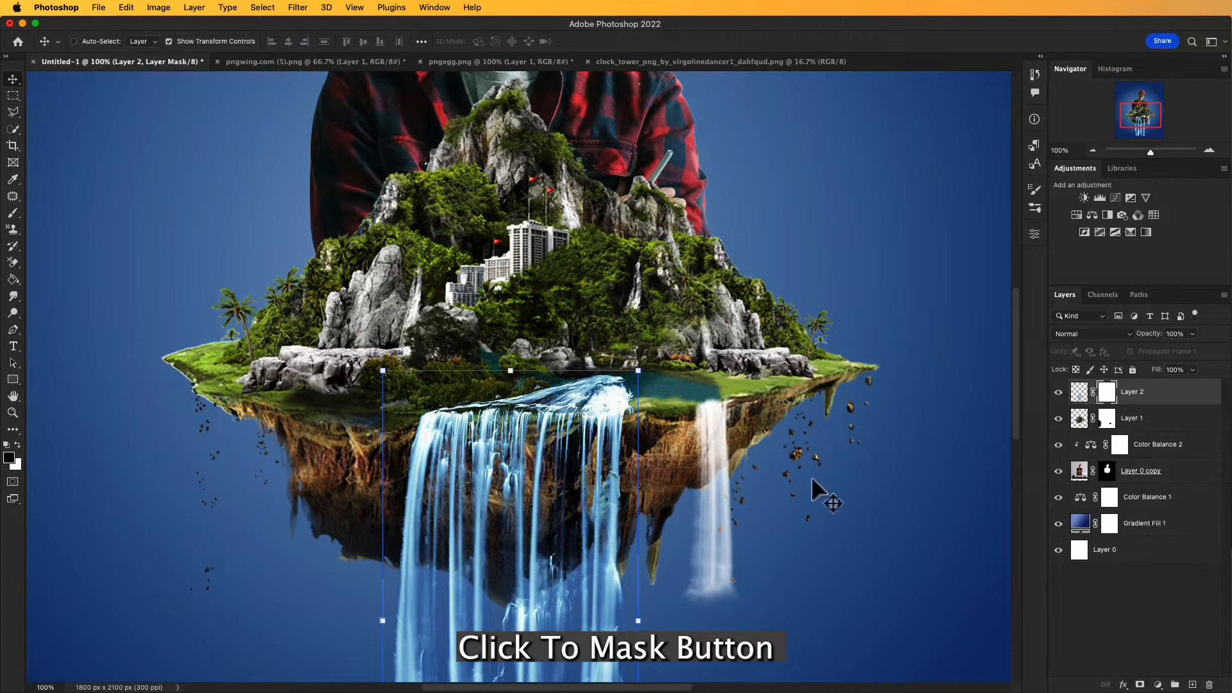
left_click(609, 396)
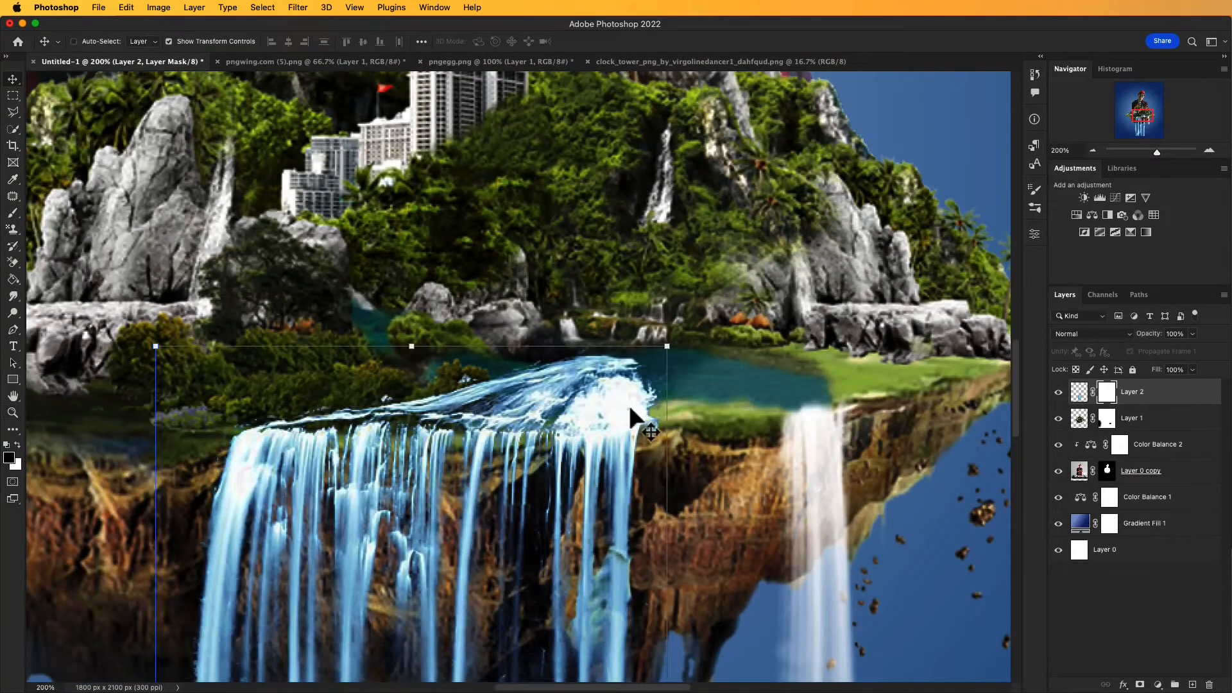
key("b")
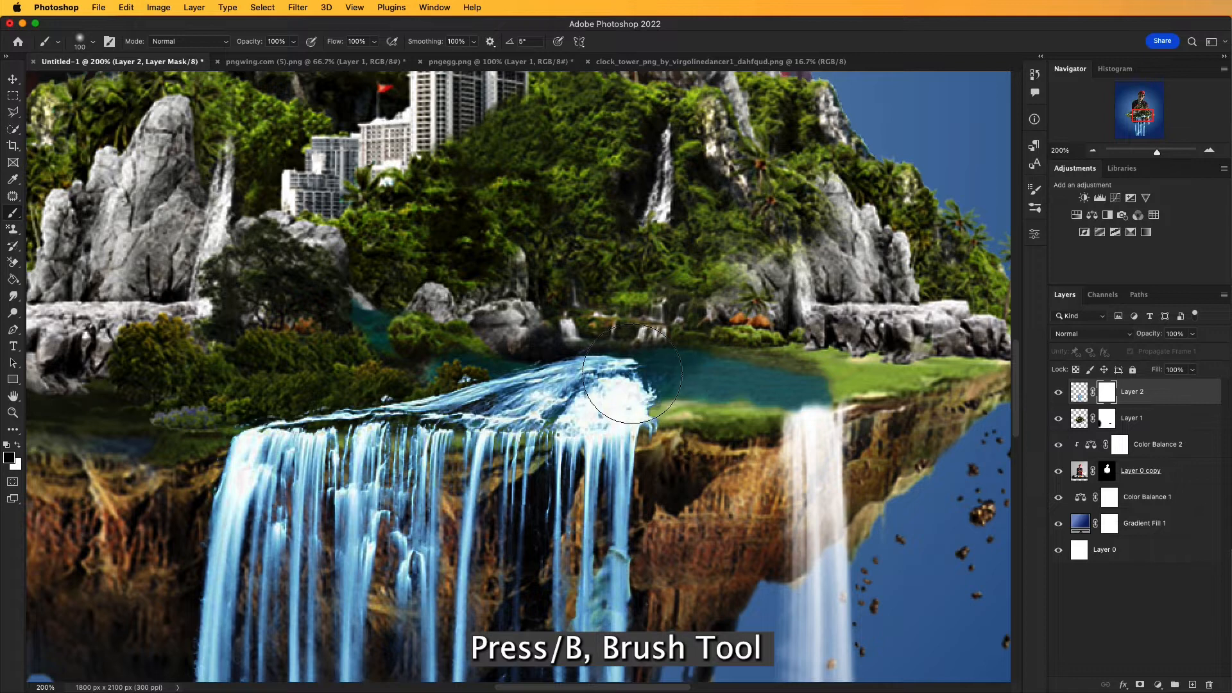
mouse_move(621, 364)
left_mouse_down()
mouse_move(646, 364)
mouse_move(526, 331)
left_mouse_up()
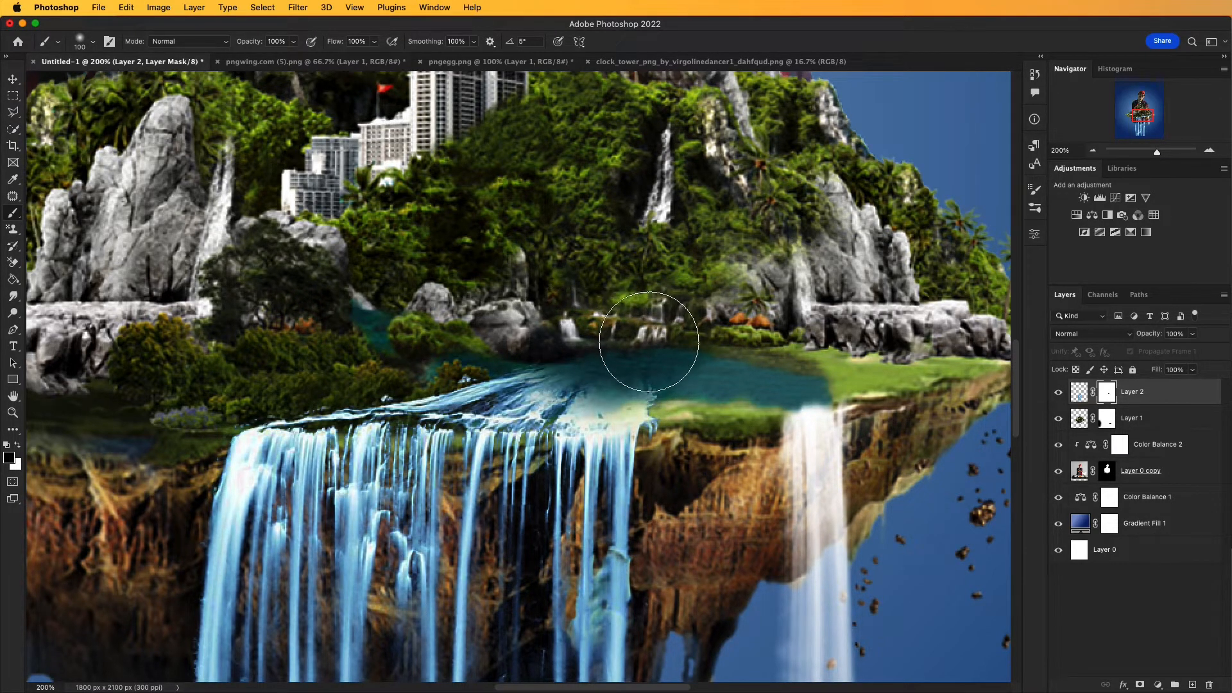
left_click_drag(538, 335, 463, 338)
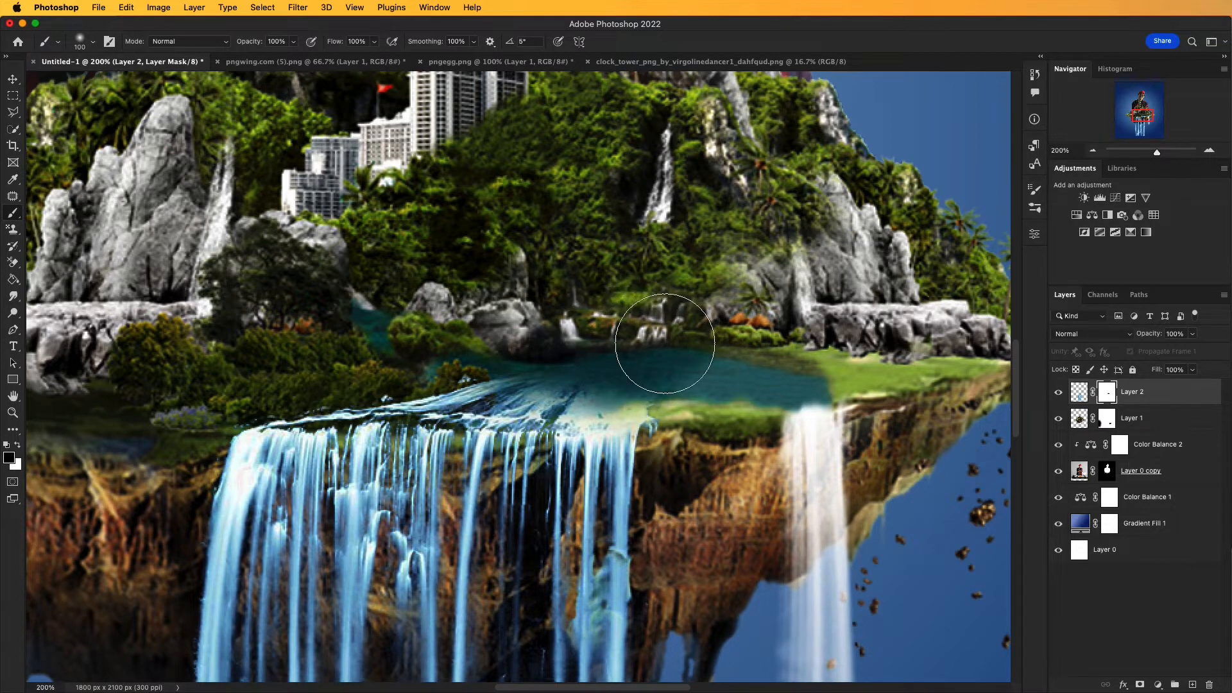
Step: Enlarge the brush to 200 px and paint black on the waterfall's mask to fade out its hard bottom edge
key("super+0")
left_click_drag(654, 370, 692, 345)
left_click(656, 588)
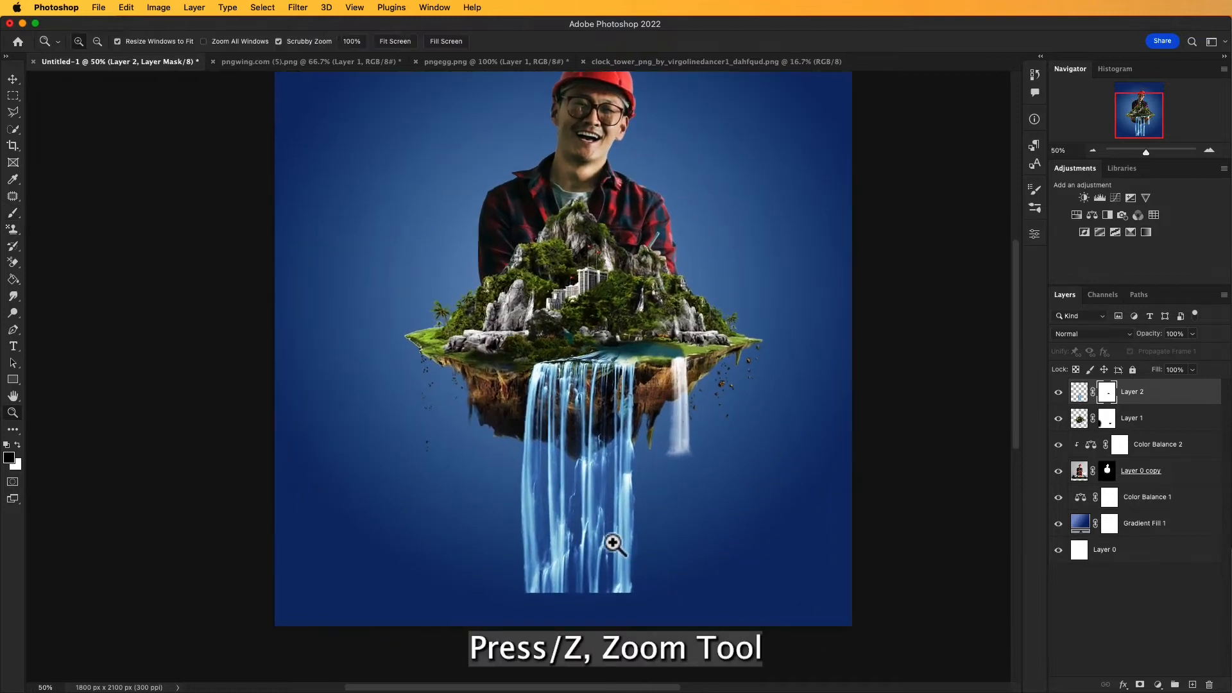
left_click(614, 540)
left_click_drag(650, 590, 737, 479)
key("z")
left_click(687, 478)
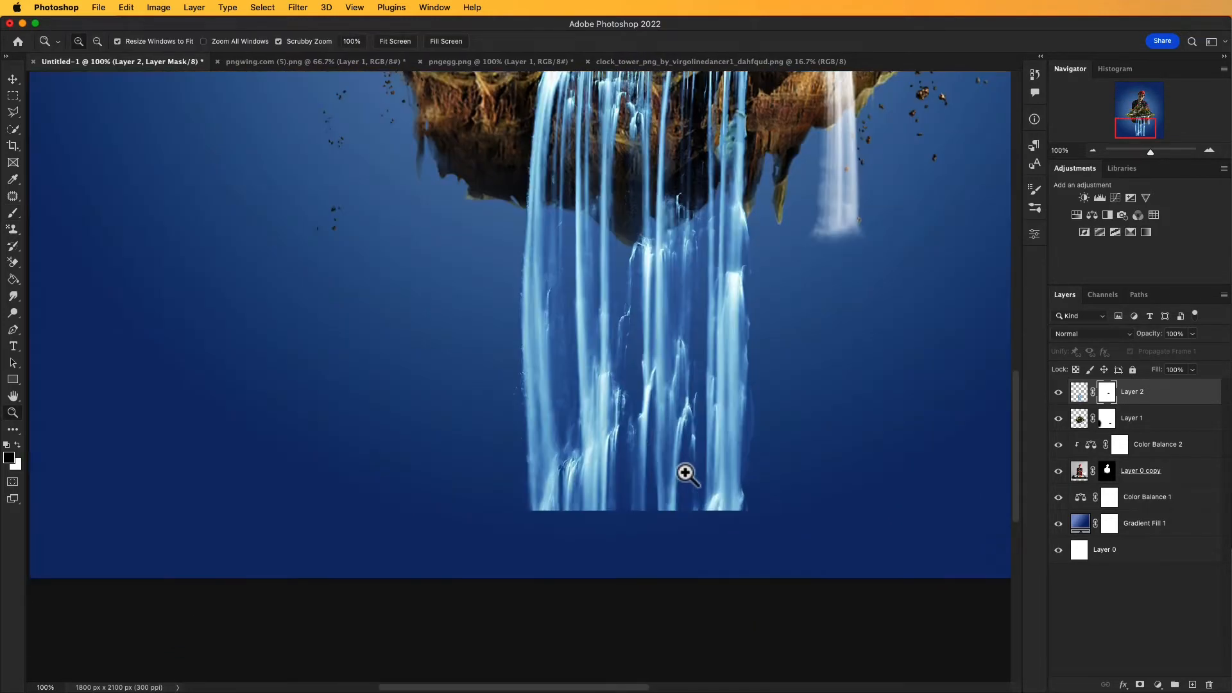
key("b")
key("bracketright")
key("bracketright")
key("bracketright")
key("bracketright")
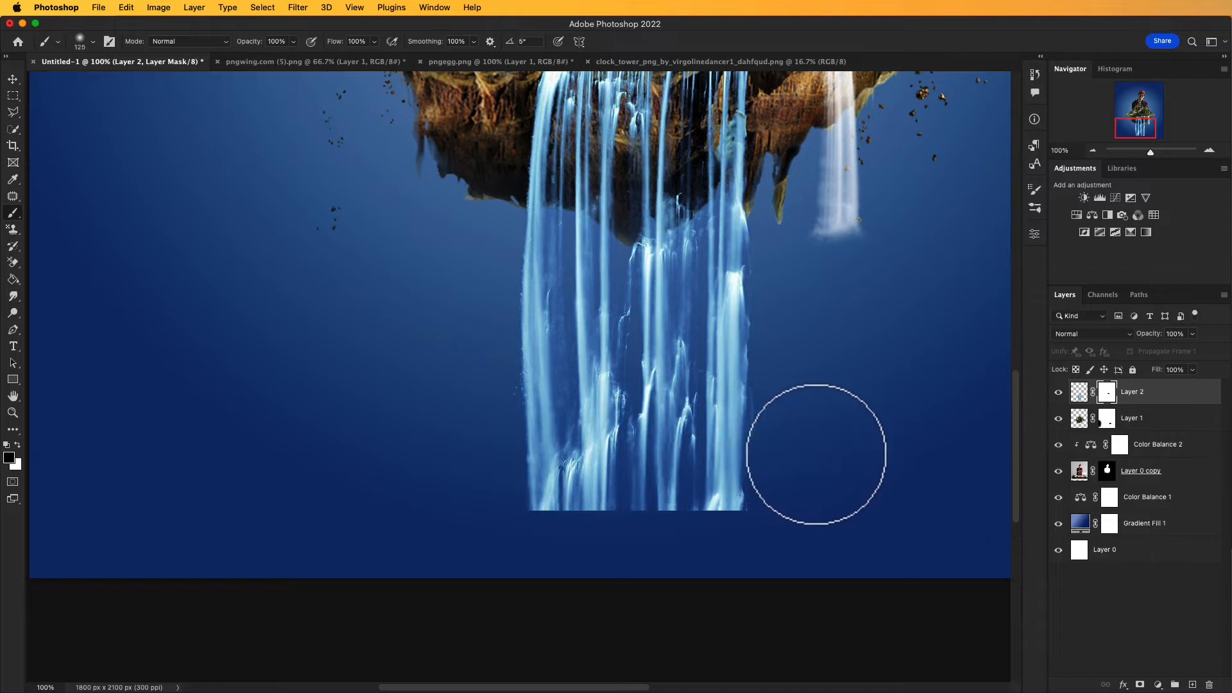
mouse_move(861, 443)
left_mouse_down()
mouse_move(473, 506)
mouse_move(426, 534)
left_mouse_up()
mouse_move(716, 499)
left_mouse_down()
mouse_move(800, 486)
mouse_move(822, 456)
left_mouse_up()
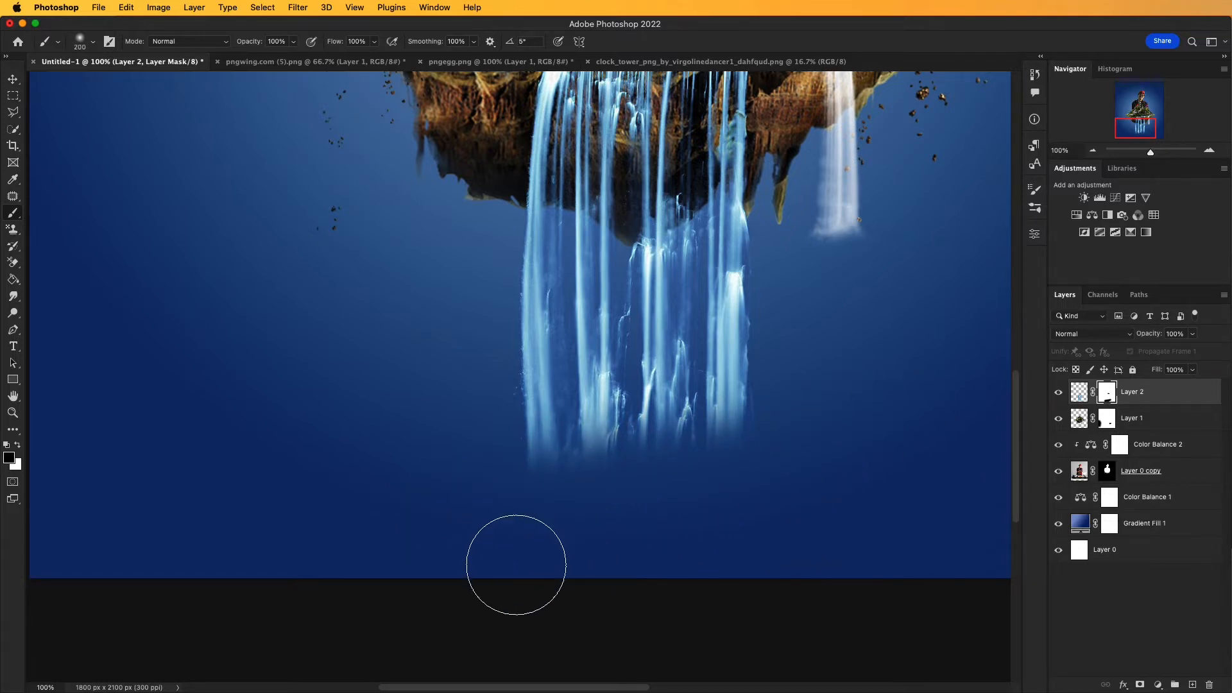
key("super+0")
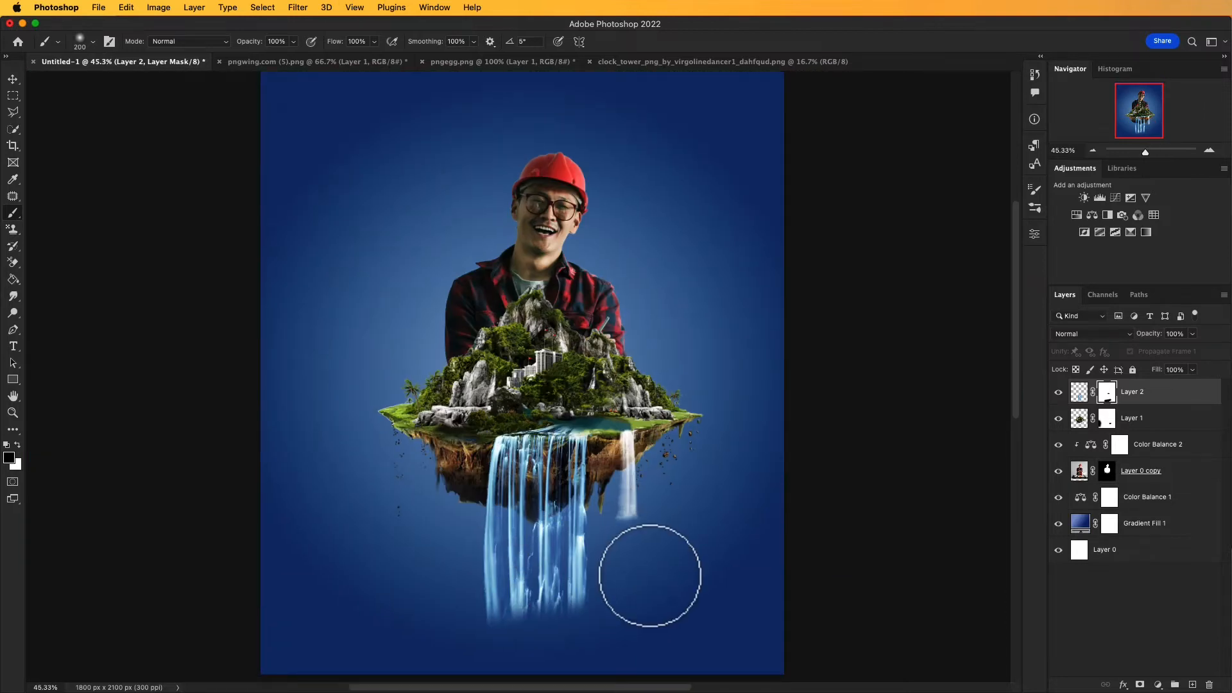
key("a")
mouse_move(706, 495)
left_mouse_down()
mouse_move(738, 453)
mouse_move(734, 490)
mouse_move(696, 495)
mouse_move(703, 503)
left_mouse_up()
key("super+minus")
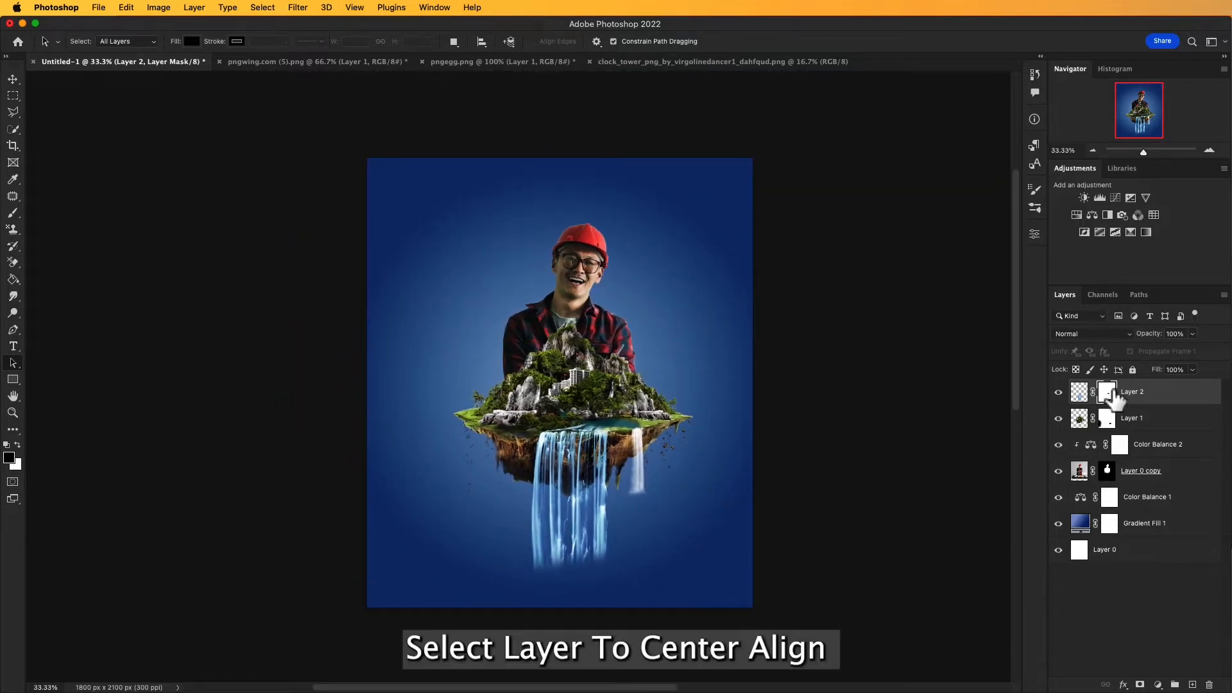
Step: Select the layers from Layer 2 down to Layer 0 copy and shift them together slightly to centre the composition on the poster
left_click(1081, 392)
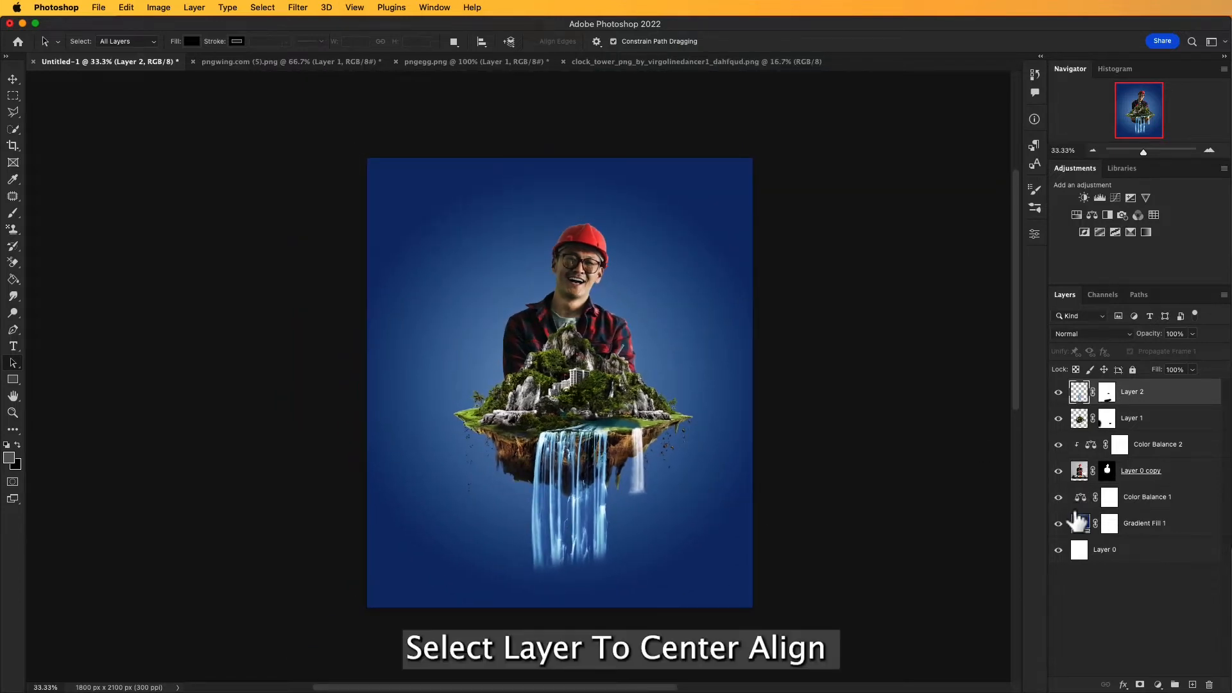
left_click(1083, 476, "shift")
key("v")
left_click_drag(576, 359, 575, 358)
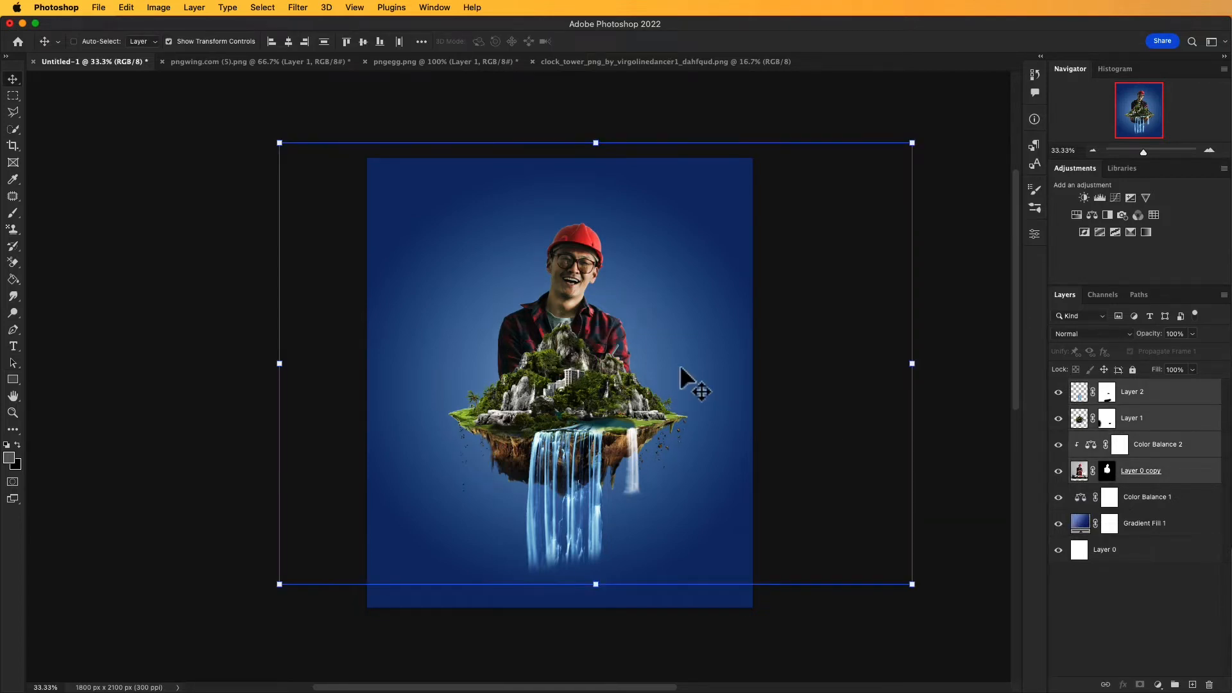
key("a")
key("space")
left_click_drag(790, 372, 792, 372)
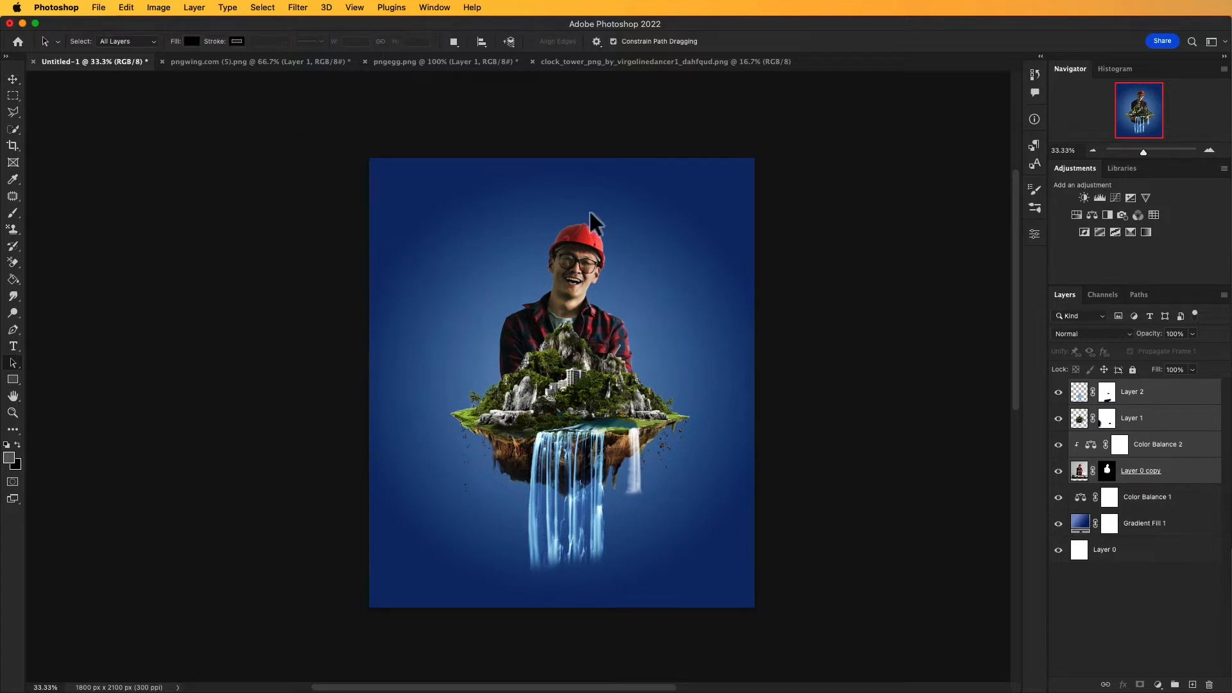
key("space")
left_click_drag(589, 209, 561, 204)
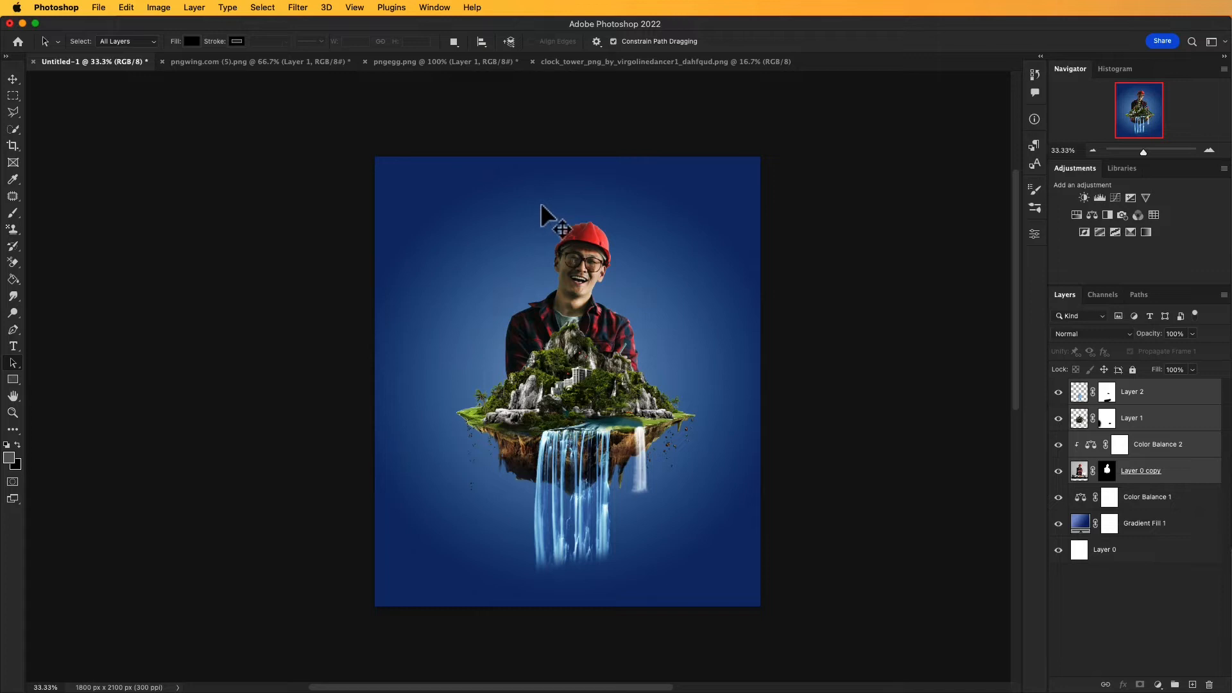
Step: Close the source images pngegg.png and pngwing.com (5).png without saving their changes
key("v")
left_click(388, 62)
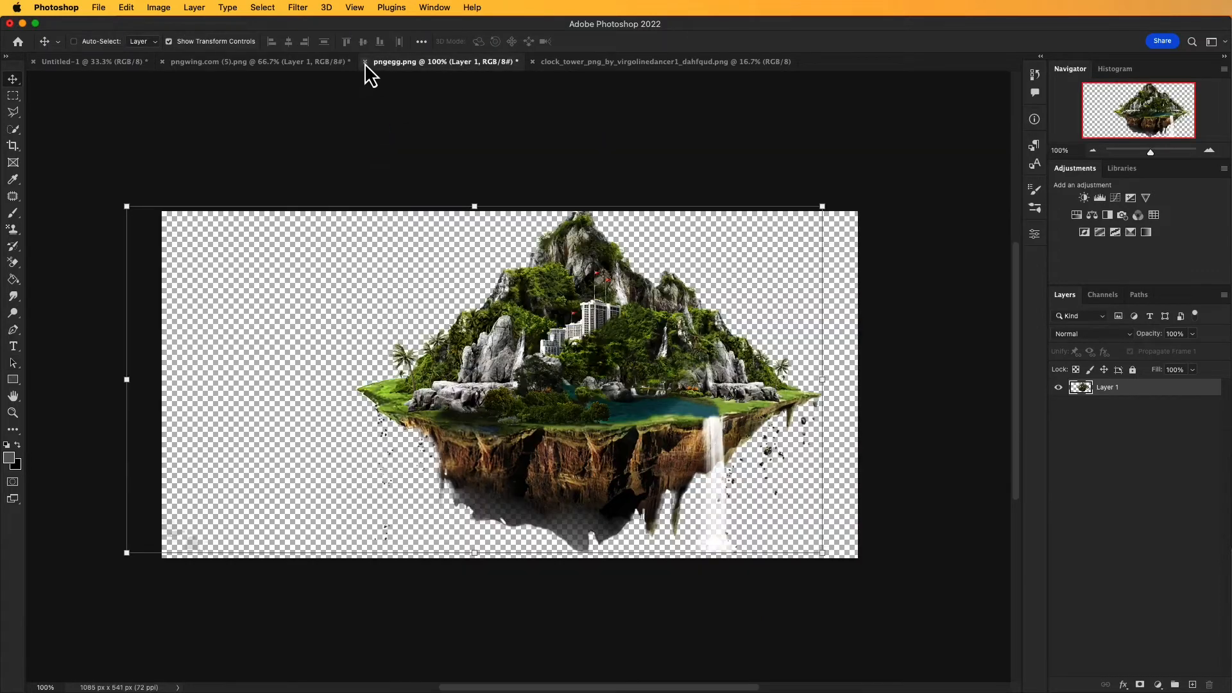
left_click(365, 62)
left_click(806, 278)
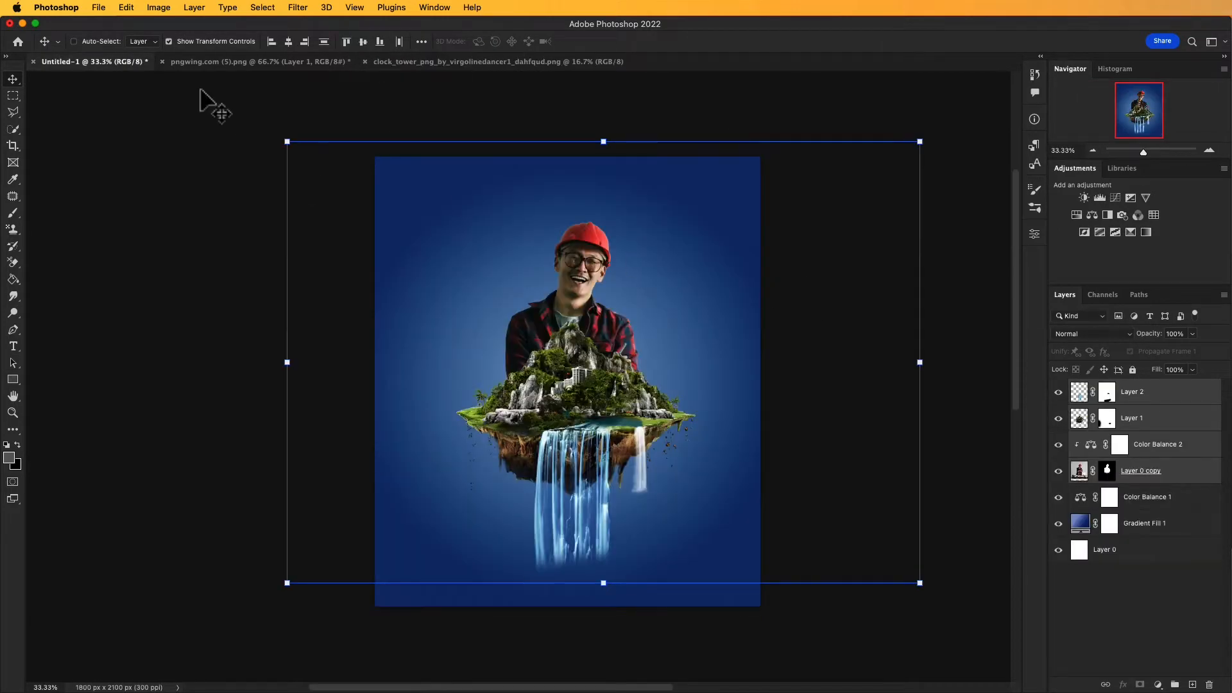
left_click(205, 63)
left_click(162, 61)
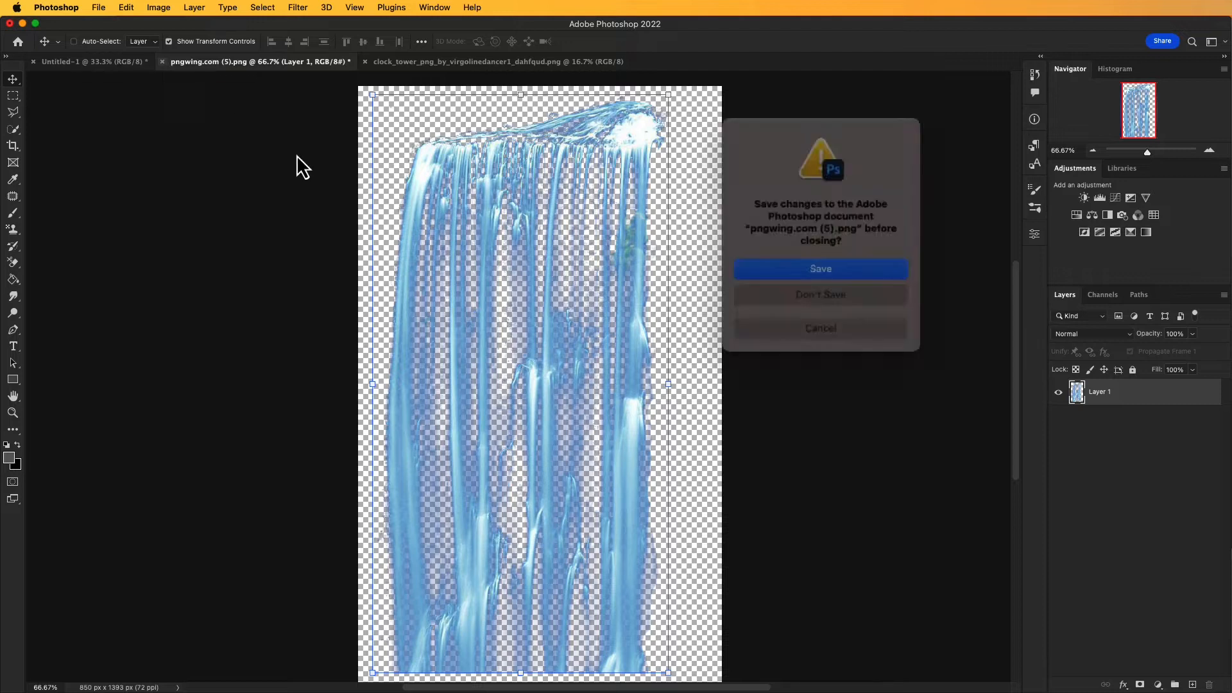
left_click(829, 283)
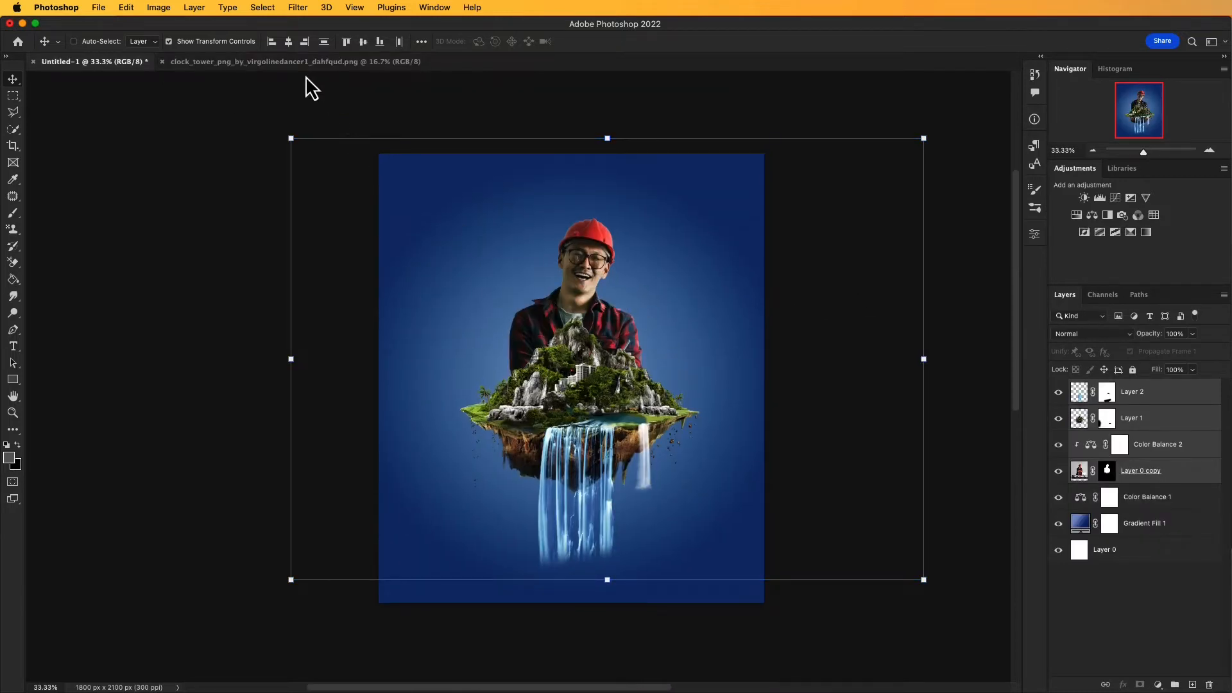
Step: Bring the clock tower from its source image into the poster, scale it to 42.15% and place it over the man and island
left_click(313, 62)
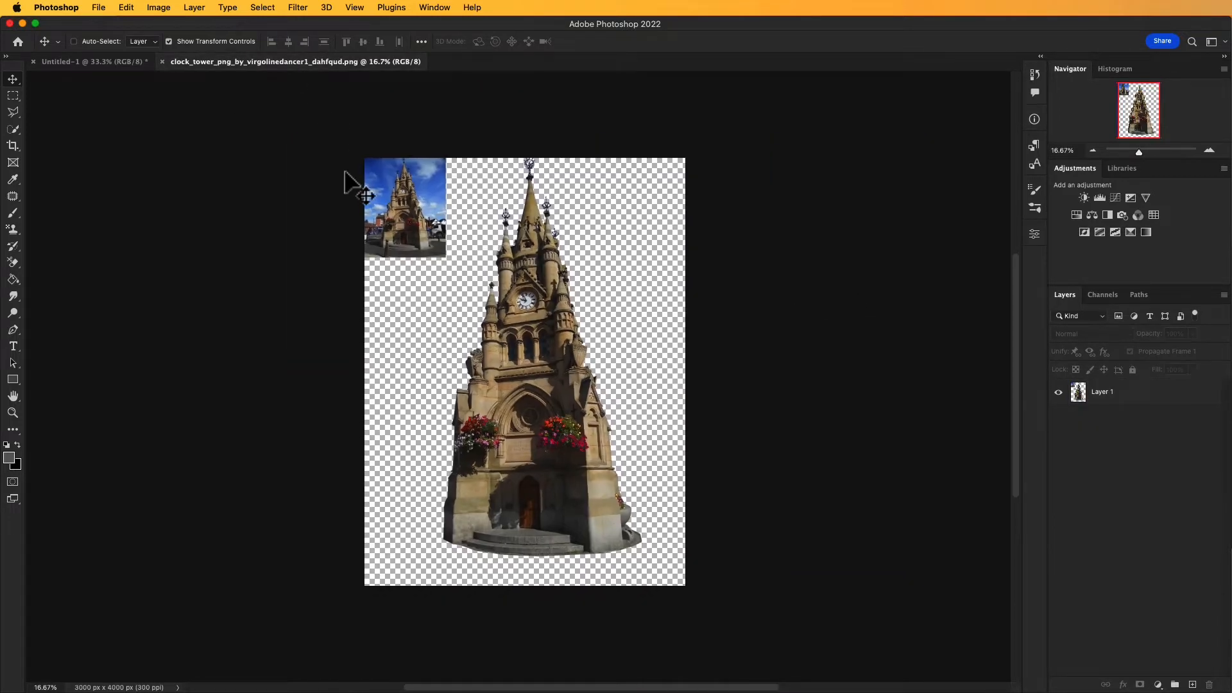
left_click(1090, 395)
left_click_drag(639, 356, 572, 306)
left_click_drag(283, 263, 605, 343)
left_click_drag(734, 351, 705, 364)
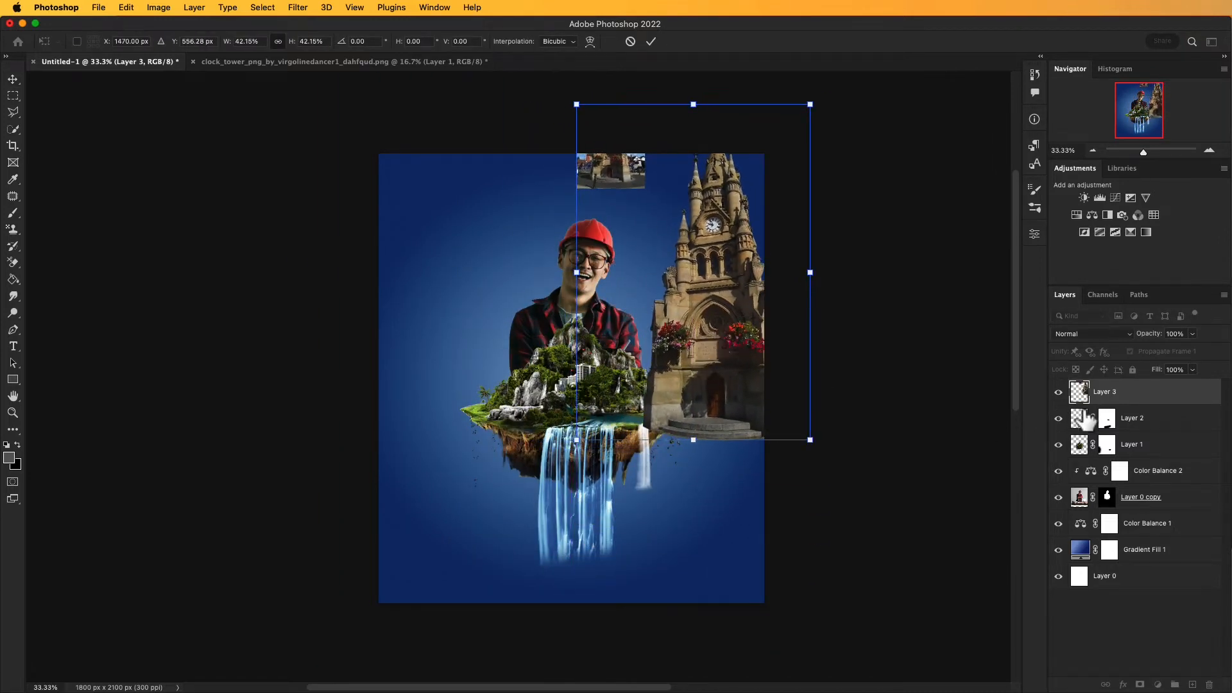
left_click_drag(729, 230, 547, 306)
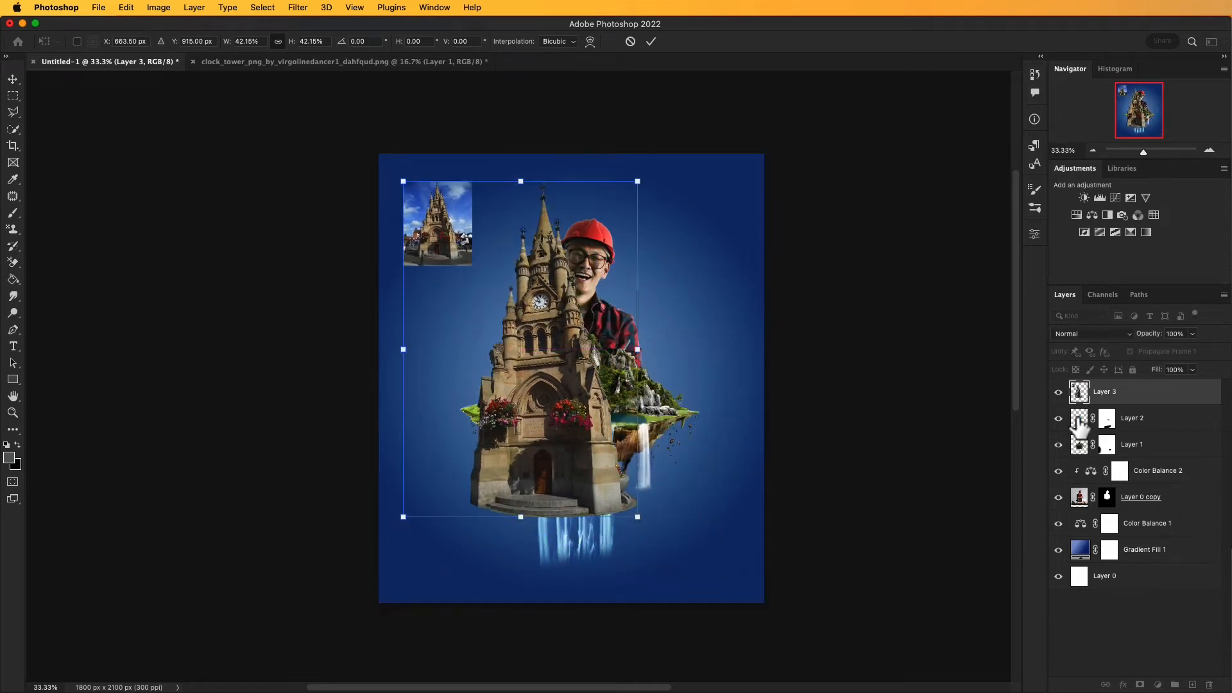
key("Return")
Step: Add a layer mask to the clock tower layer and paint out the small reference photo in black with a soft 396 px brush
left_click(1140, 686)
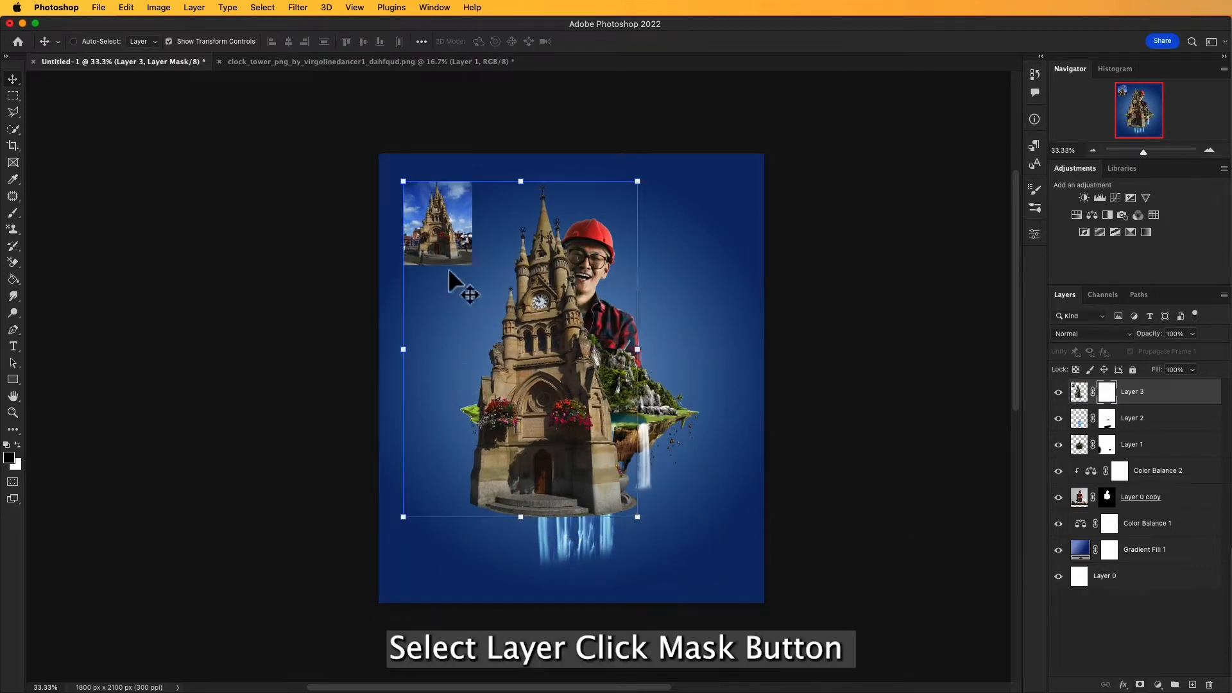
left_click(451, 221, "super")
left_click(521, 322, "super")
left_click_drag(547, 339, 568, 369)
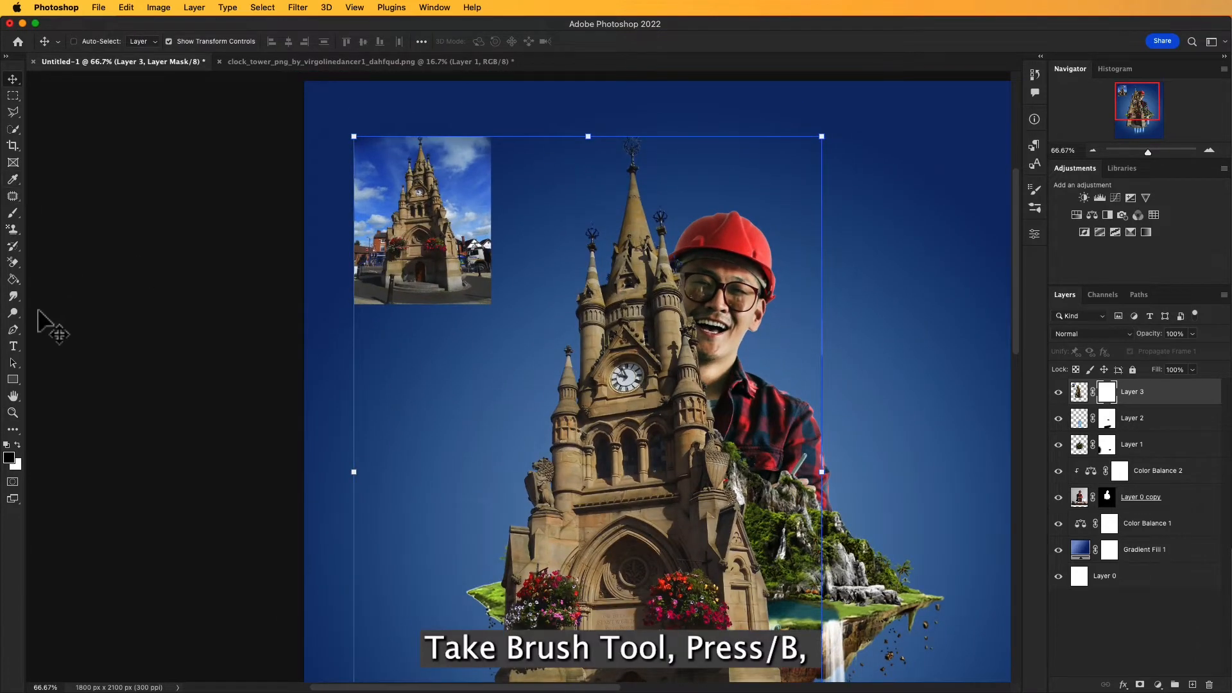
key("b")
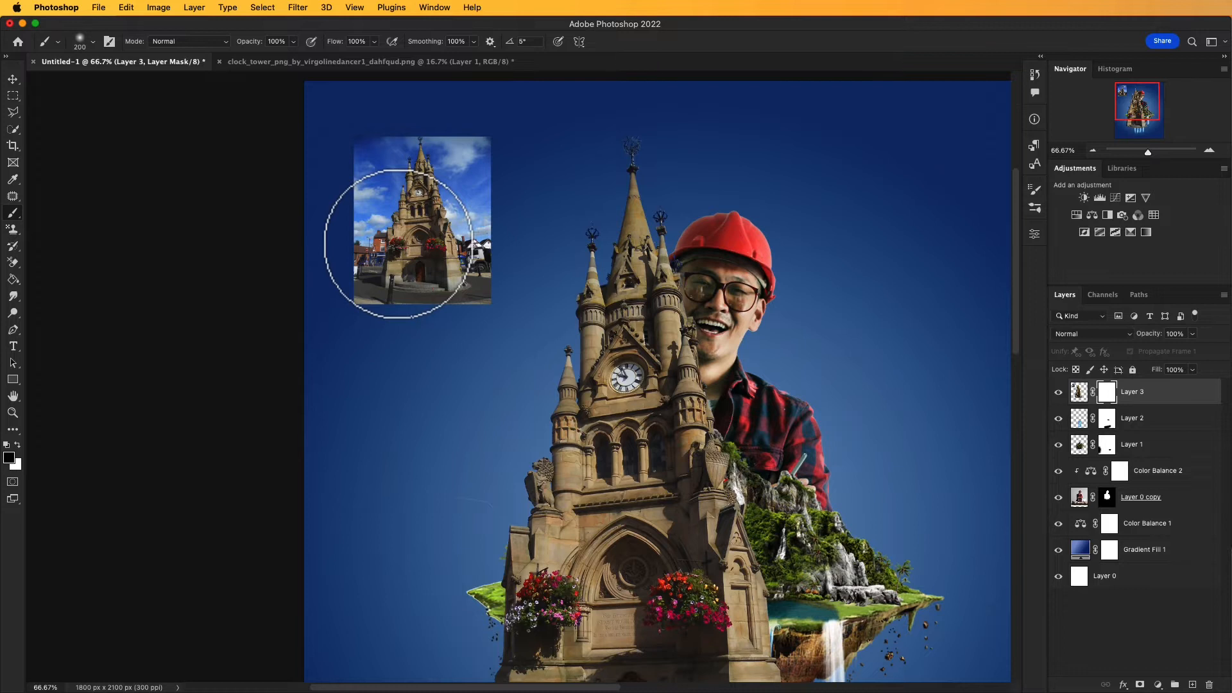
left_click(92, 42)
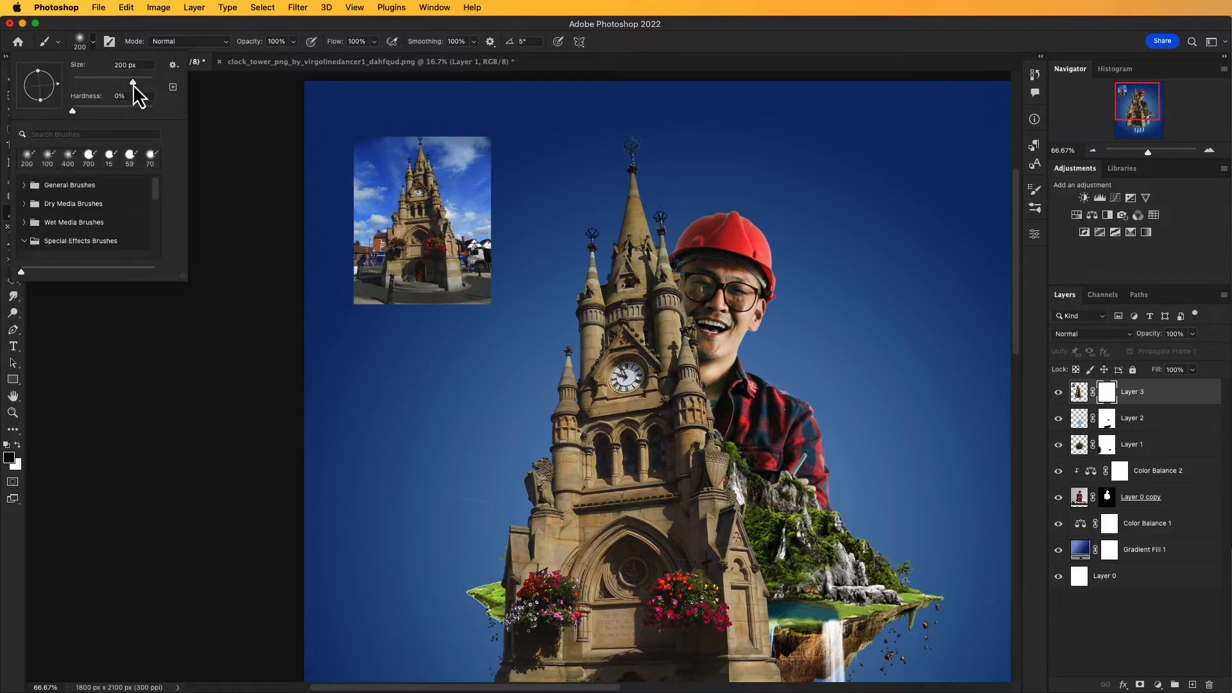
mouse_move(418, 200)
left_mouse_down()
mouse_move(418, 231)
mouse_move(418, 194)
mouse_move(394, 264)
left_mouse_up()
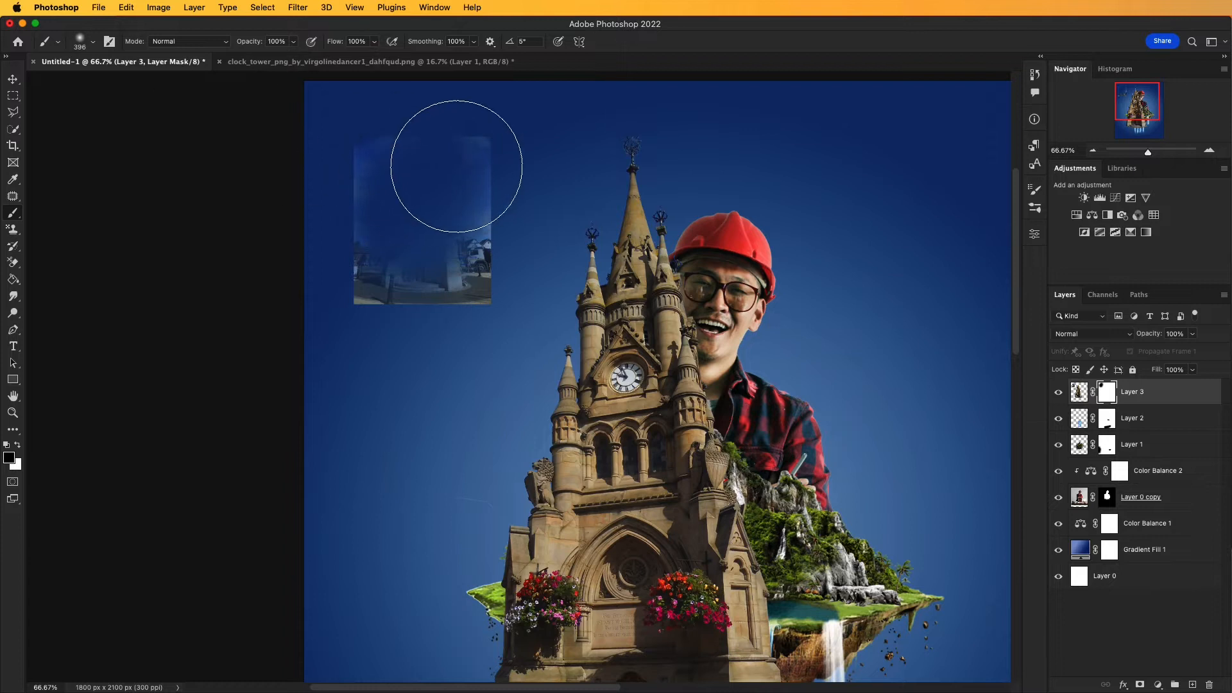
mouse_move(457, 168)
left_mouse_down()
mouse_move(455, 279)
mouse_move(467, 252)
mouse_move(464, 269)
mouse_move(412, 292)
mouse_move(359, 285)
mouse_move(360, 187)
left_mouse_up()
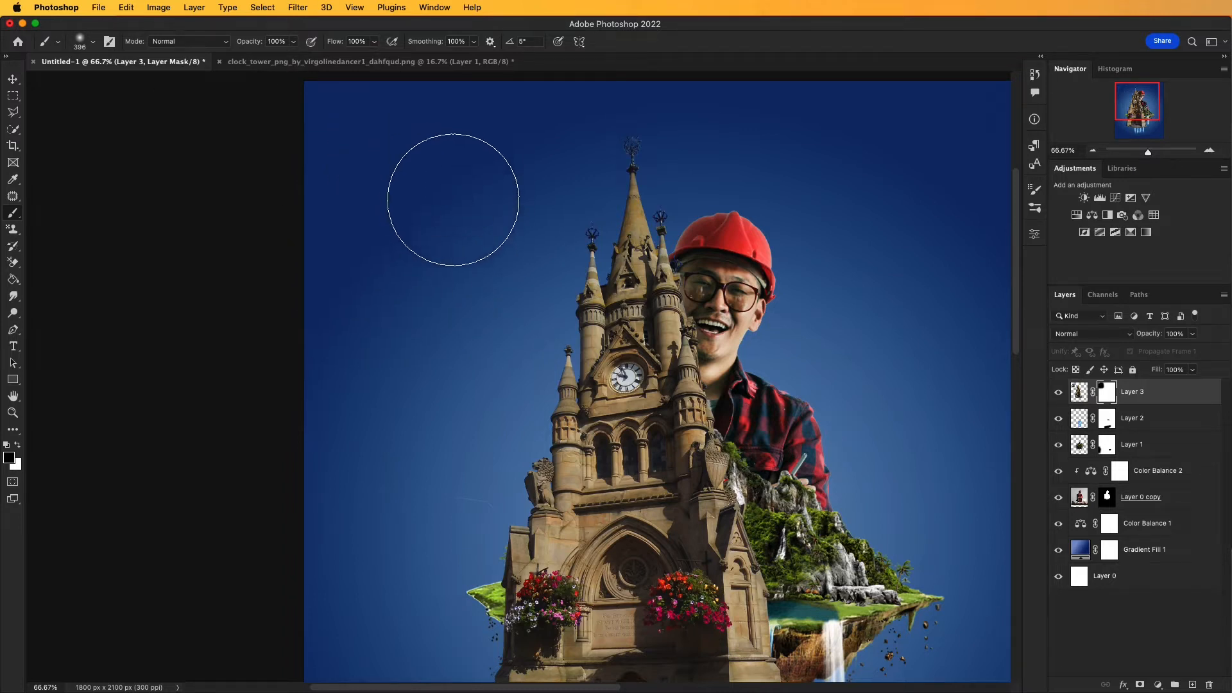
Step: Undo the soft mask stroke that fades the tower's side, and mask the area beside it with the brush at 100% hardness
left_click_drag(437, 382, 443, 297)
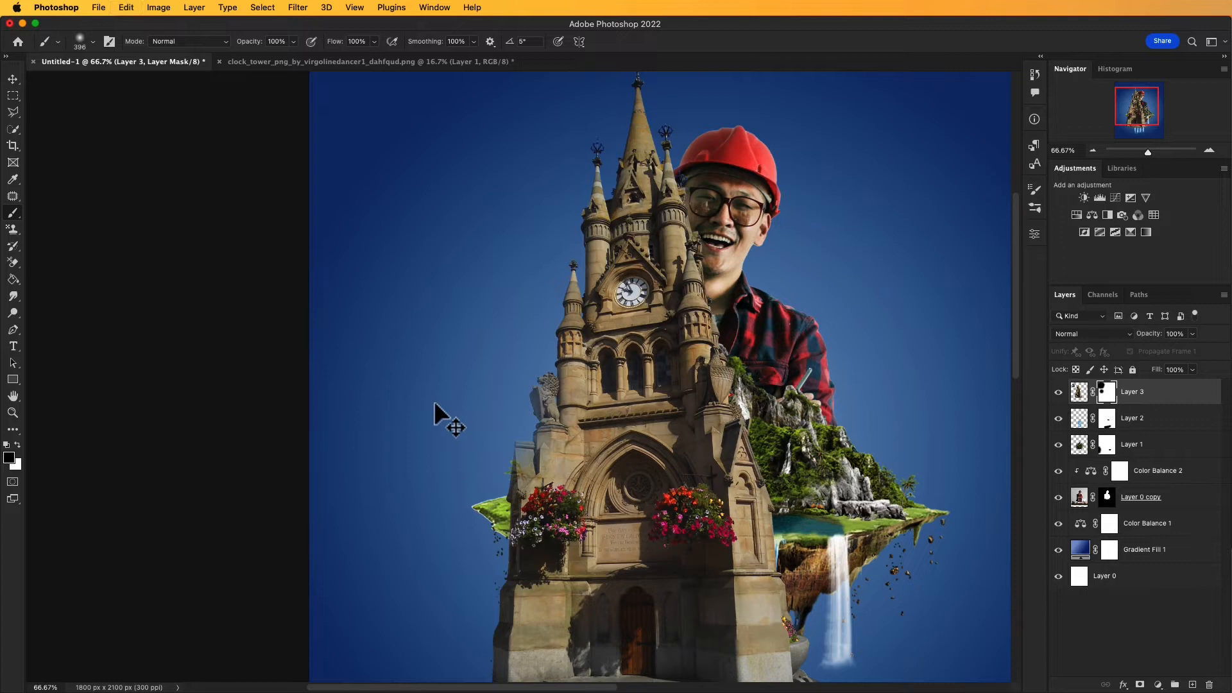
key("super+z")
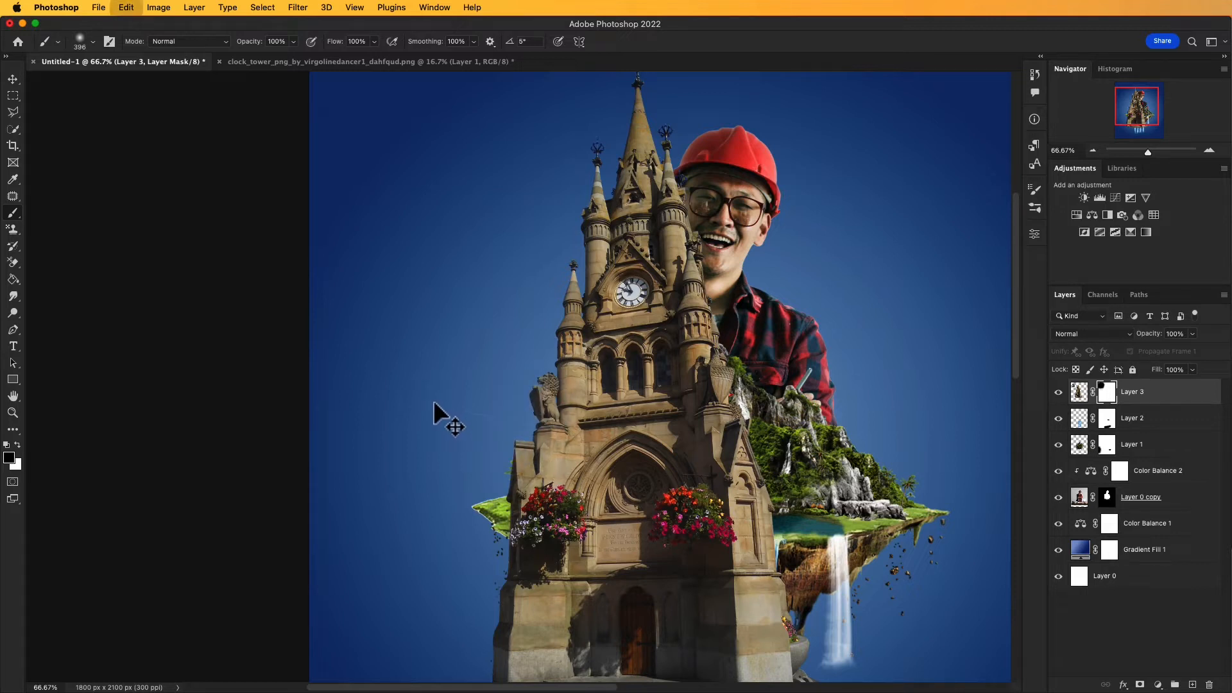
left_click(93, 43)
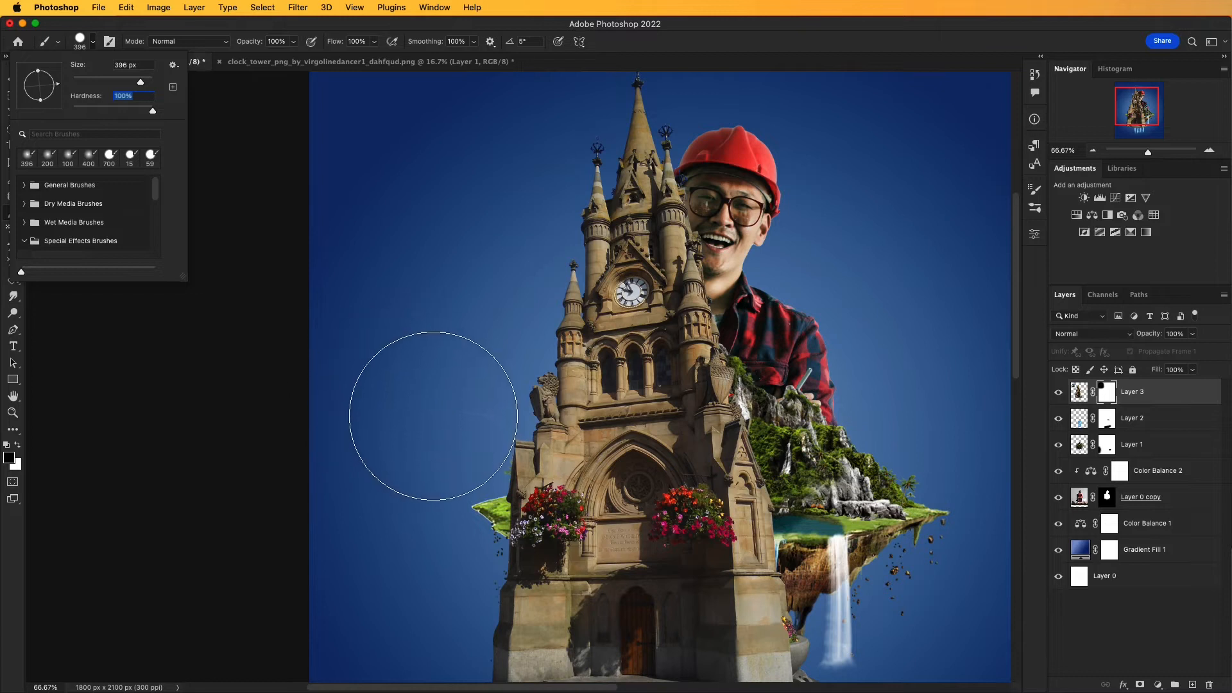
left_click(430, 411)
left_click_drag(379, 363, 352, 341)
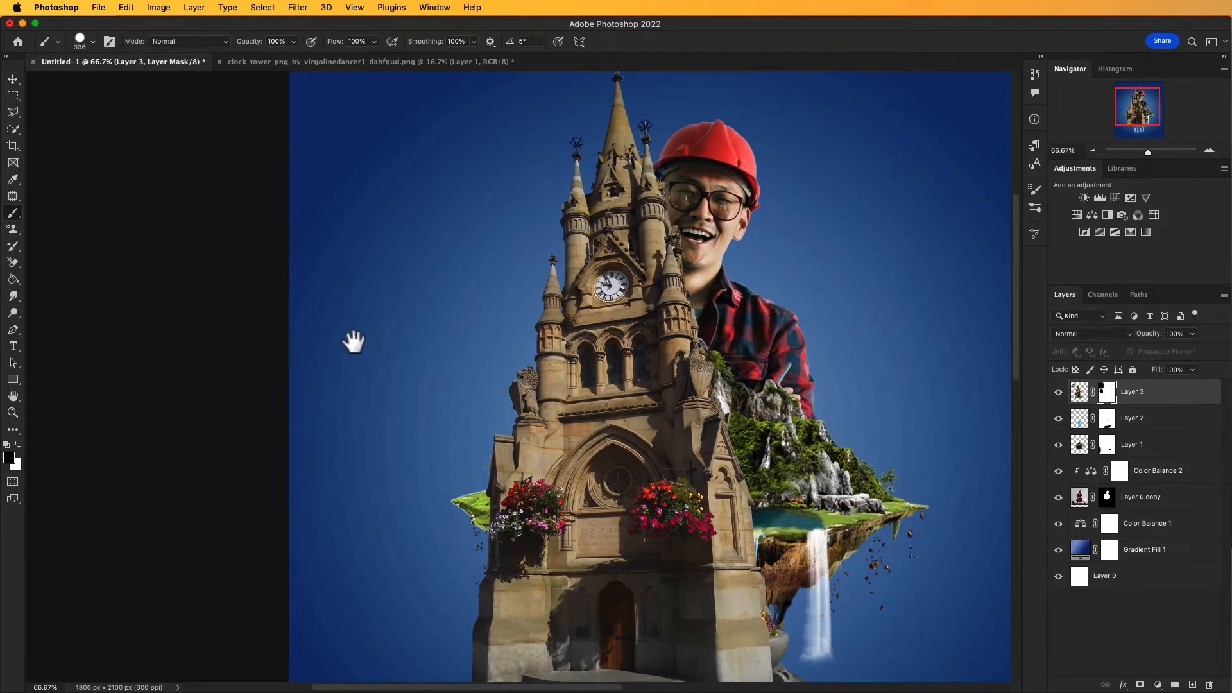
Step: Scale the clock tower down to 39.97% and stand it on the grassy right side of the floating island
left_click(13, 79)
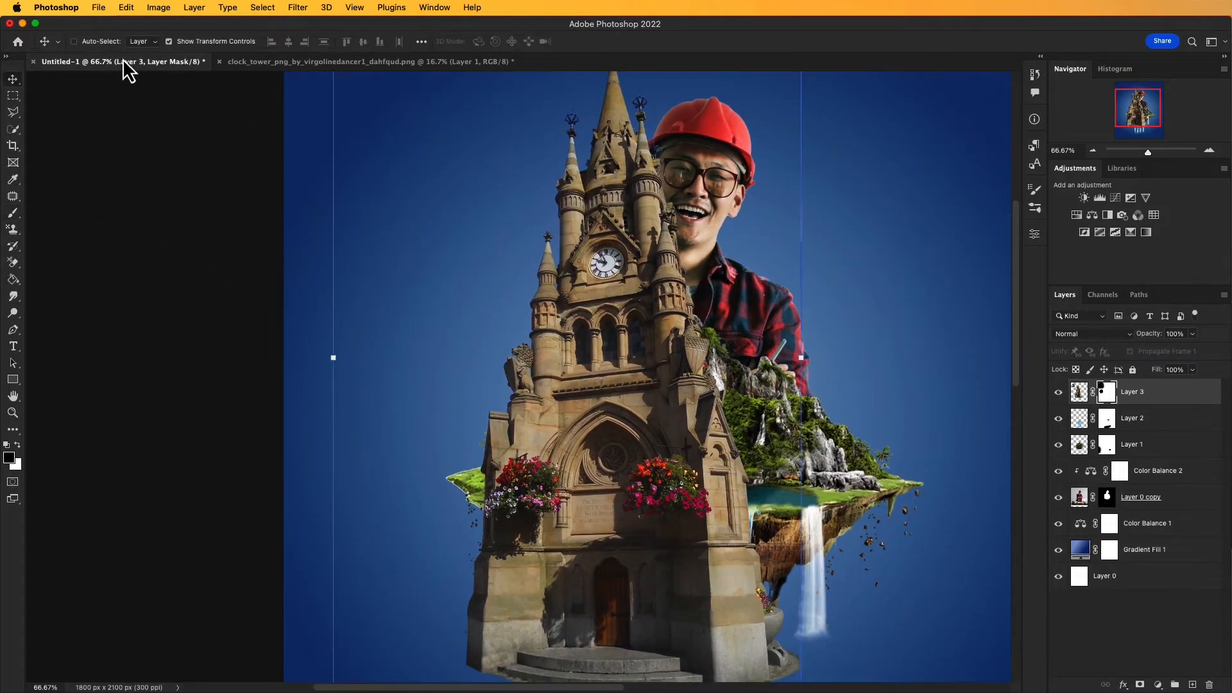
left_click_drag(333, 362, 651, 396)
left_click_drag(784, 417, 892, 448)
left_click_drag(837, 283, 833, 224)
left_click_drag(908, 415, 893, 406)
left_click_drag(918, 457, 821, 442)
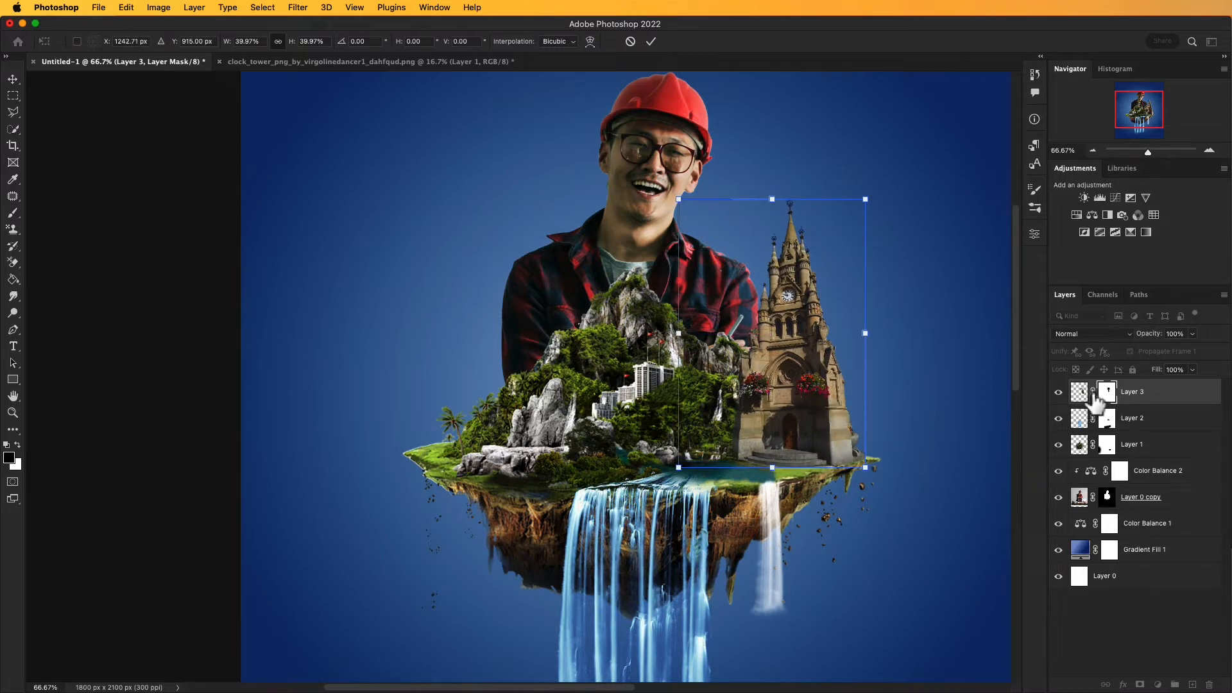
mouse_move(825, 405)
left_mouse_down()
mouse_move(809, 393)
mouse_move(812, 409)
left_mouse_up()
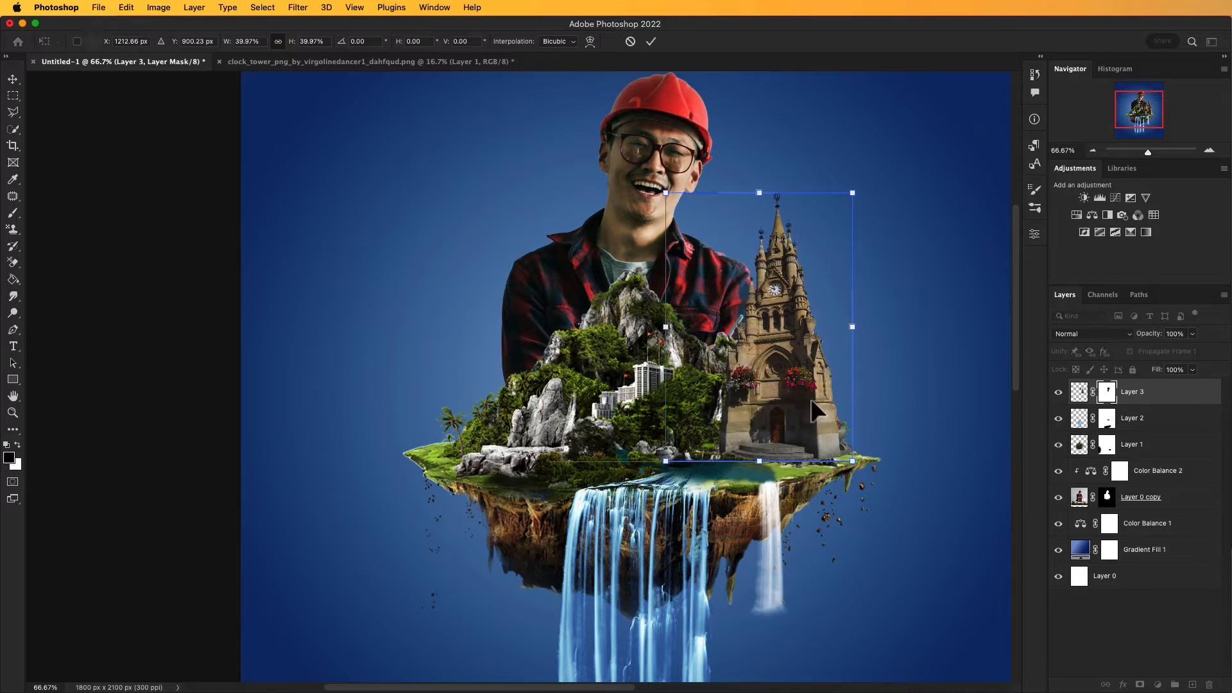
scroll(802, 436, "up", 1)
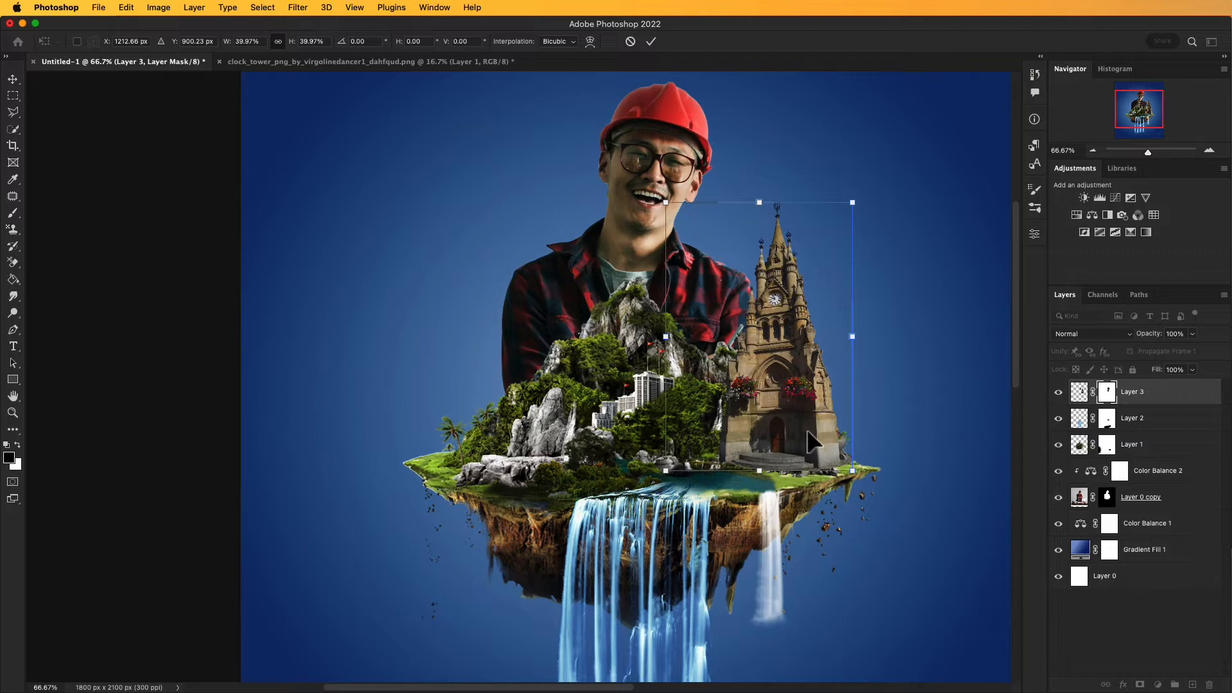
left_click_drag(806, 431, 800, 431)
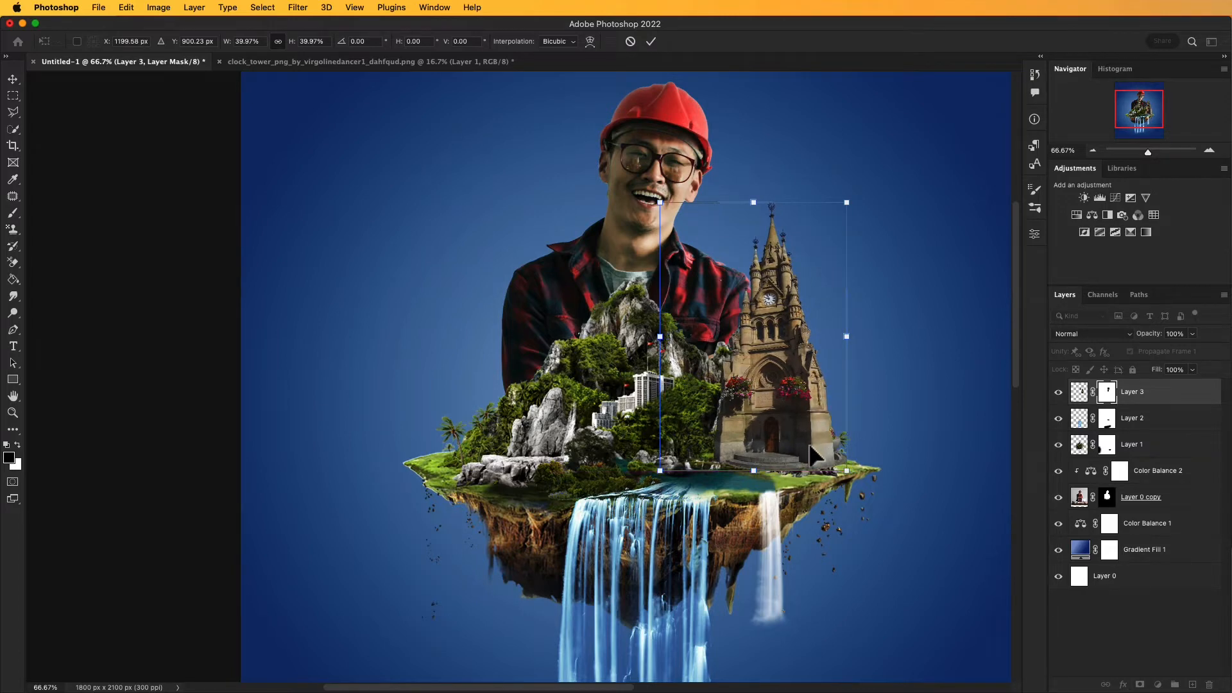
Step: Paint black on the clock tower's mask along its base with a 50 px brush at 0% hardness to blend it into the rocks and grass
left_click(1107, 397)
left_click(767, 456, "super")
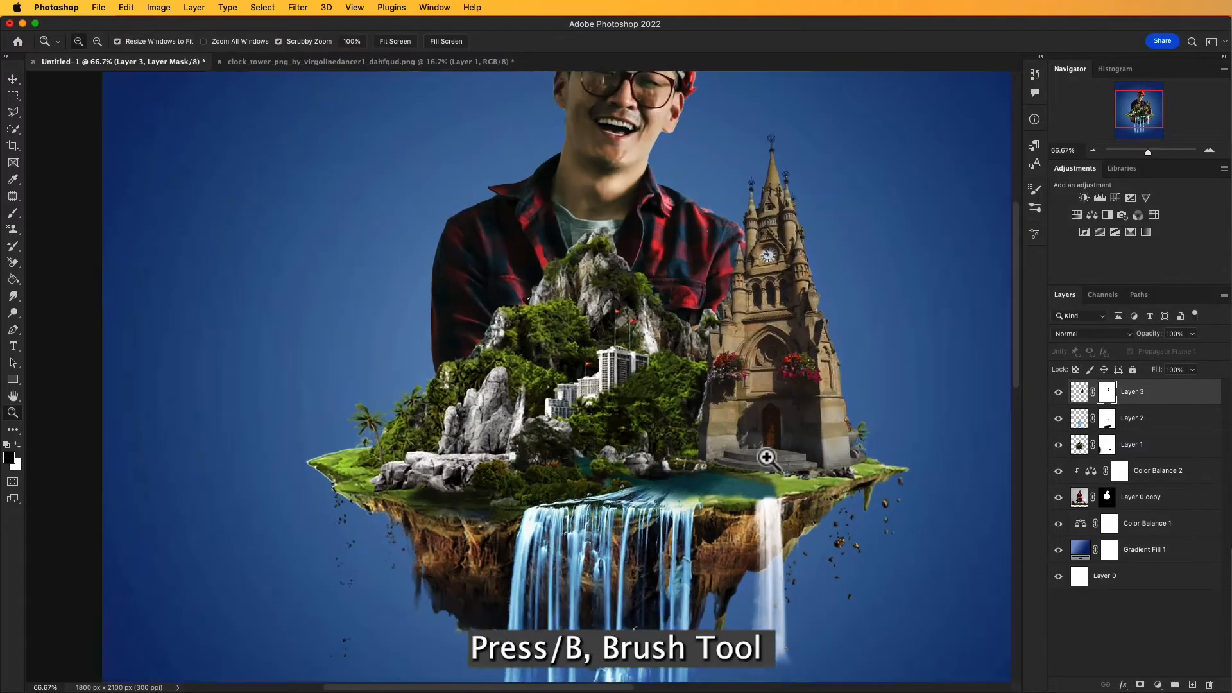
left_click(766, 457, "super")
left_click_drag(766, 456, 667, 483)
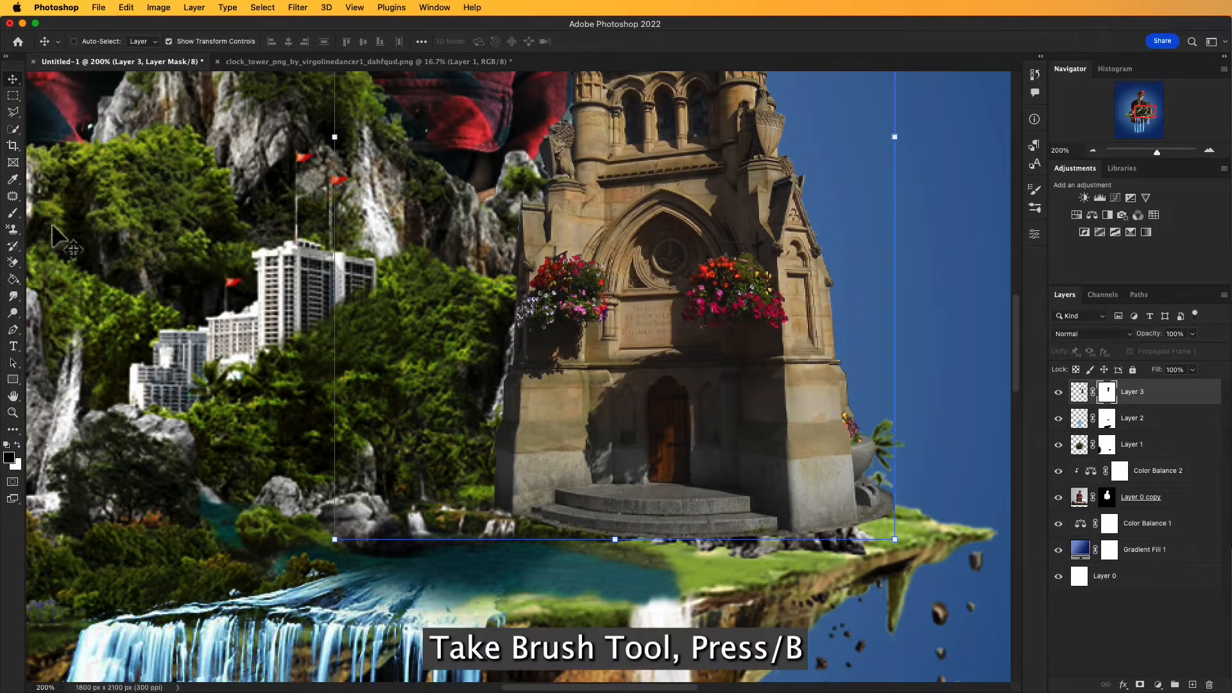
left_click(15, 212)
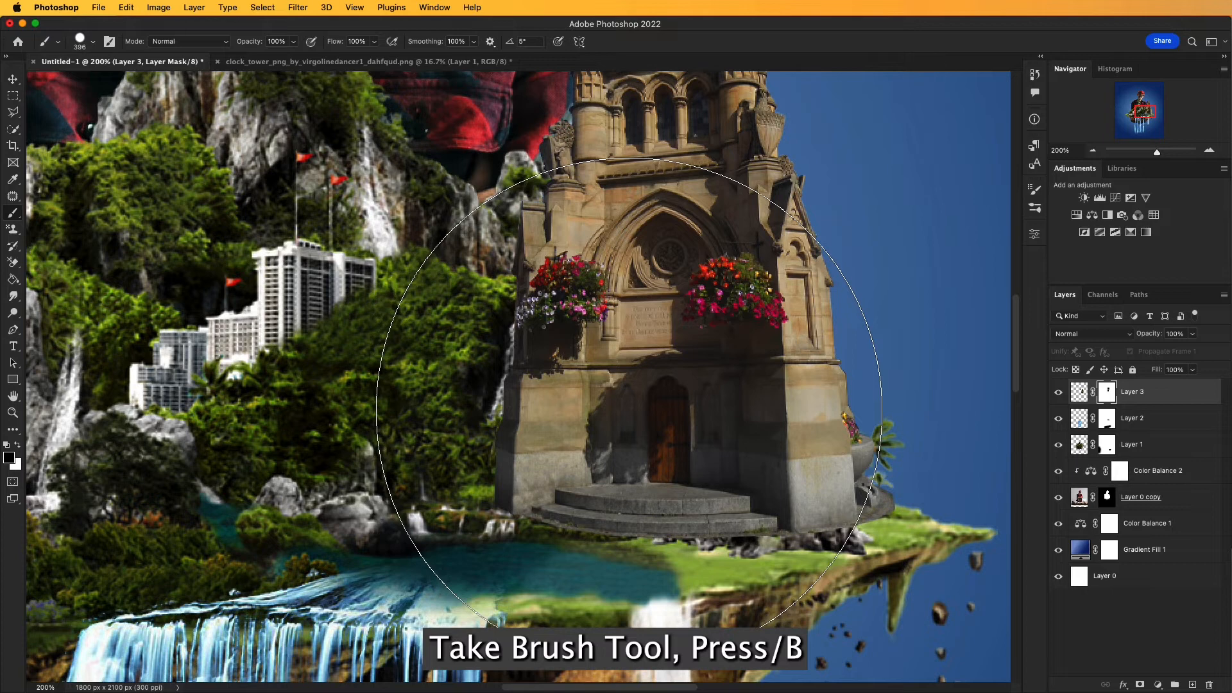
key("bracketleft")
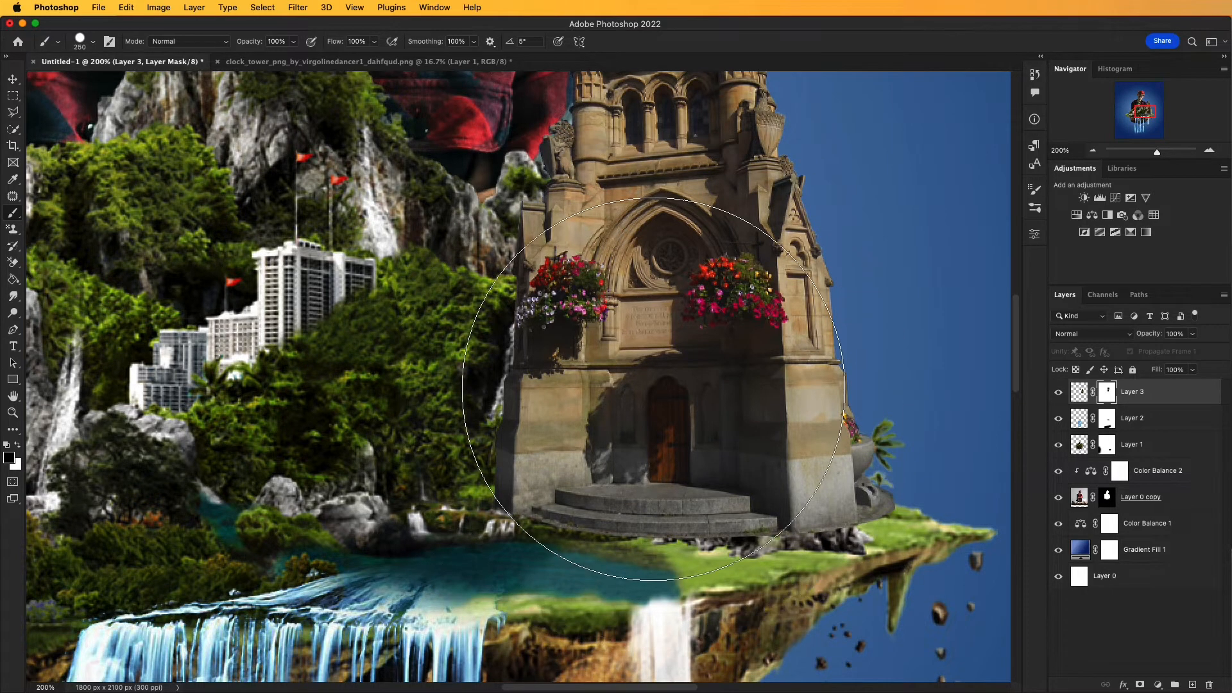
key("bracketleft")
key("bracketleft")
key("bracketleft")
key("bracketleft")
key("bracketleft")
key("bracketleft")
key("bracketleft")
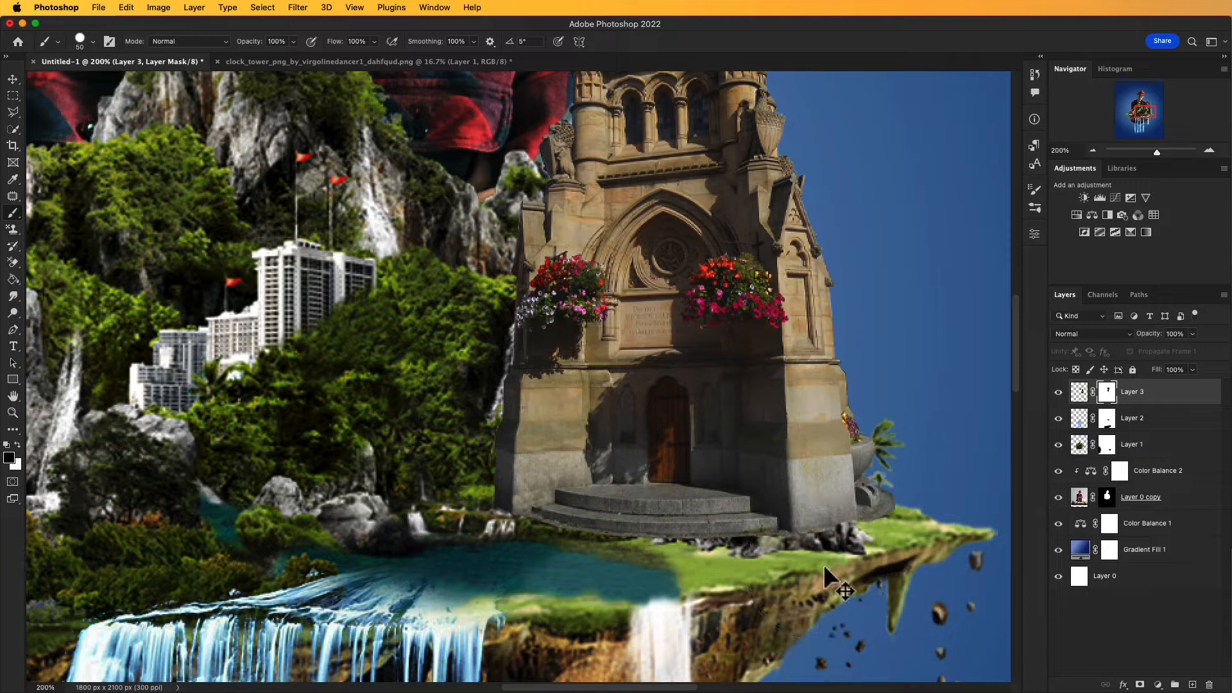
left_click(87, 42)
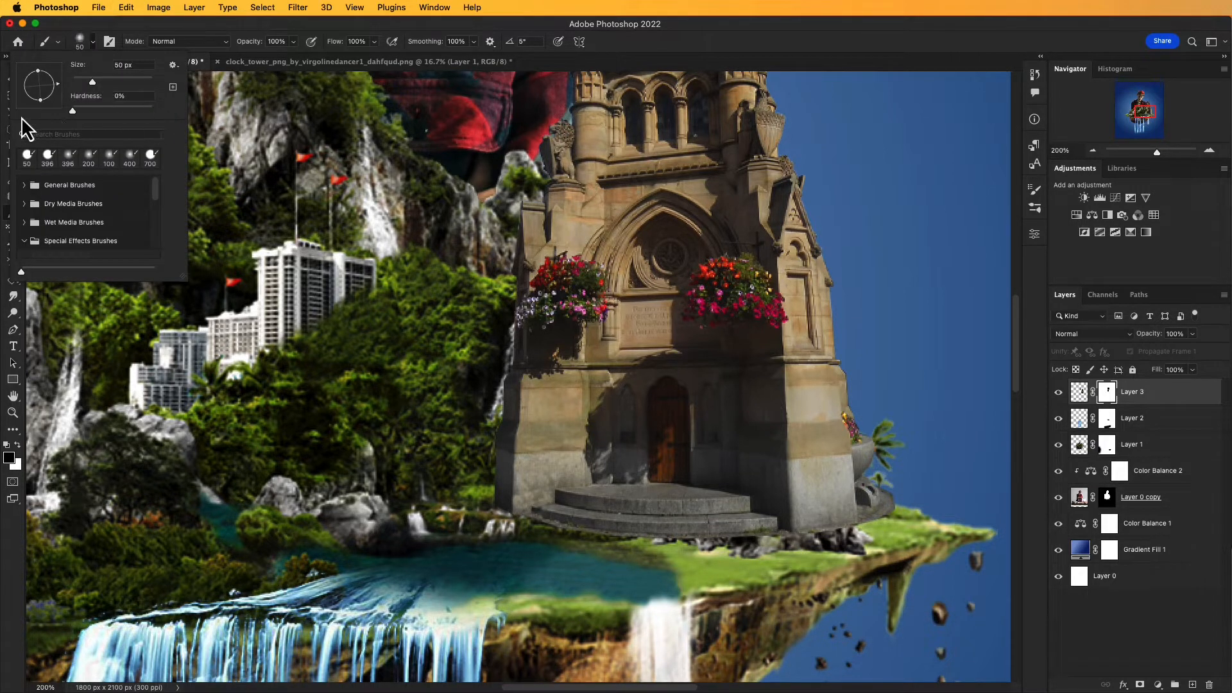
left_click(860, 544)
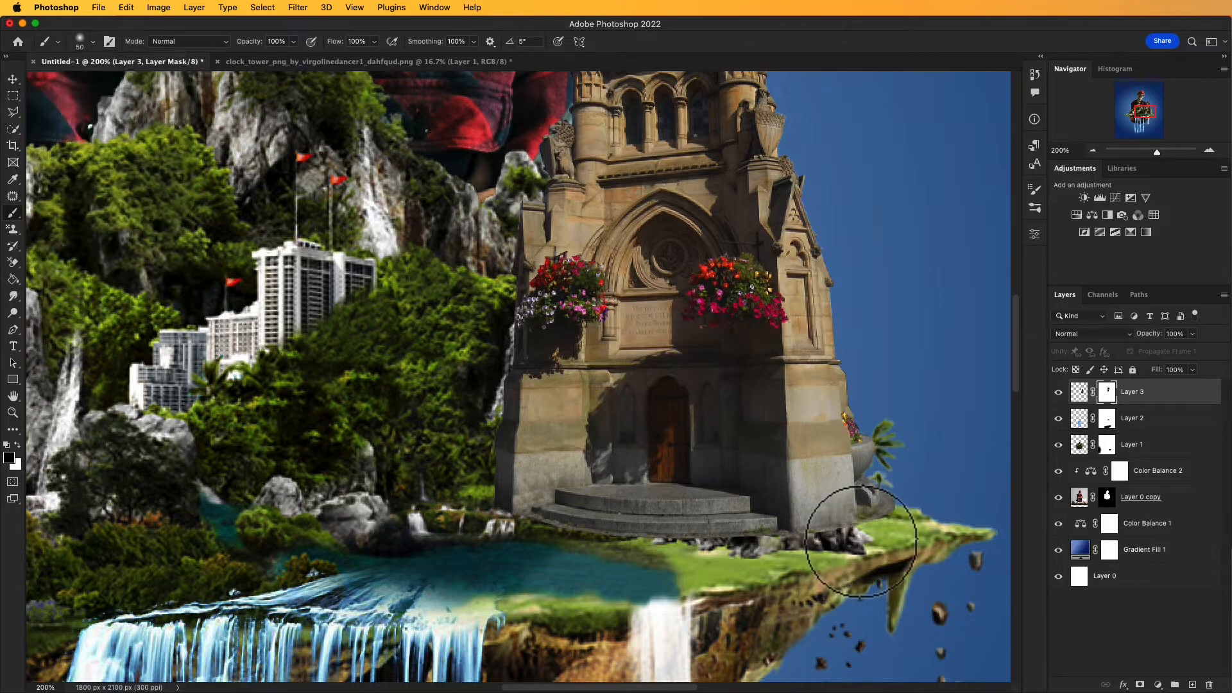
key("super+z")
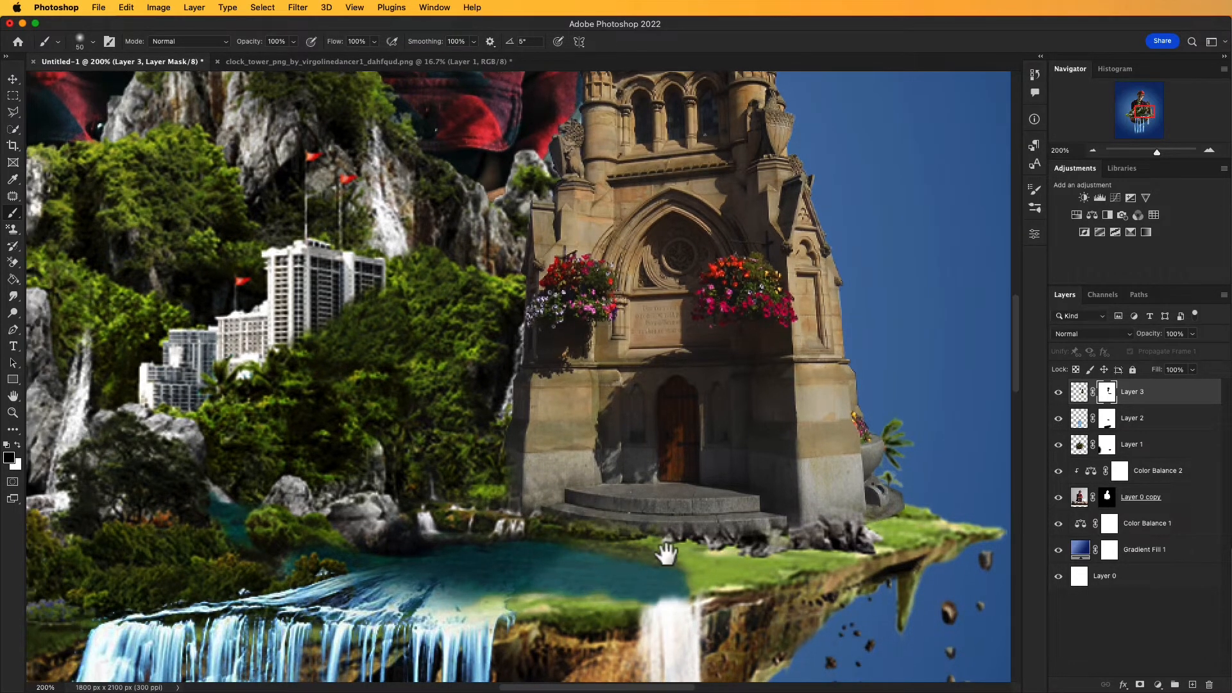
left_click_drag(660, 550, 743, 587)
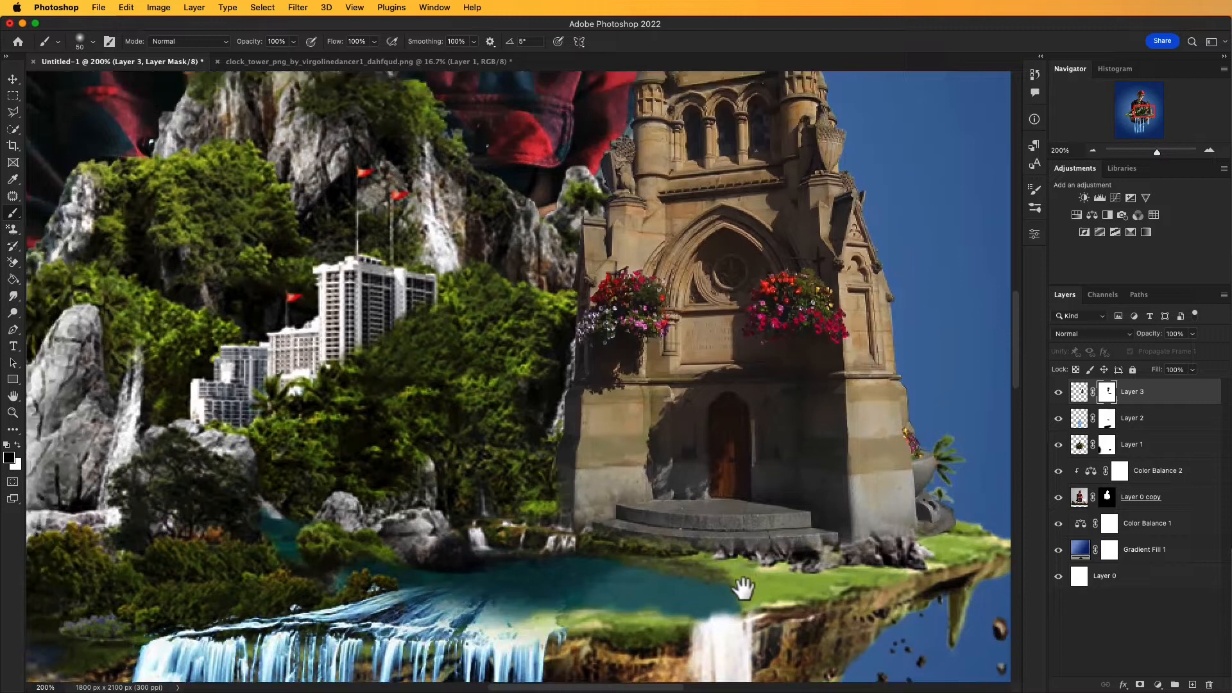
scroll(743, 587, "up", 10)
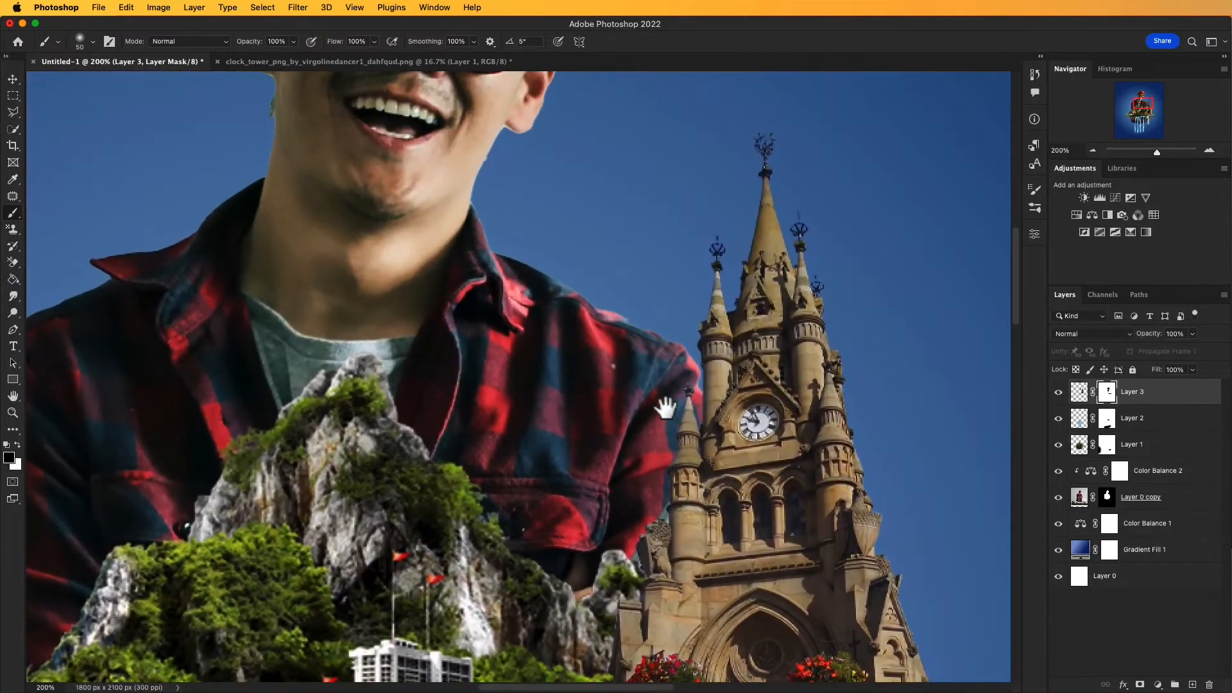
left_click_drag(665, 407, 660, 374)
key("super+0")
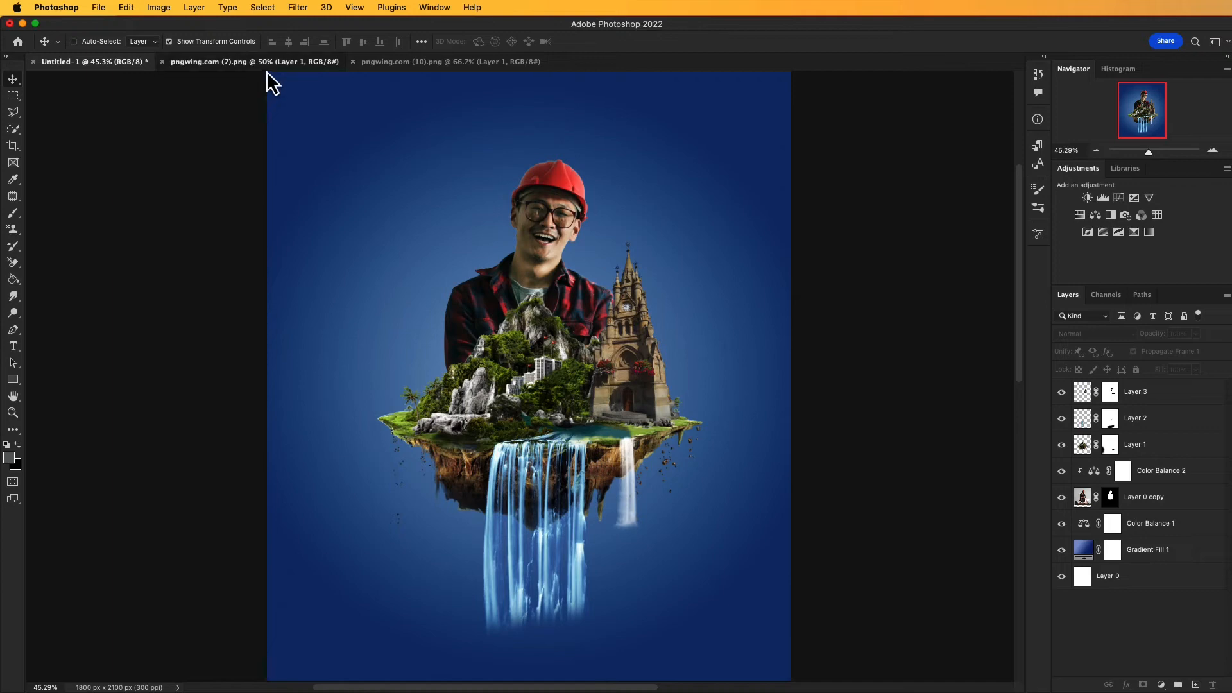
Step: Bring the leaning tower from pngwing.com (7).png into the poster, scale it to 36.61% and place it on the island's left side
left_click(264, 63)
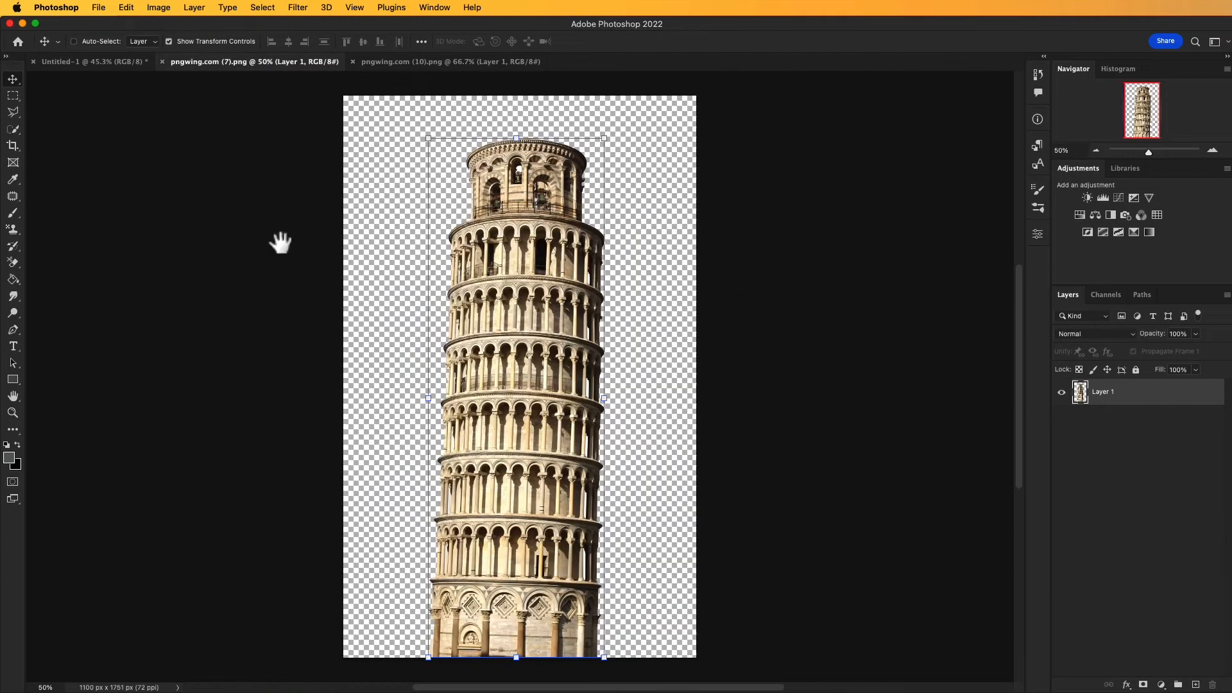
mouse_move(495, 336)
left_mouse_down()
mouse_move(550, 379)
mouse_move(198, 165)
mouse_move(98, 57)
mouse_move(363, 276)
mouse_move(485, 337)
left_mouse_up()
left_click_drag(403, 332, 406, 292)
left_click_drag(442, 335, 446, 369)
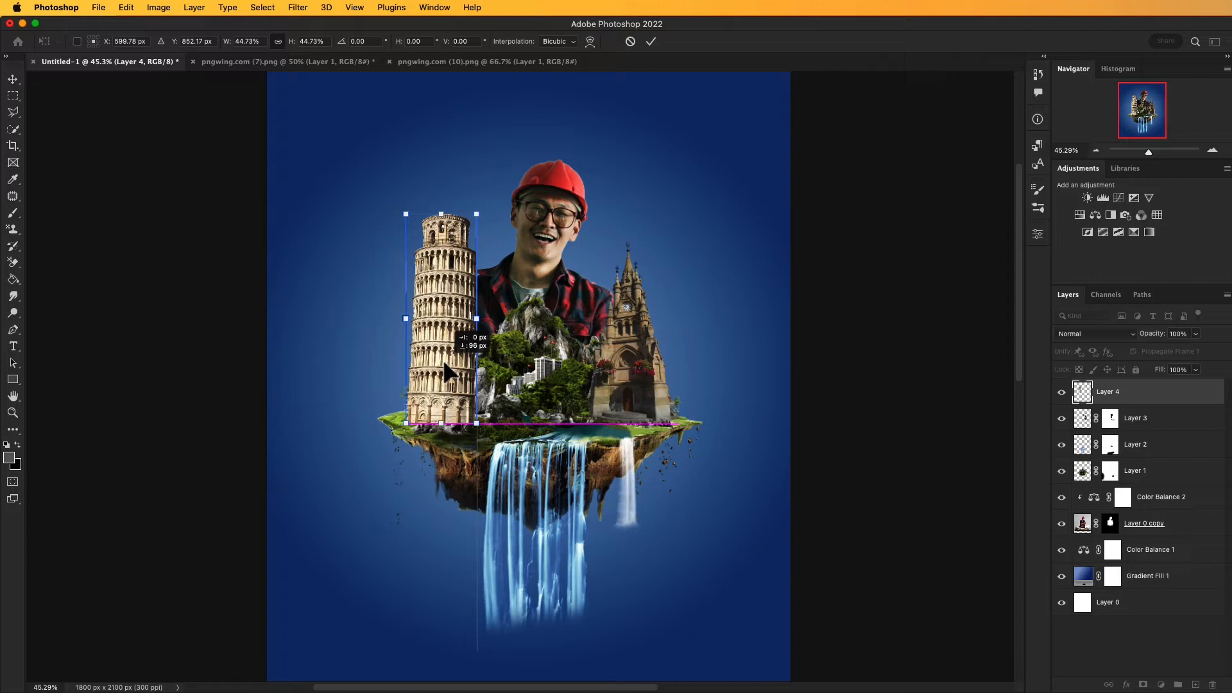
left_click_drag(408, 321, 442, 352)
key("super+minus")
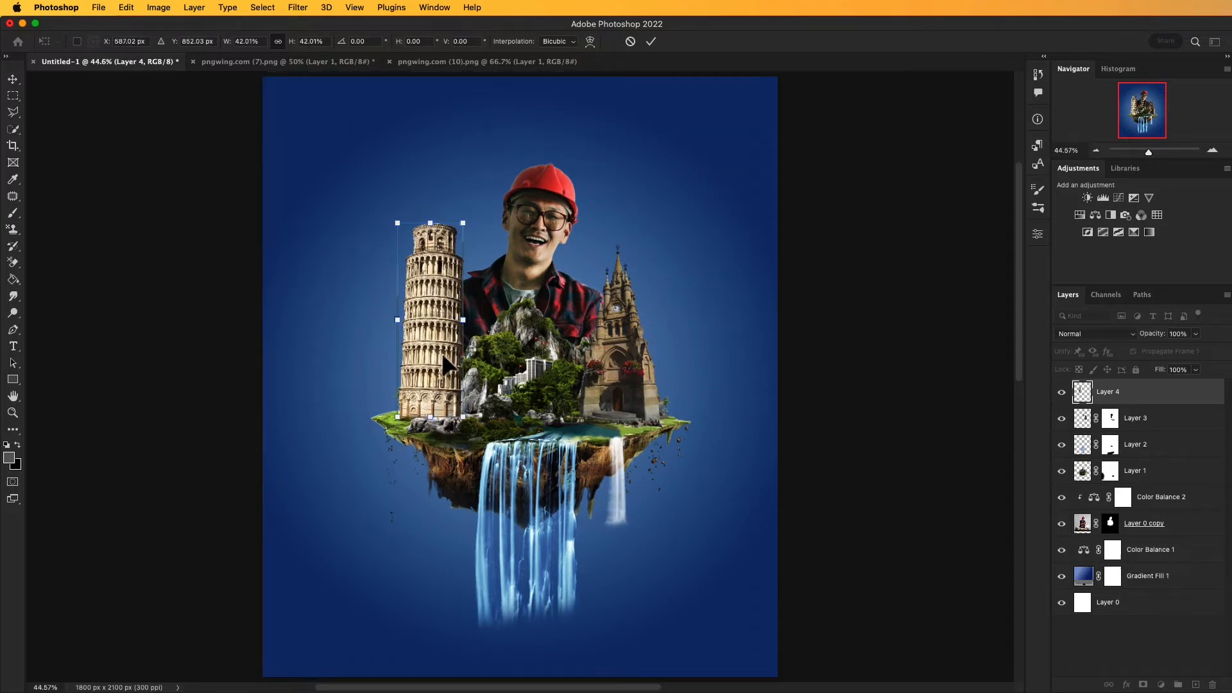
key("super+minus")
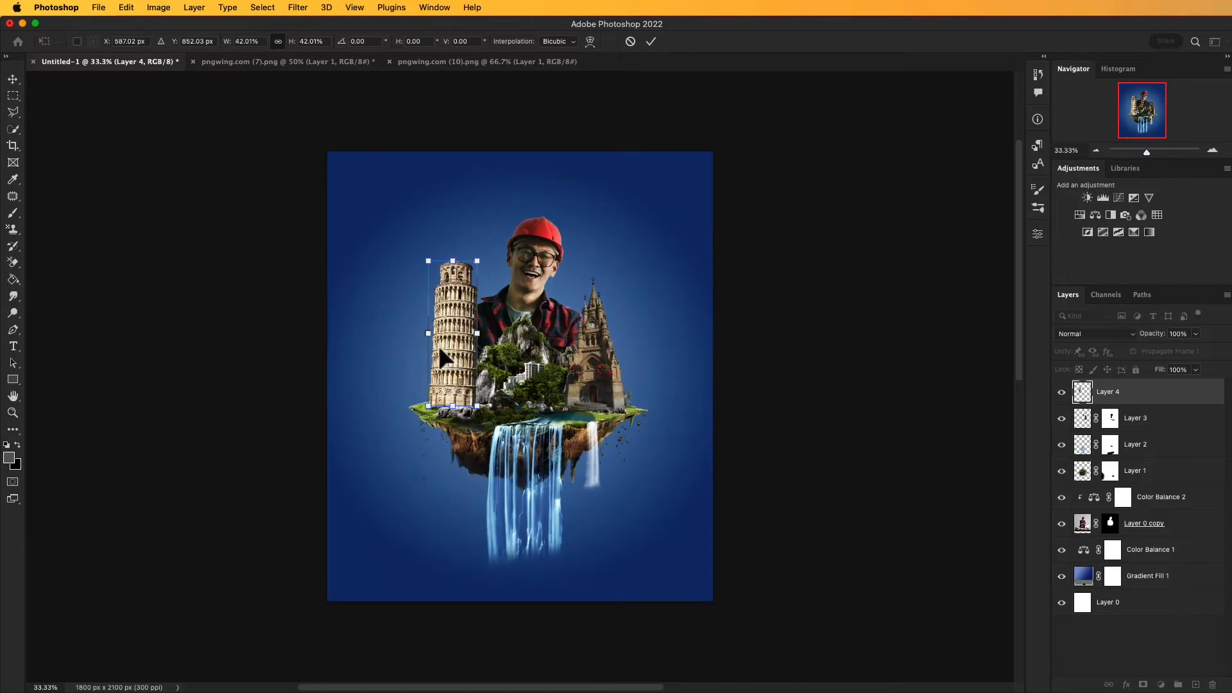
left_click_drag(429, 340, 455, 382)
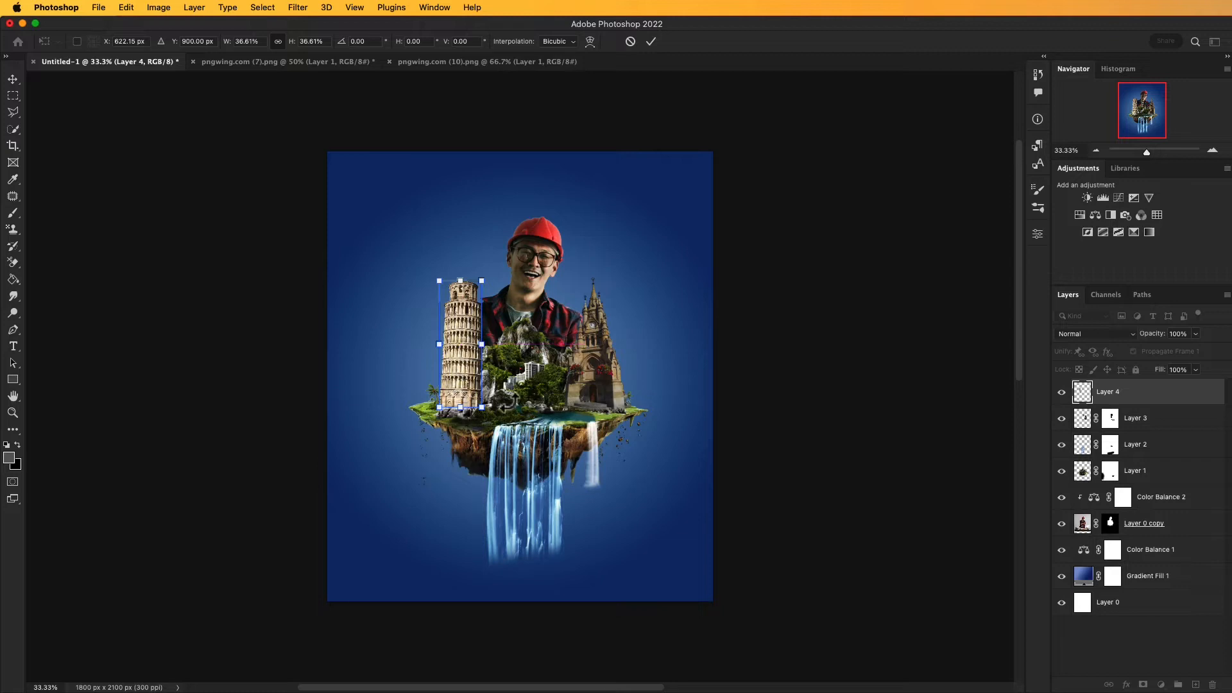
key("Return")
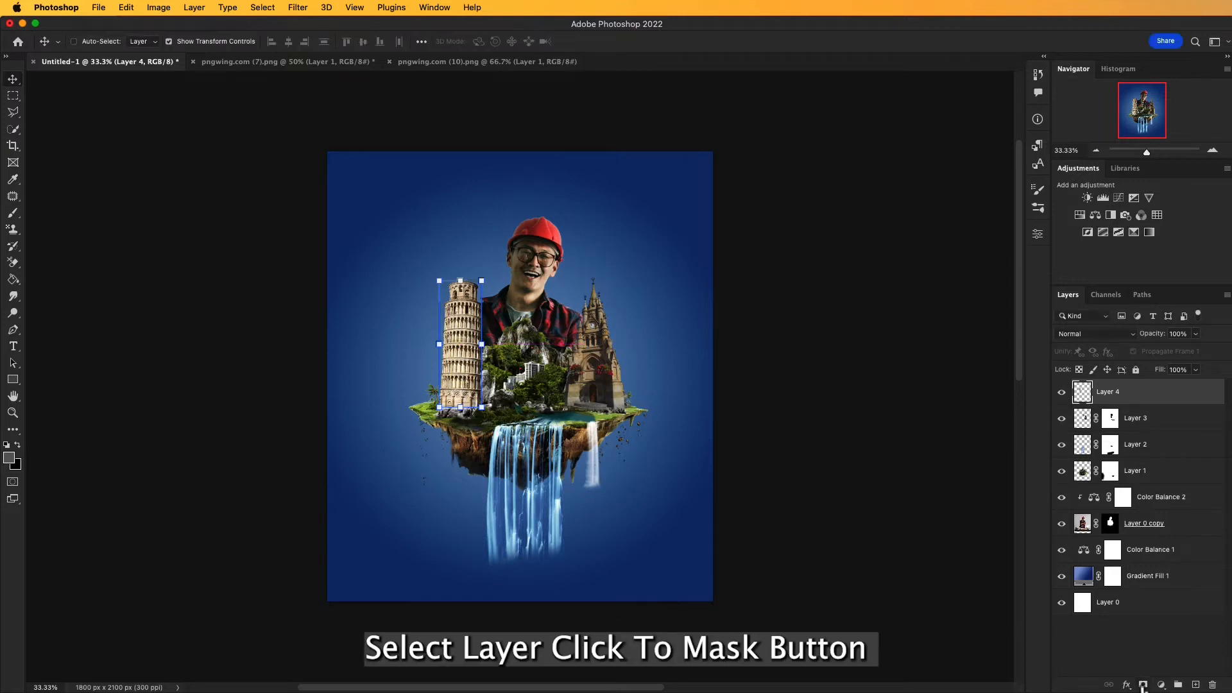
Step: Add a layer mask to the leaning tower and paint black along its base with a soft 50 px brush to blend it into the rocks
left_click(1142, 686)
key("z")
left_click(467, 367)
left_click(468, 367)
left_click(468, 367)
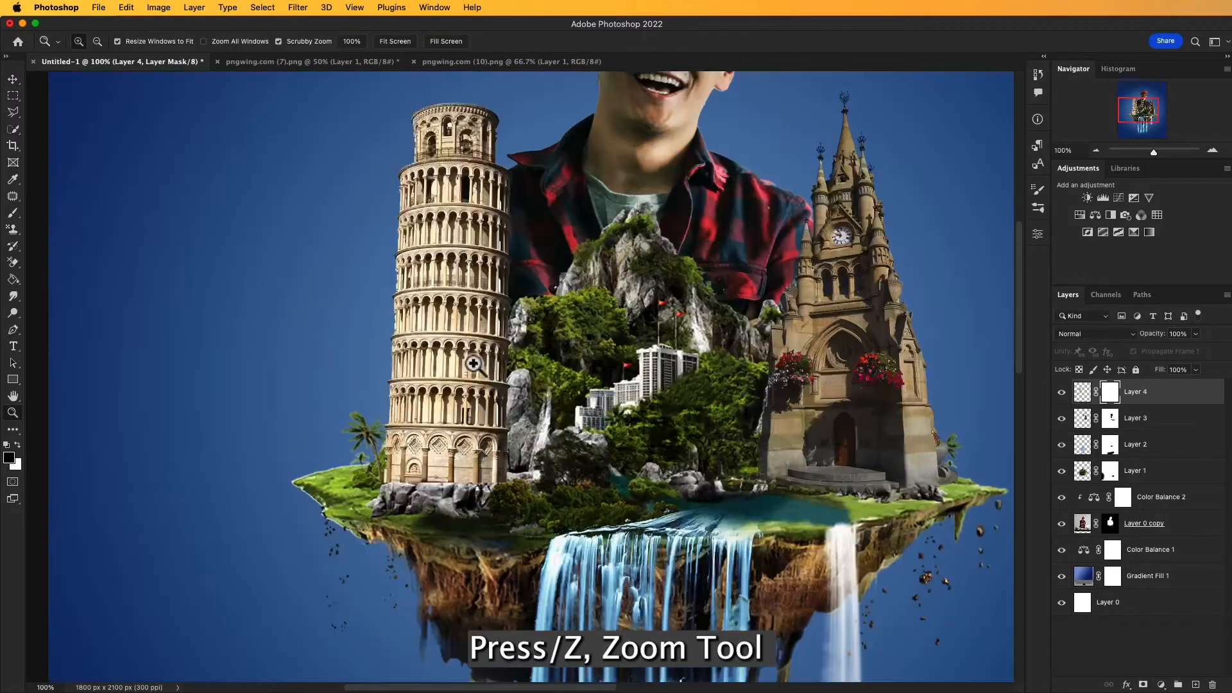
left_click(473, 380)
key("v")
left_click_drag(517, 434, 510, 359)
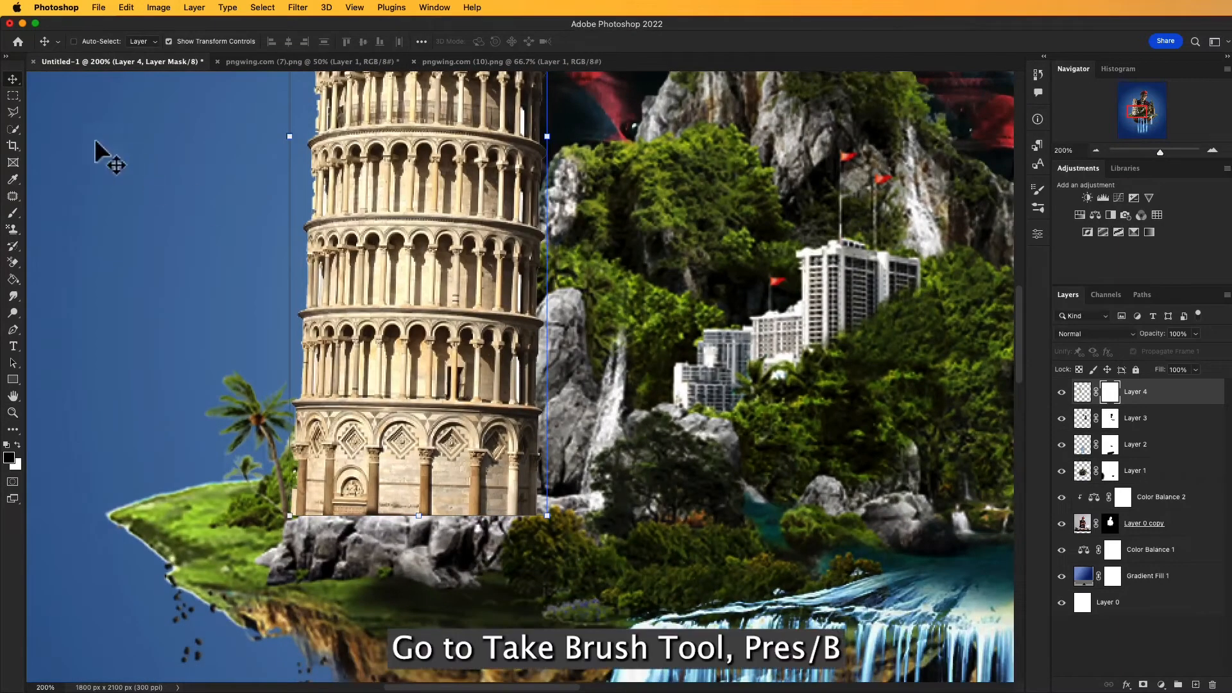
left_click(13, 213)
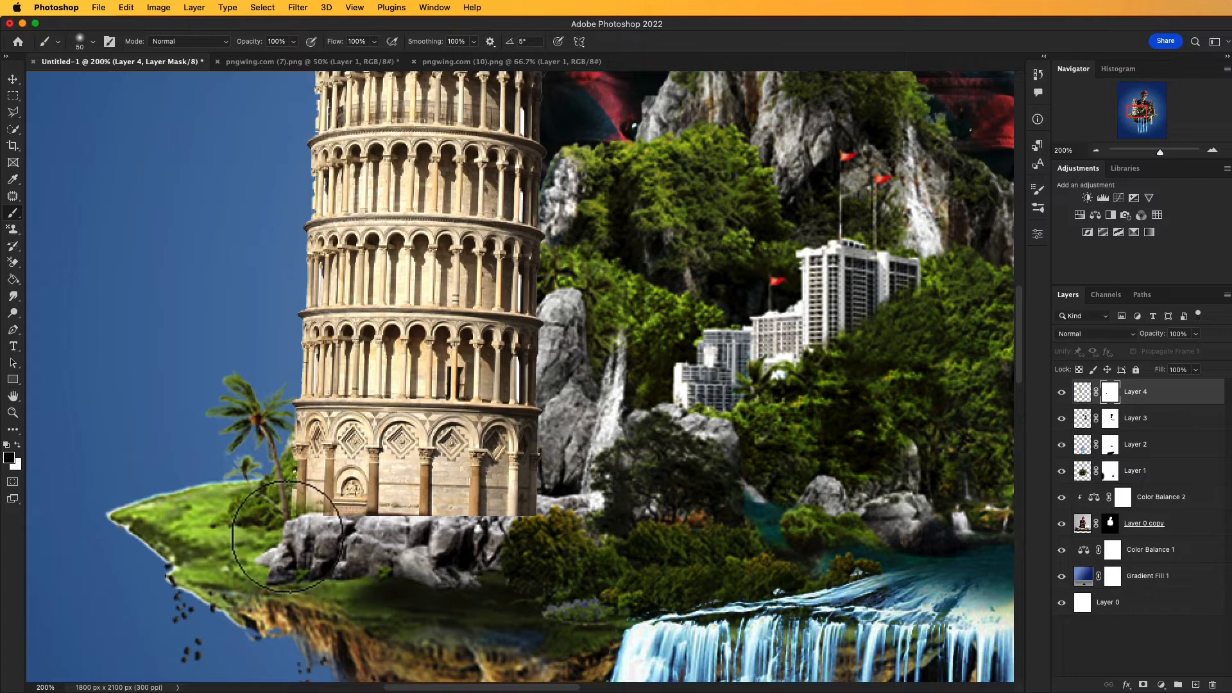
mouse_move(289, 543)
left_mouse_down()
mouse_move(504, 547)
mouse_move(545, 526)
mouse_move(411, 545)
mouse_move(386, 536)
mouse_move(543, 549)
mouse_move(551, 582)
left_mouse_up()
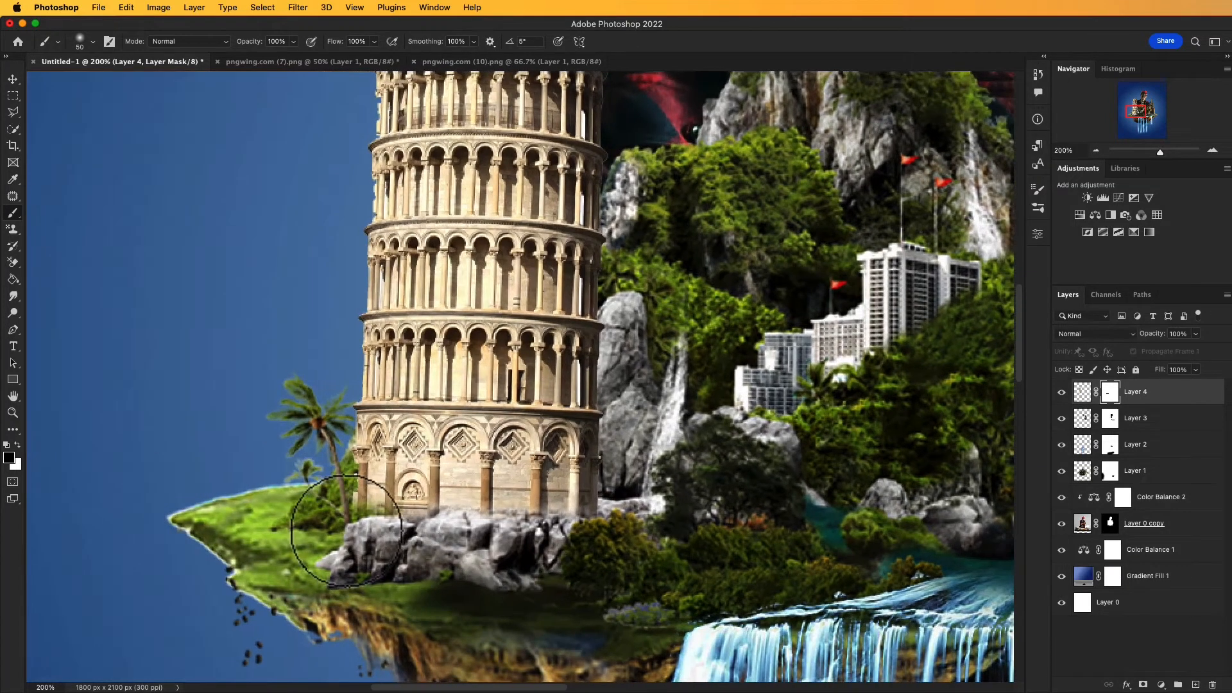
left_click_drag(340, 540, 350, 543)
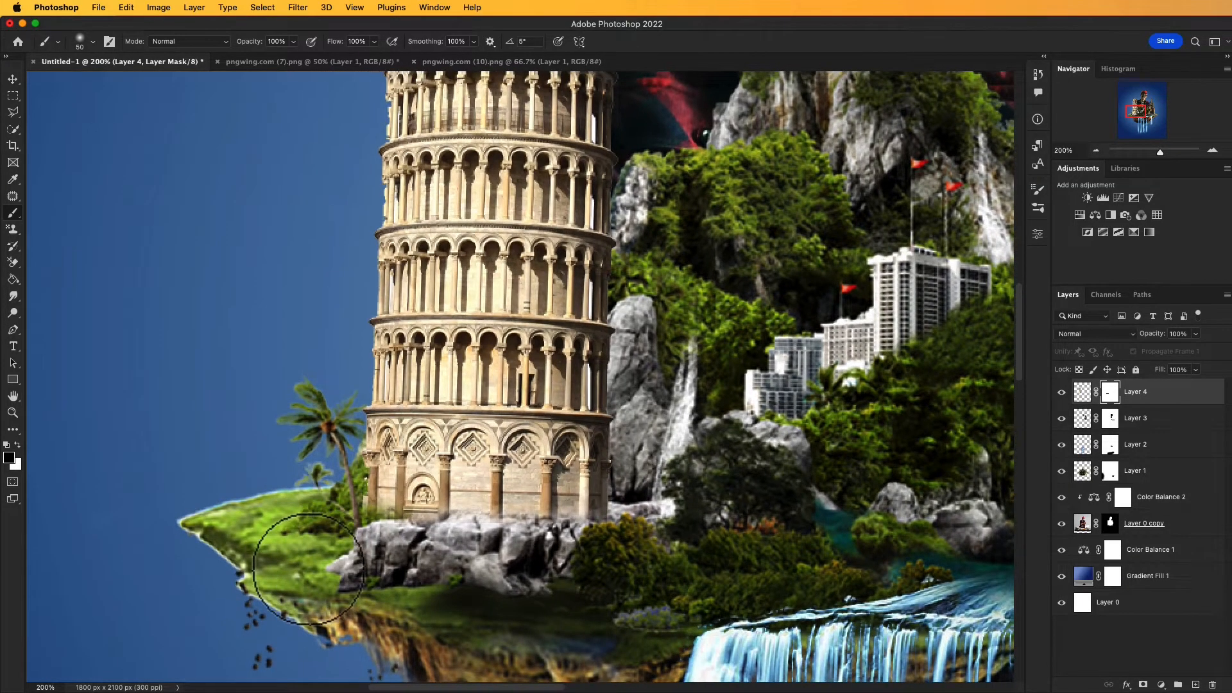
Step: Nudge the leaning tower slightly to the right on the island's rocks and swap the foreground color to white
key("v")
left_click_drag(432, 411, 473, 420)
scroll(443, 567, "right", 2)
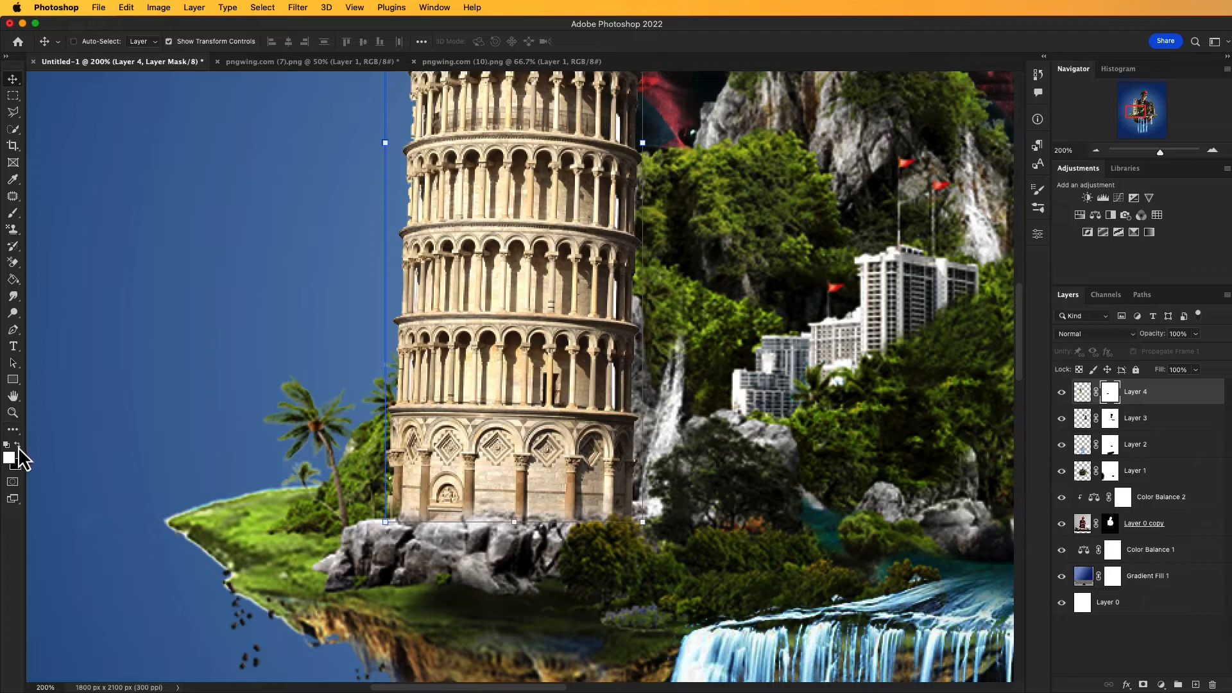
key("b")
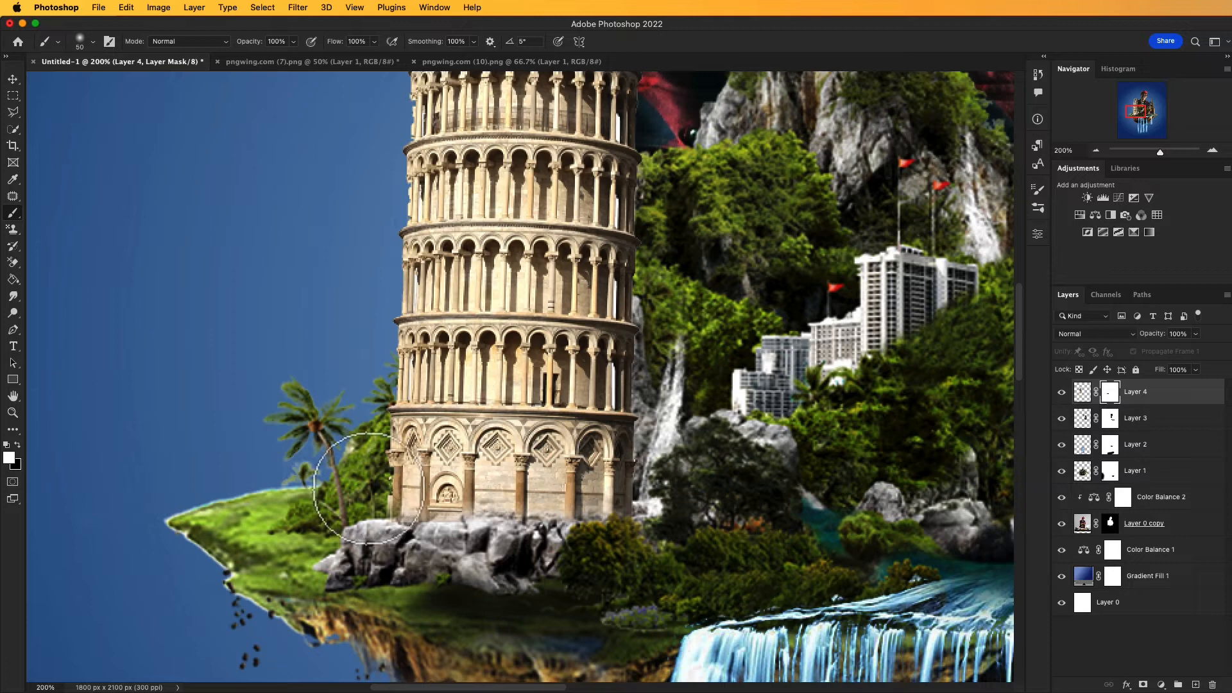
scroll(386, 482, "right", 5)
scroll(385, 482, "up", 2)
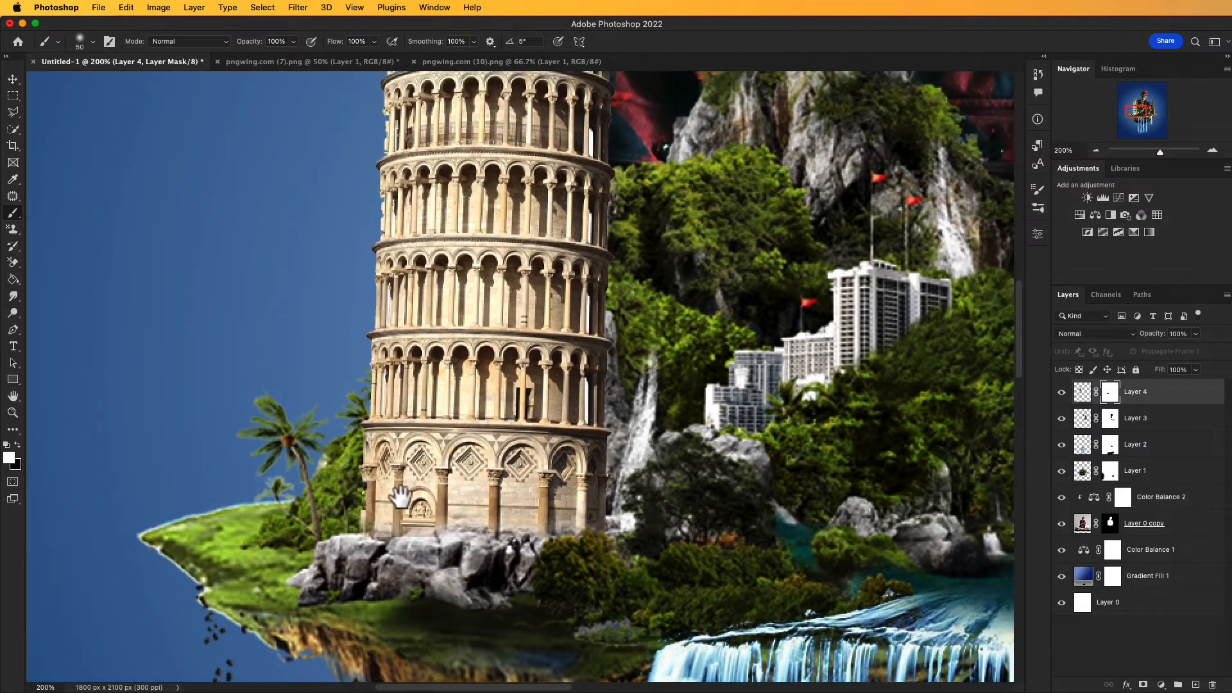
scroll(398, 494, "down", 5)
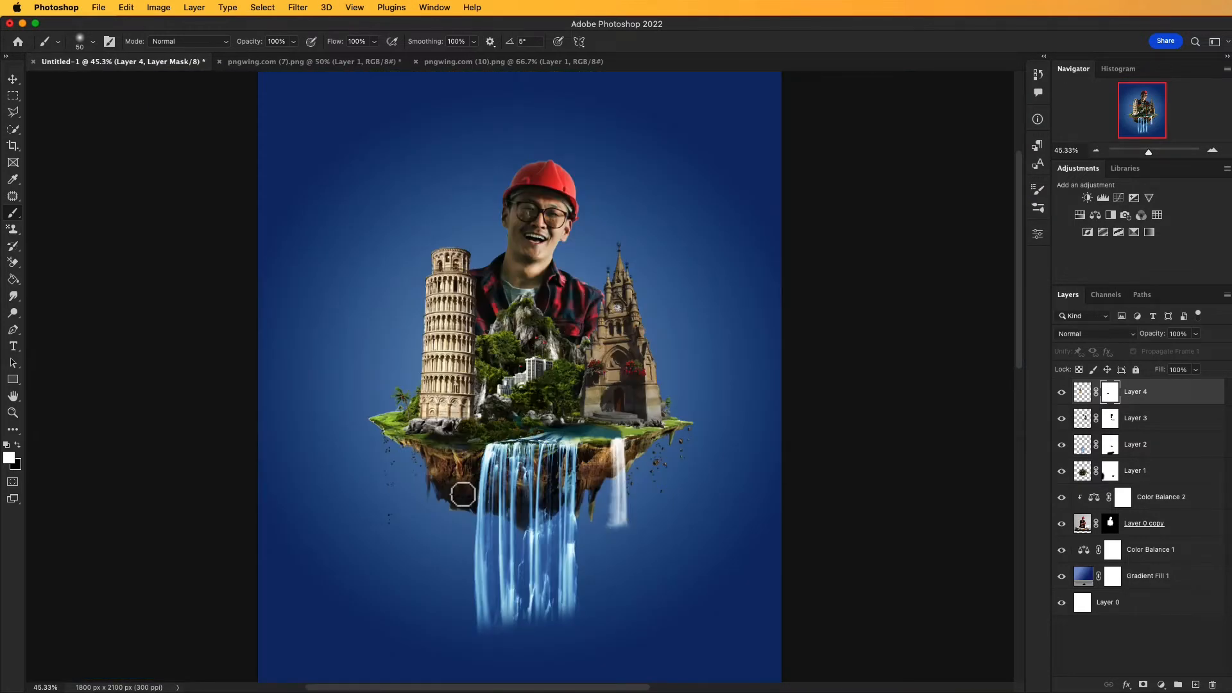
key("a")
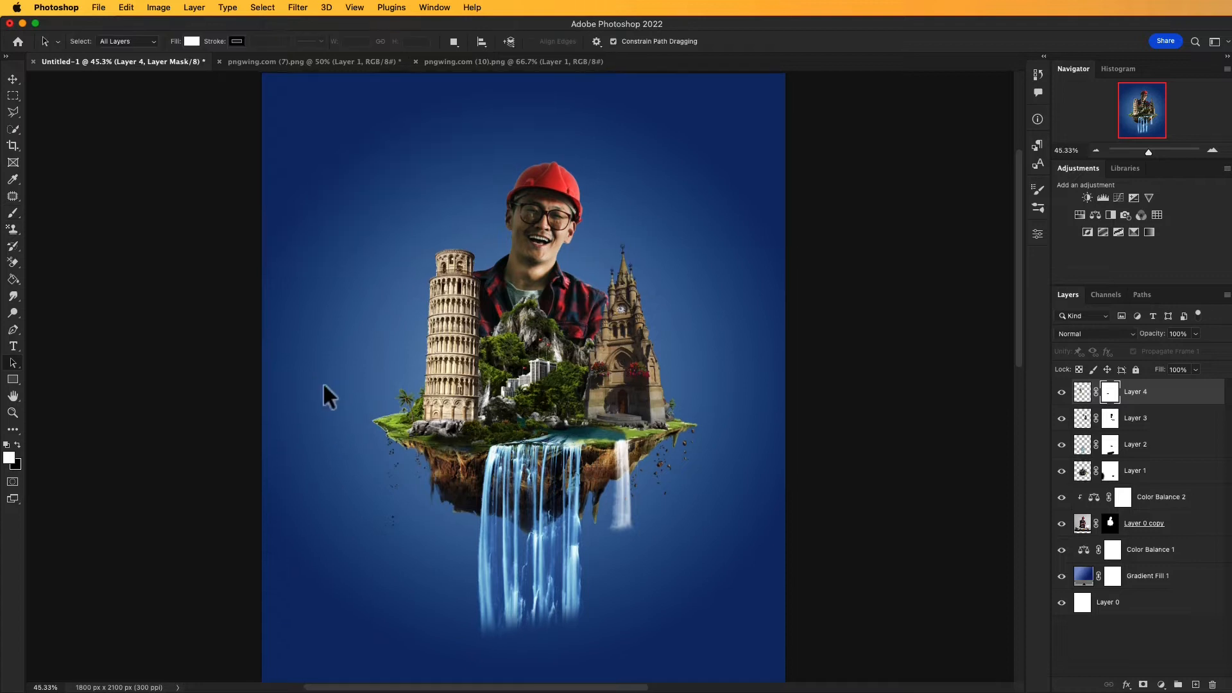
Step: Bring the skyscraper from pngwing.com (10).png into the poster and order its layer directly beneath the leaning tower's layer
left_click(533, 62)
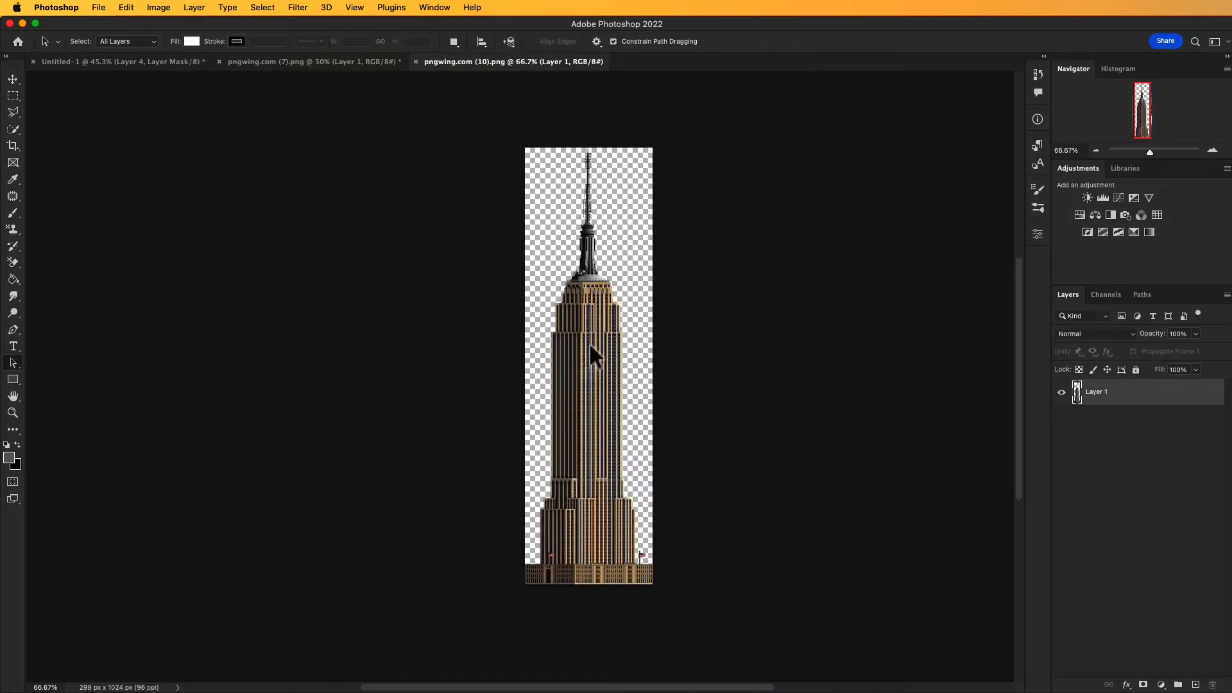
left_click(1078, 398)
left_click(18, 82)
left_click_drag(643, 481, 436, 358)
key("super+t")
left_click_drag(374, 435, 385, 438)
left_click_drag(425, 360, 421, 356)
left_click_drag(1078, 401, 1079, 431)
Step: Scale the skyscraper to 86.79%, rotate it -2.36° and stand it on the island's left edge behind the leaning tower
left_click_drag(420, 275, 408, 283)
left_click_drag(366, 128, 382, 165)
left_click_drag(408, 334, 406, 369)
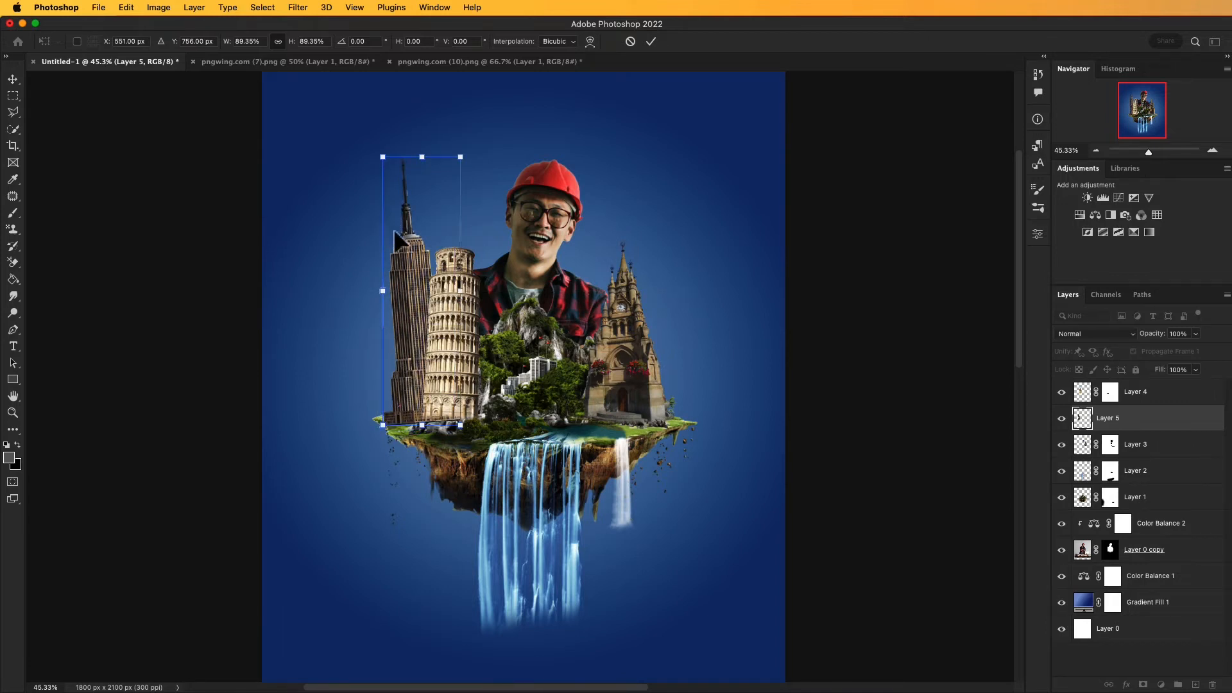
left_click_drag(383, 157, 383, 155)
left_click_drag(427, 271, 411, 277)
left_click_drag(519, 371, 527, 368)
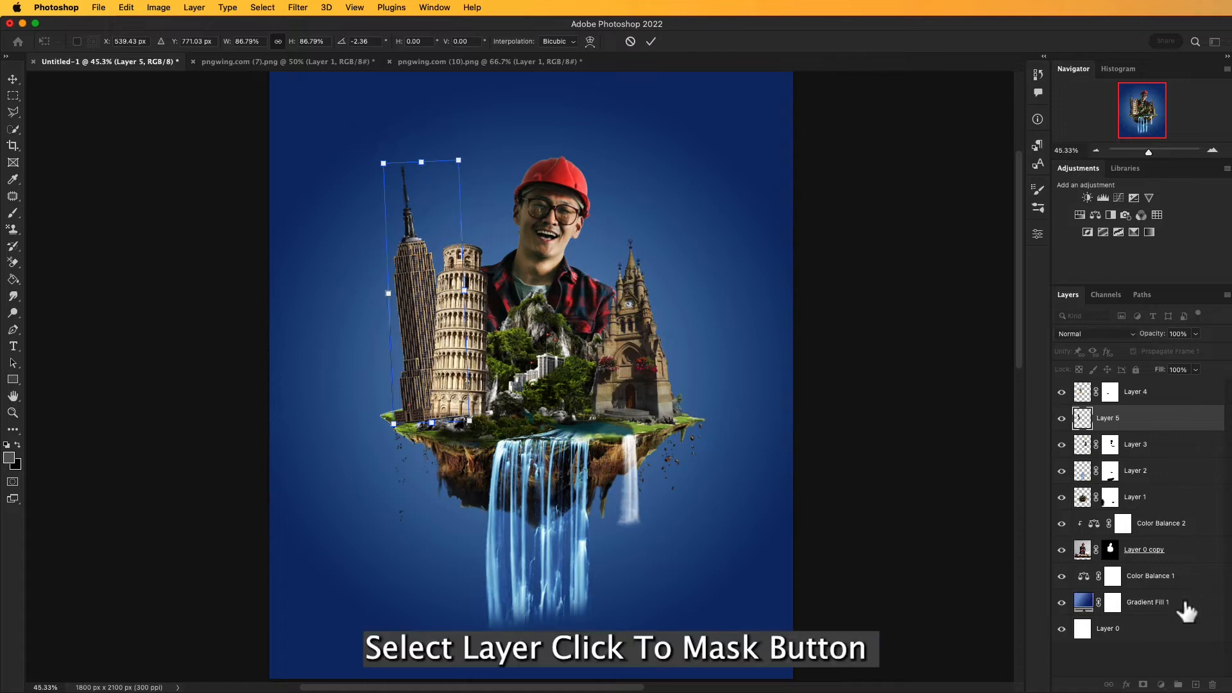
key("Return")
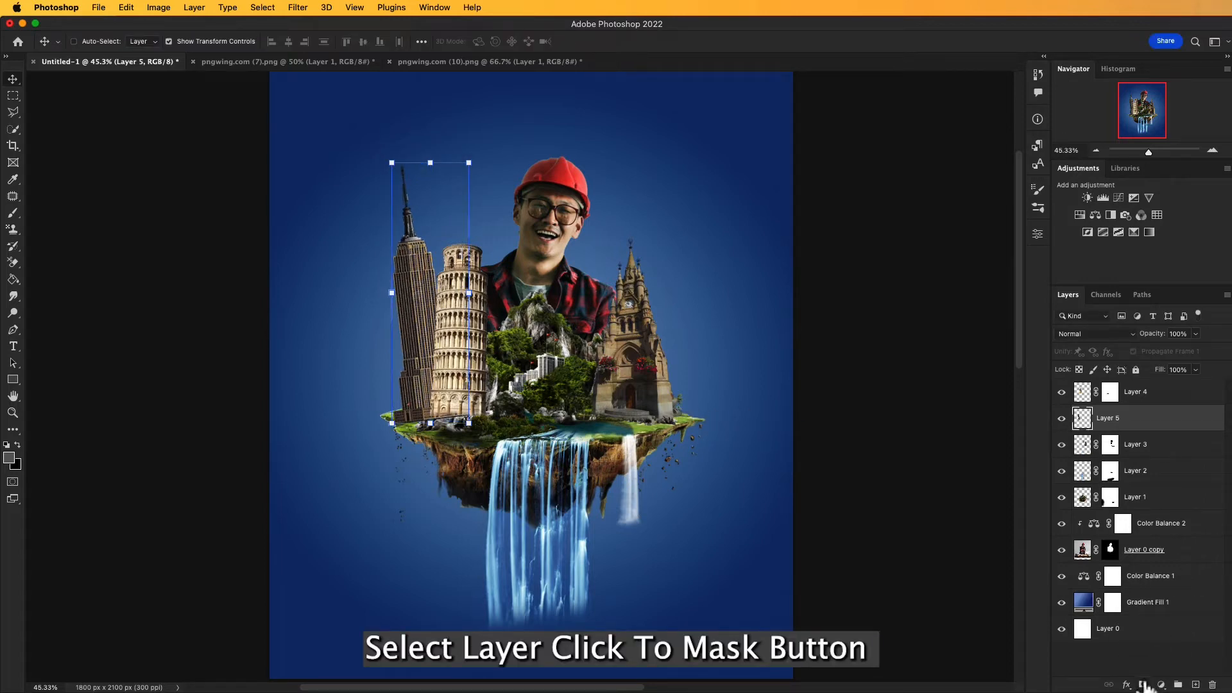
Step: Add a layer mask to the skyscraper and paint black along its base with the 50 px brush to blend it into the grass and rocks
left_click(1143, 686)
key("z")
left_click(461, 413)
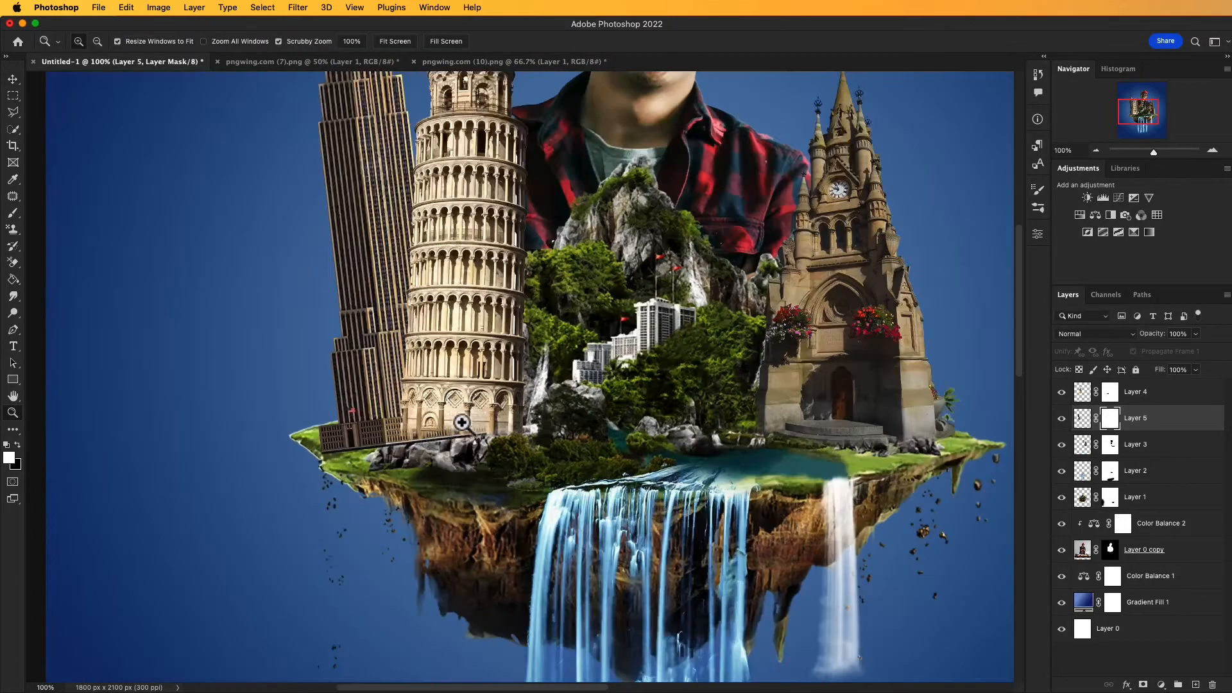
left_click(455, 439)
left_click(410, 437)
key("v")
left_click_drag(420, 457, 603, 470)
left_click_drag(497, 457, 518, 468)
key("b")
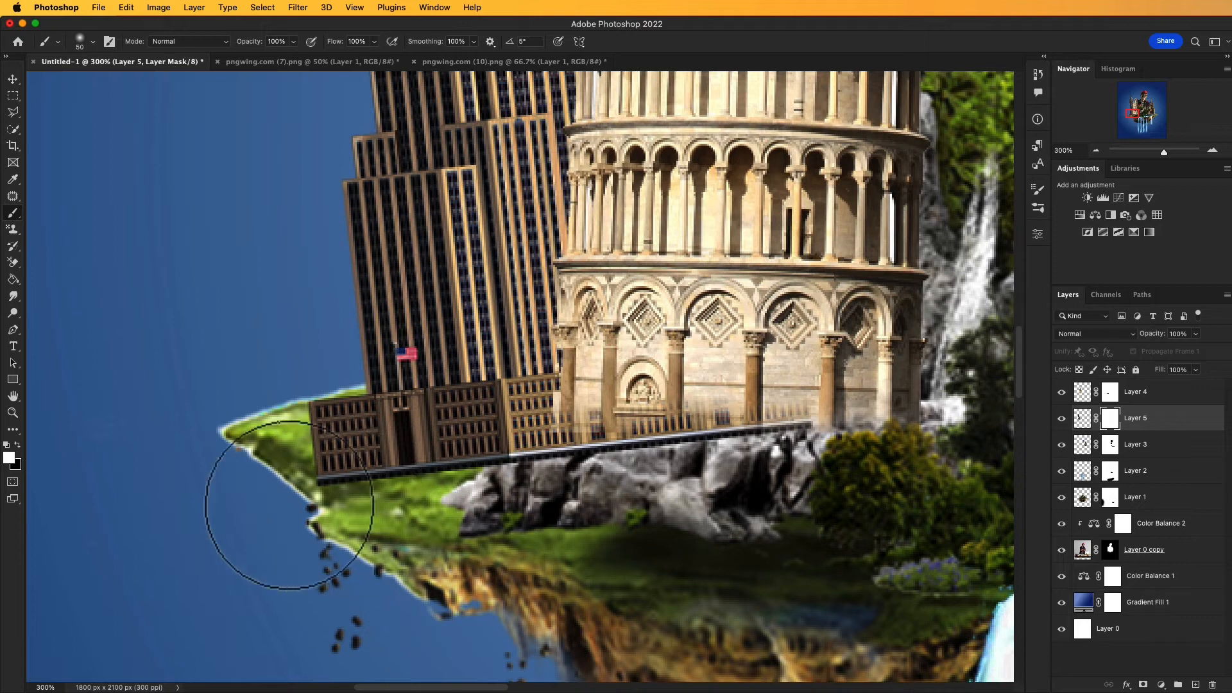
left_click(17, 444)
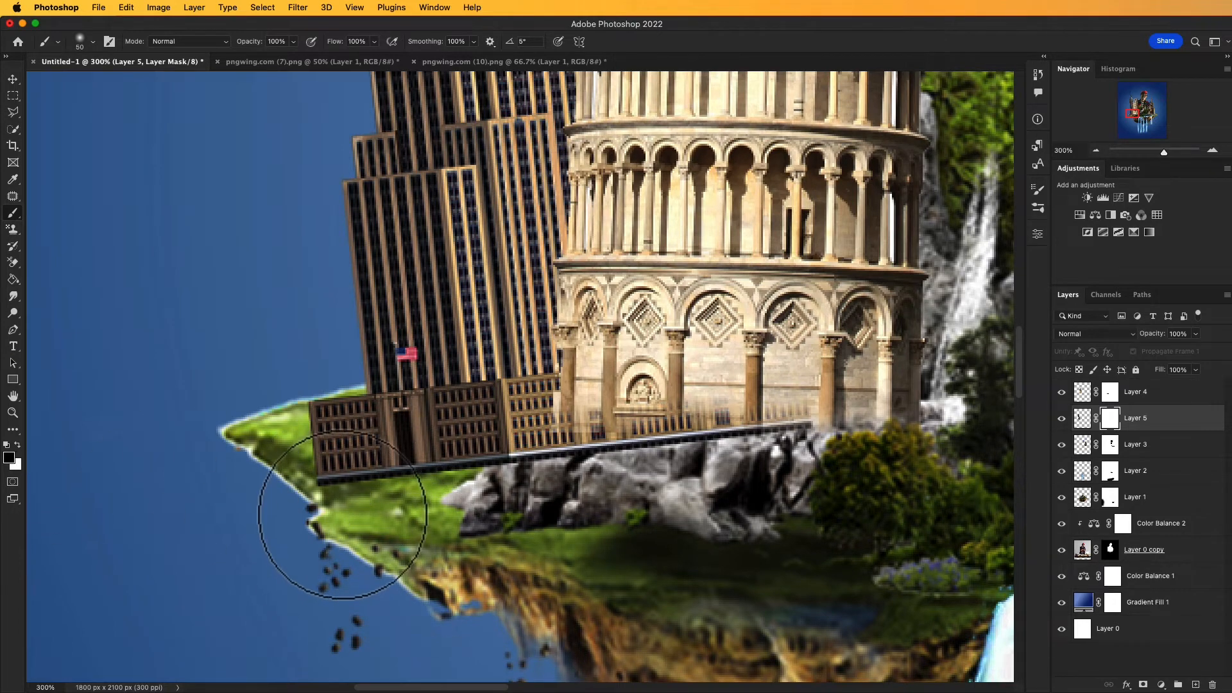
mouse_move(308, 522)
left_mouse_down()
mouse_move(505, 498)
mouse_move(329, 536)
mouse_move(499, 501)
mouse_move(384, 516)
mouse_move(377, 526)
mouse_move(725, 470)
mouse_move(661, 454)
mouse_move(674, 473)
mouse_move(743, 399)
mouse_move(731, 393)
mouse_move(693, 446)
mouse_move(648, 398)
mouse_move(641, 425)
mouse_move(652, 417)
mouse_move(619, 434)
mouse_move(616, 458)
mouse_move(606, 439)
mouse_move(719, 467)
mouse_move(606, 471)
mouse_move(513, 513)
left_mouse_up()
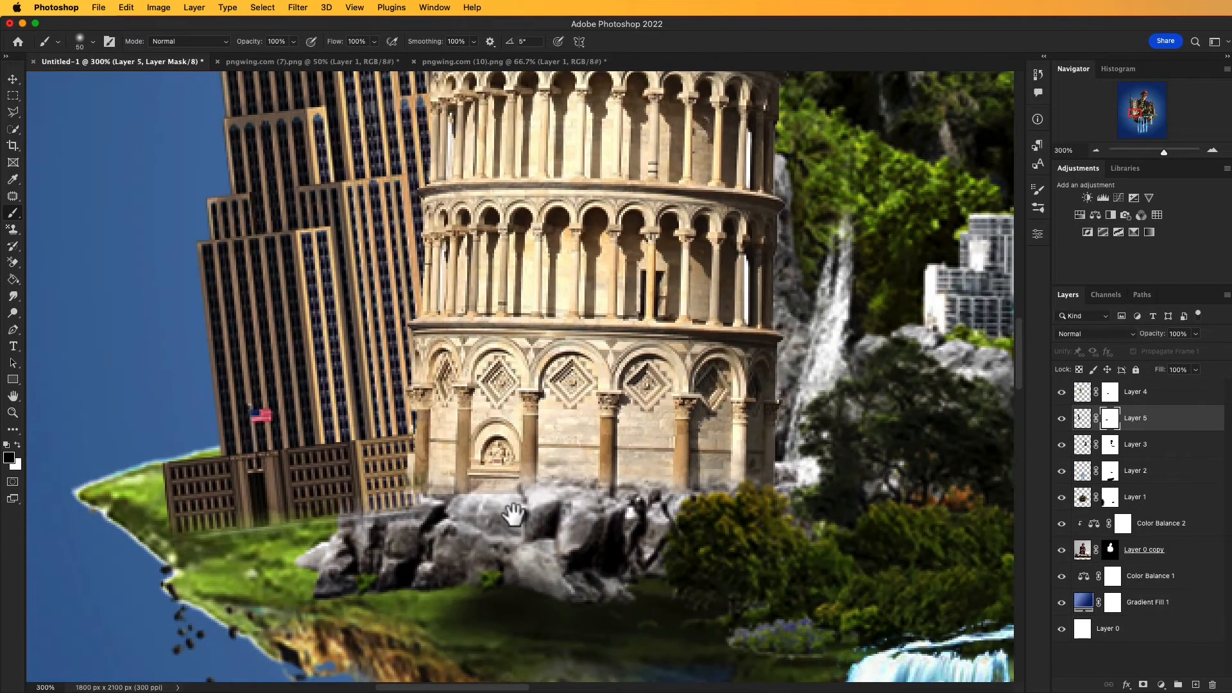
key("super+0")
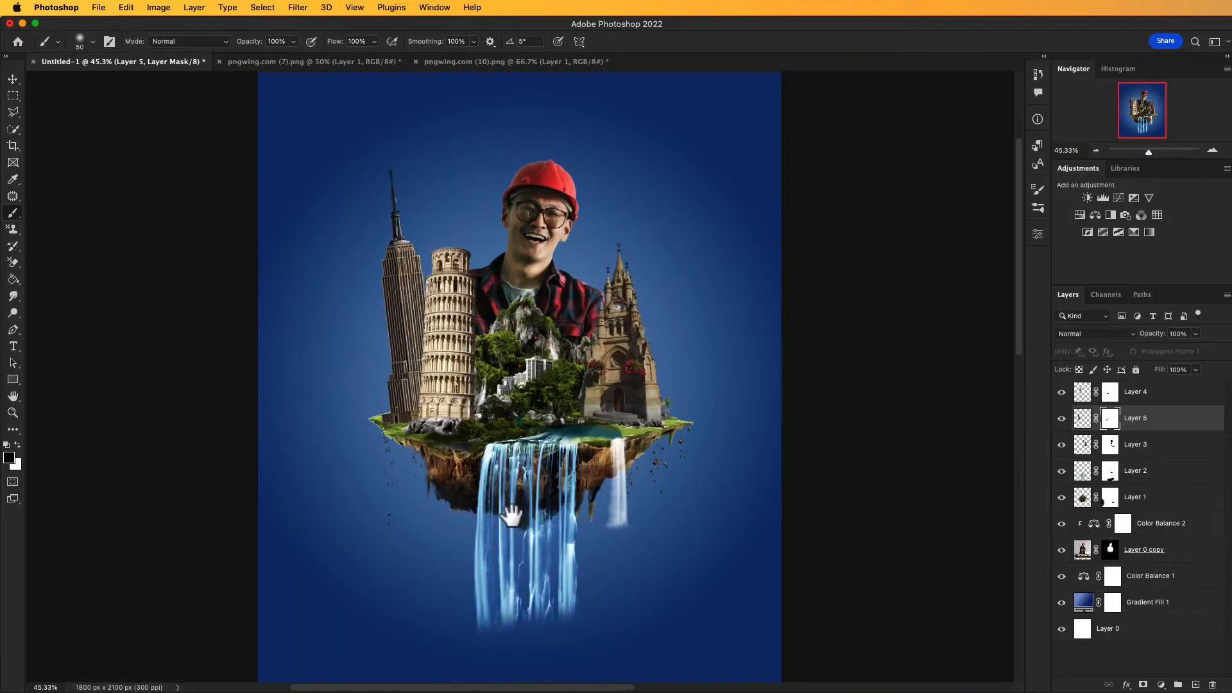
left_click_drag(512, 516, 523, 509)
left_click_drag(346, 466, 379, 454)
key("super+minus")
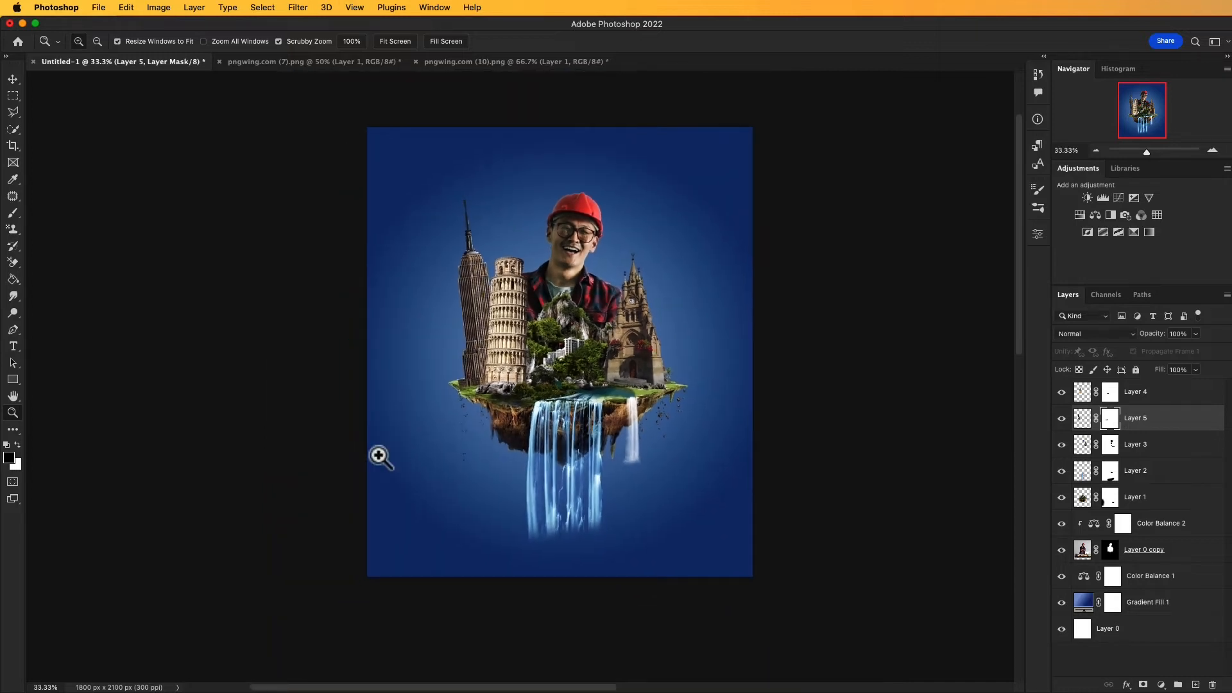
key("v")
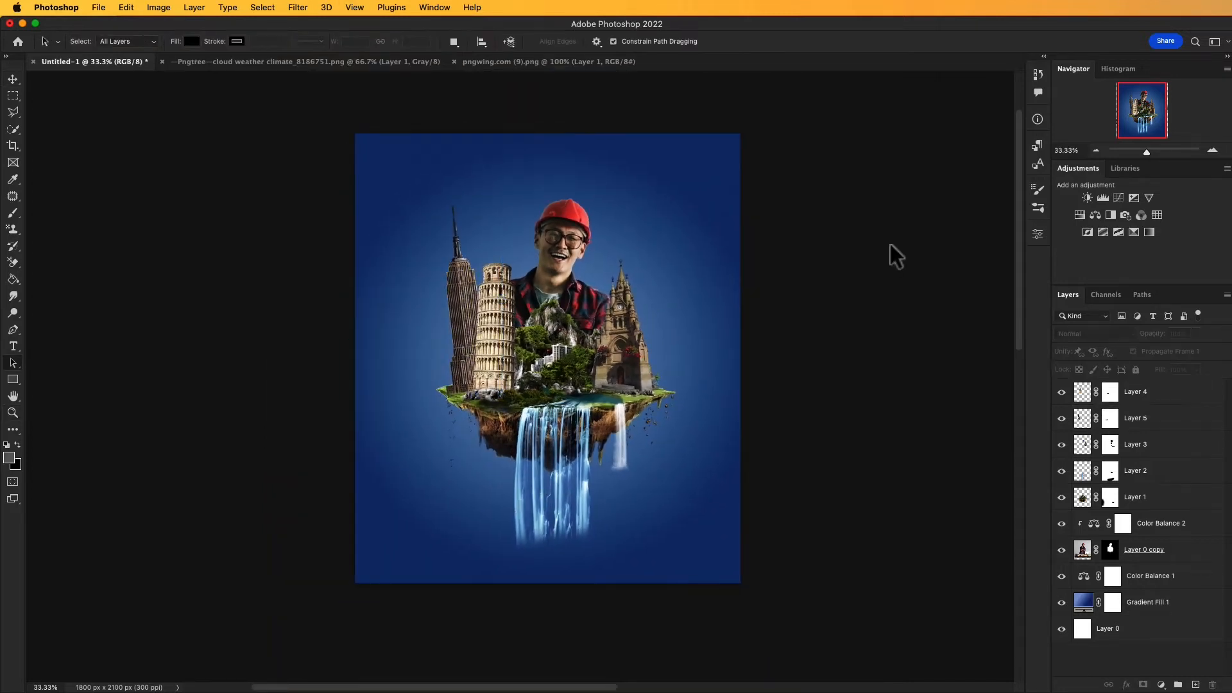
Step: Bring the cloud from the Pngtree cloud image into the poster, scale it to 42.13% and place it over the clock tower's upper part
left_click(467, 64)
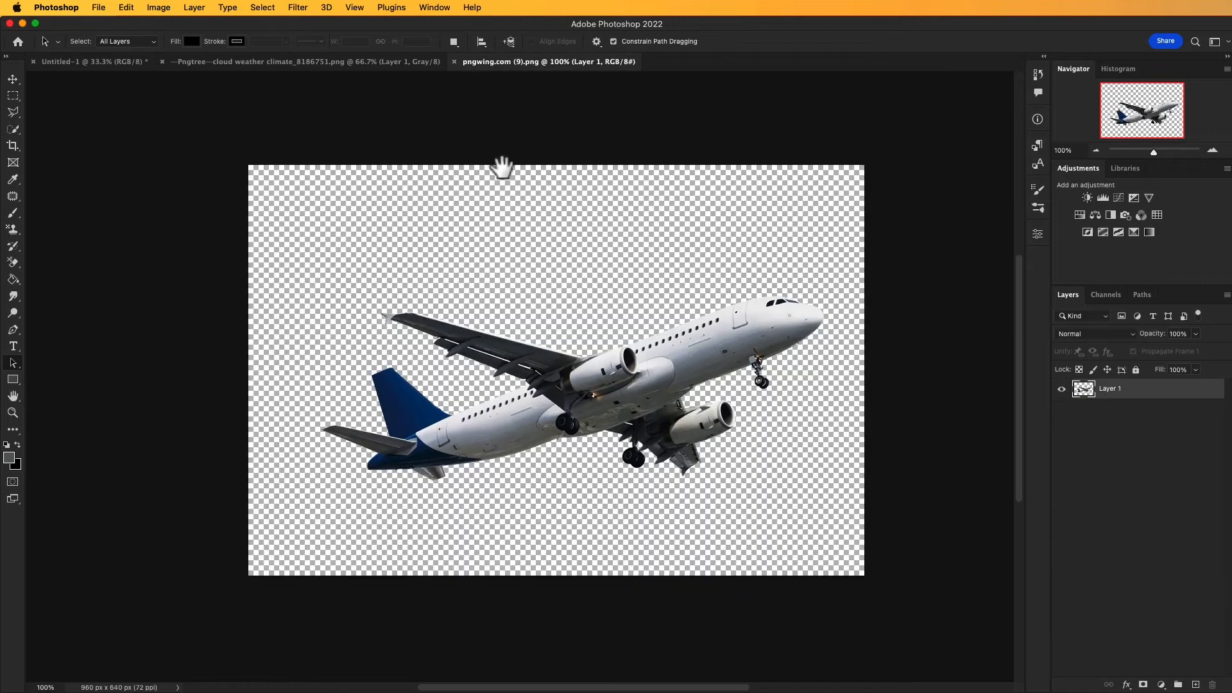
left_click(383, 64)
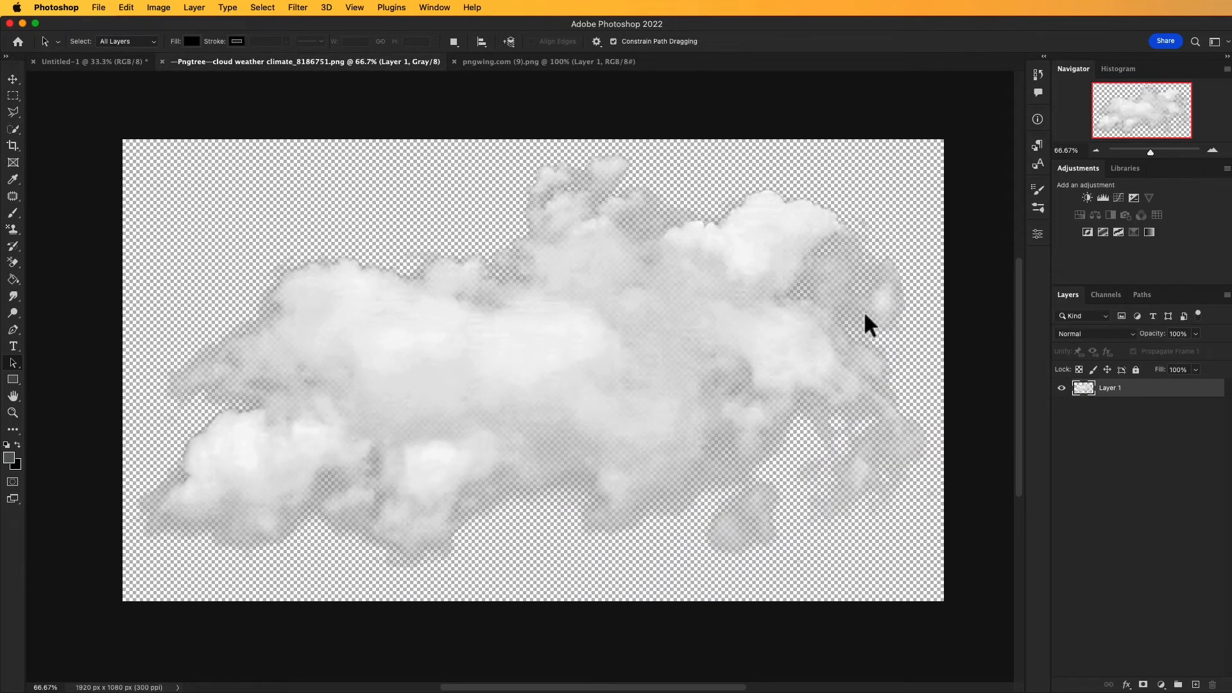
left_click_drag(568, 347, 621, 257)
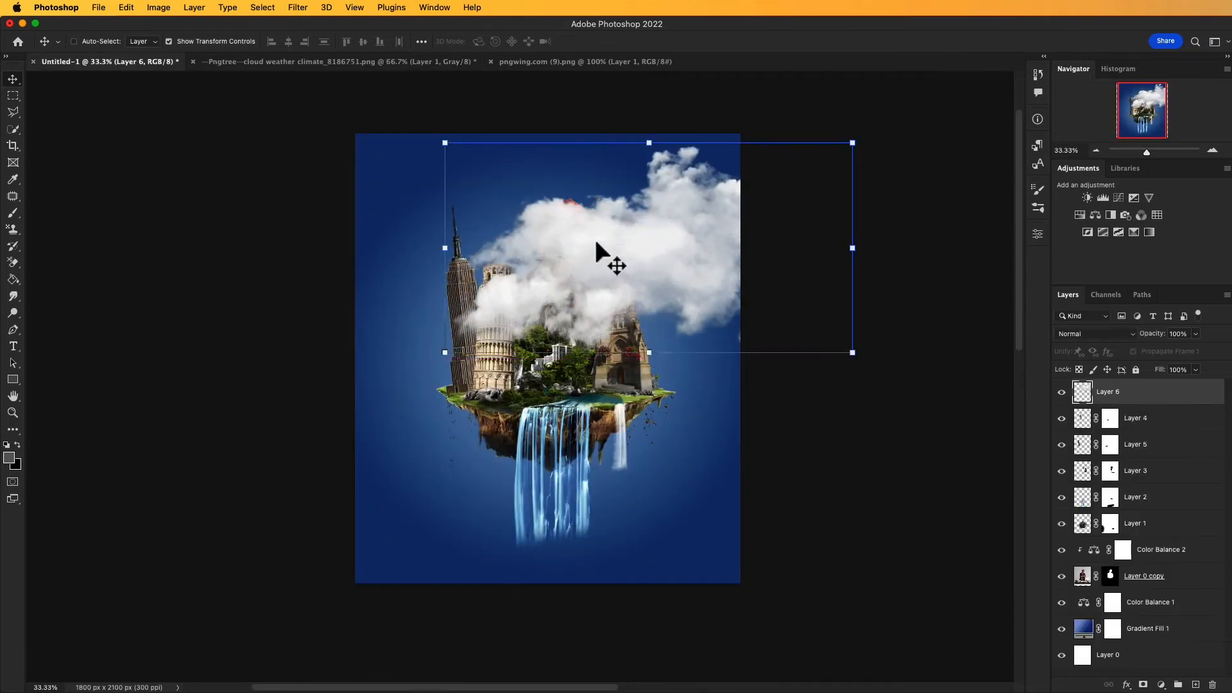
left_click_drag(853, 140, 743, 199)
left_click_drag(668, 234, 619, 265)
left_click_drag(753, 203, 690, 236)
left_click_drag(600, 284, 646, 273)
left_click_drag(739, 226, 719, 237)
left_click_drag(654, 274, 658, 275)
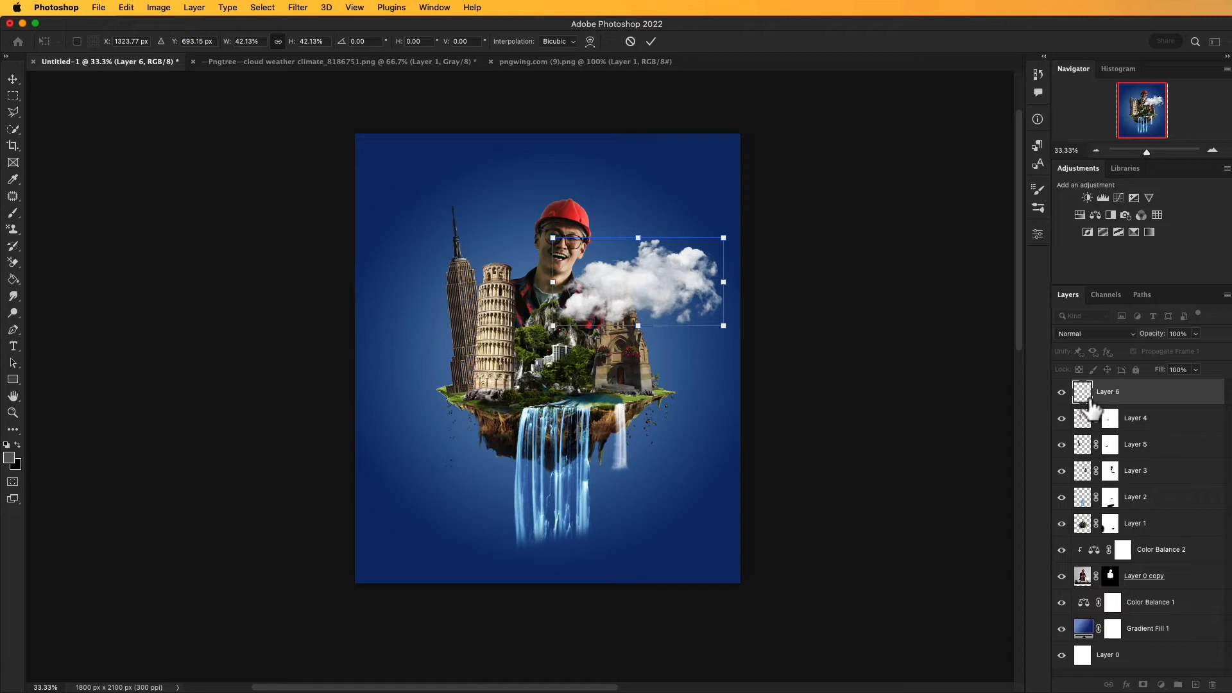
left_click_drag(1085, 418, 1107, 497)
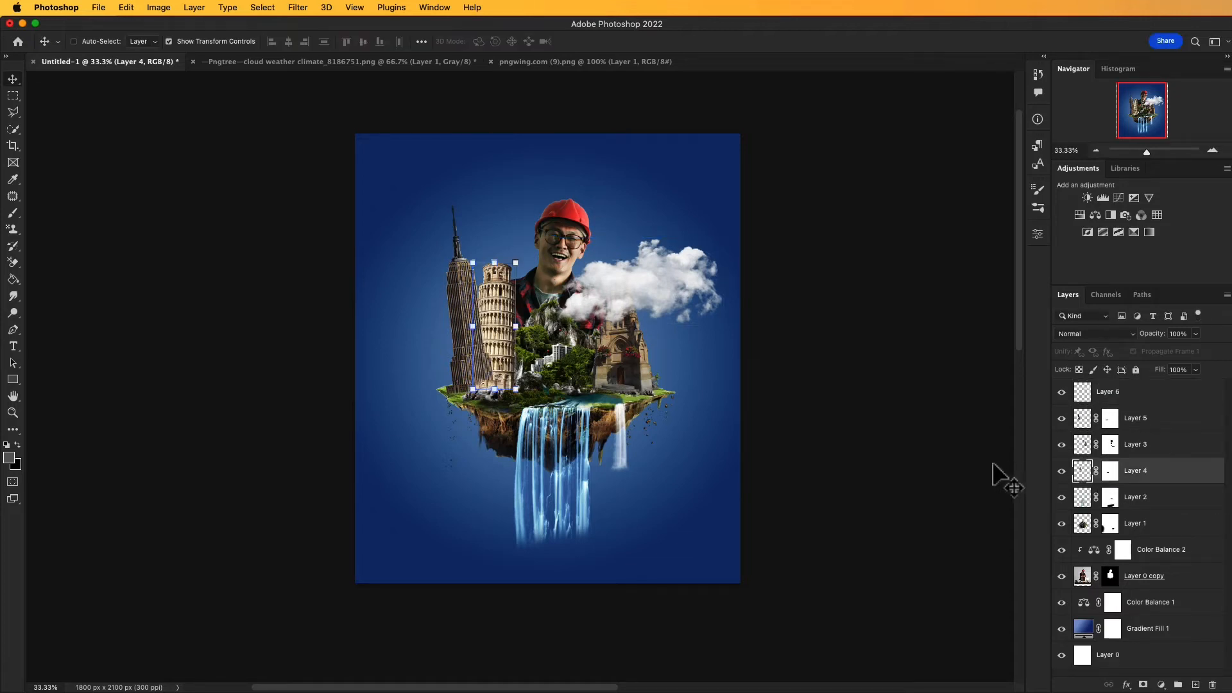
left_click_drag(1083, 475, 1102, 543)
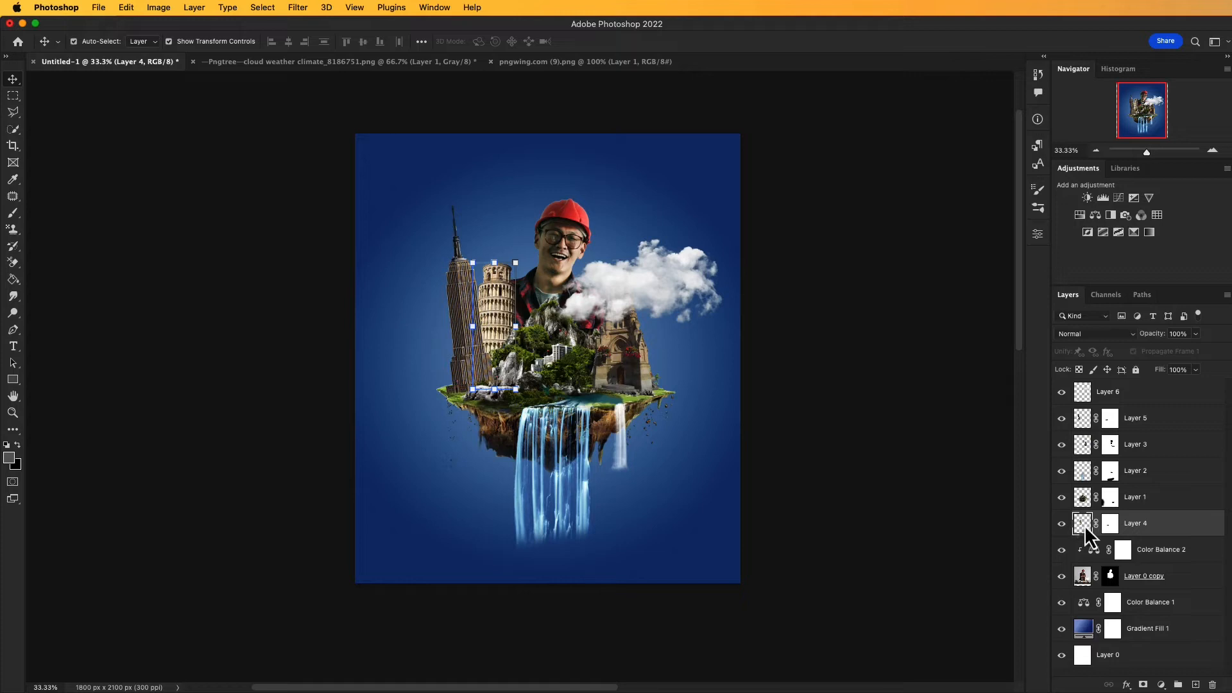
key("super+bracketright")
key("super+bracketright")
key("super+bracketright")
key("super+bracketright")
left_click_drag(1084, 530, 1080, 528)
Step: Identify the cloud and tower layers by toggling their visibility, order the cloud beneath the clock tower and shift it slightly right
left_click(1061, 391)
left_click(1062, 392)
left_click(1083, 393)
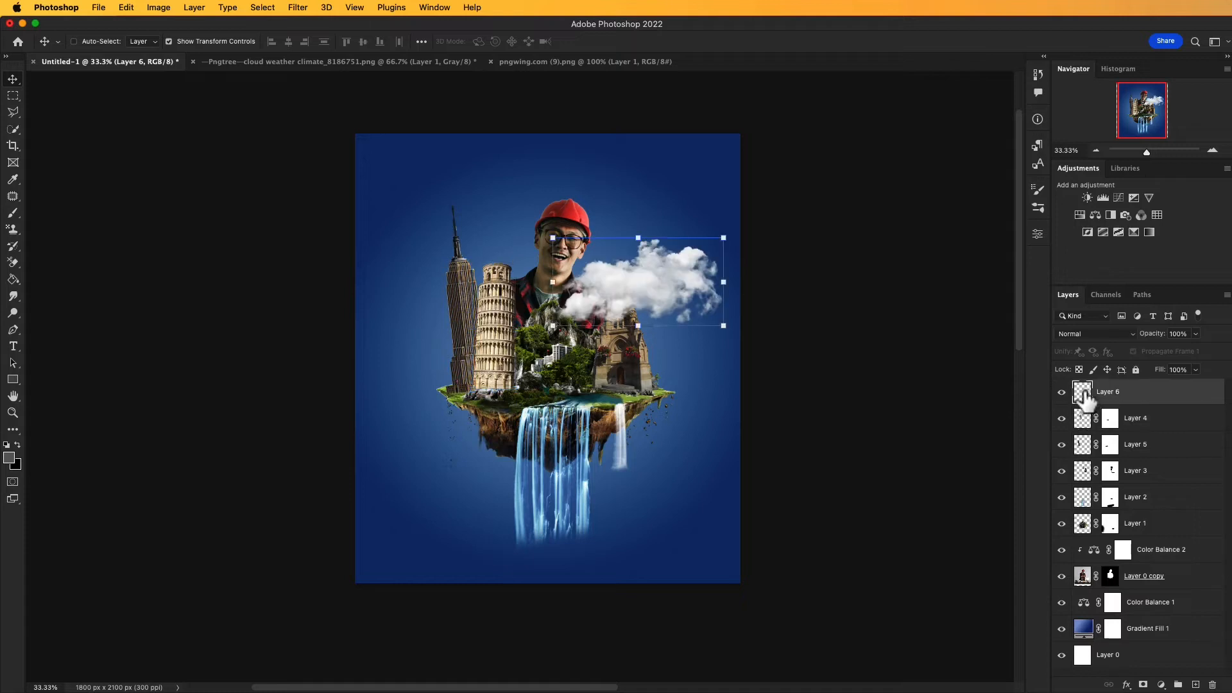
left_click(1062, 445)
left_click(1062, 445)
left_click(1061, 472)
left_click(1061, 472)
left_click_drag(1084, 396, 1099, 479)
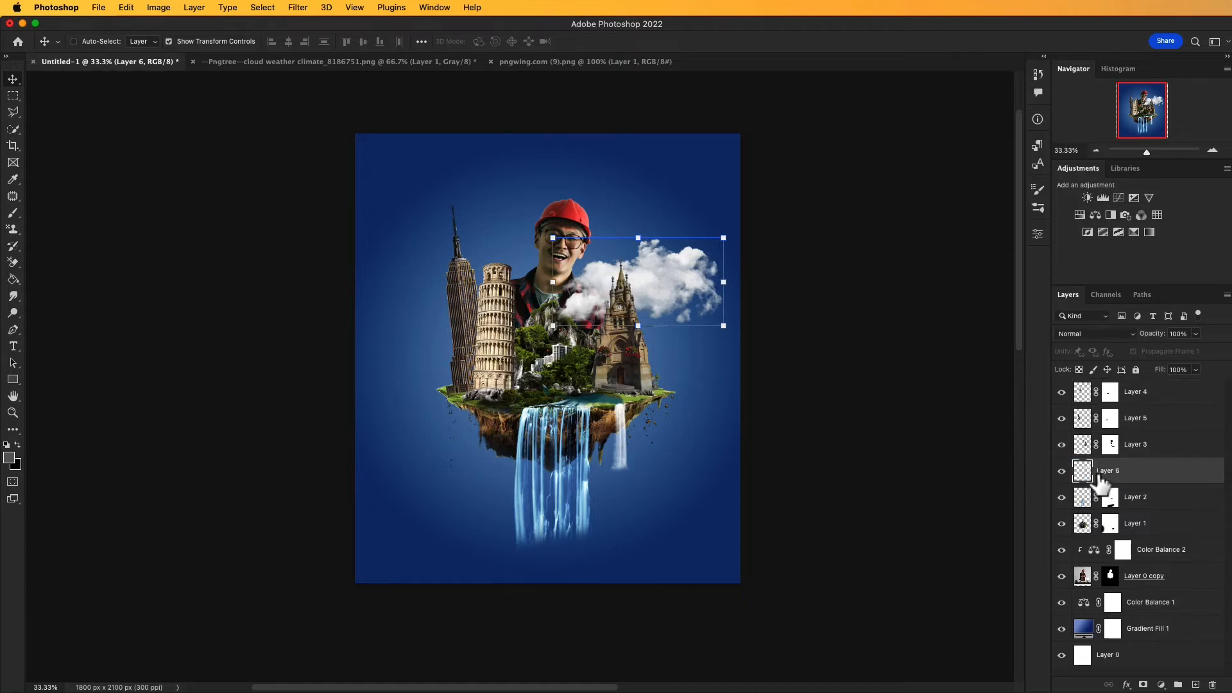
left_click_drag(708, 408, 719, 408)
left_click_drag(680, 292, 680, 290)
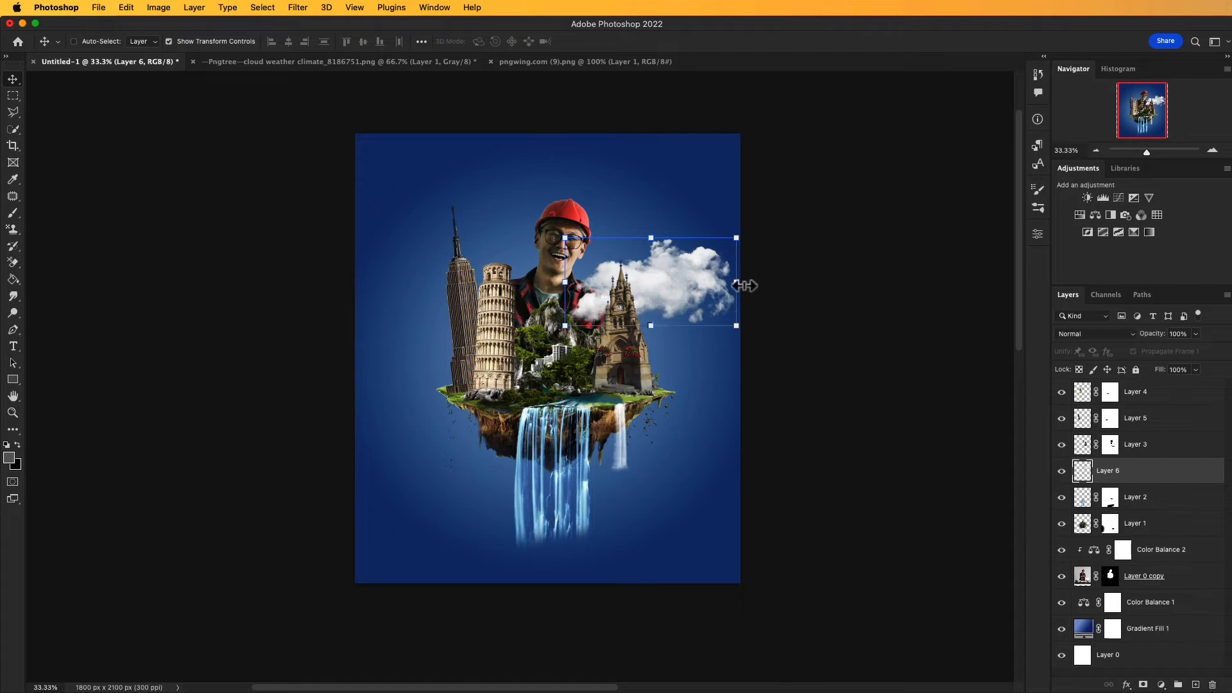
key("a")
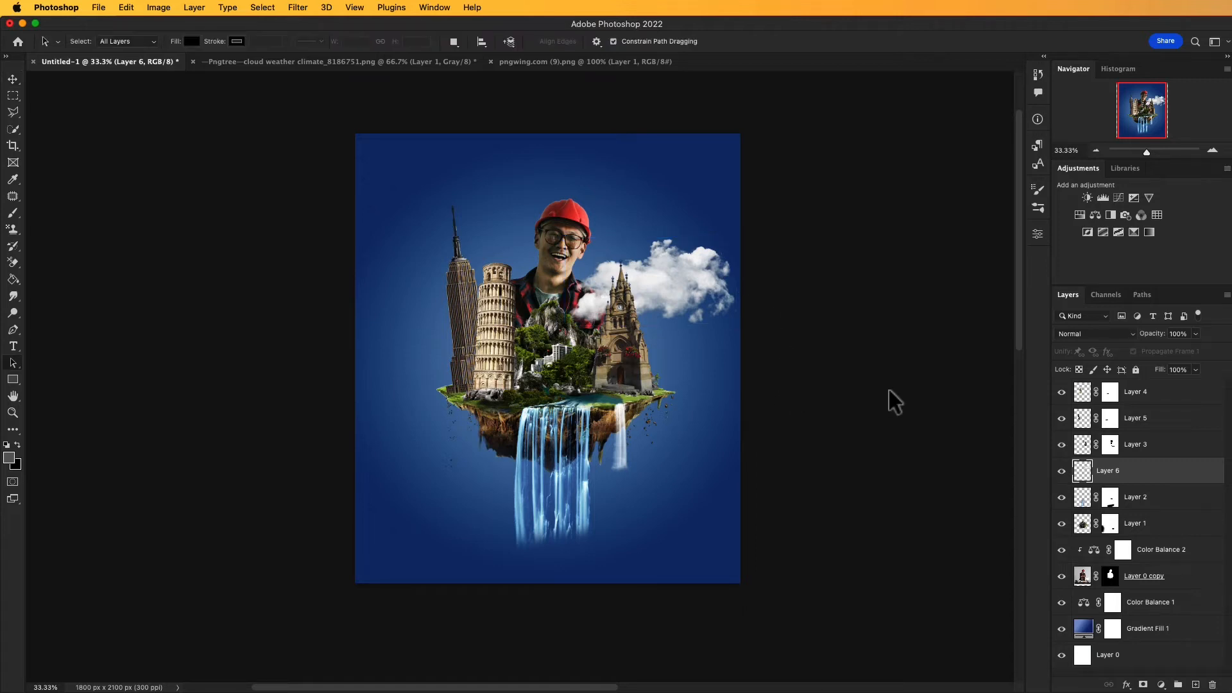
Step: Duplicate the cloud layer and move the copy to the man's left side, behind the skyscraper and the leaning tower
right_click(1082, 477)
left_click(988, 462)
right_click(1116, 471)
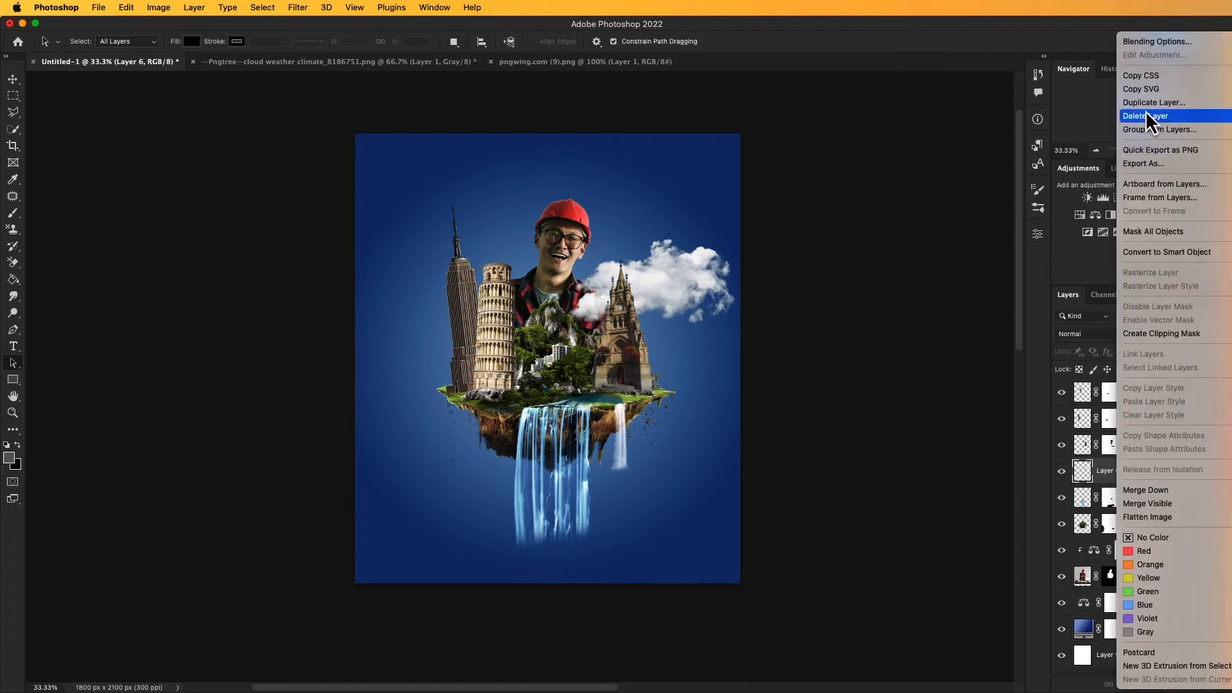
key("Return")
left_click(937, 313)
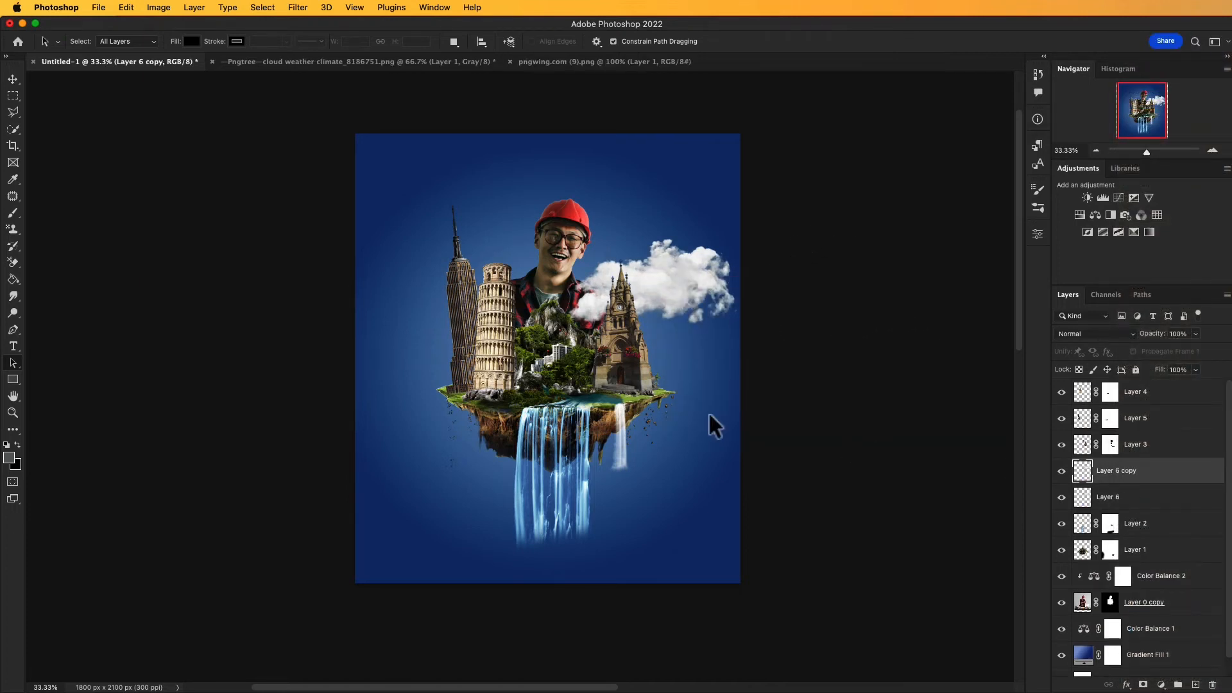
key("v")
left_click_drag(661, 273, 488, 255)
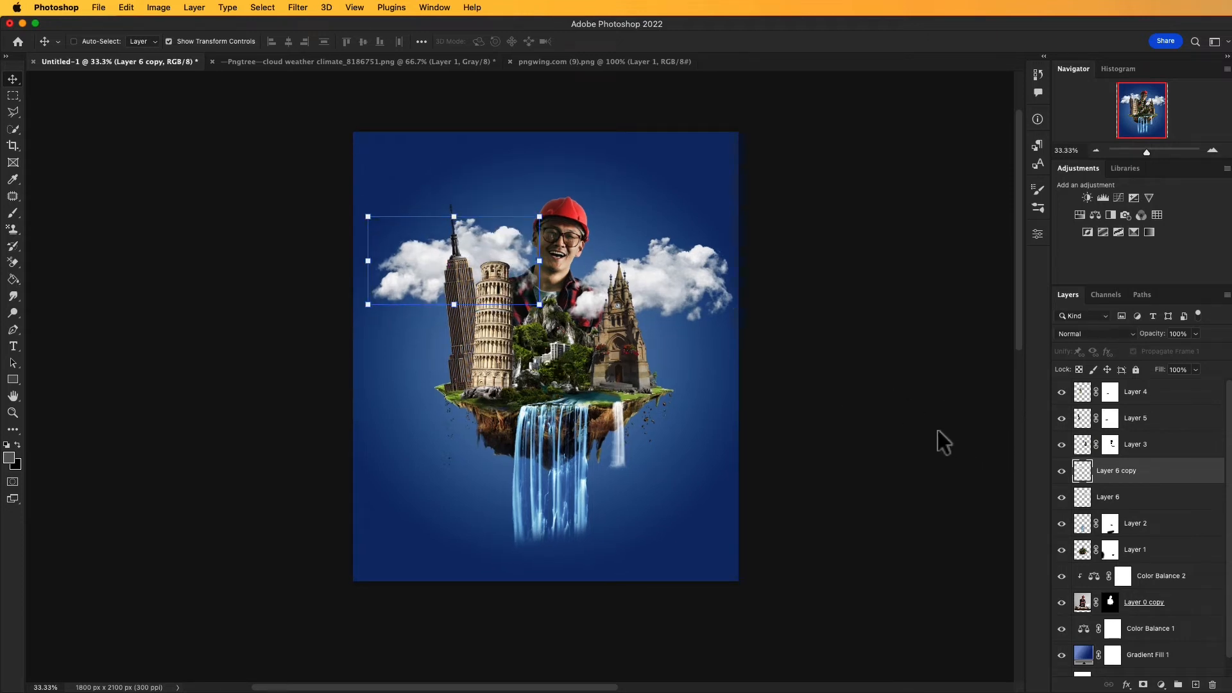
key("a")
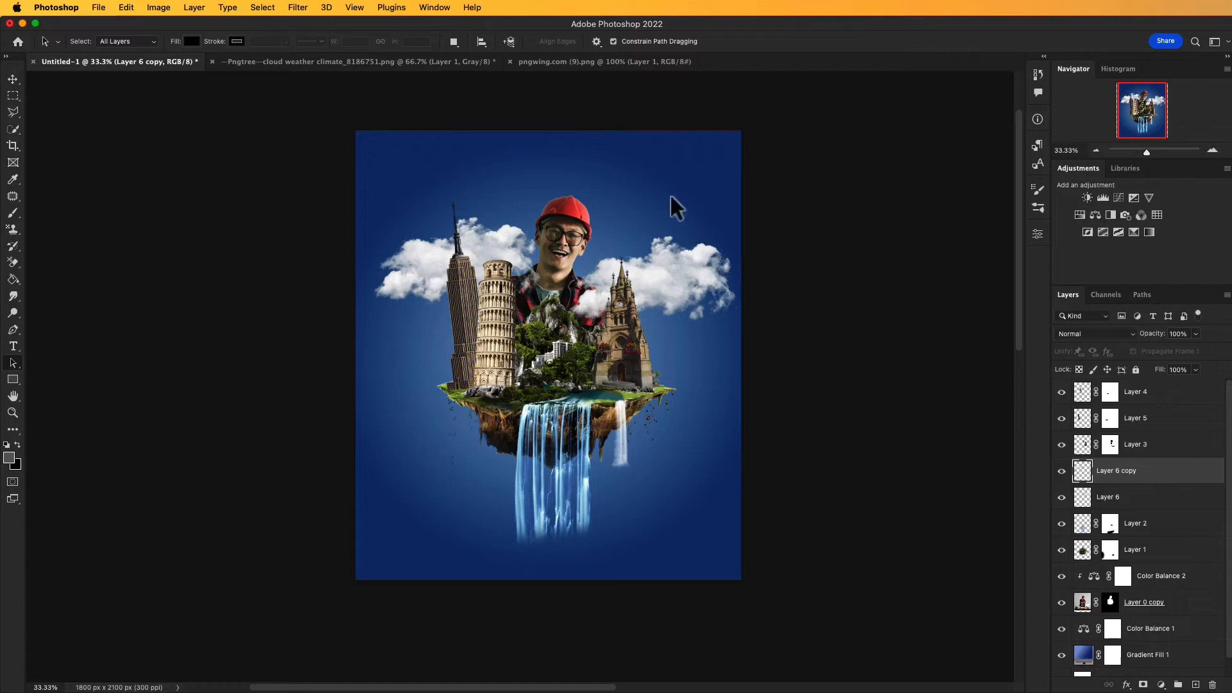
Step: Bring the airplane from the pngwing.com (9) image into the poster, above the cloud by the clock tower
left_click(384, 68)
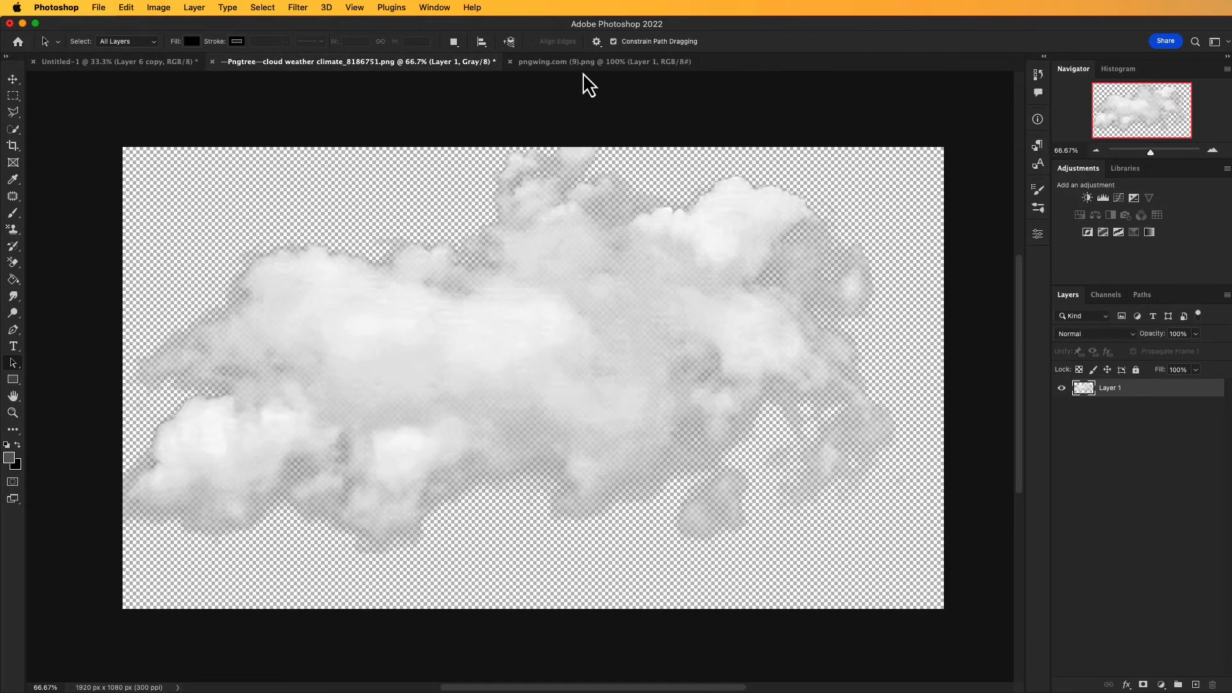
left_click(588, 63)
left_click_drag(638, 280, 626, 274)
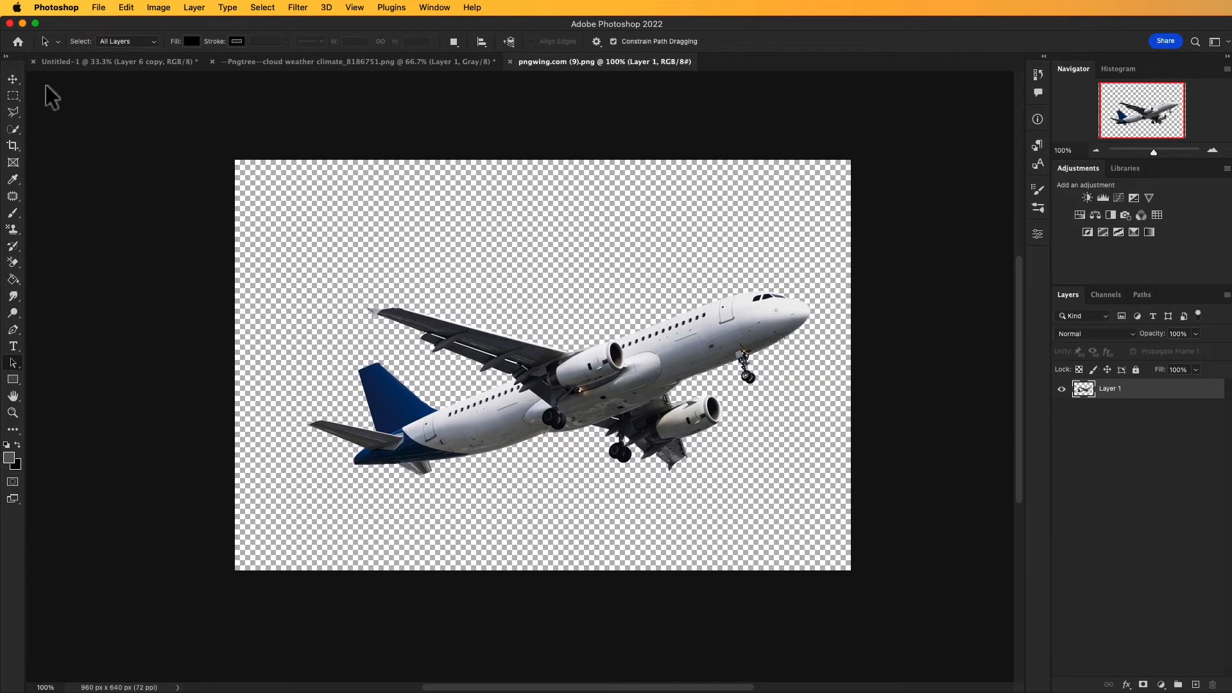
left_click(12, 78)
left_click_drag(559, 372, 658, 226)
Step: Scale the airplane down slightly and position it beside the man's hard hat, just over the clock tower's cloud
left_click_drag(739, 190, 716, 202)
left_click_drag(643, 225, 657, 237)
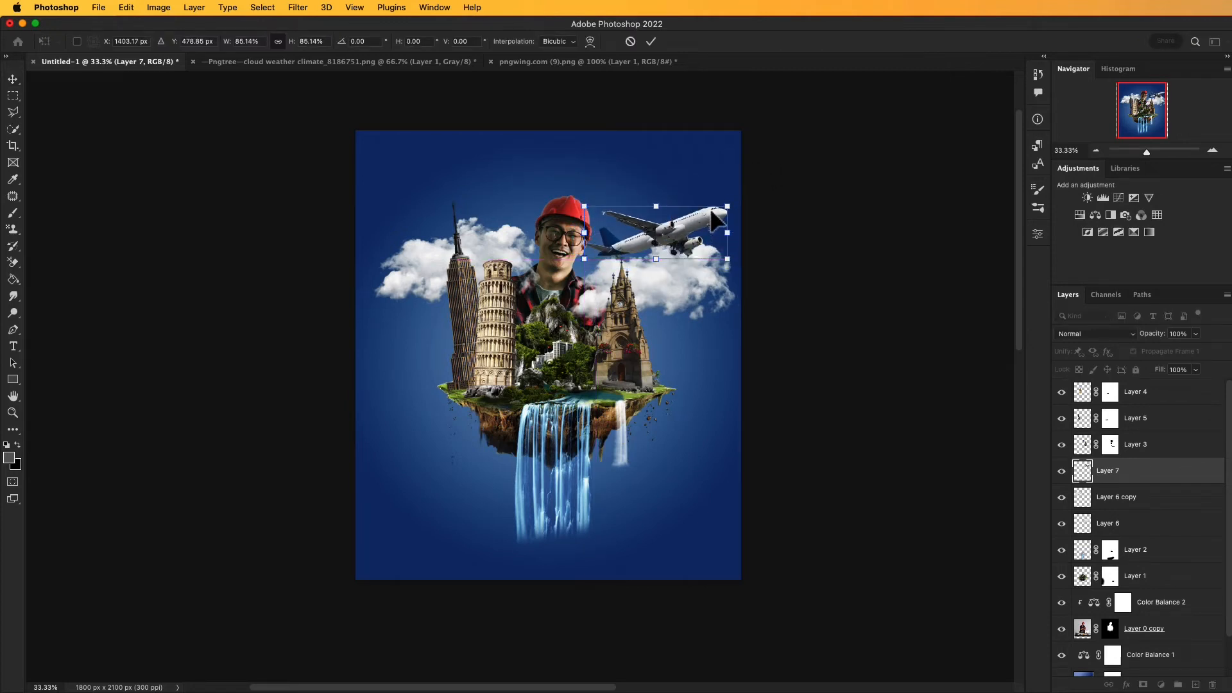
key("Return")
left_click_drag(583, 206, 592, 210)
left_click_drag(654, 246, 658, 244)
left_click(651, 41)
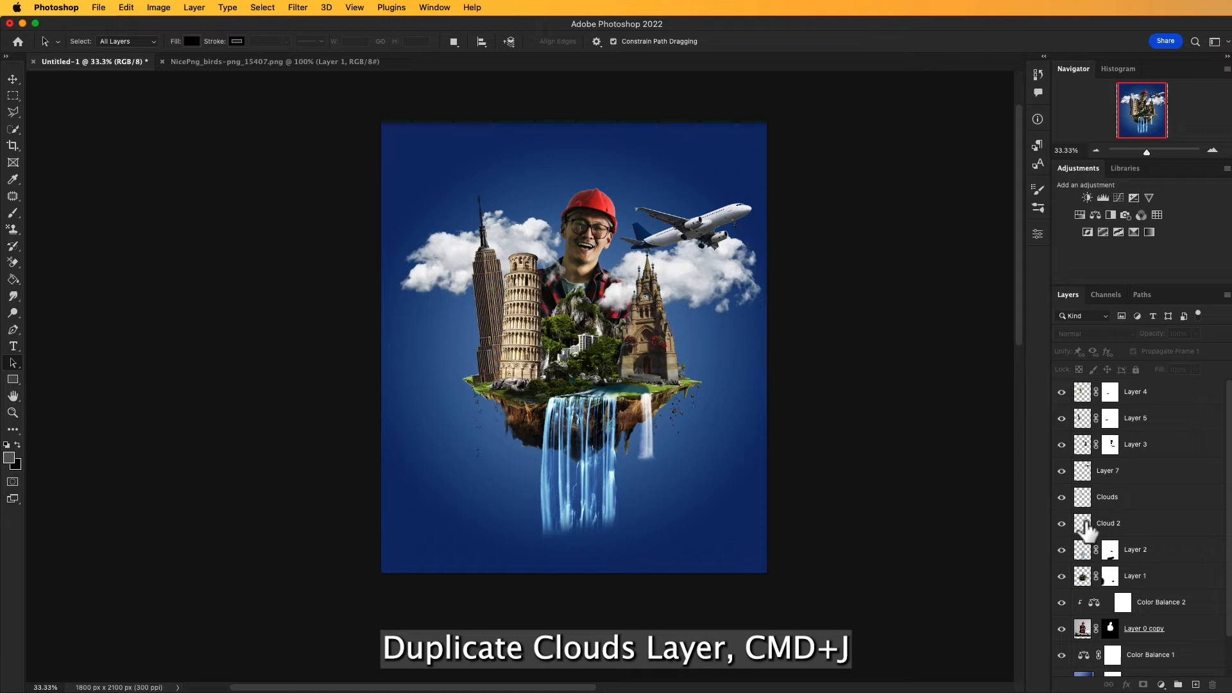
Step: Duplicate the Cloud 2 layer and order the copy beneath the floating island's Layer 1
left_click(1087, 528)
right_click(1083, 528)
left_click(1026, 528)
key("super+j")
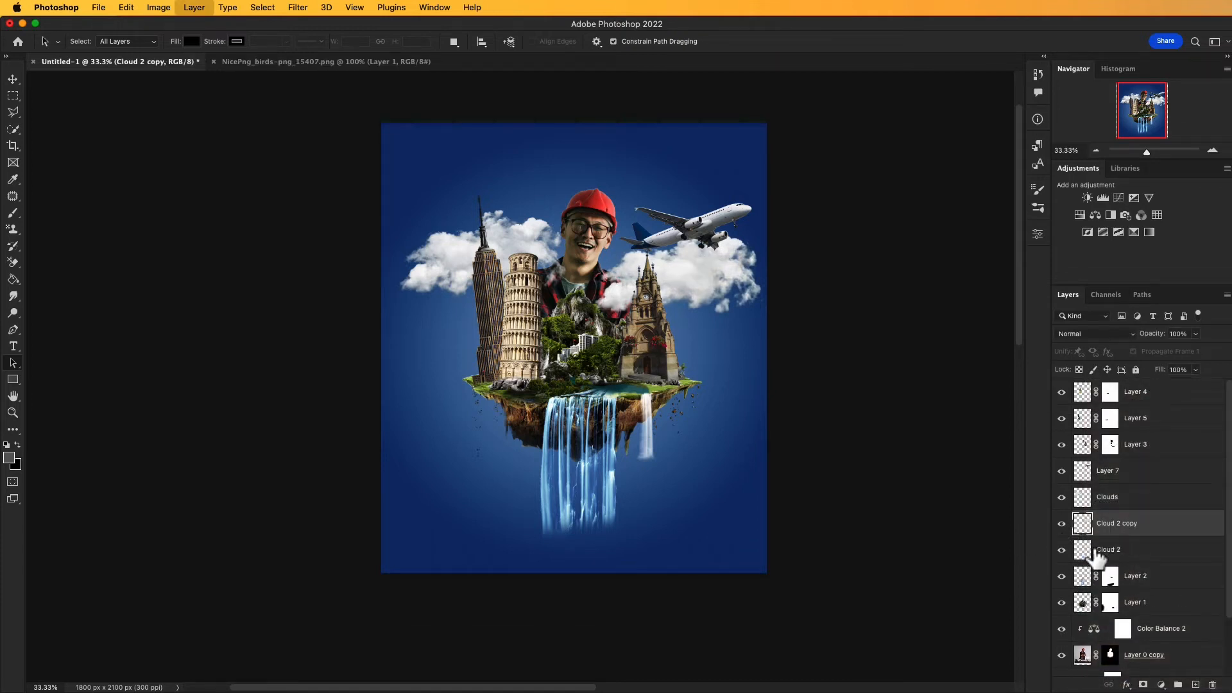
left_click_drag(1113, 528, 1108, 589)
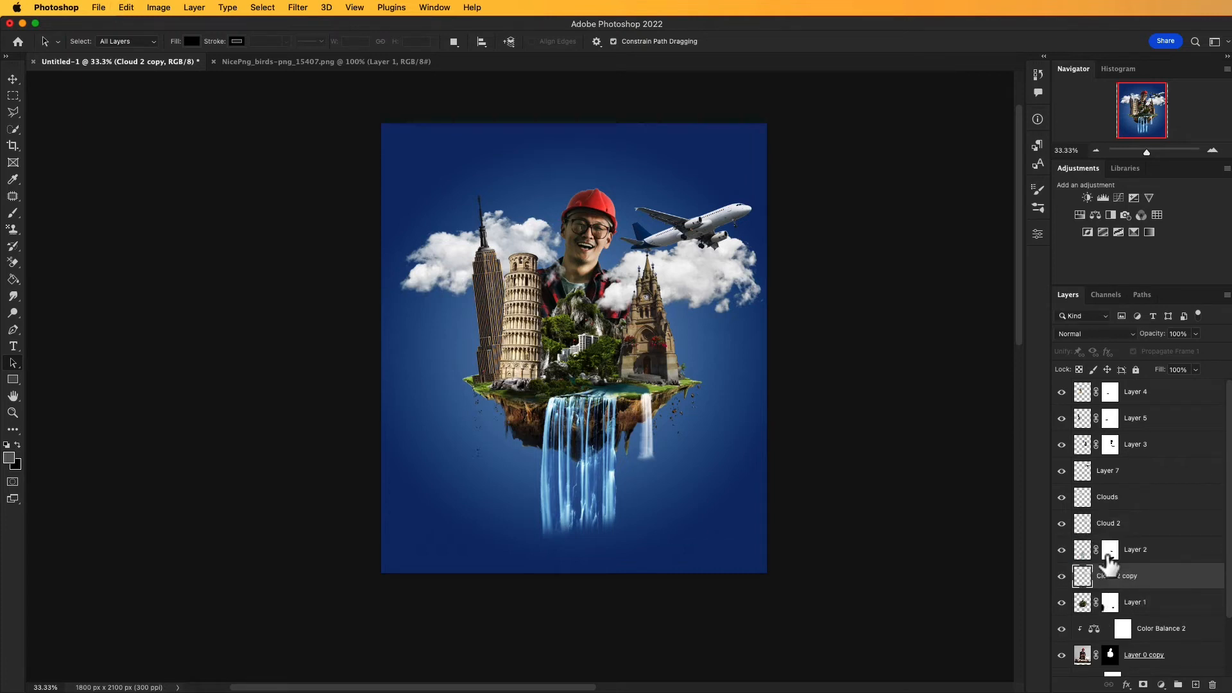
left_click_drag(1109, 581, 1111, 617)
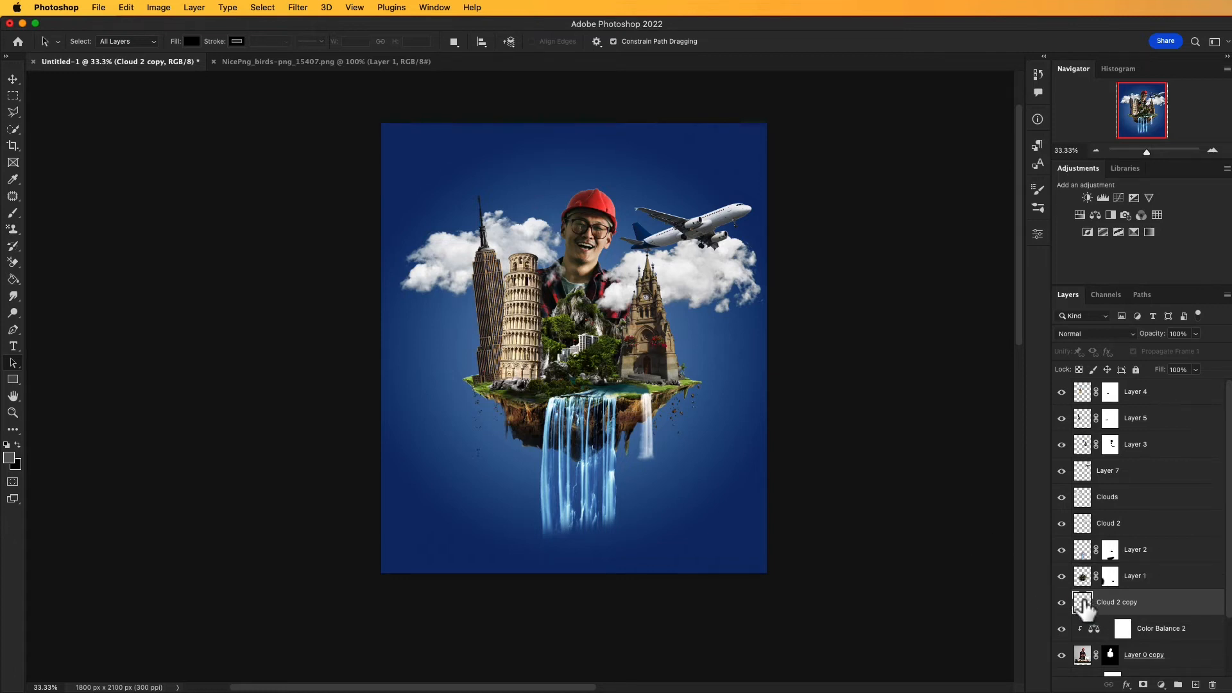
Step: Move the Cloud 2 copy down behind the island's right underside and flip it horizontally
key("v")
left_click_drag(692, 285, 694, 417)
left_click(129, 8)
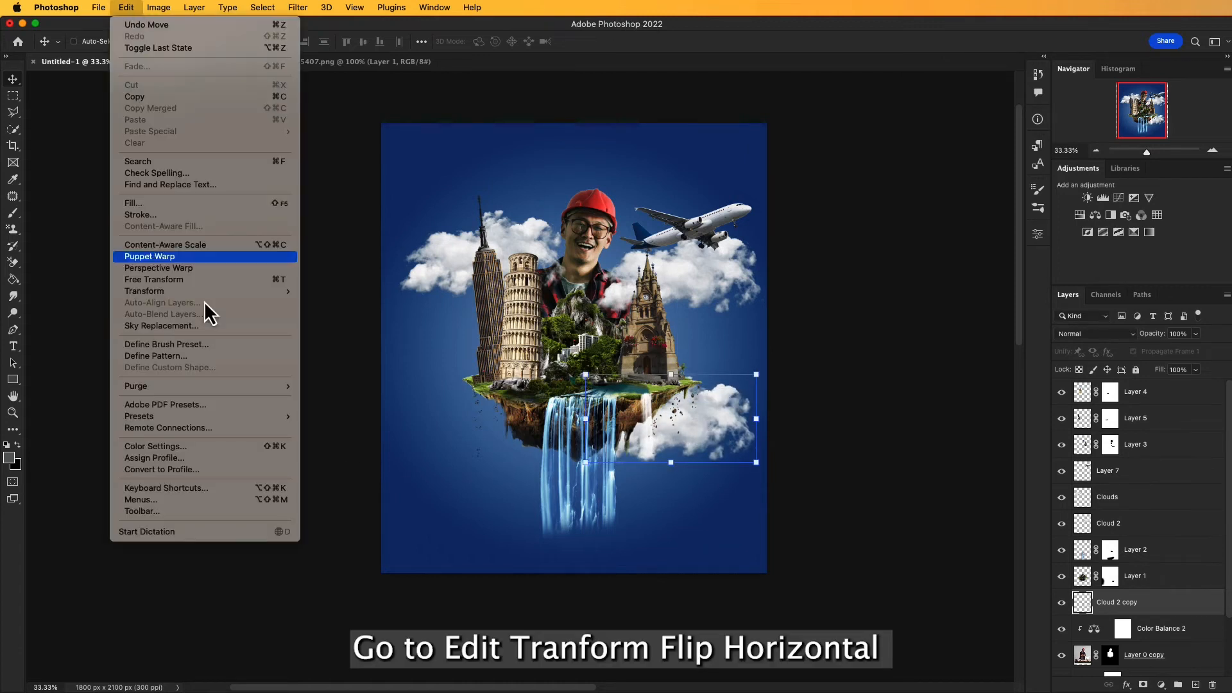
mouse_move(283, 292)
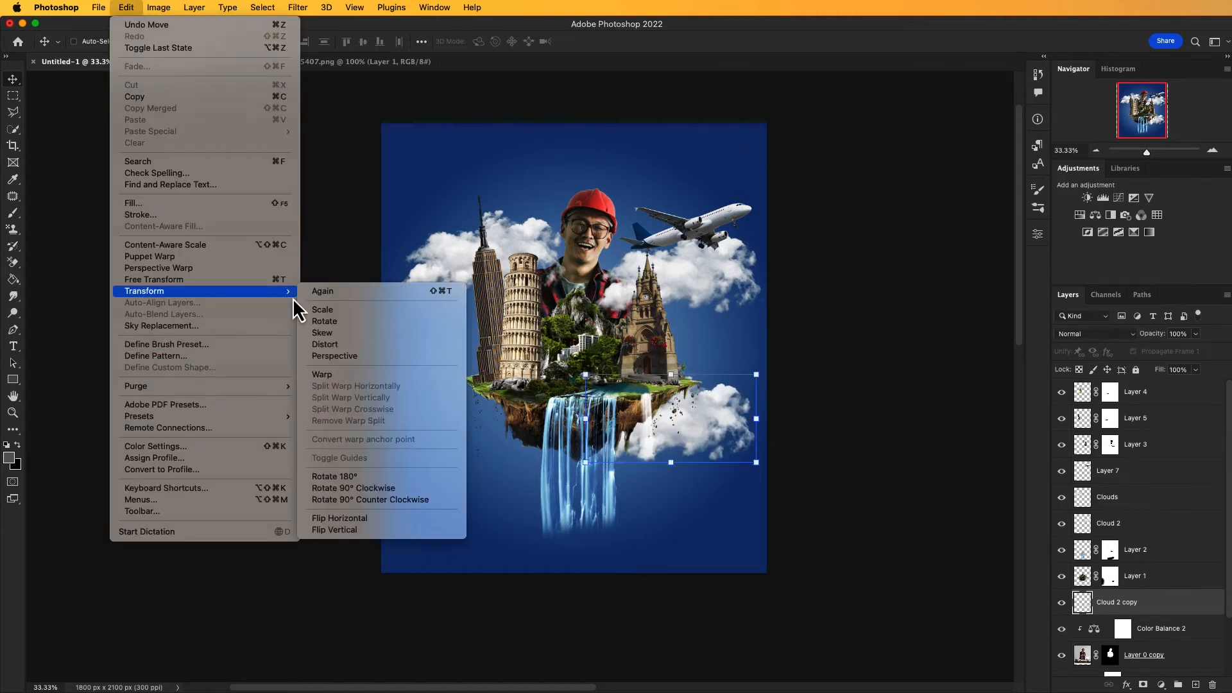
left_click(378, 518)
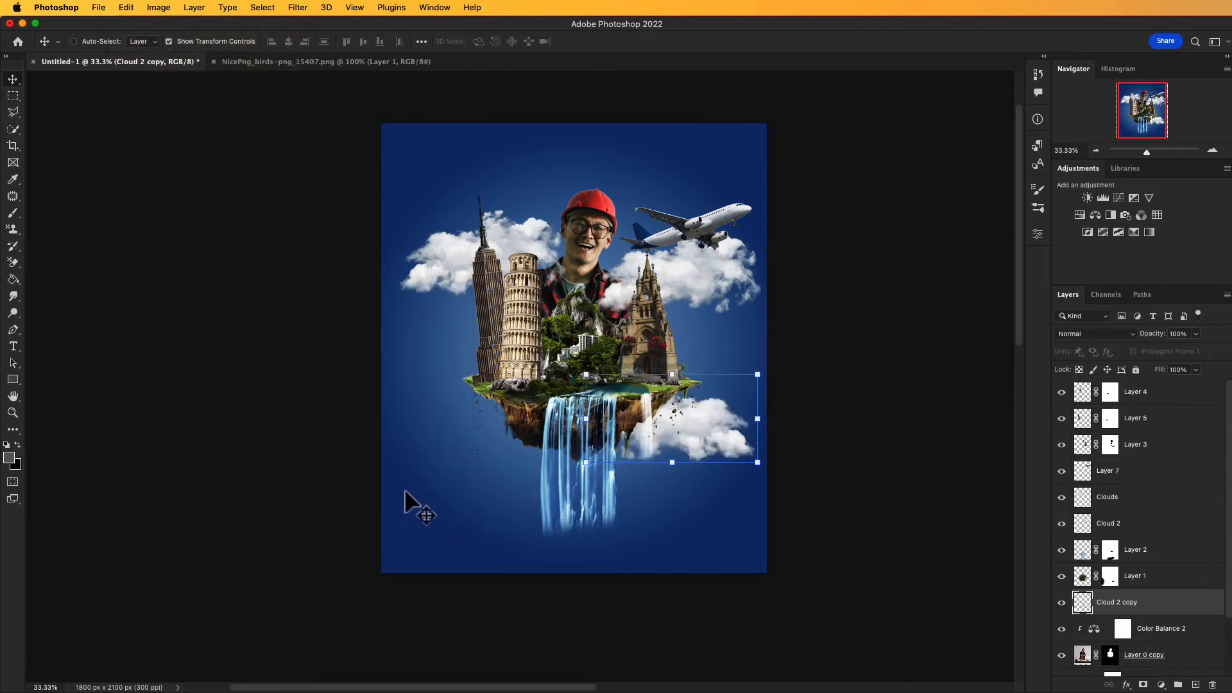
Step: Scale the lower-right cloud down slightly and shift it closer to the island's rocky underside
left_click_drag(402, 472, 420, 467)
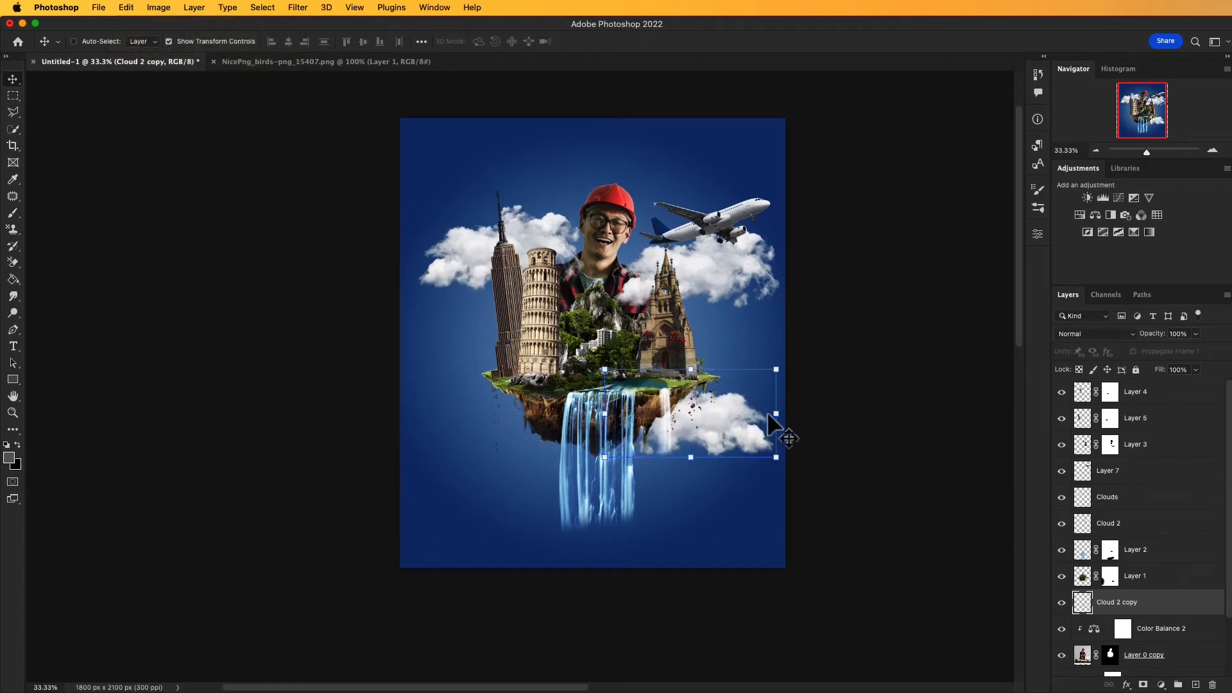
left_click_drag(770, 417, 763, 417)
left_click_drag(723, 418, 712, 413)
left_click(652, 42)
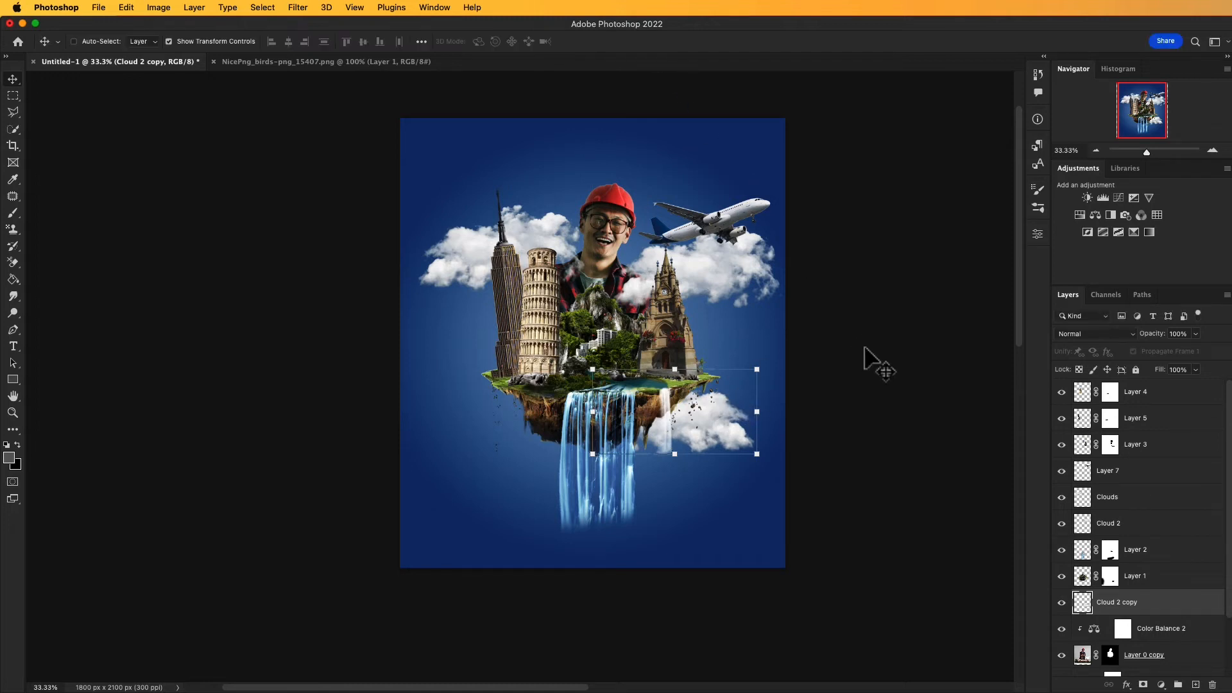
Step: Duplicate the Cloud 2 copy layer and move the duplicate behind the island's left underside
scroll(872, 361, "down", 1)
right_click(1109, 603)
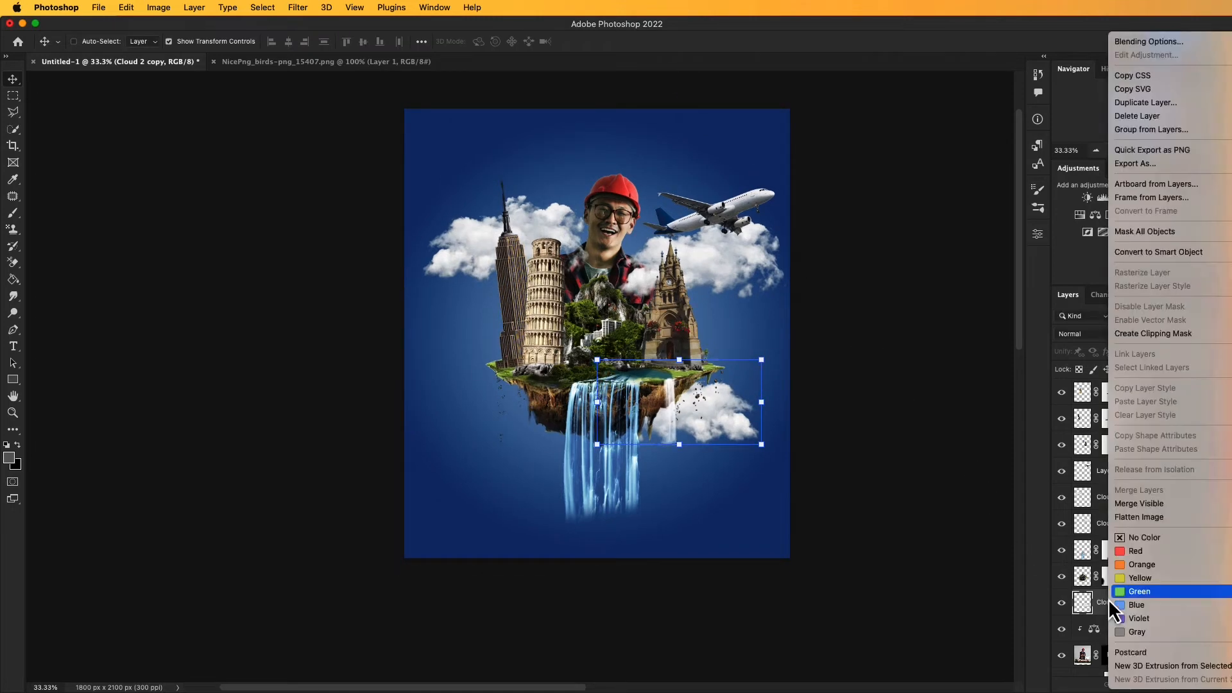
left_click(1142, 105)
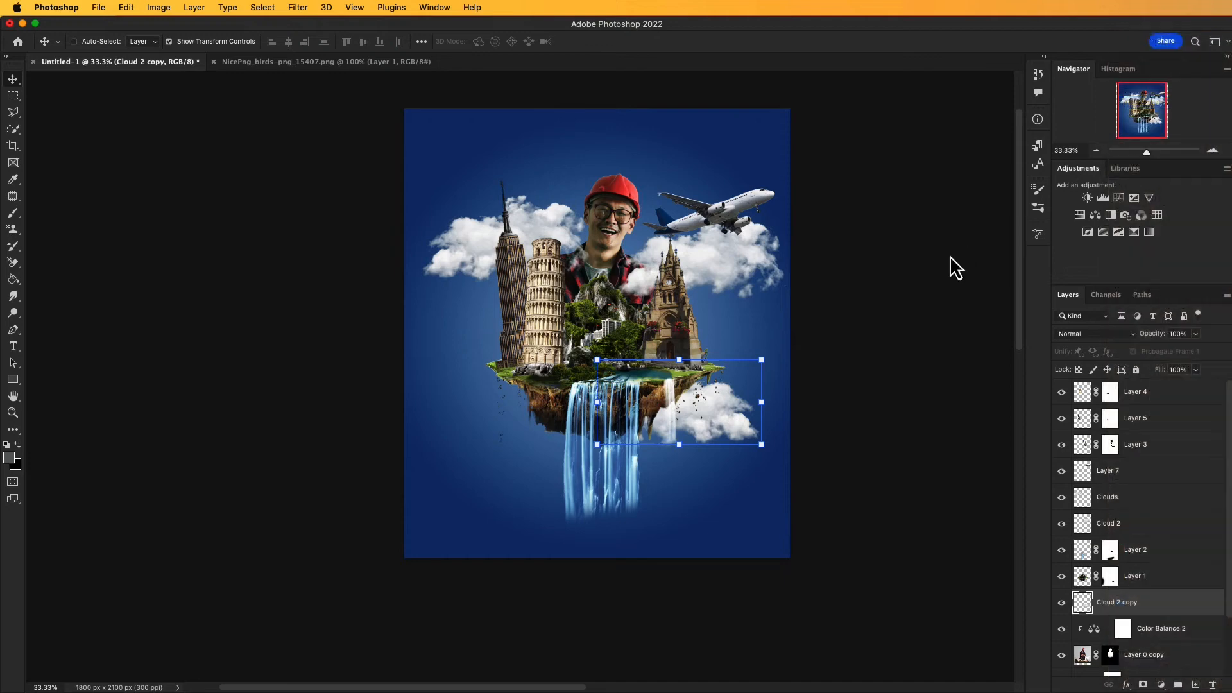
left_click(938, 312)
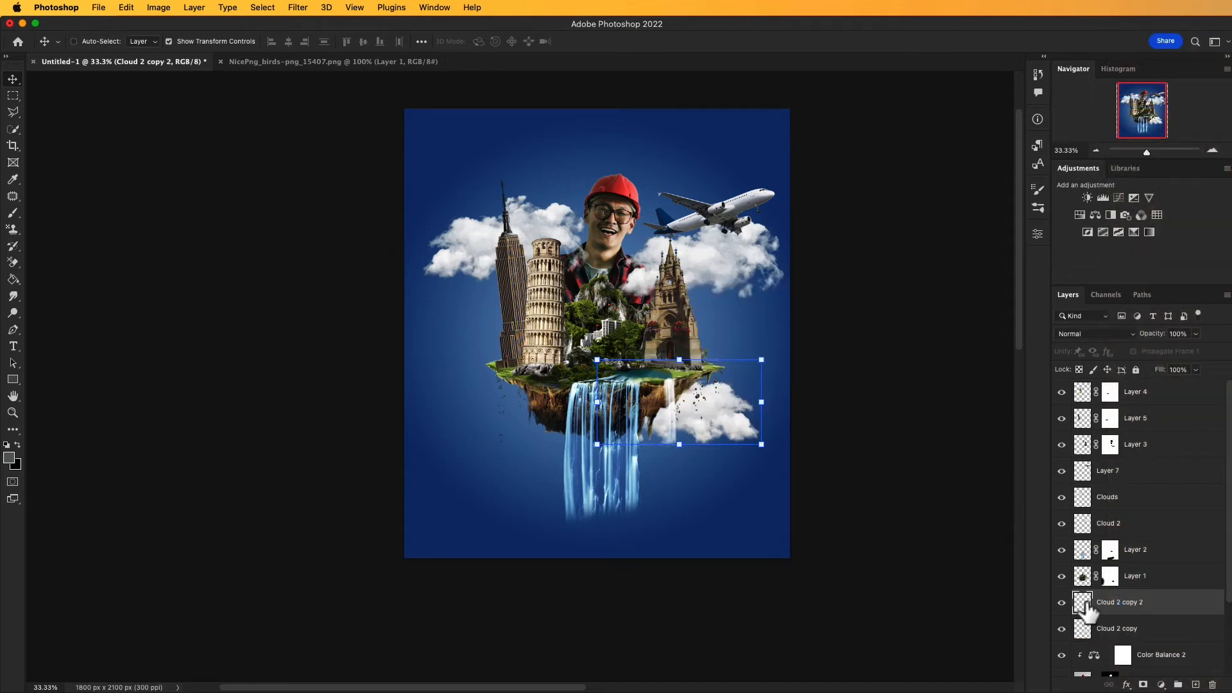
left_click_drag(738, 441, 557, 421)
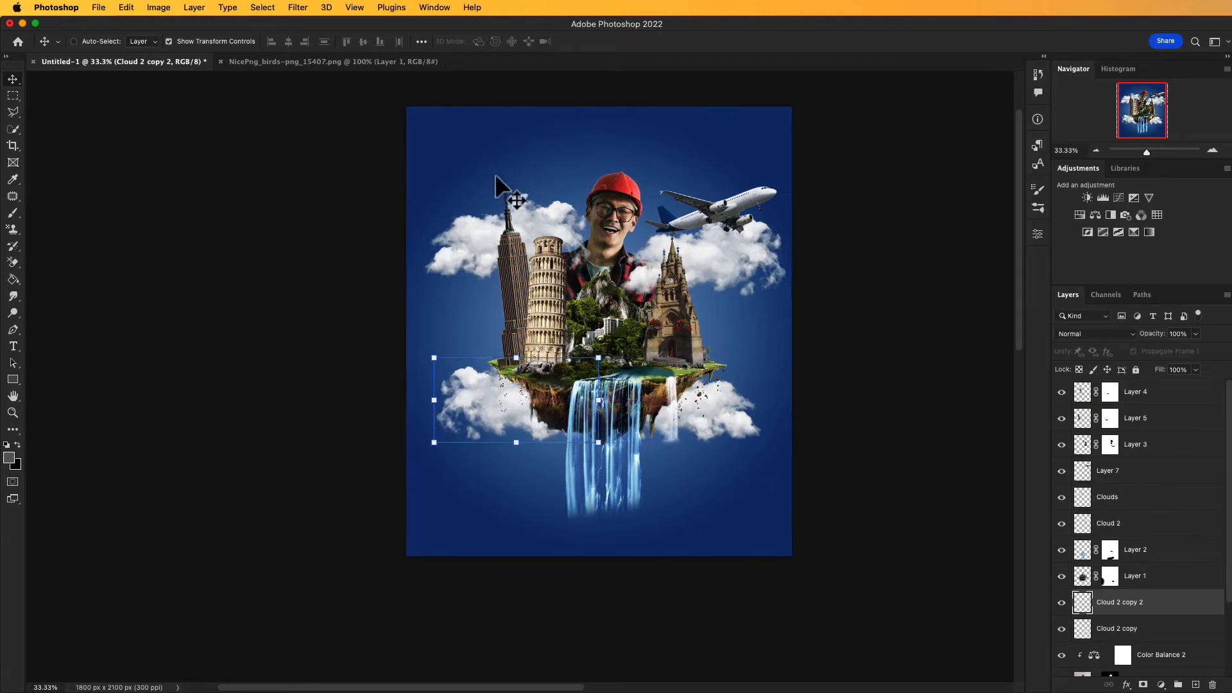
key("a")
left_click_drag(311, 231, 316, 245)
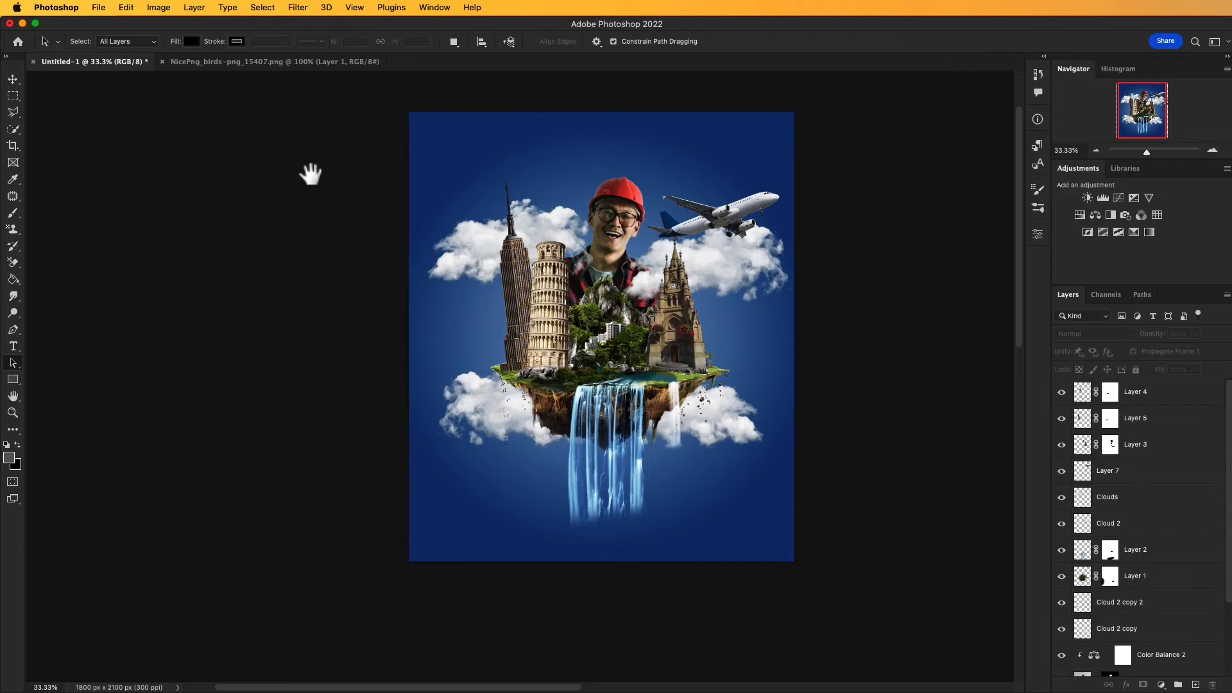
Step: Bring the birds from the NicePng_birds image into the poster and scale them to 76.99% around the man's head
left_click(259, 67)
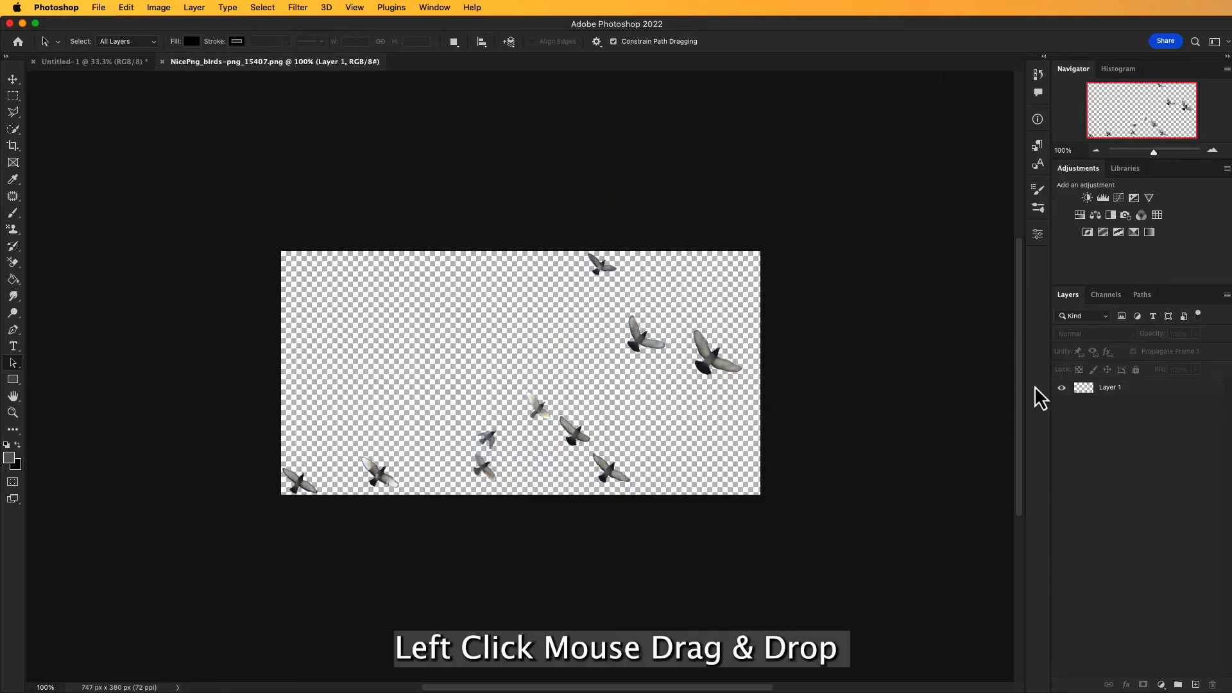
left_click_drag(1083, 388, 1082, 390)
key("v")
left_click_drag(587, 373, 586, 355)
left_click_drag(569, 421, 586, 251)
left_click_drag(666, 204, 620, 216)
left_click_drag(653, 188, 636, 202)
Step: Flip the birds horizontally and place them between the skyscraper's spire and the red hard hat
left_click(126, 8)
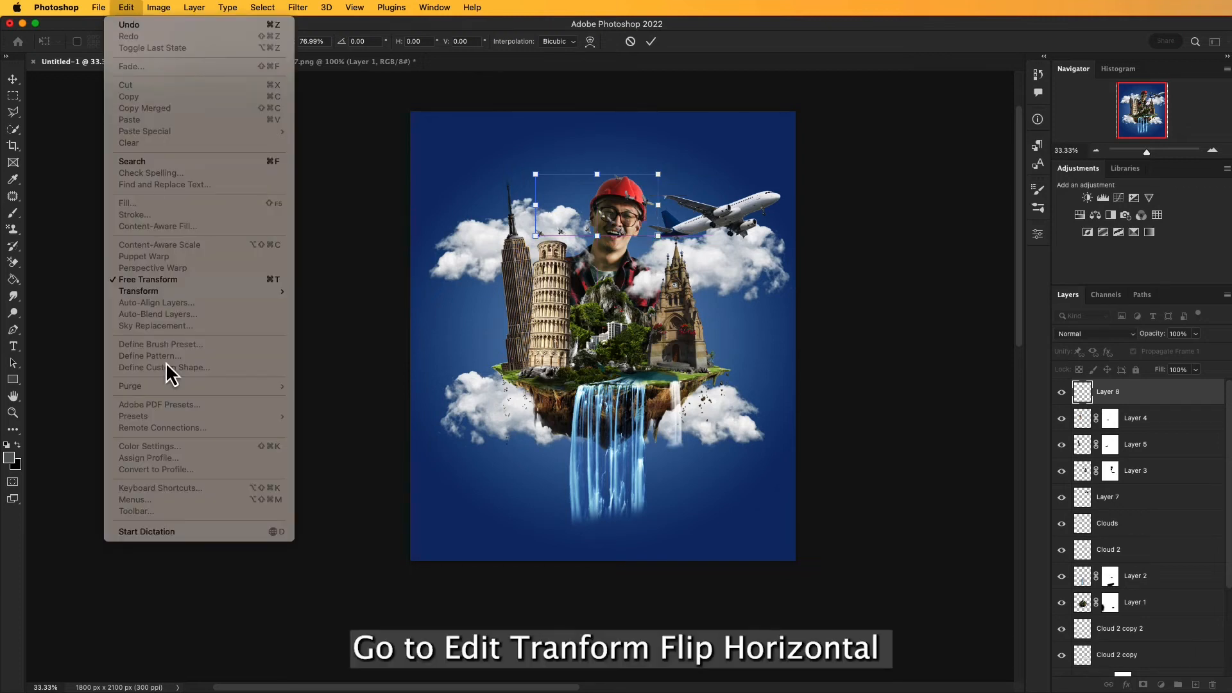
mouse_move(220, 295)
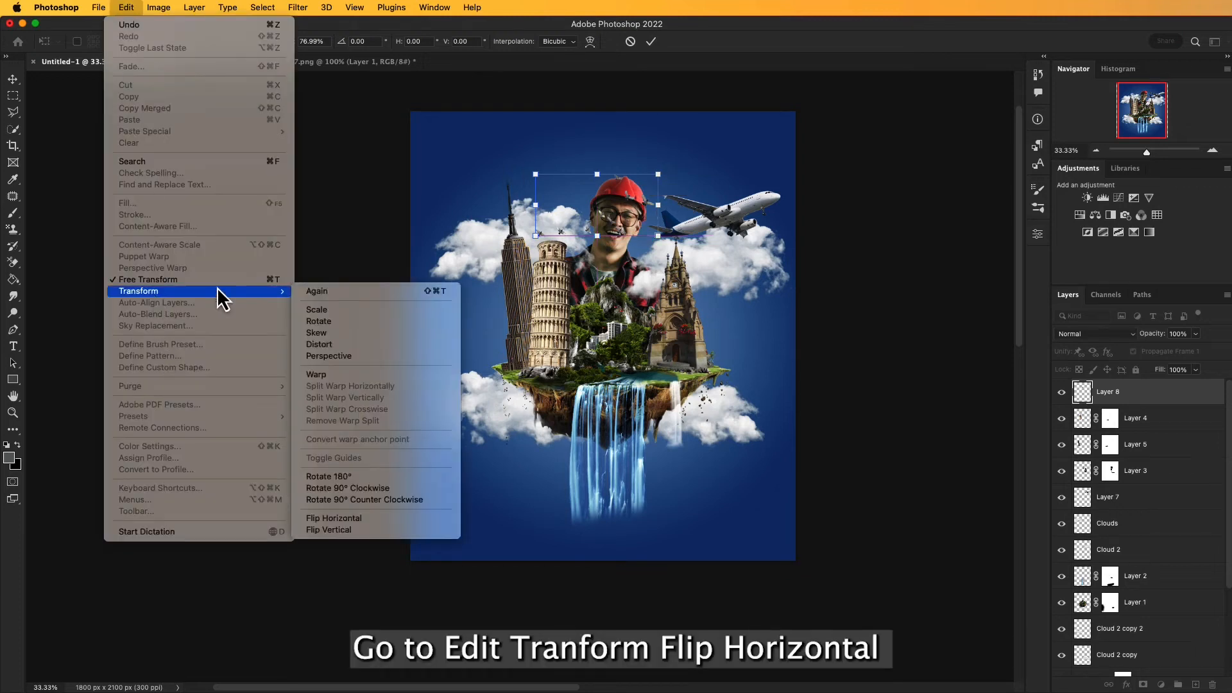
left_click(355, 518)
left_click_drag(600, 224, 584, 223)
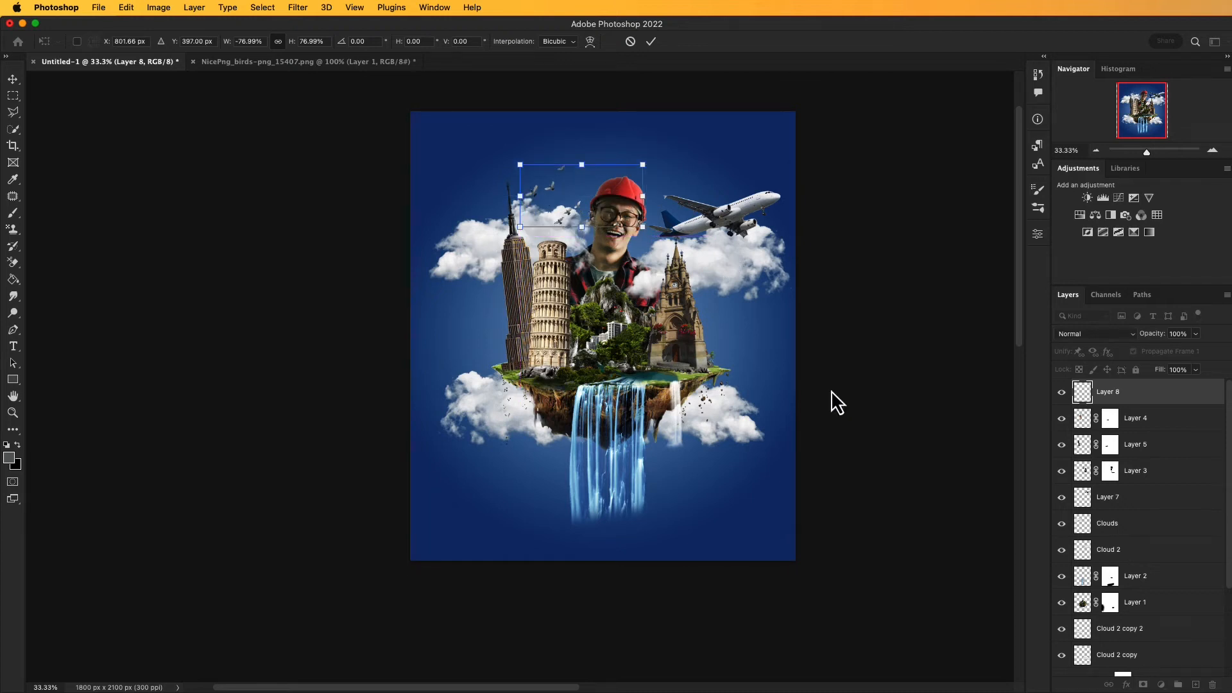
Step: Order the birds layer beneath the man's Layer 0 copy, above Color Balance 1, and shift the birds slightly right and down
left_click_drag(1102, 399, 1112, 614)
scroll(1108, 578, "down", 4)
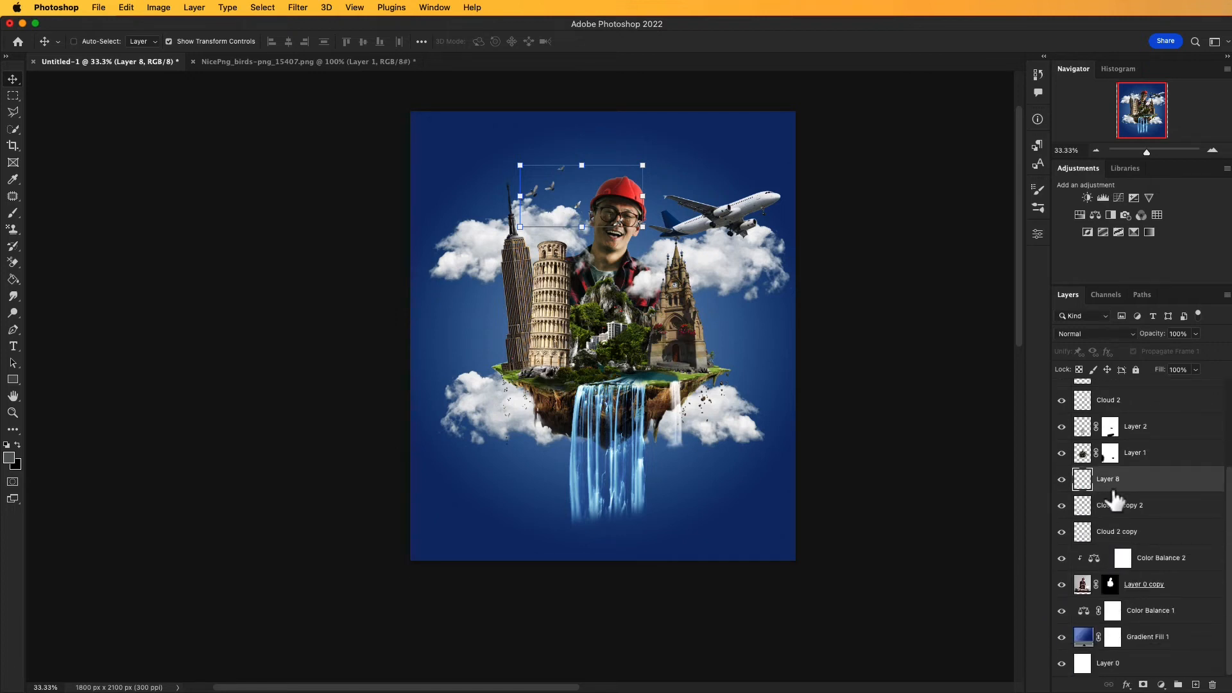
left_click_drag(1109, 486, 1111, 598)
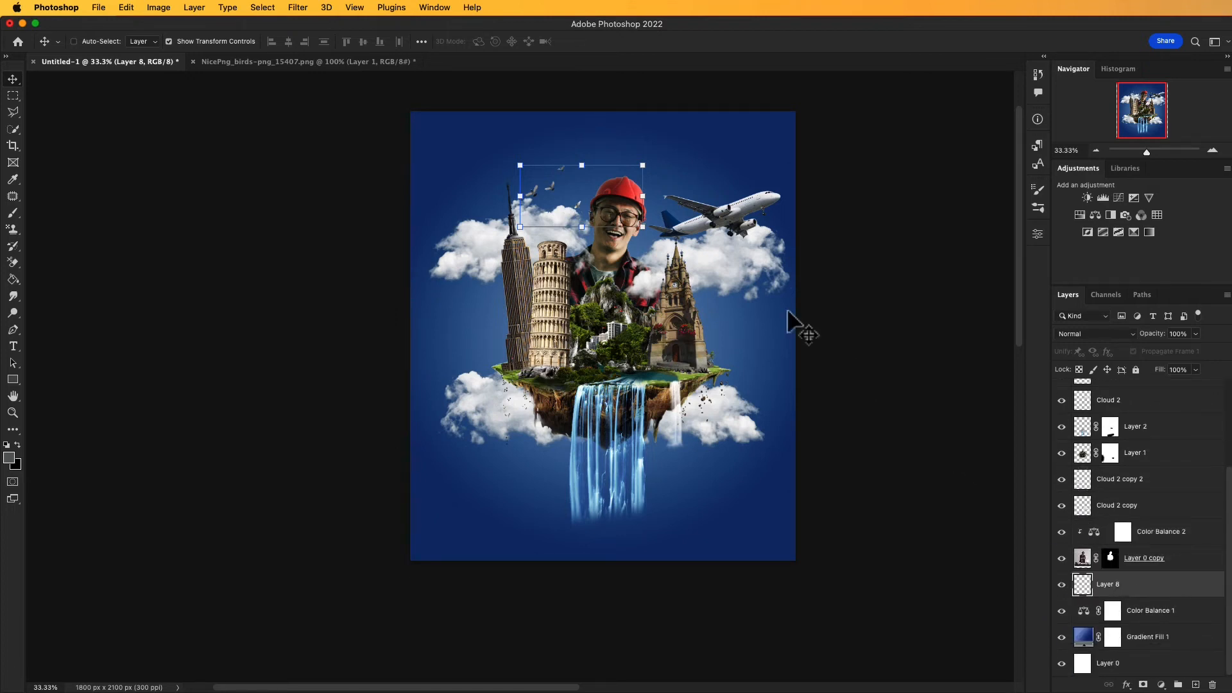
mouse_move(586, 212)
left_mouse_down()
mouse_move(567, 191)
mouse_move(584, 194)
mouse_move(582, 220)
mouse_move(487, 366)
mouse_move(510, 362)
mouse_move(546, 324)
mouse_move(580, 233)
mouse_move(599, 218)
mouse_move(576, 218)
mouse_move(591, 218)
left_mouse_up()
scroll(663, 327, "down", 1)
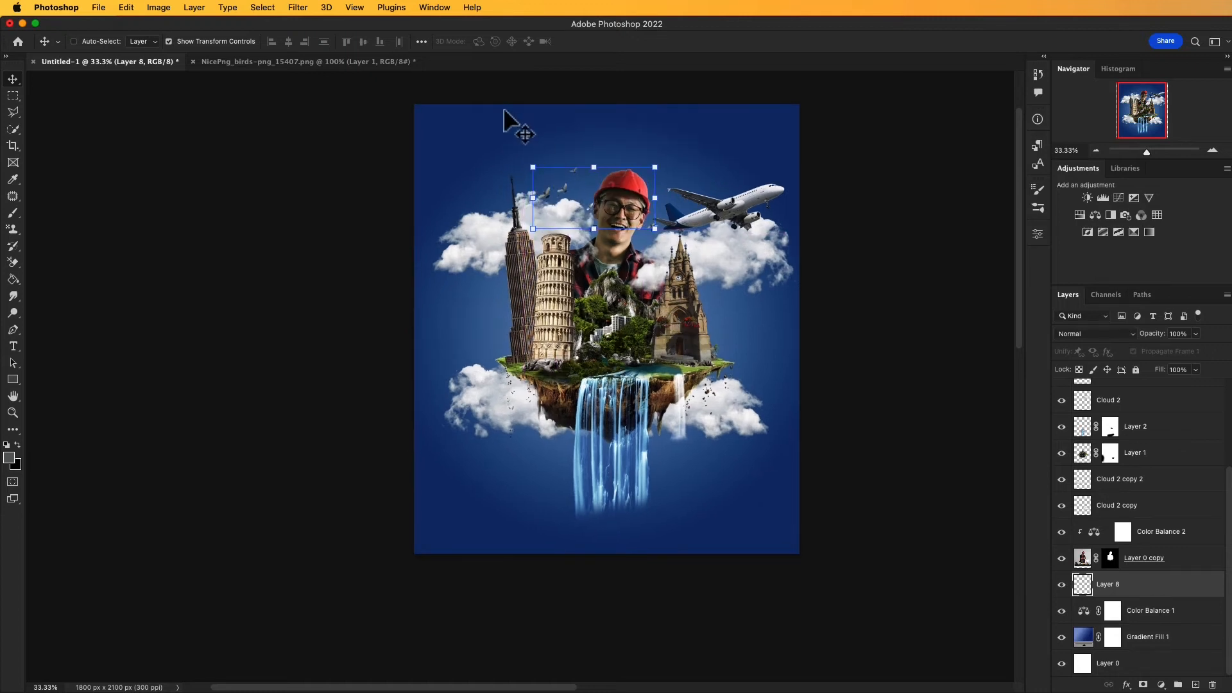
key("a")
left_click_drag(387, 304, 389, 302)
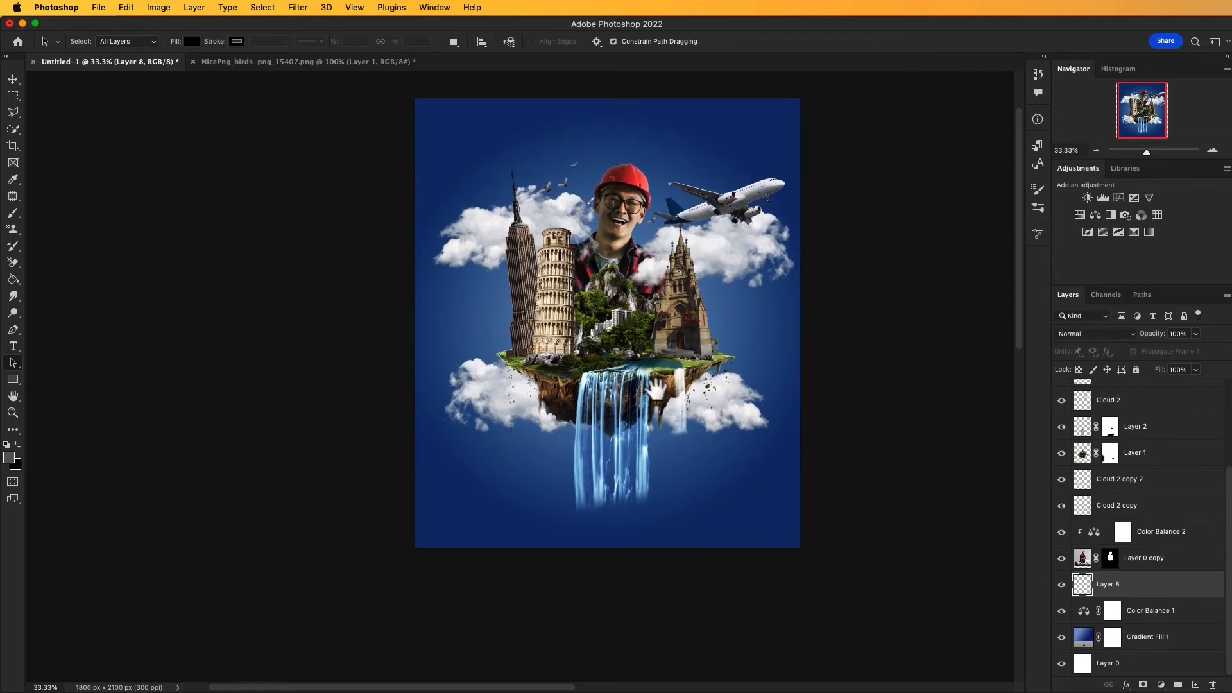
left_click_drag(728, 392, 728, 398)
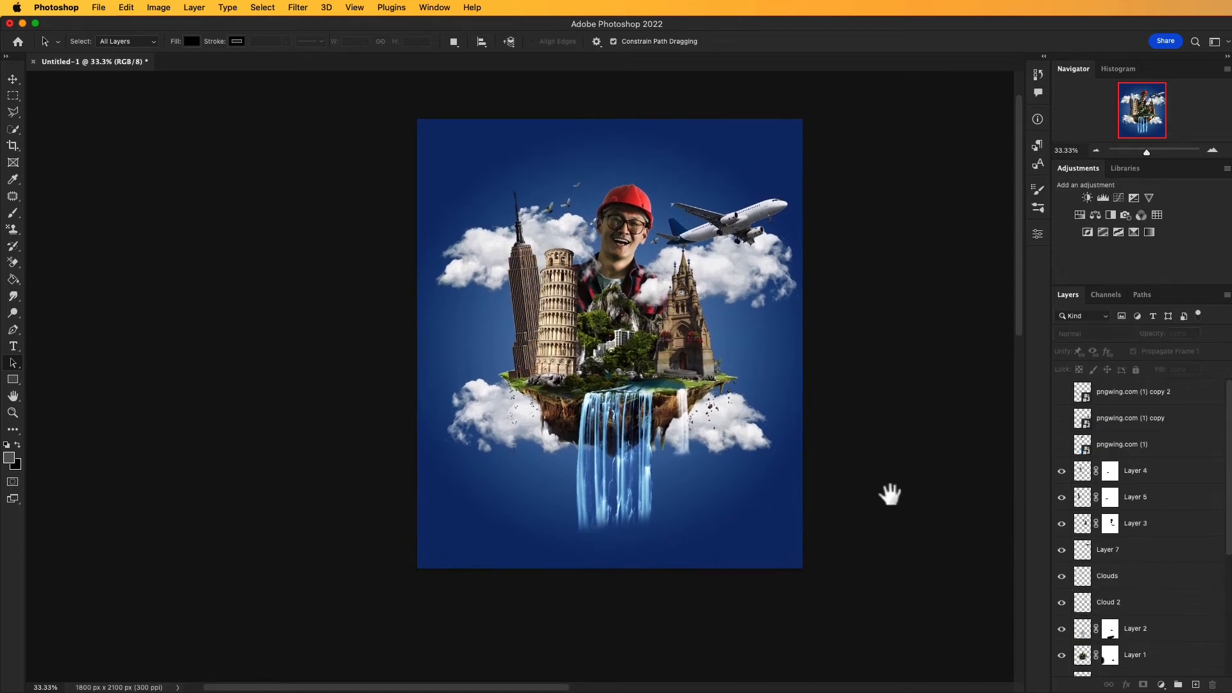
Step: Identify the large waterfall's layer by toggling its visibility and paint black on its mask with a 500 px brush to fade its lower end
left_click(1062, 630)
left_click(1062, 630)
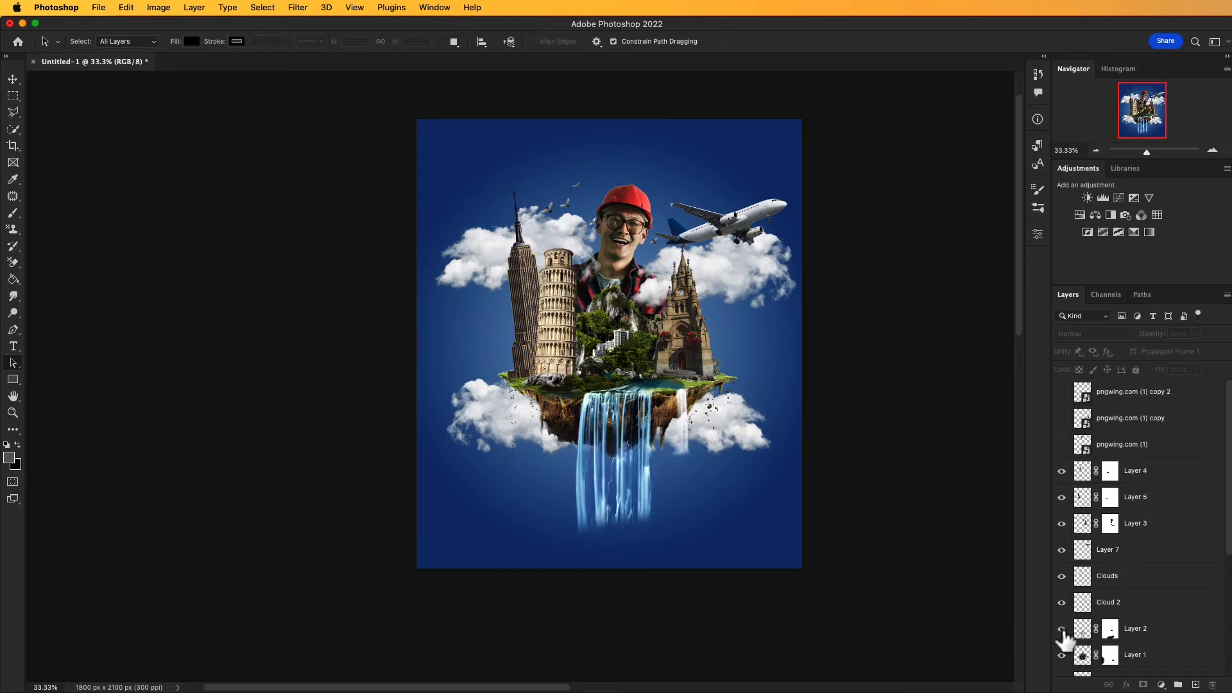
left_click(1082, 636)
left_click(1062, 630)
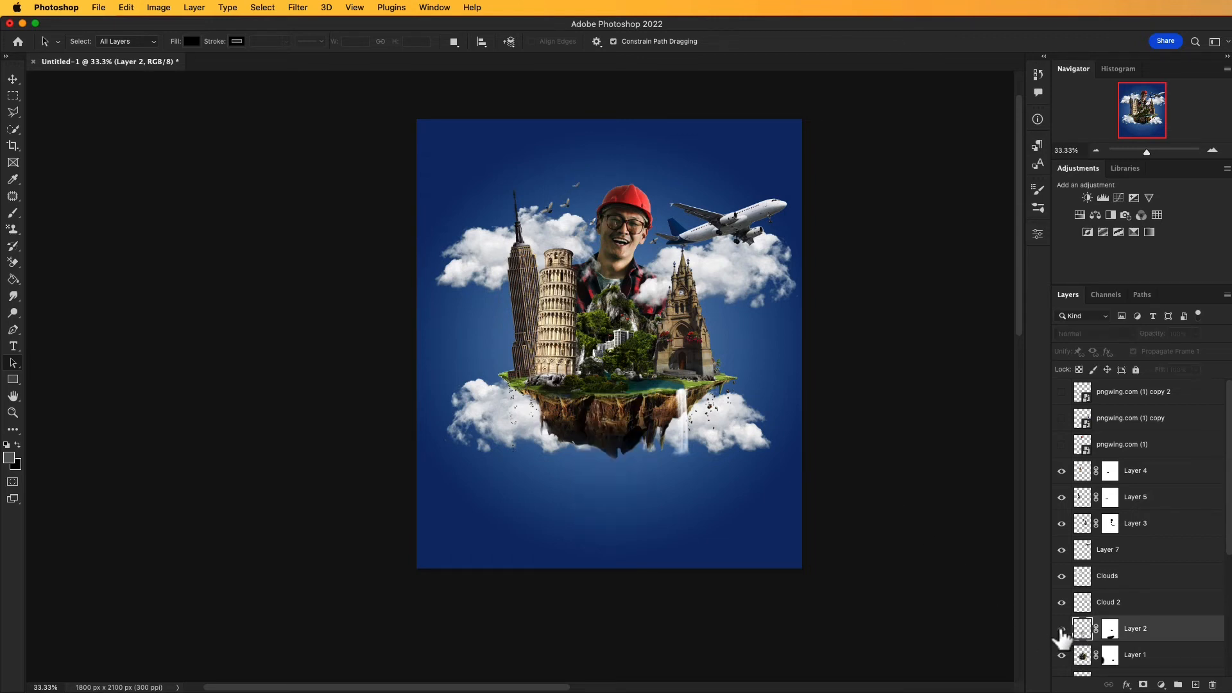
left_click(1062, 630)
left_click(1109, 634)
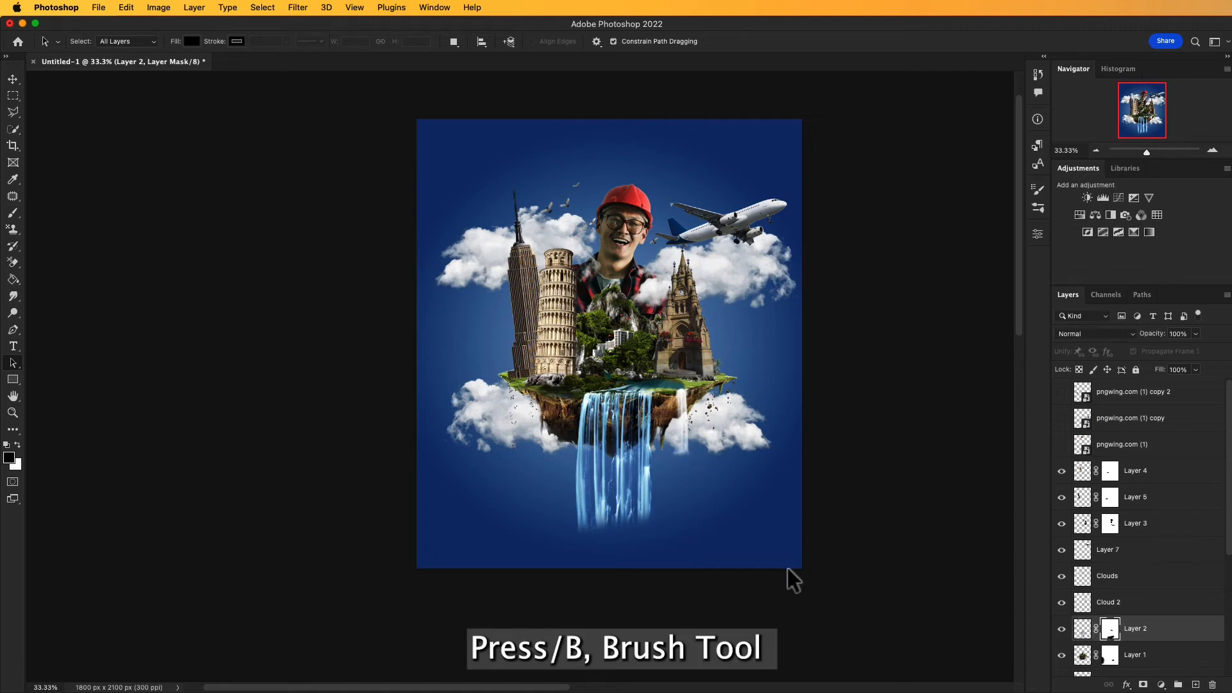
key("b")
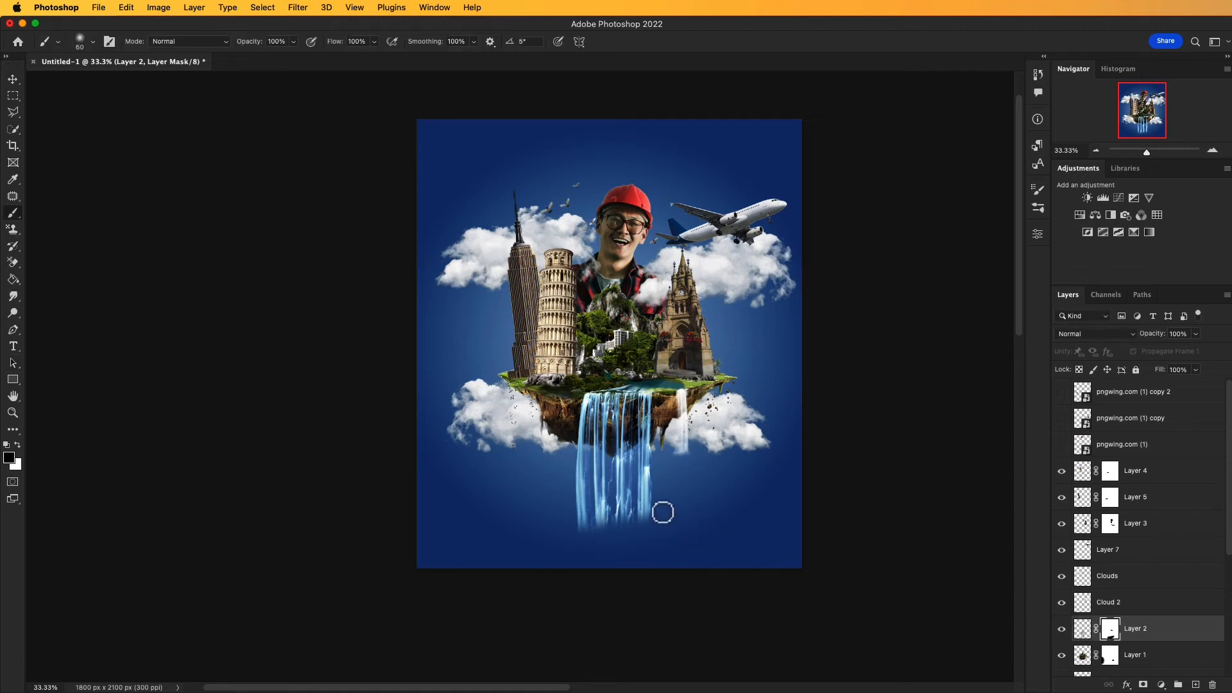
key("bracketright")
key("bracketright")
key("bracketright")
key("bracketright")
key("bracketright")
key("bracketright")
key("bracketright")
key("bracketright")
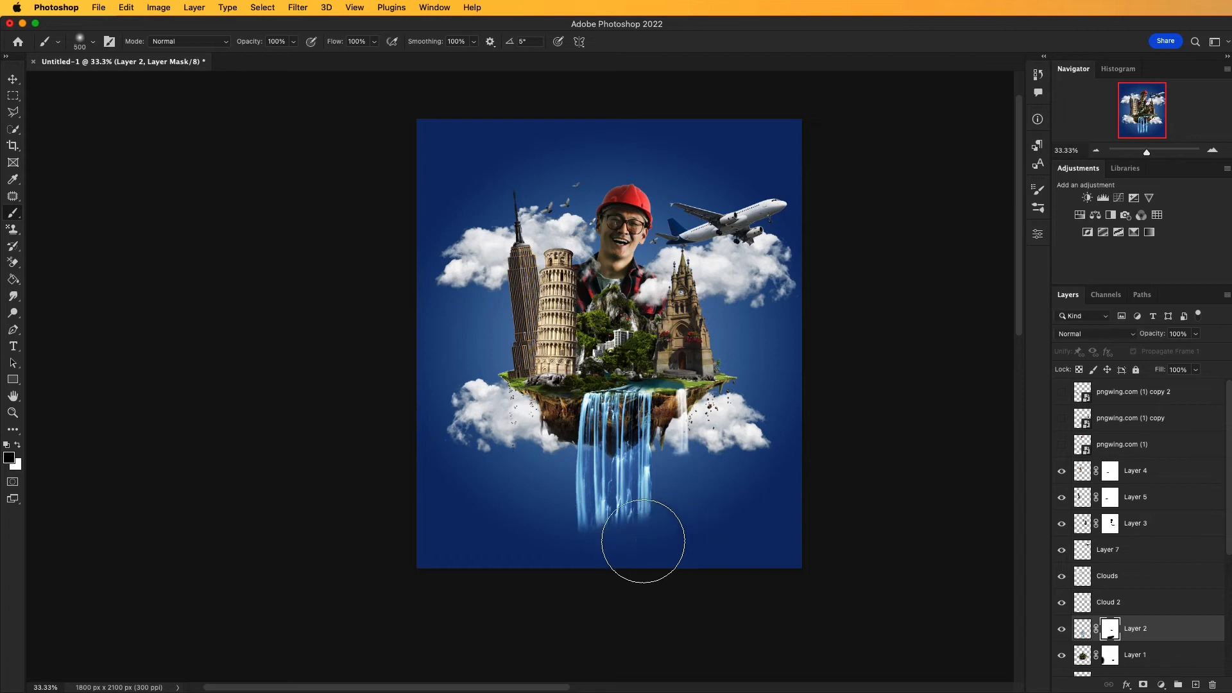
mouse_move(503, 575)
left_mouse_down()
mouse_move(672, 517)
mouse_move(587, 564)
mouse_move(602, 553)
mouse_move(584, 548)
mouse_move(648, 535)
mouse_move(606, 553)
left_mouse_up()
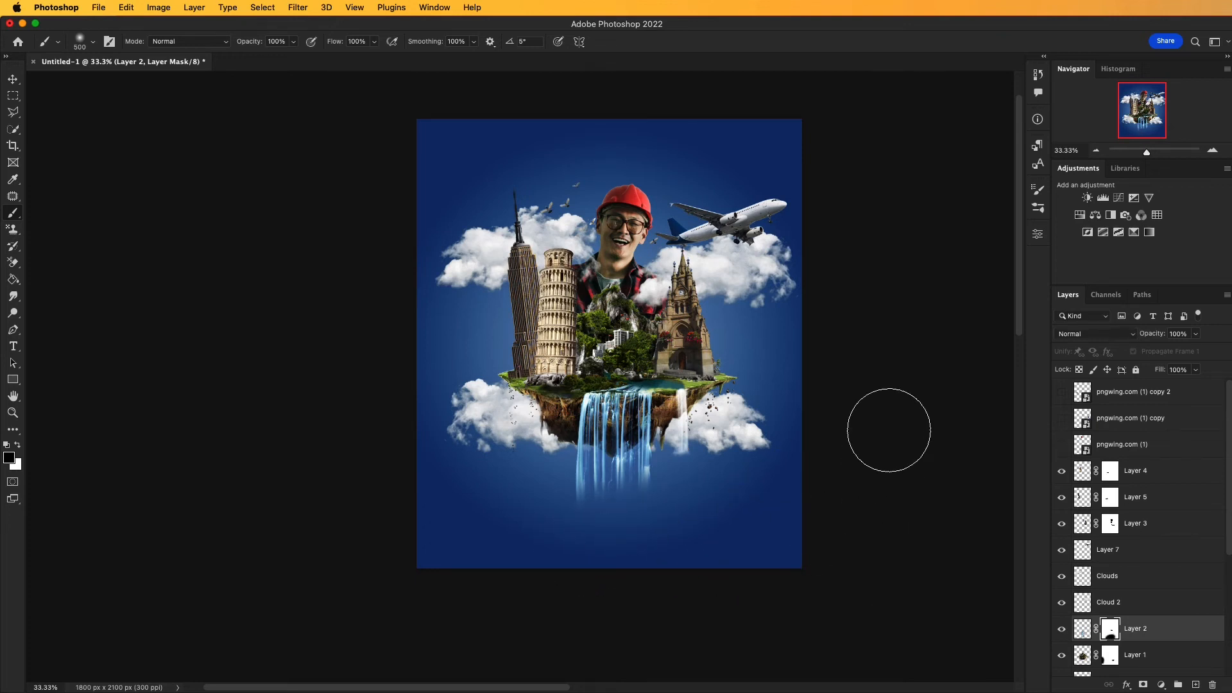
key("a")
scroll(888, 430, "down", 1)
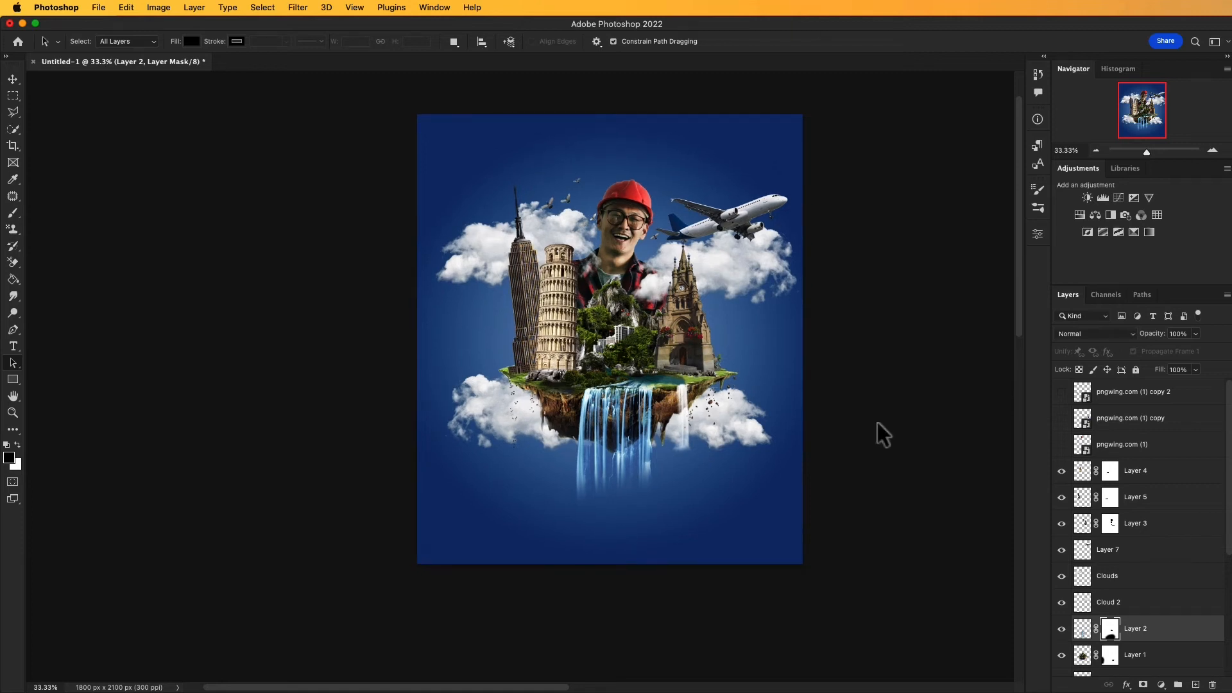
left_click_drag(871, 426, 872, 426)
Step: Make the three hot-air balloon layers visible and select the pngwing.com (1) copy 2 layer
left_click_drag(1061, 395, 1062, 445)
left_click_drag(935, 432, 930, 438)
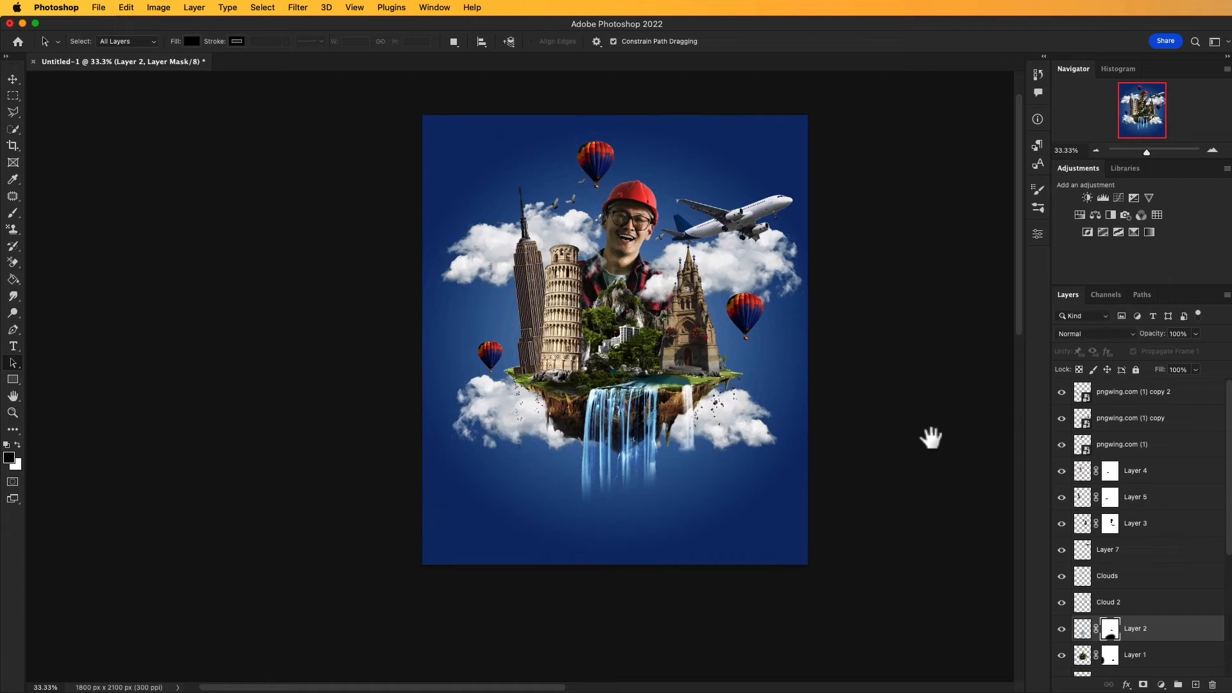
left_click_drag(847, 424, 845, 426)
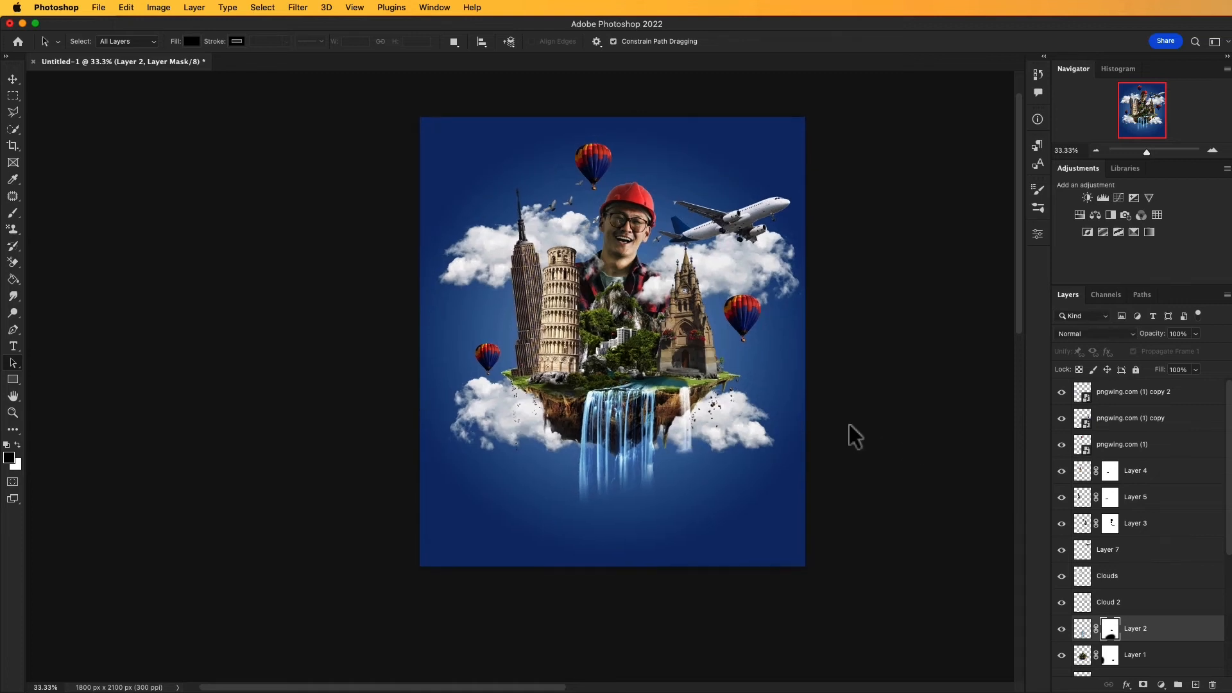
left_click(1117, 394)
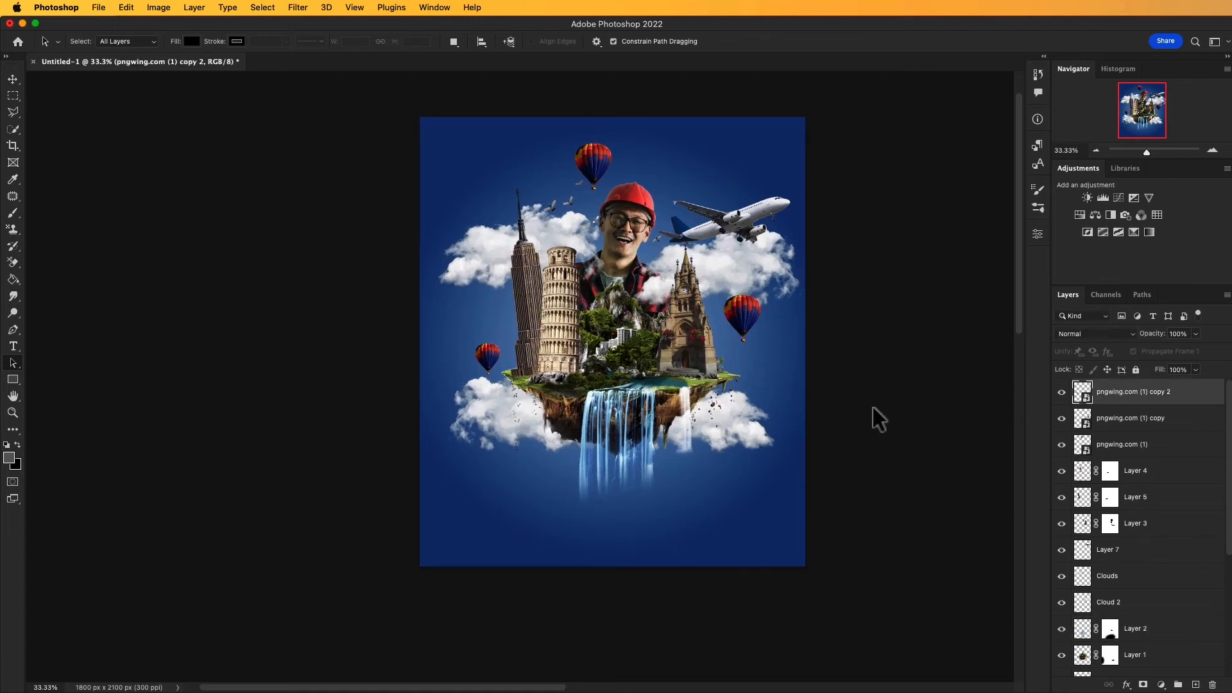
Step: Add the text THRRIL in the poster's lower-left area, scaled to about 222% and tilted about -19°
key("t")
left_click(507, 523)
key("BackSpace")
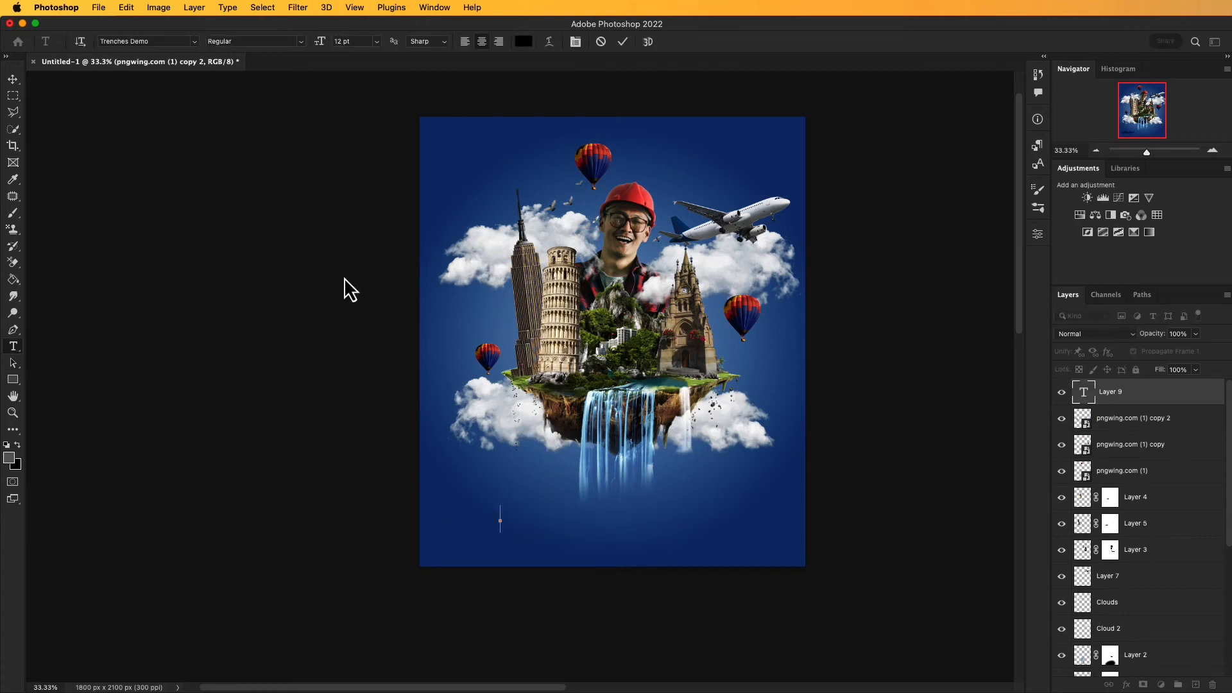
type("THR")
type("RIL")
key("super+Return")
key("v")
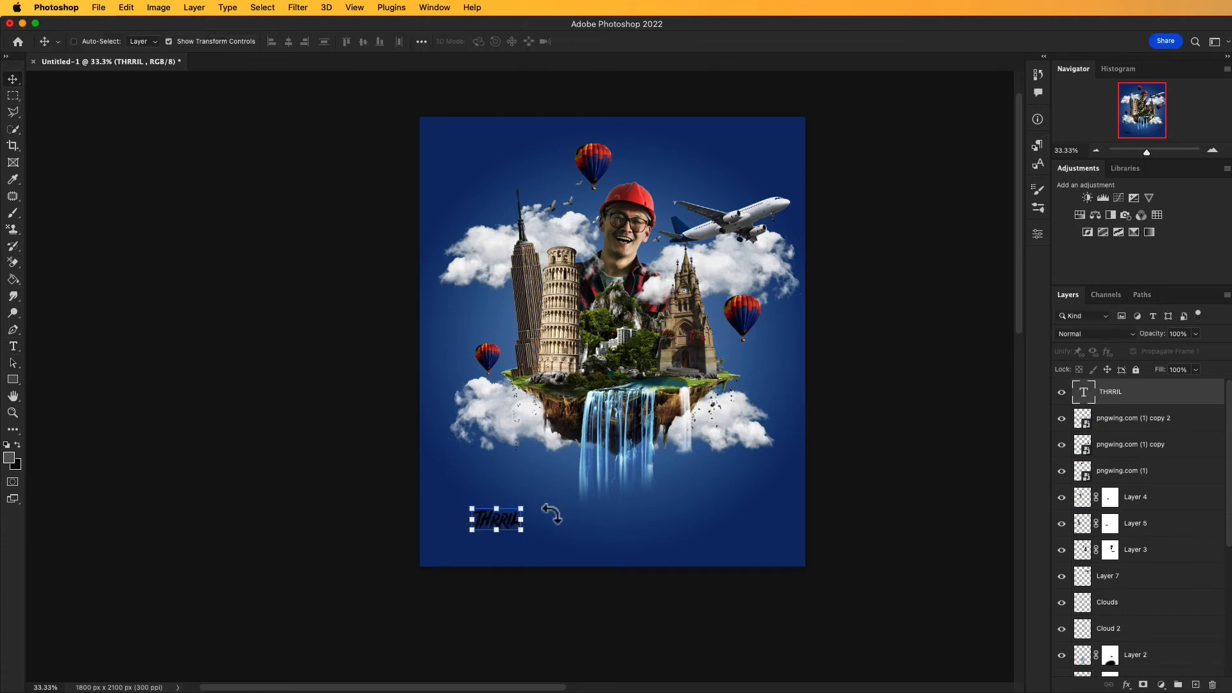
left_click_drag(526, 507, 521, 477)
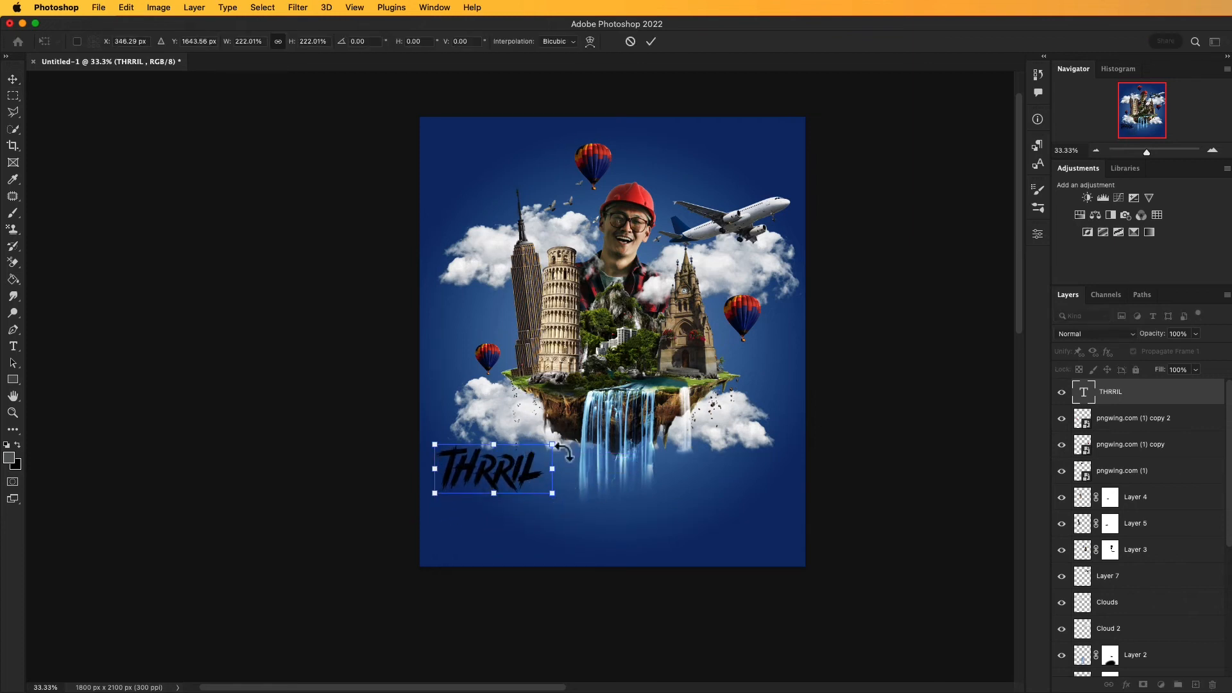
left_click_drag(562, 440, 512, 467)
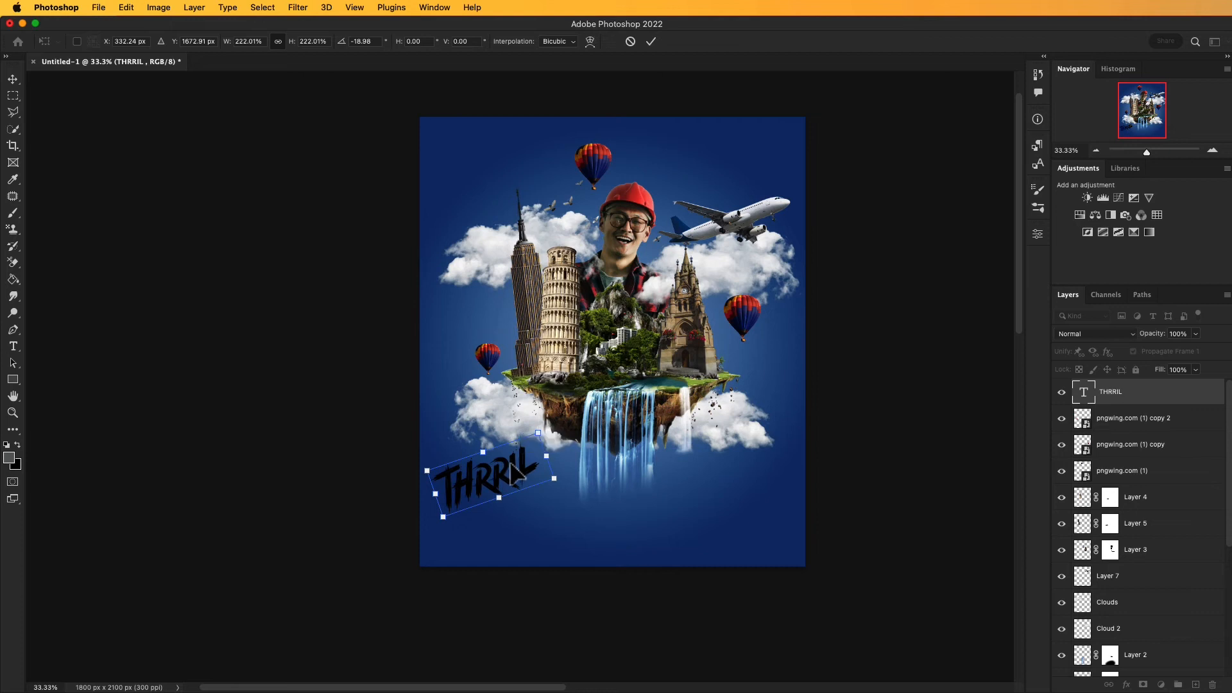
Step: Change the THRRIL text's font color to white in its type properties
left_click(1038, 235)
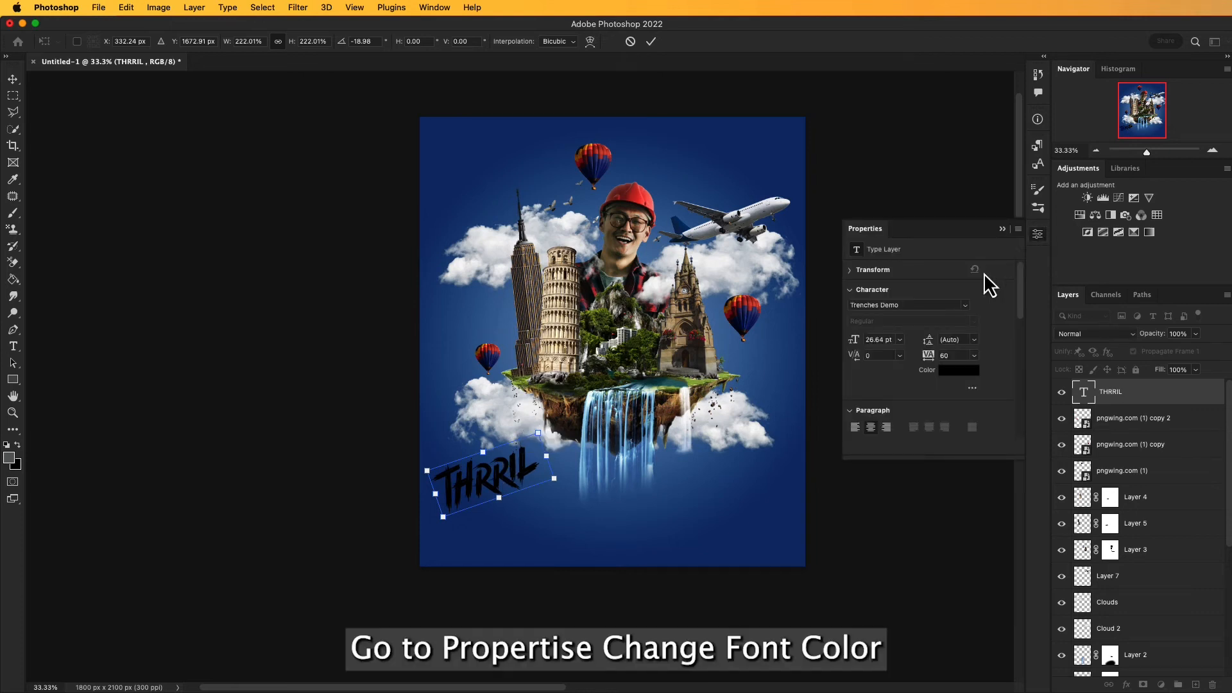
left_click(1082, 393)
left_click(960, 373)
left_click_drag(728, 286, 607, 238)
left_click(893, 232)
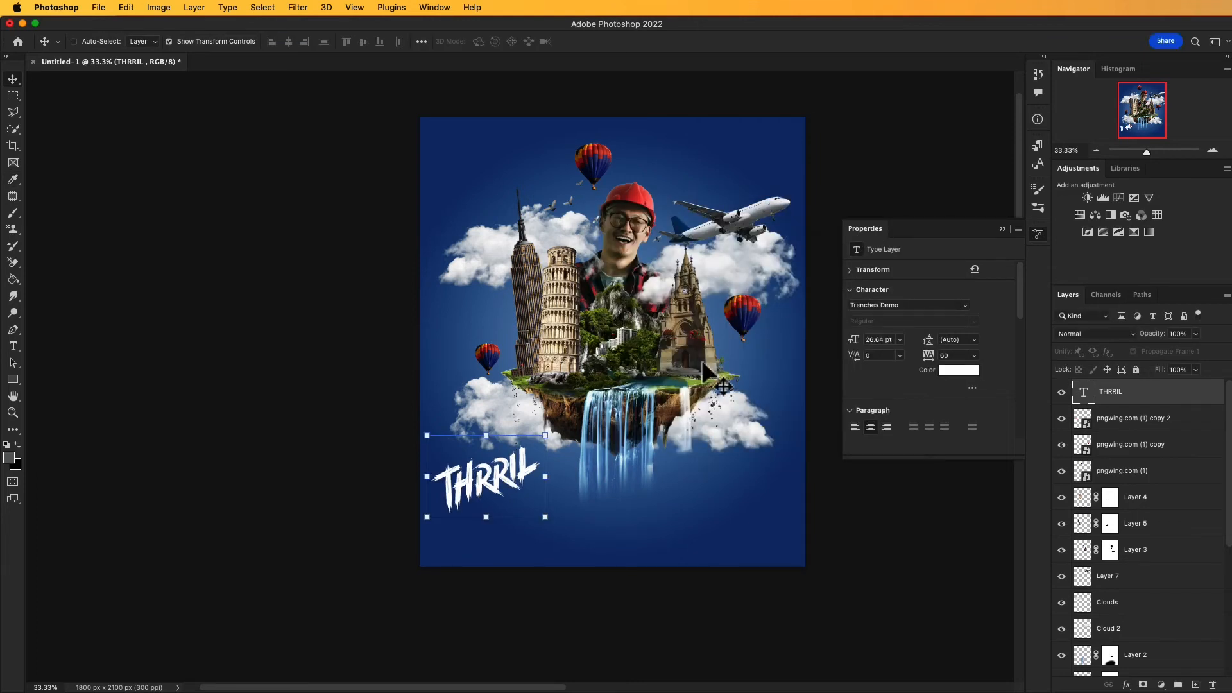
left_click(1002, 229)
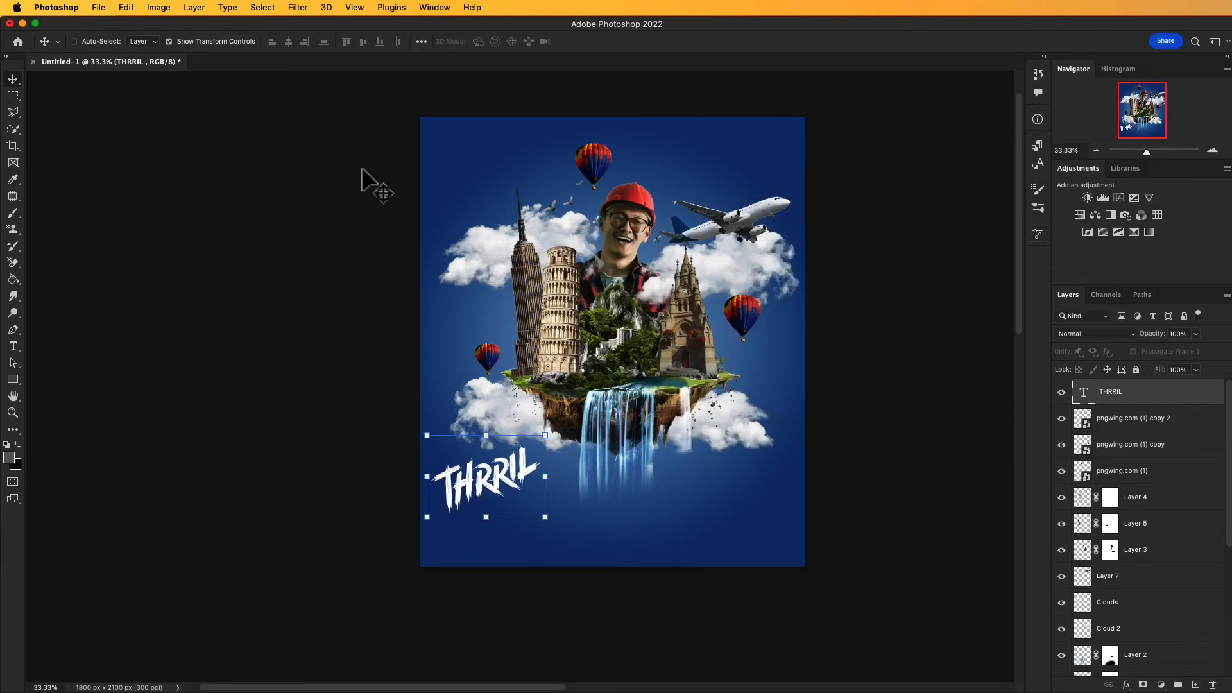
Step: Move the THRRIL text to the poster's upper-left corner, leaving its wording as it is
left_click_drag(489, 489, 480, 155)
double_click(480, 156)
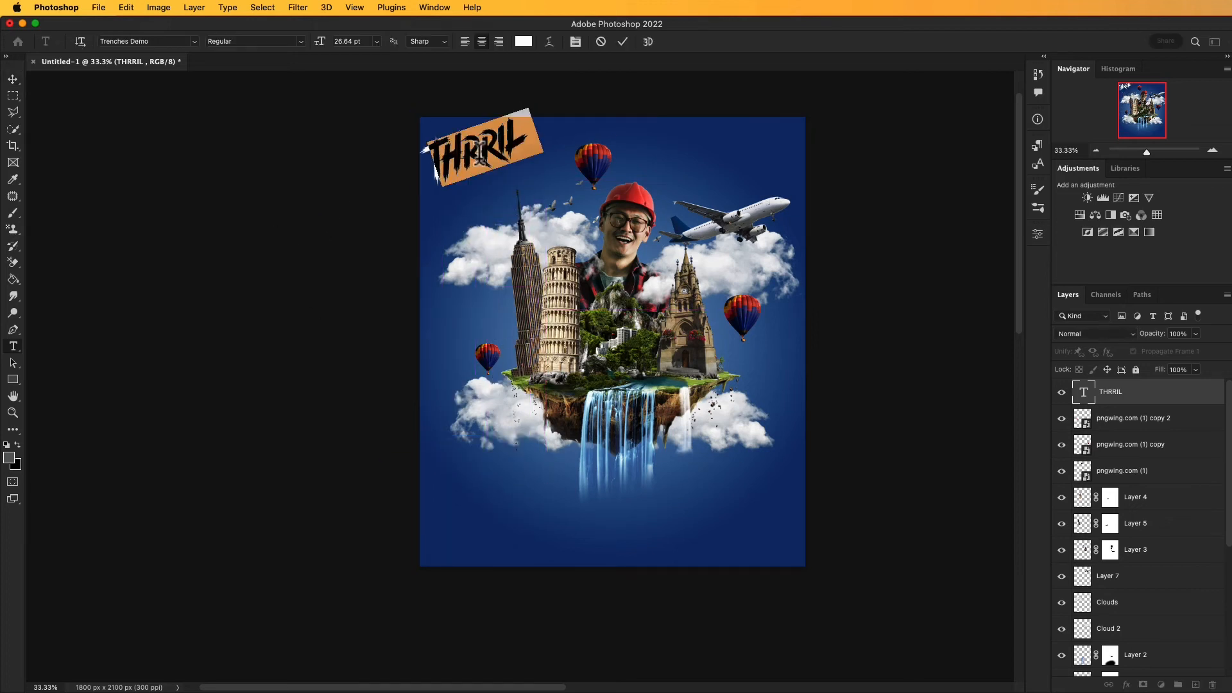
left_click(13, 79)
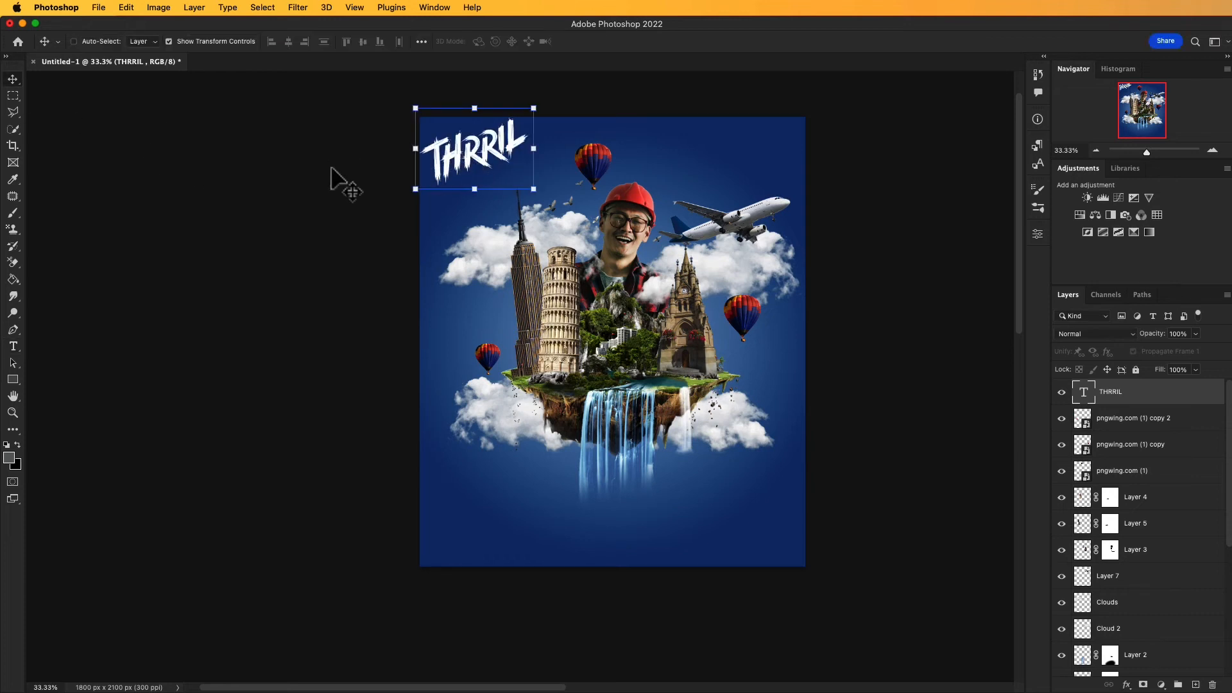
Step: Duplicate the THRRIL text layer, scale the copy down and place it just below and slightly right of the original
right_click(1091, 395)
left_click(1041, 419)
key("super+j")
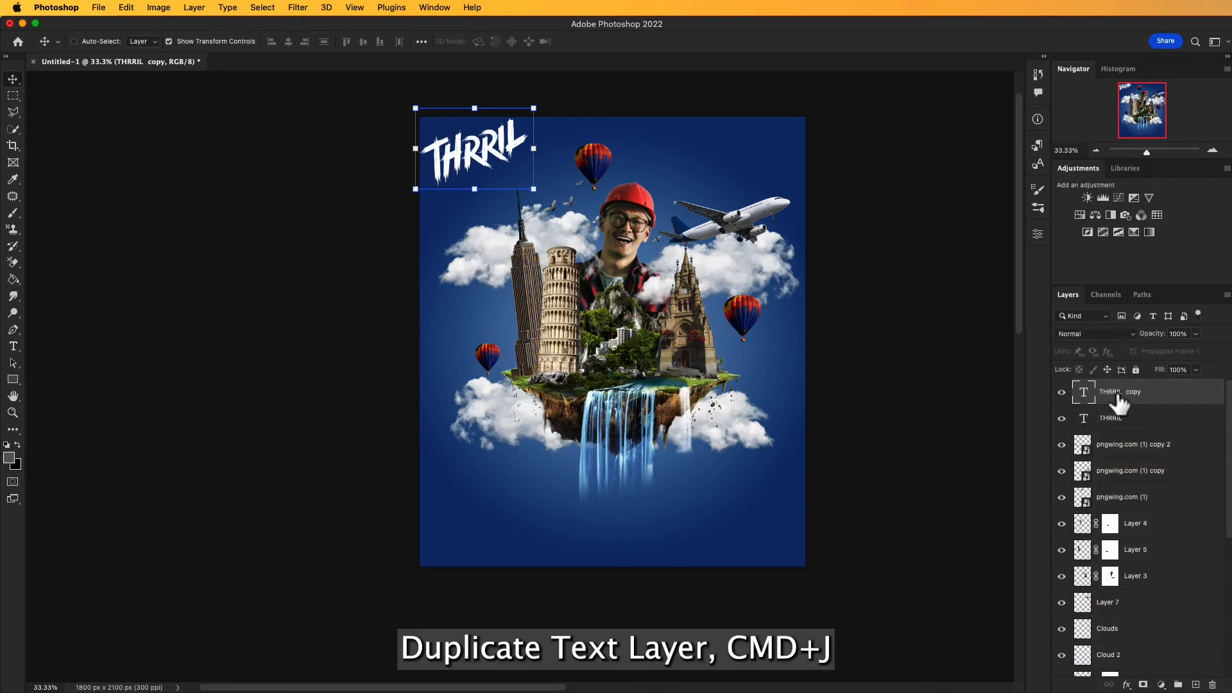
left_click_drag(478, 161, 495, 203)
left_click_drag(551, 152, 516, 186)
left_click_drag(453, 221, 481, 193)
Step: Scale the original THRRIL text to about 86% and fit it inside the poster's upper-left corner
left_click(1138, 418)
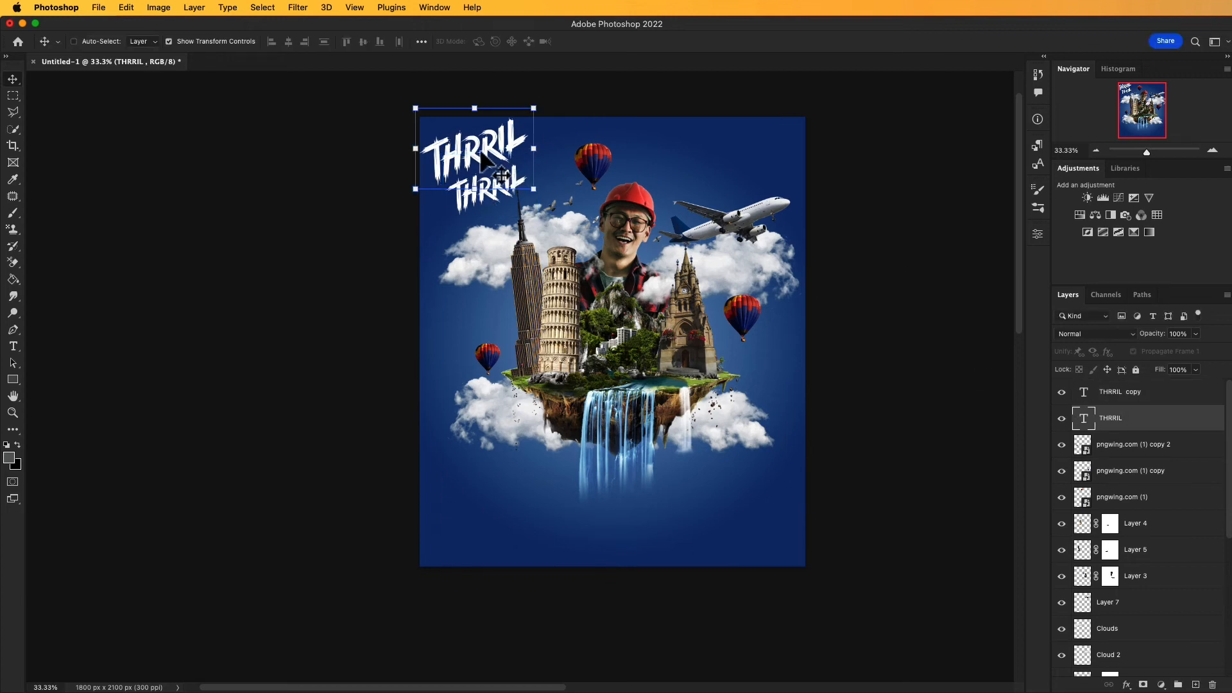
left_click_drag(532, 104, 513, 125)
left_click_drag(467, 166, 484, 150)
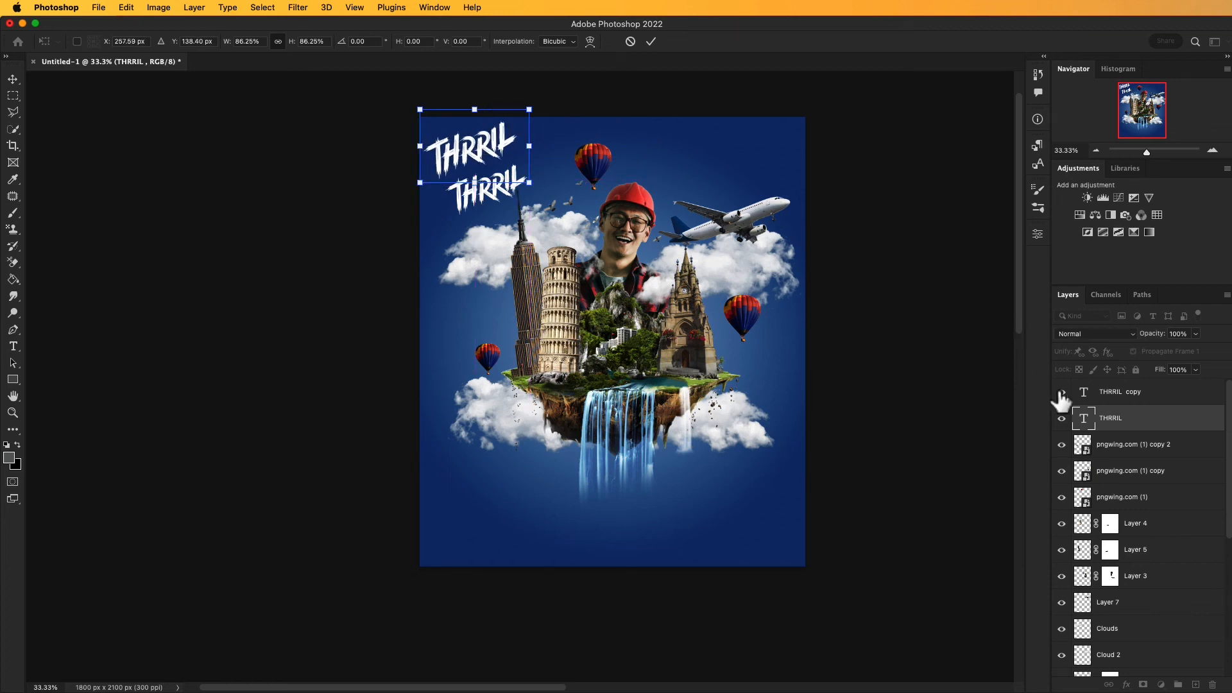
Step: Replace the wording of the THRRIL copy with DRAMA
left_click(1096, 402)
left_click_drag(489, 192, 479, 188)
double_click(496, 178)
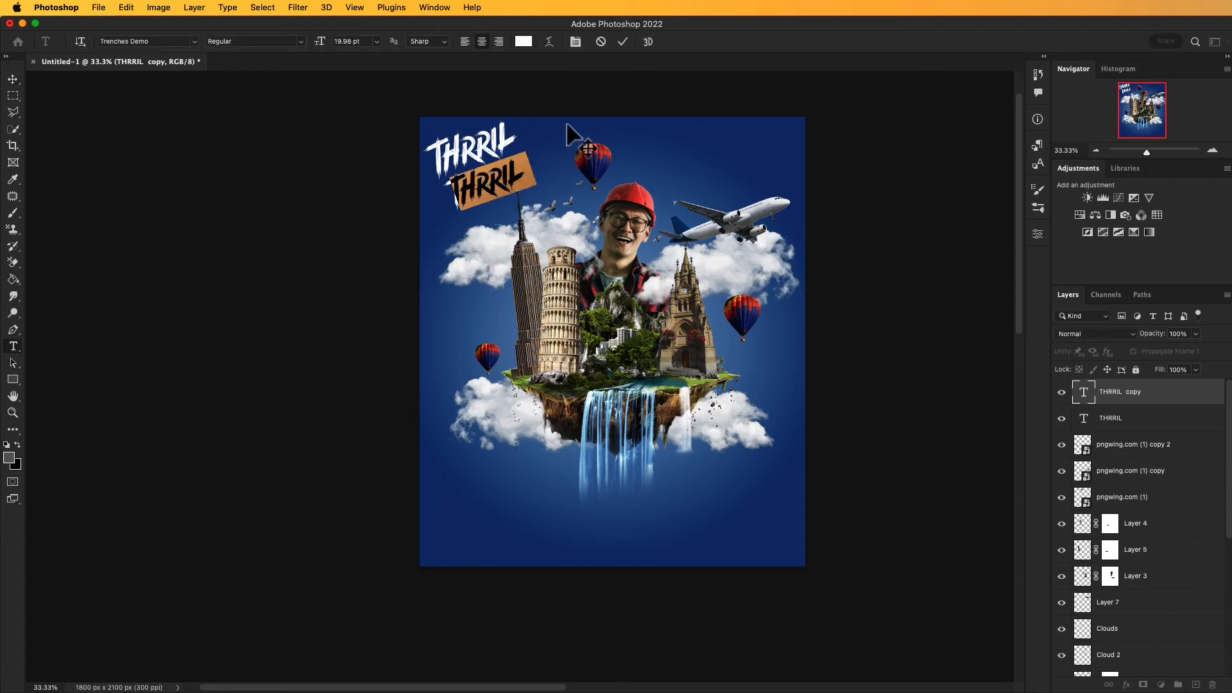
key("BackSpace")
type("DRAMA")
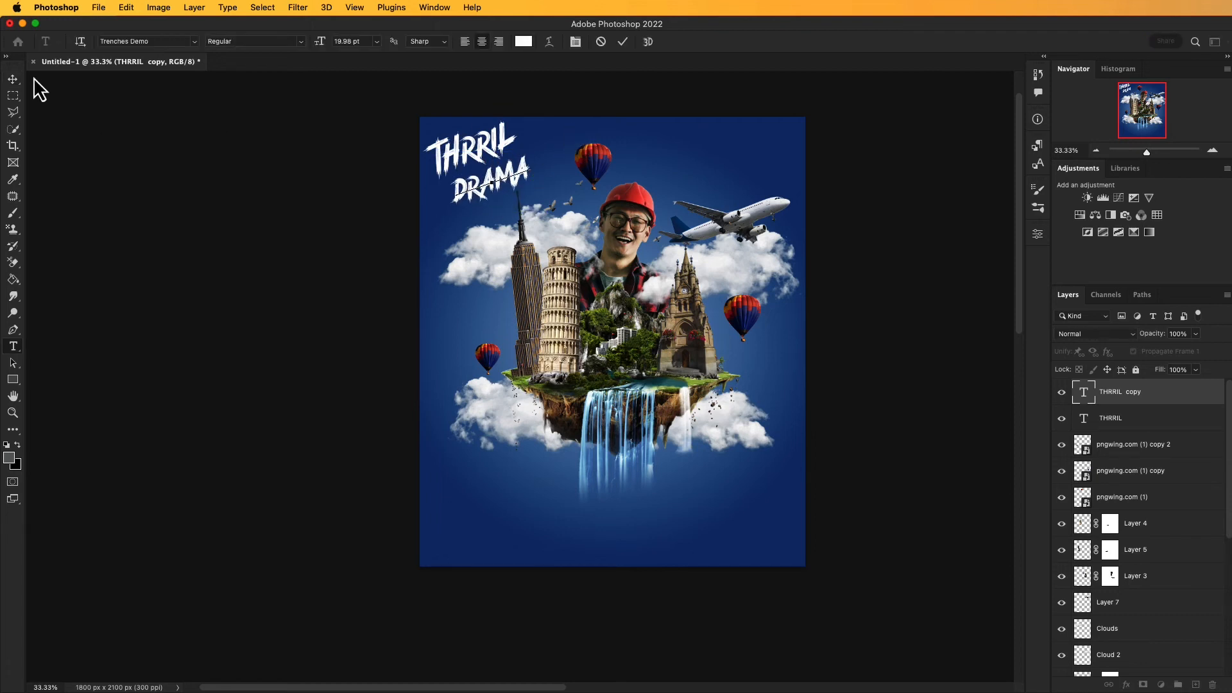
left_click(19, 79)
key("a")
key("space")
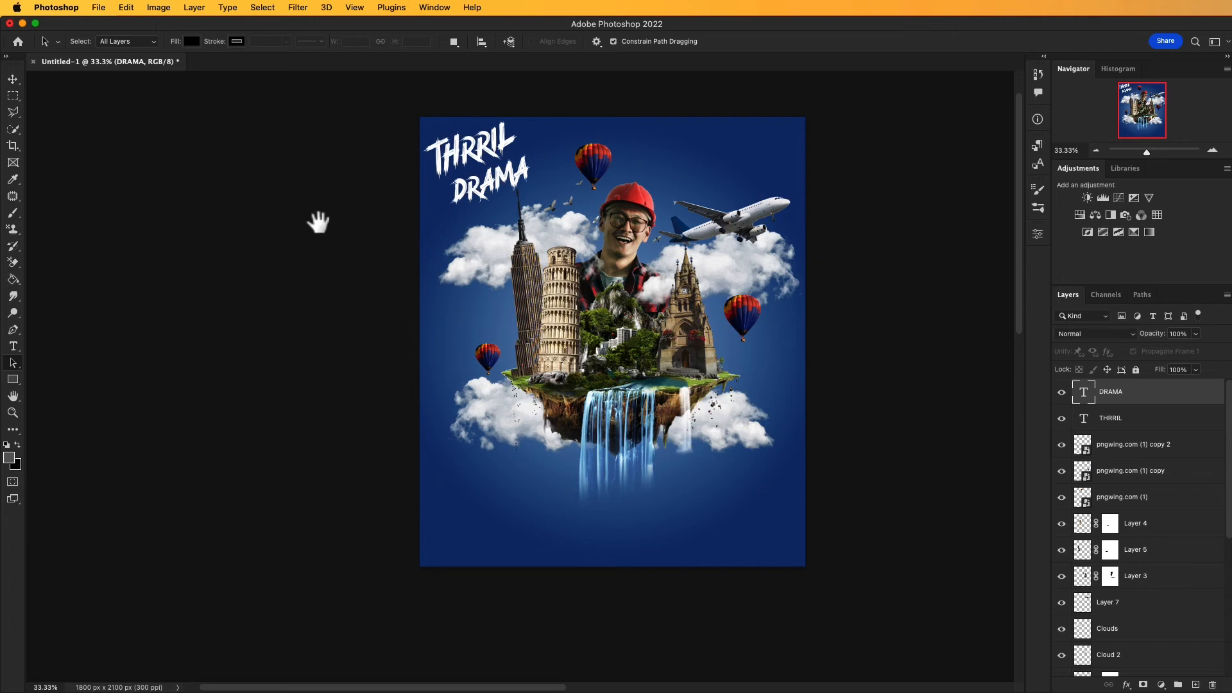
left_click_drag(317, 221, 318, 219)
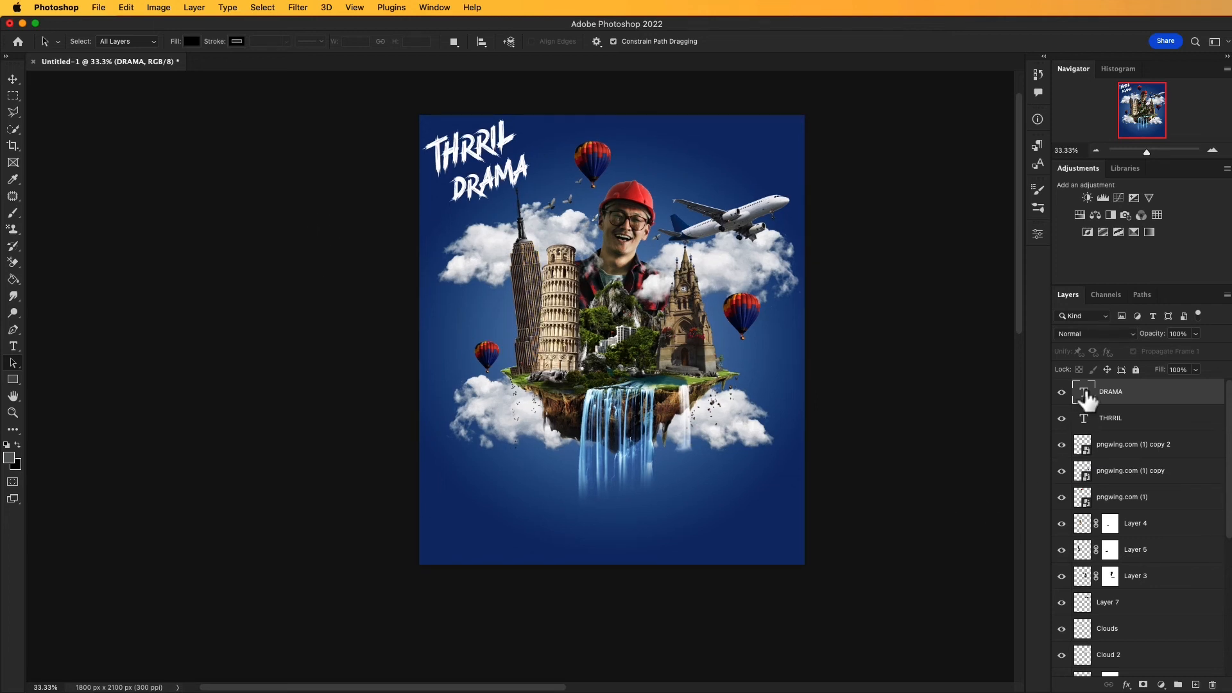
Step: Duplicate the DRAMA layer as DRAMA copy, move it above the airplane and rotate it about 36°
right_click(1109, 393)
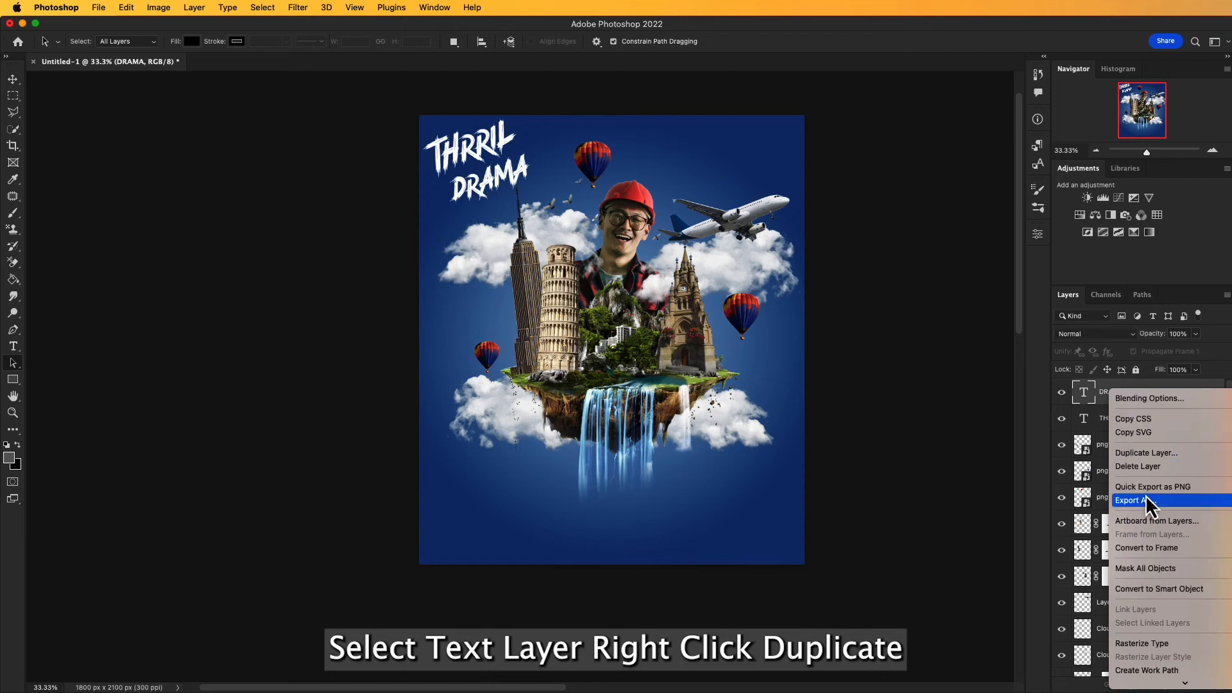
left_click(1144, 454)
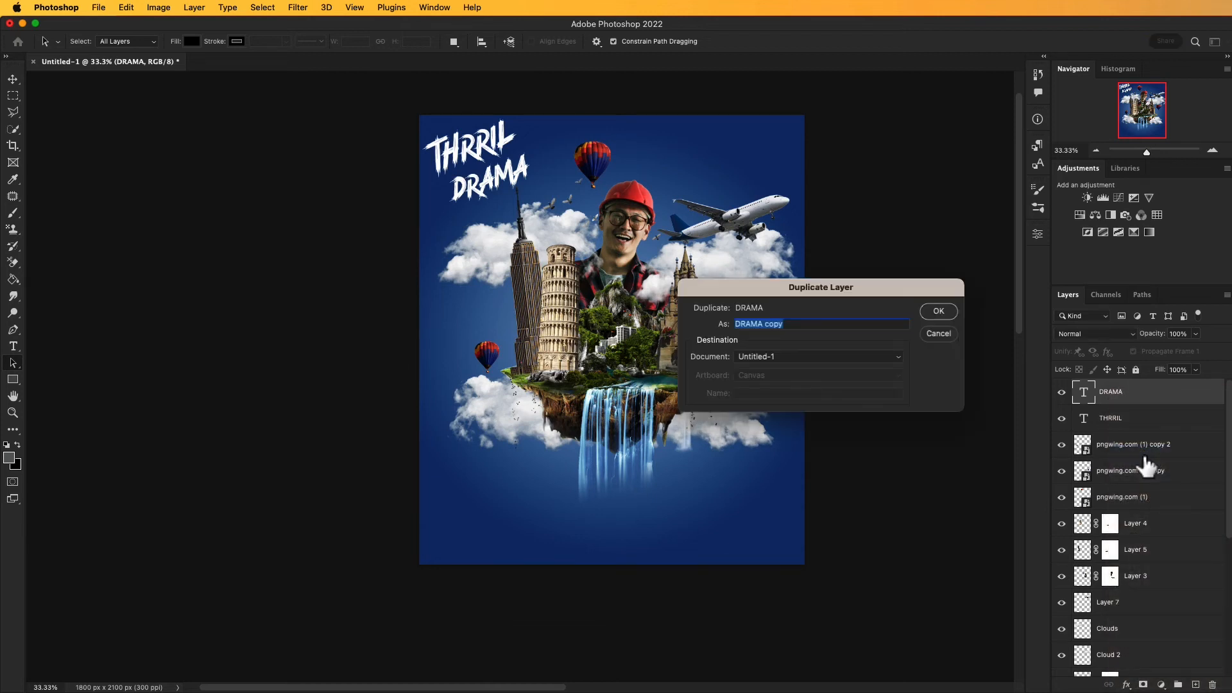
left_click(938, 313)
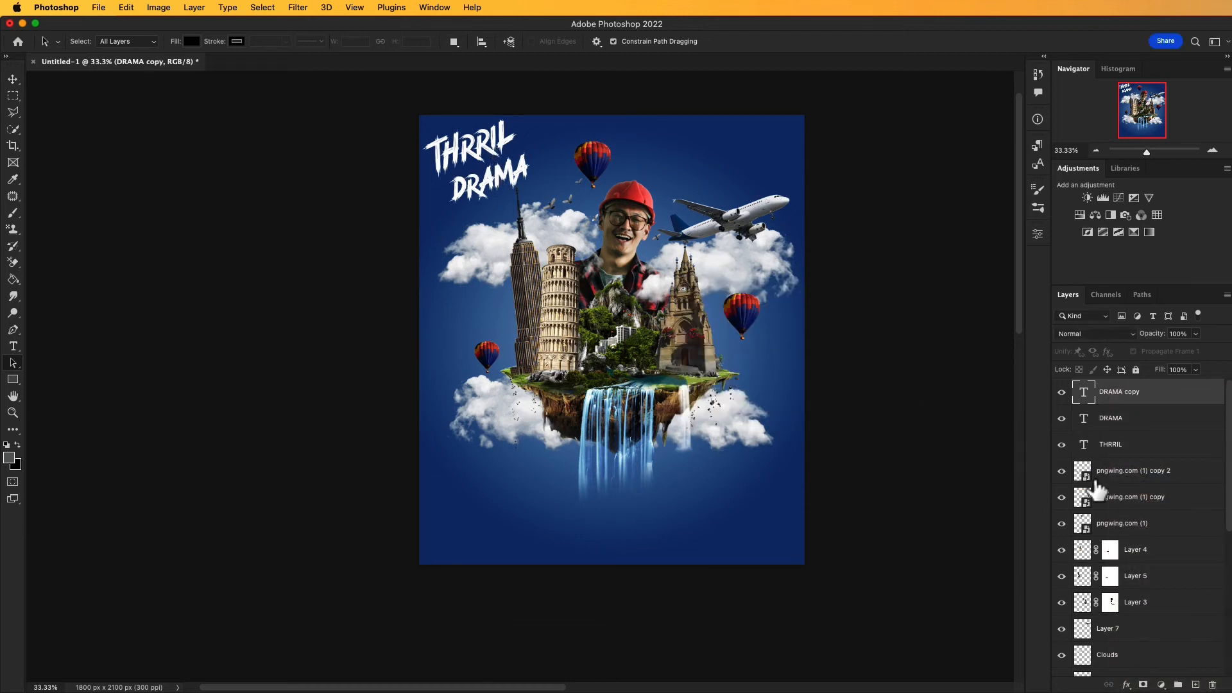
key("v")
left_click_drag(485, 183, 751, 167)
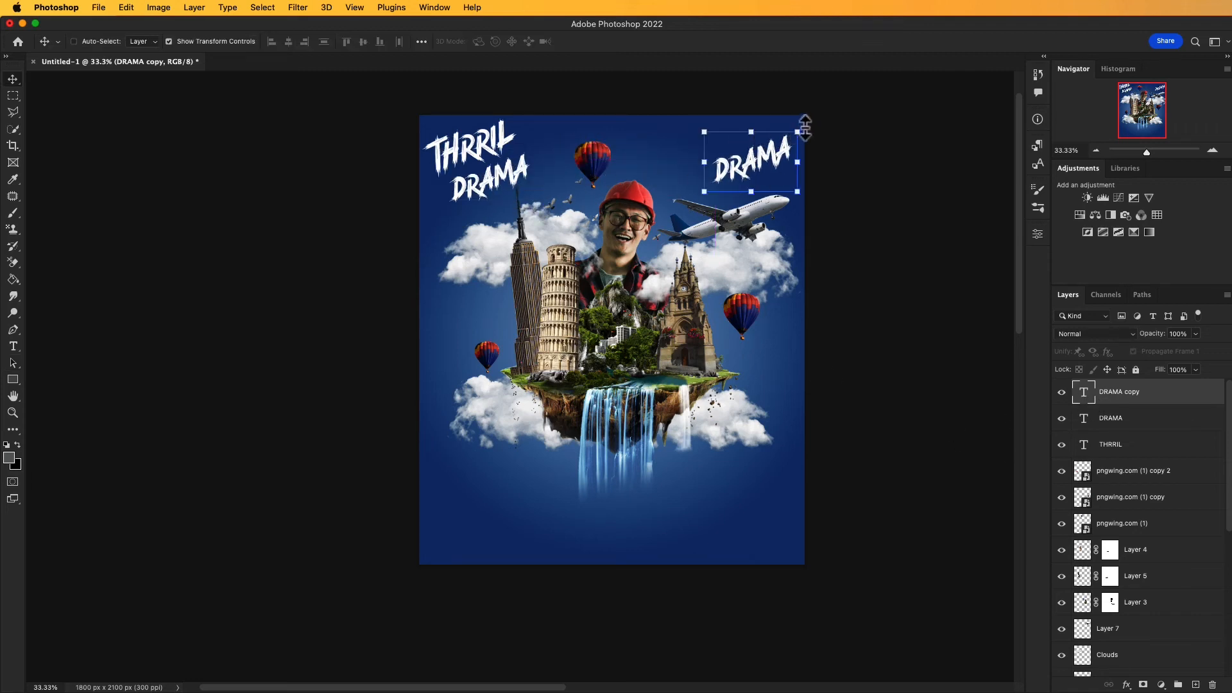
left_click(805, 128)
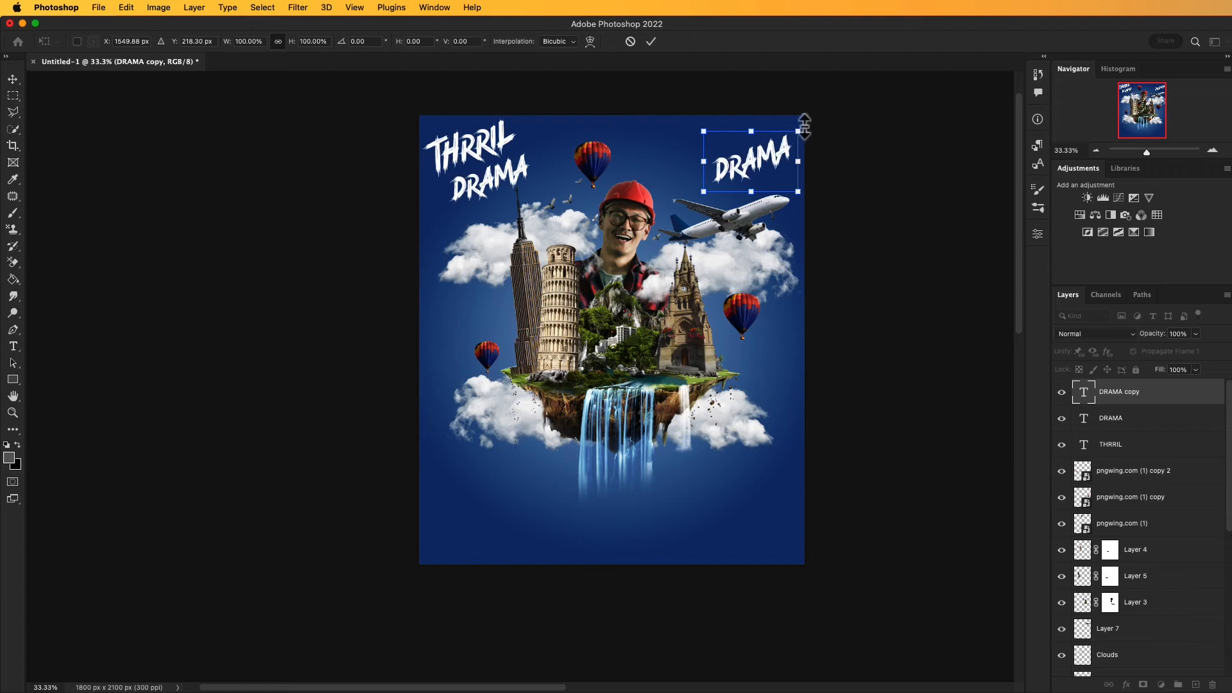
mouse_move(807, 126)
left_mouse_down()
mouse_move(827, 138)
mouse_move(828, 188)
mouse_move(832, 166)
mouse_move(786, 125)
mouse_move(809, 128)
left_mouse_up()
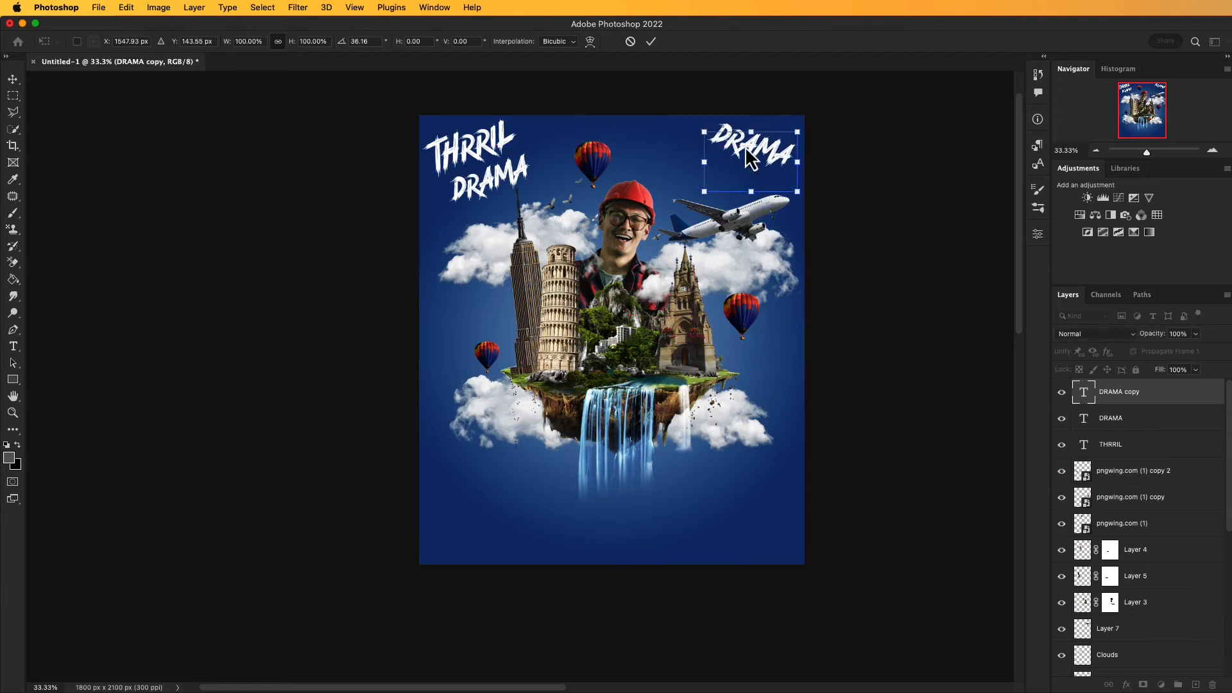
key("Return")
Step: Replace the rotated copy's wording with ENJOY YOUR and scale it to fit the poster's upper-right corner
double_click(764, 155)
type("ENJOY YOUR")
left_click(12, 80)
left_click_drag(675, 99, 726, 125)
left_click_drag(771, 156, 742, 142)
key("Return")
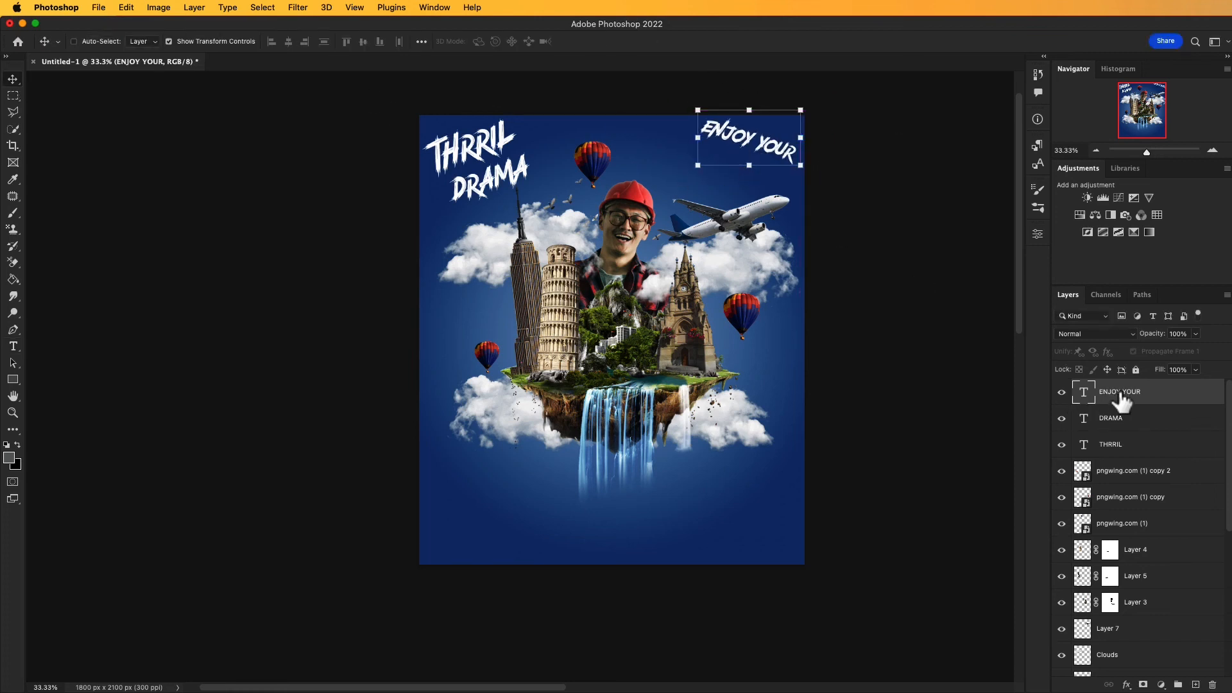
Step: Duplicate the ENJOY YOUR layer, place the copy directly beneath it and change its wording to TODAY
key("super+j")
left_click_drag(758, 136, 750, 157)
double_click(749, 157)
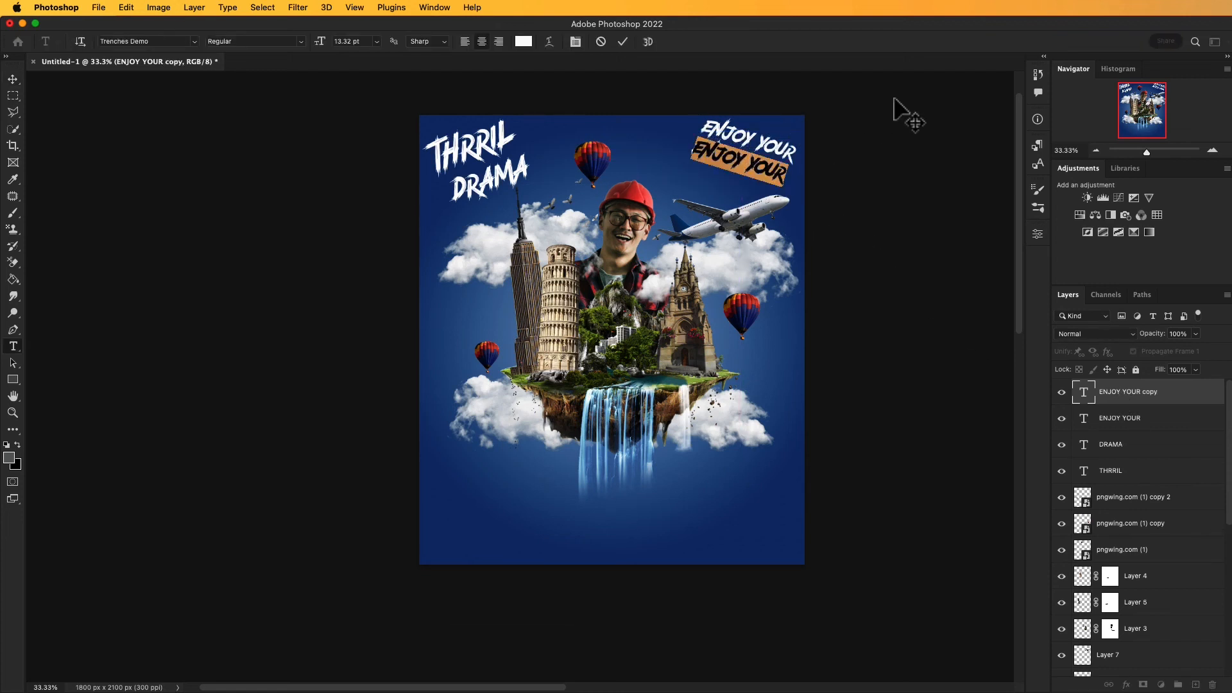
key("BackSpace")
type("TODAY")
left_click(13, 79)
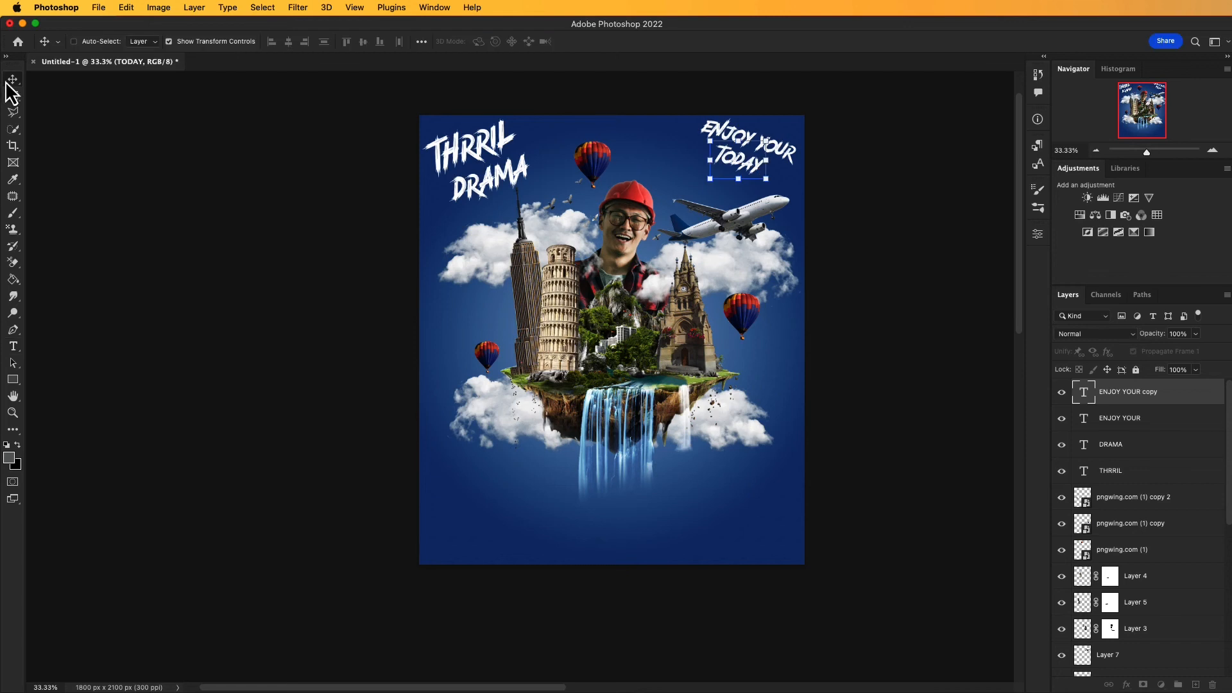
key("a")
left_click(268, 180)
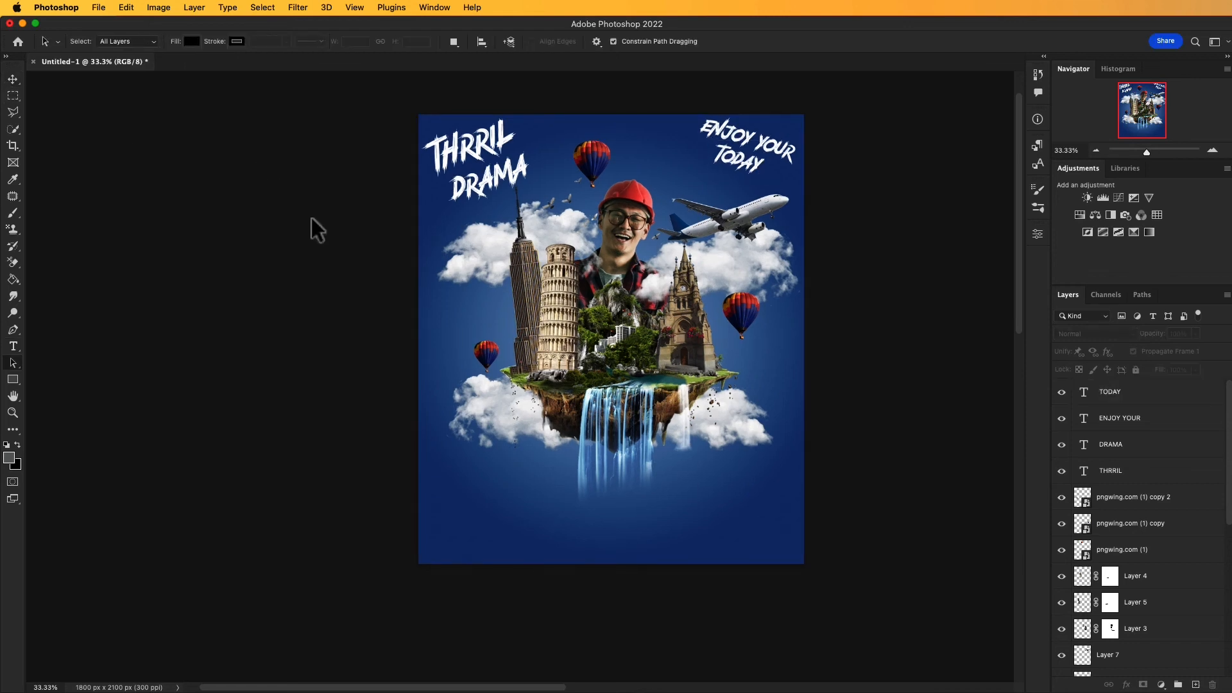
Step: Enlarge the TODAY text beneath ENJOY YOUR with a free transform
left_click(1113, 391)
key("ctrl+t")
left_click_drag(766, 171, 739, 170)
key("Return")
key("a")
left_click_drag(834, 252, 835, 292)
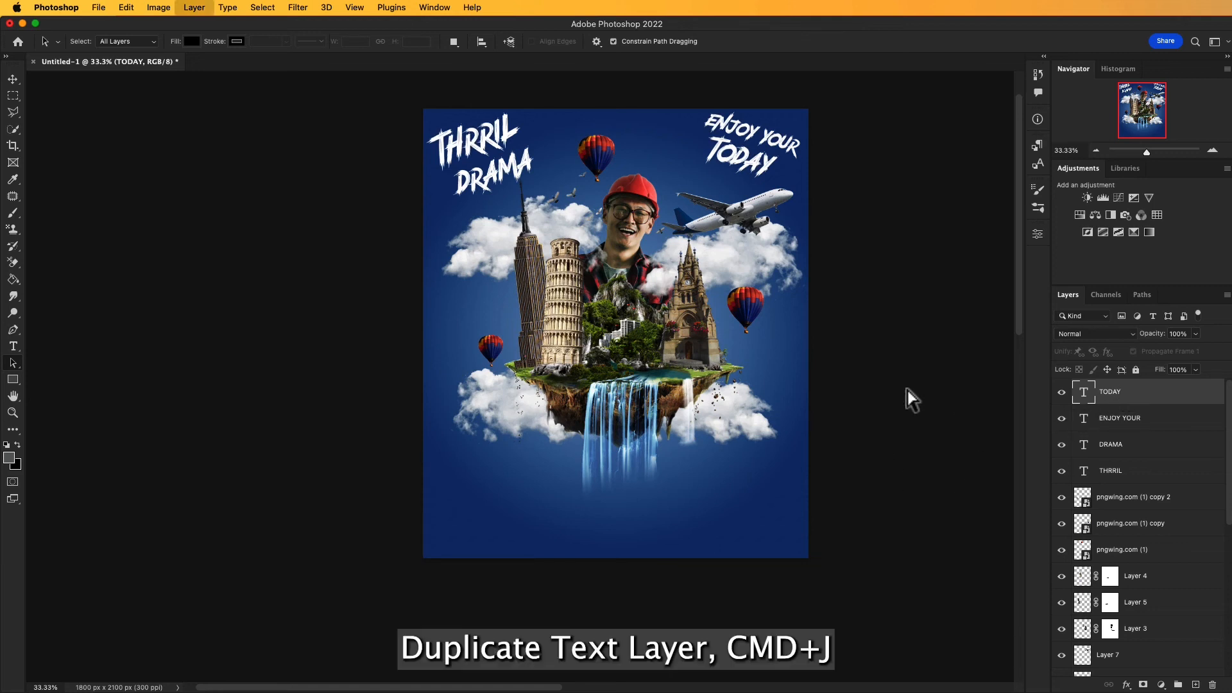
Step: Duplicate the TODAY layer, move the copy below the waterfall and rotate it to a slight upward tilt
key("super+j")
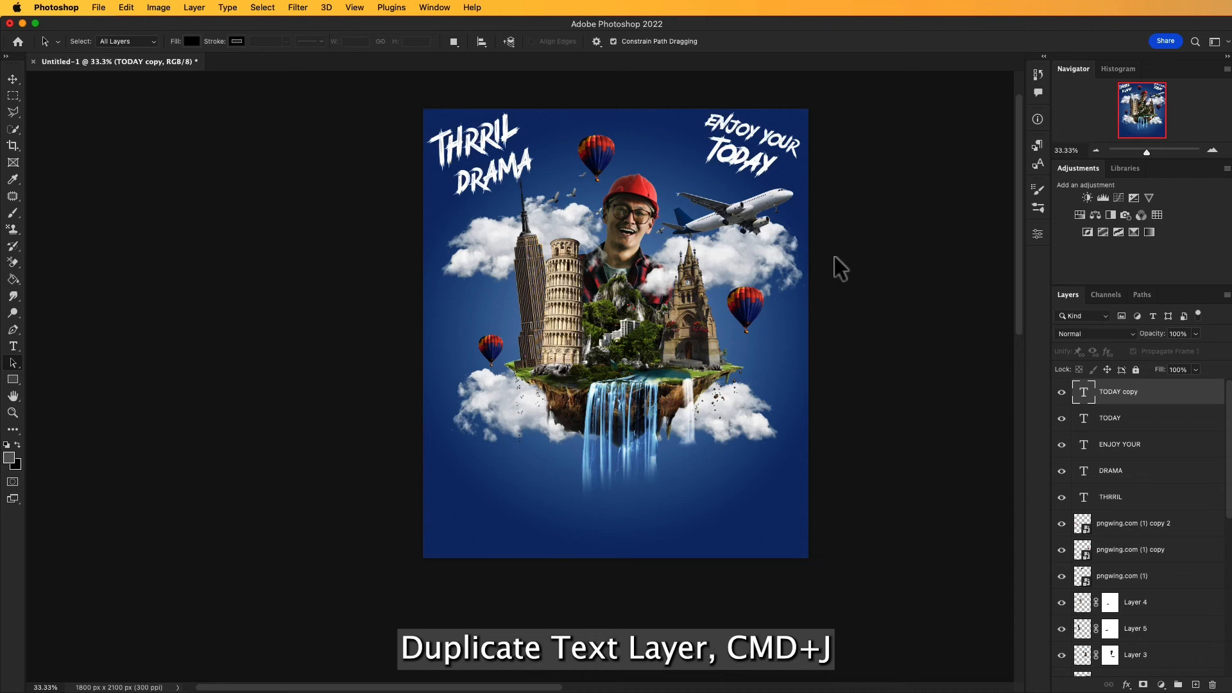
key("v")
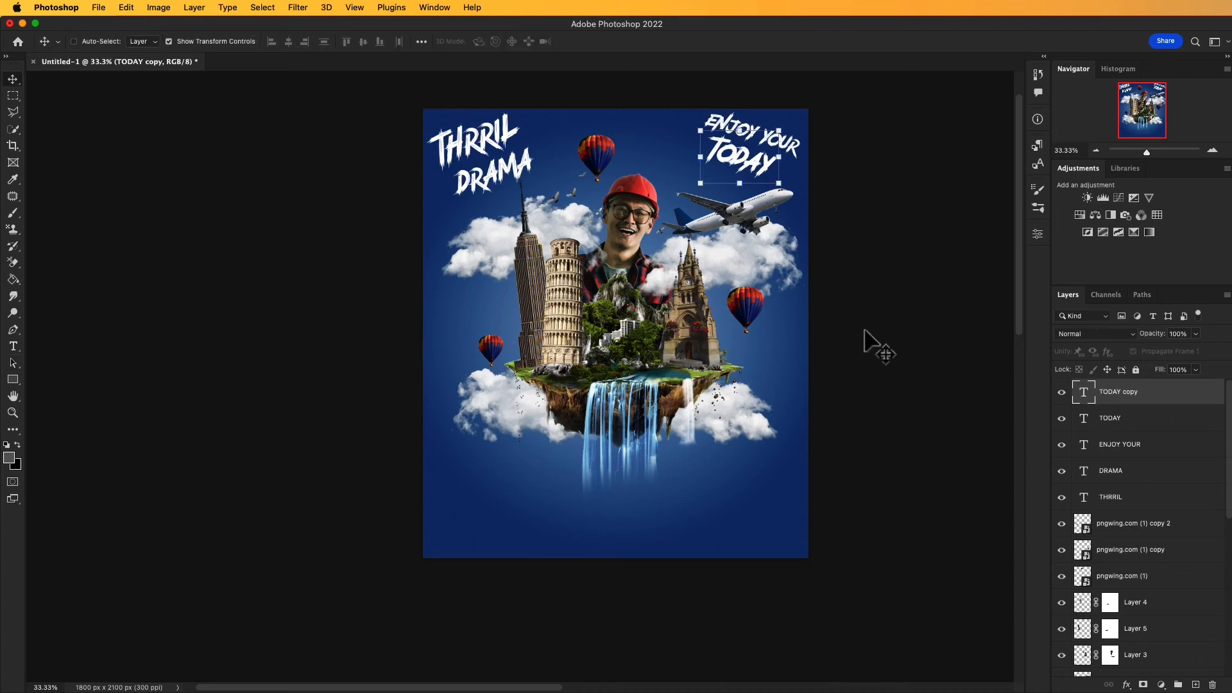
left_click_drag(750, 164, 638, 452)
left_click_drag(616, 493, 629, 508)
key("Return")
Step: Replace the wording of the TODAY copy below the waterfall with WORLD ADVENTURE
double_click(639, 512)
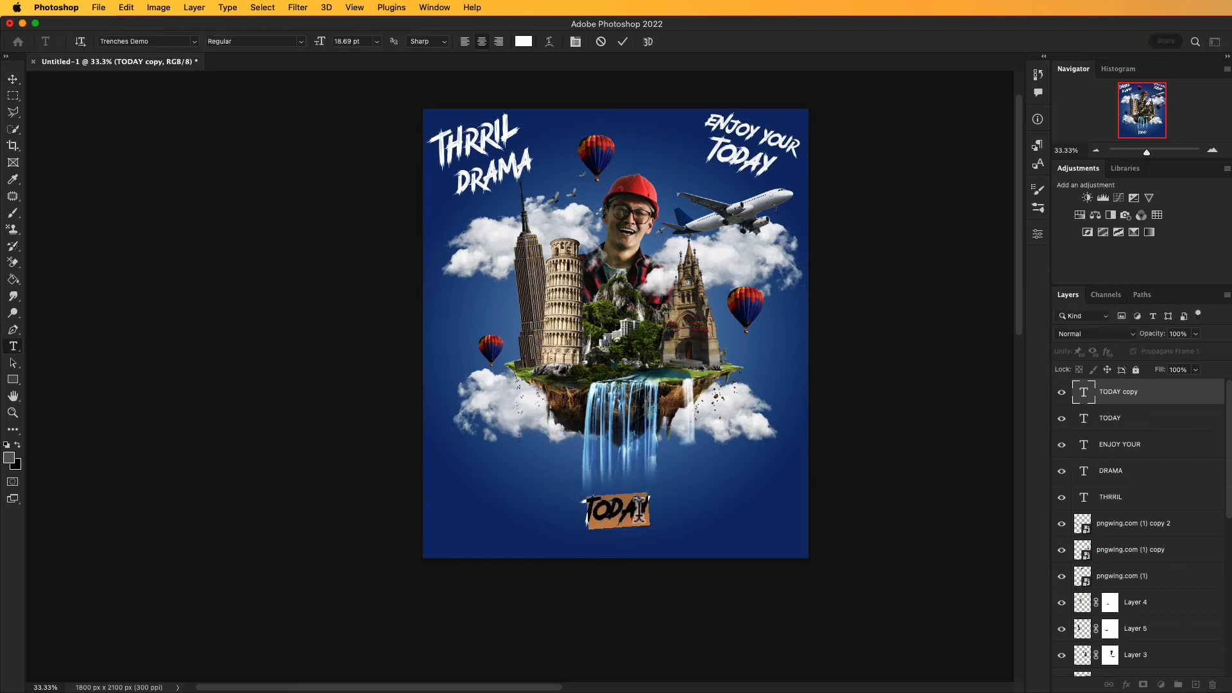
key("BackSpace")
type("WORLD ADV")
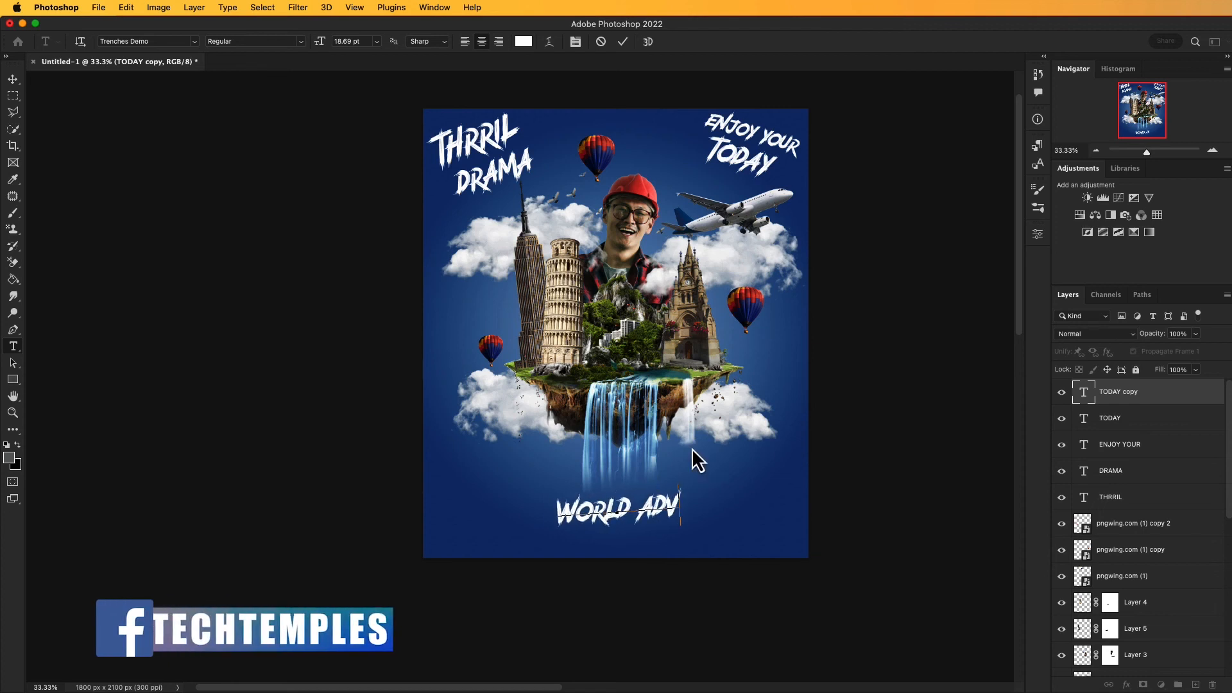
type("ENTURE")
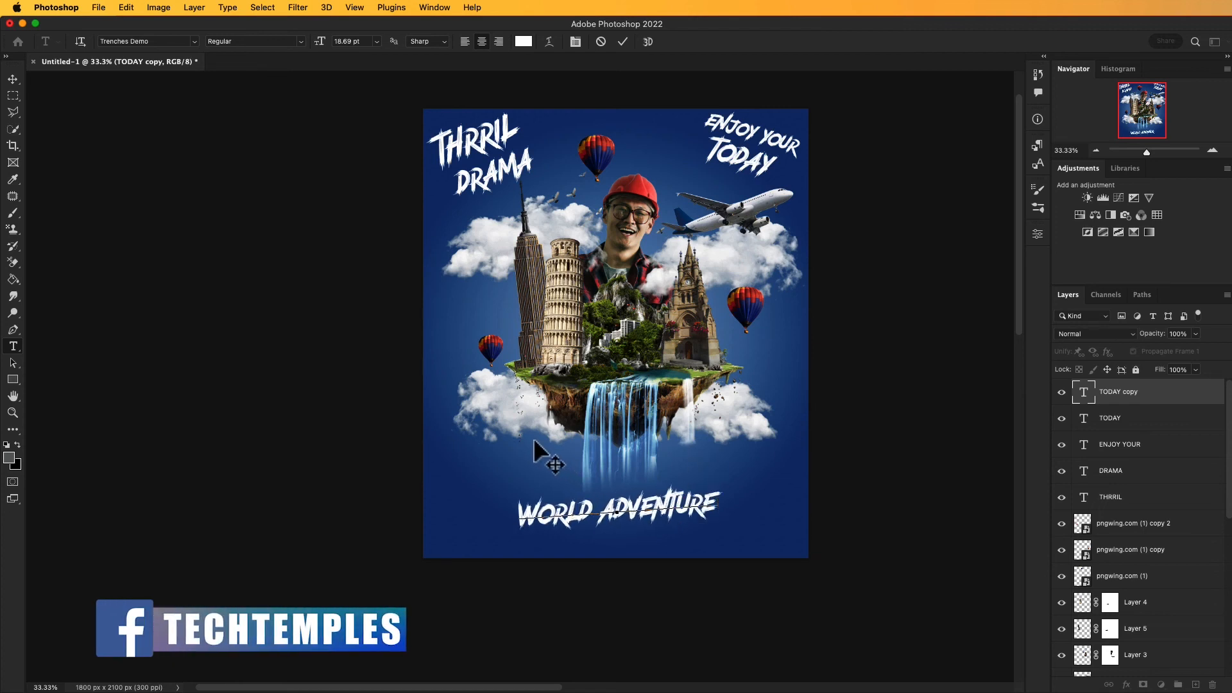
left_click(12, 81)
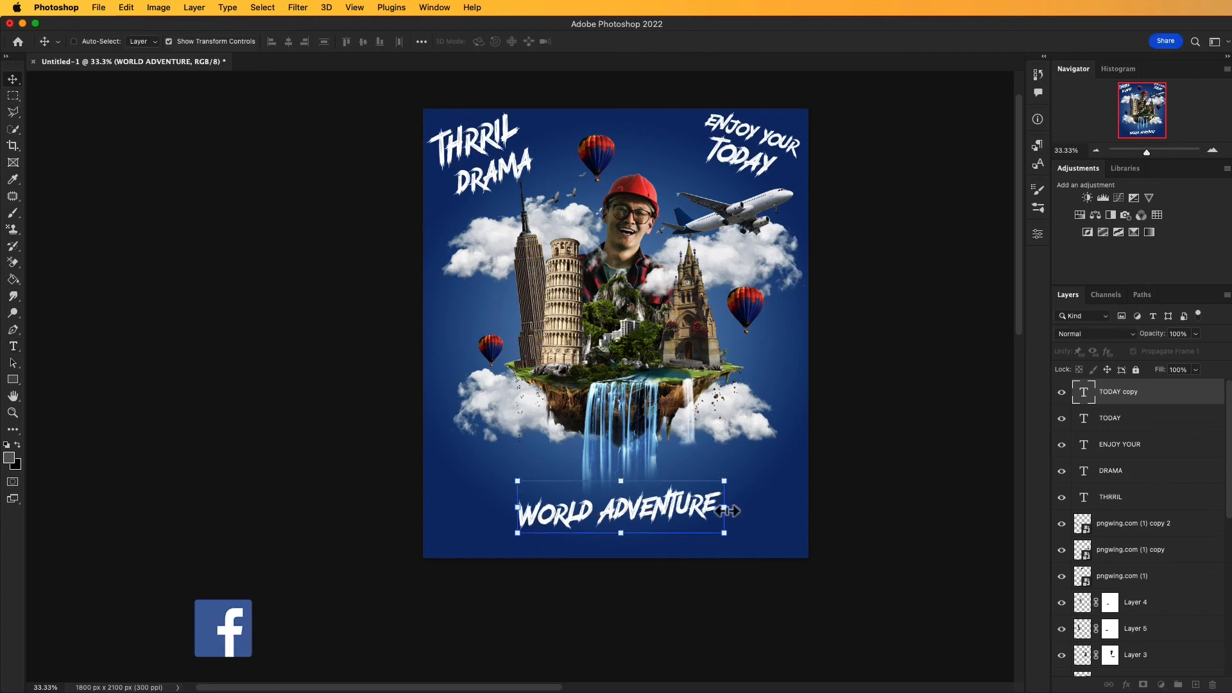
Step: Enlarge the WORLD ADVENTURE text to span most of the poster's width, centered beneath the waterfall
left_click(730, 510)
left_click_drag(724, 507, 697, 514)
left_click(651, 41)
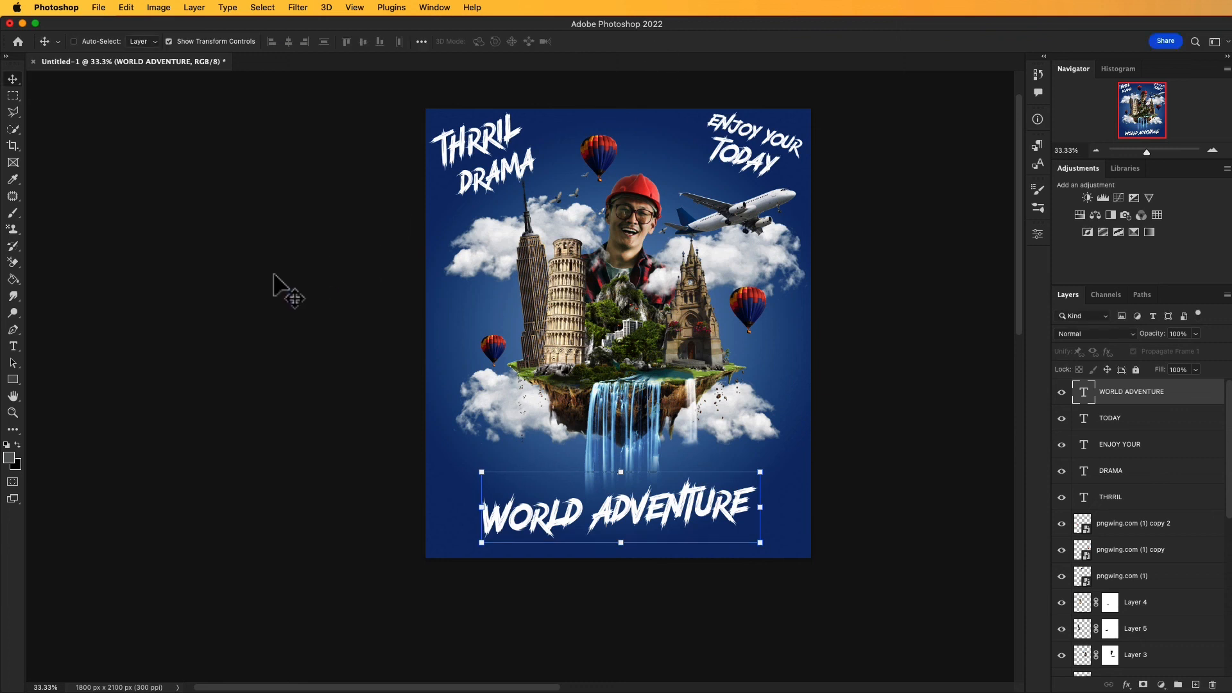
key("a")
left_click_drag(256, 312, 255, 334)
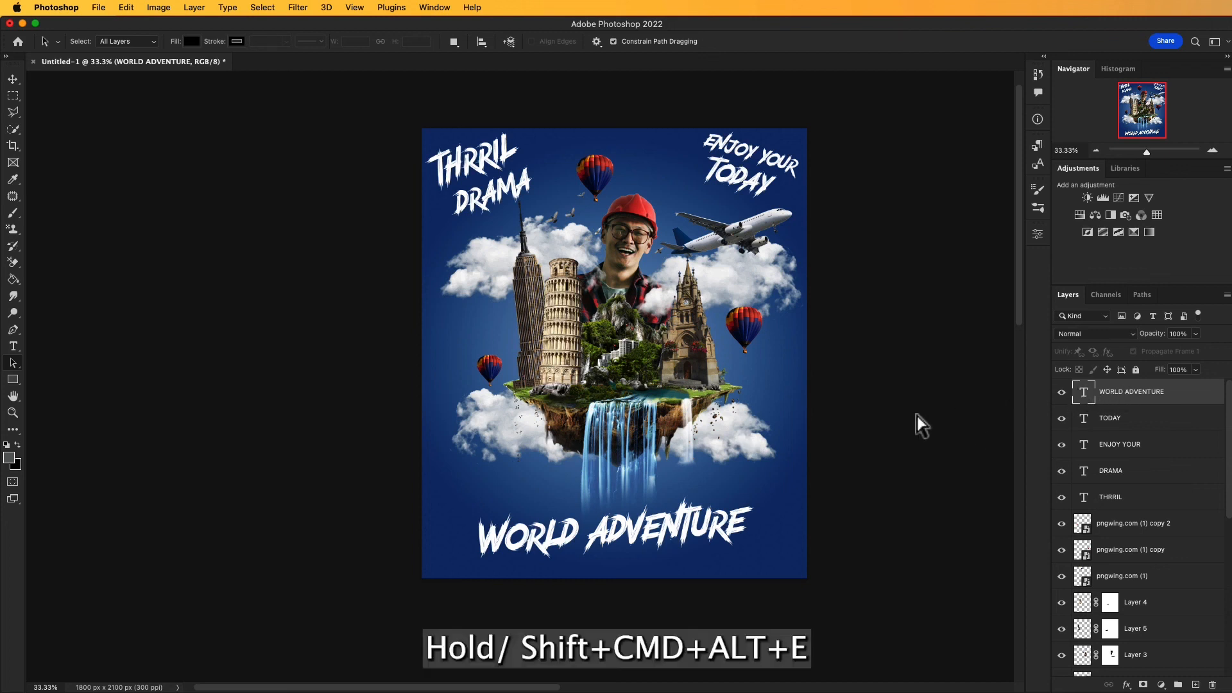
Step: Stamp all visible layers into a new top layer and add a Color Balance above it with midtones -12, +17, +6
key("alt+shift+super+e")
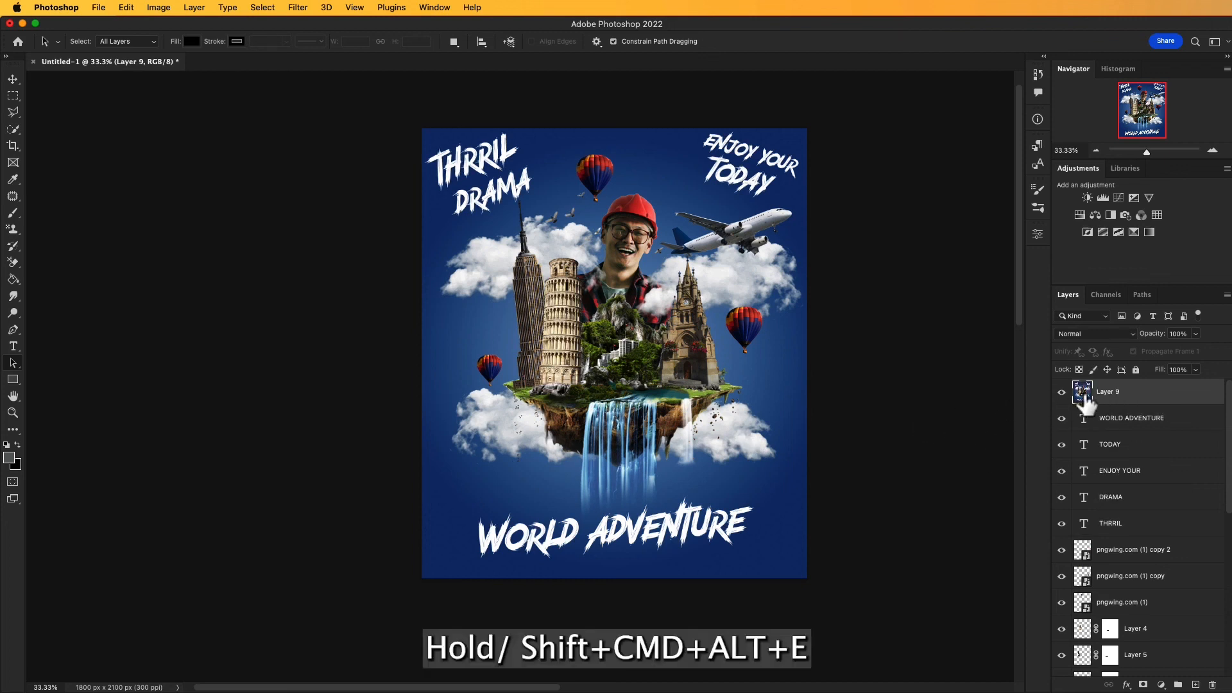
left_click(1161, 686)
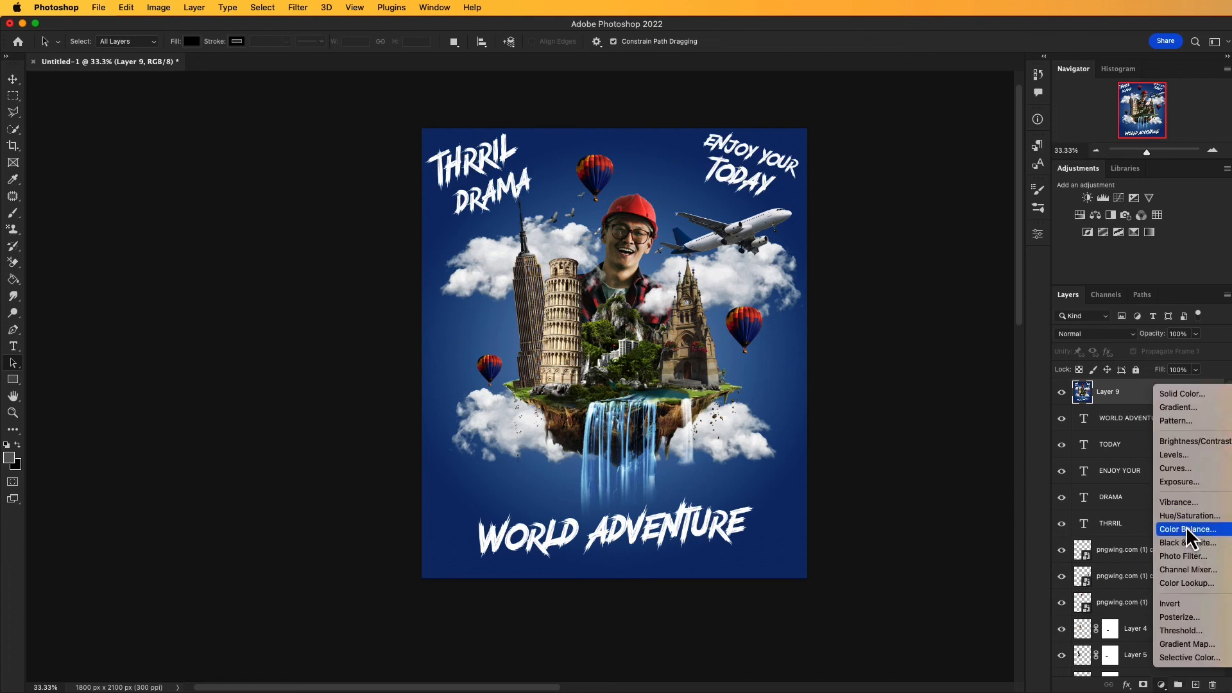
left_click(1189, 529)
left_click_drag(912, 300, 914, 329)
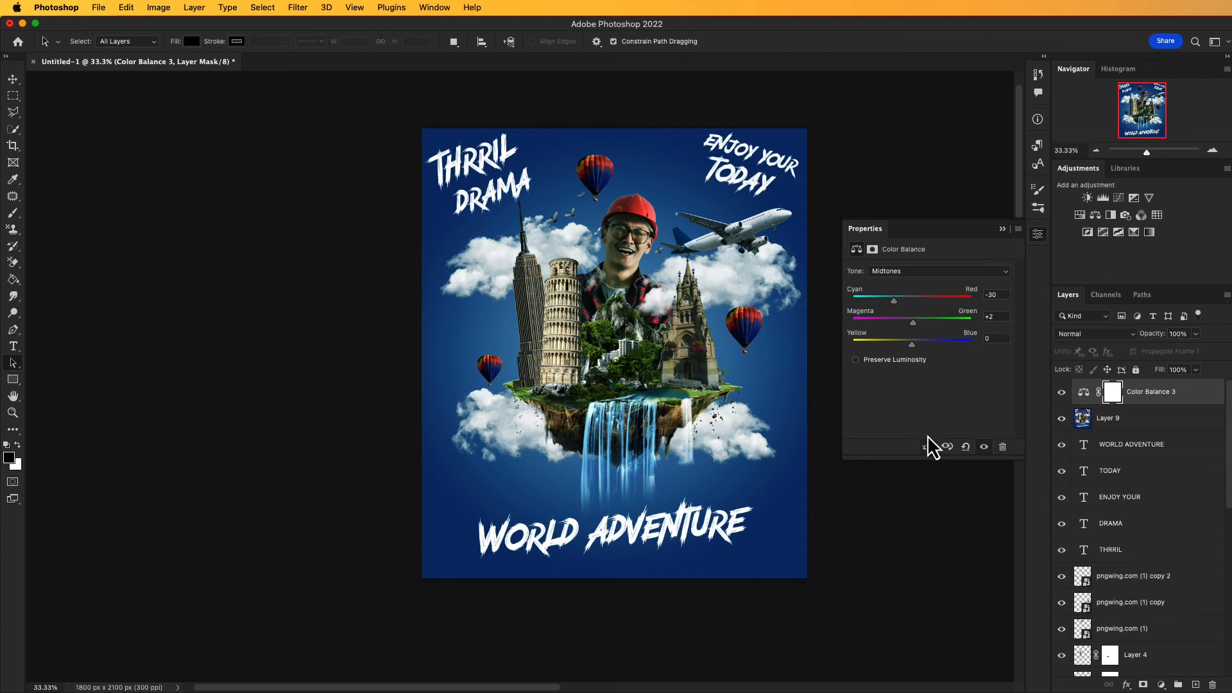
left_click_drag(915, 330, 921, 334)
mouse_move(923, 327)
left_mouse_down()
mouse_move(916, 344)
mouse_move(921, 326)
left_mouse_up()
left_click_drag(898, 304, 924, 324)
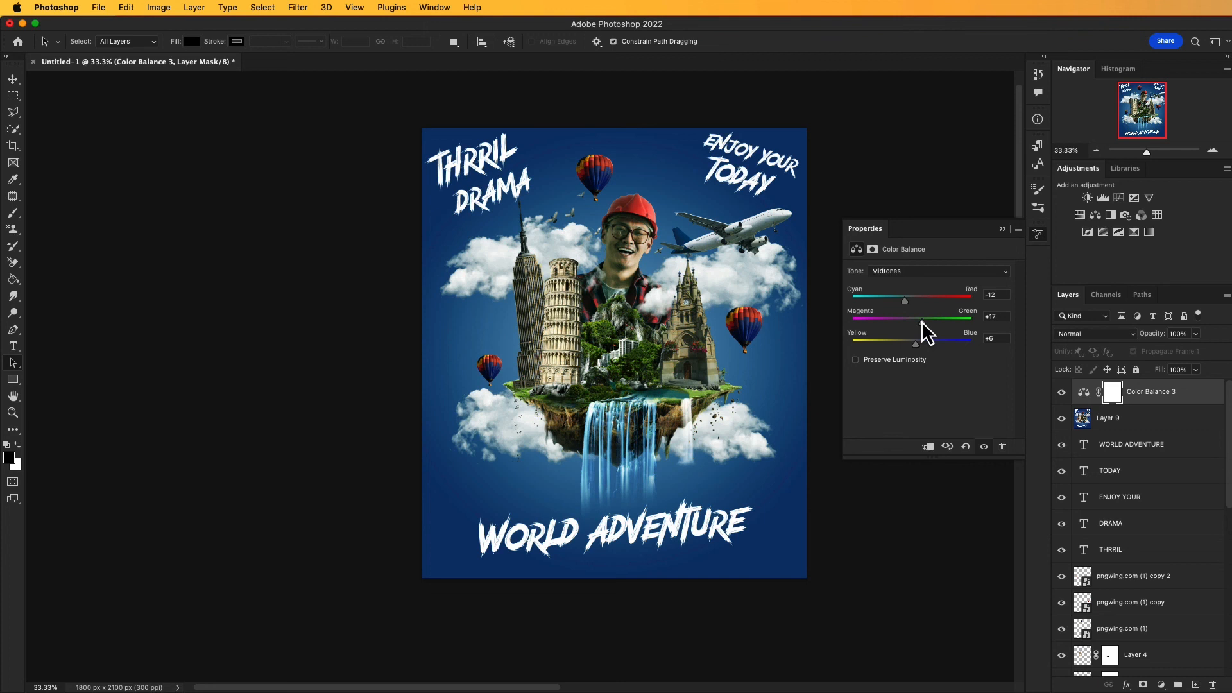
left_click(1002, 229)
left_click(963, 292)
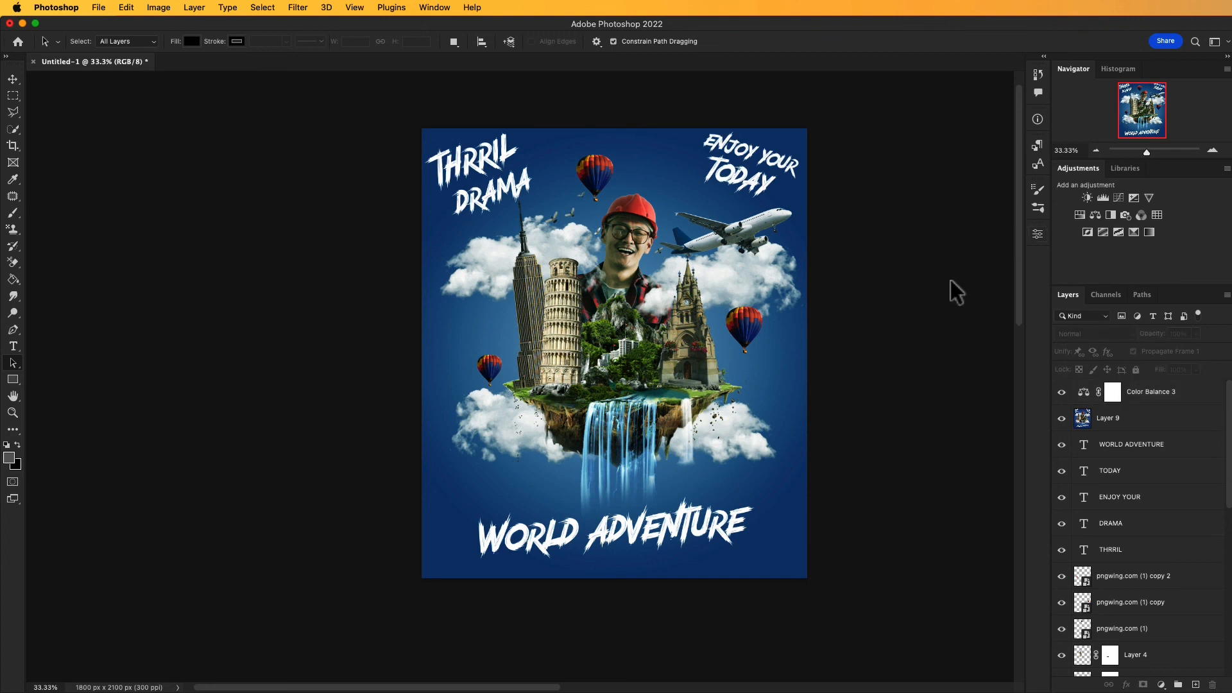